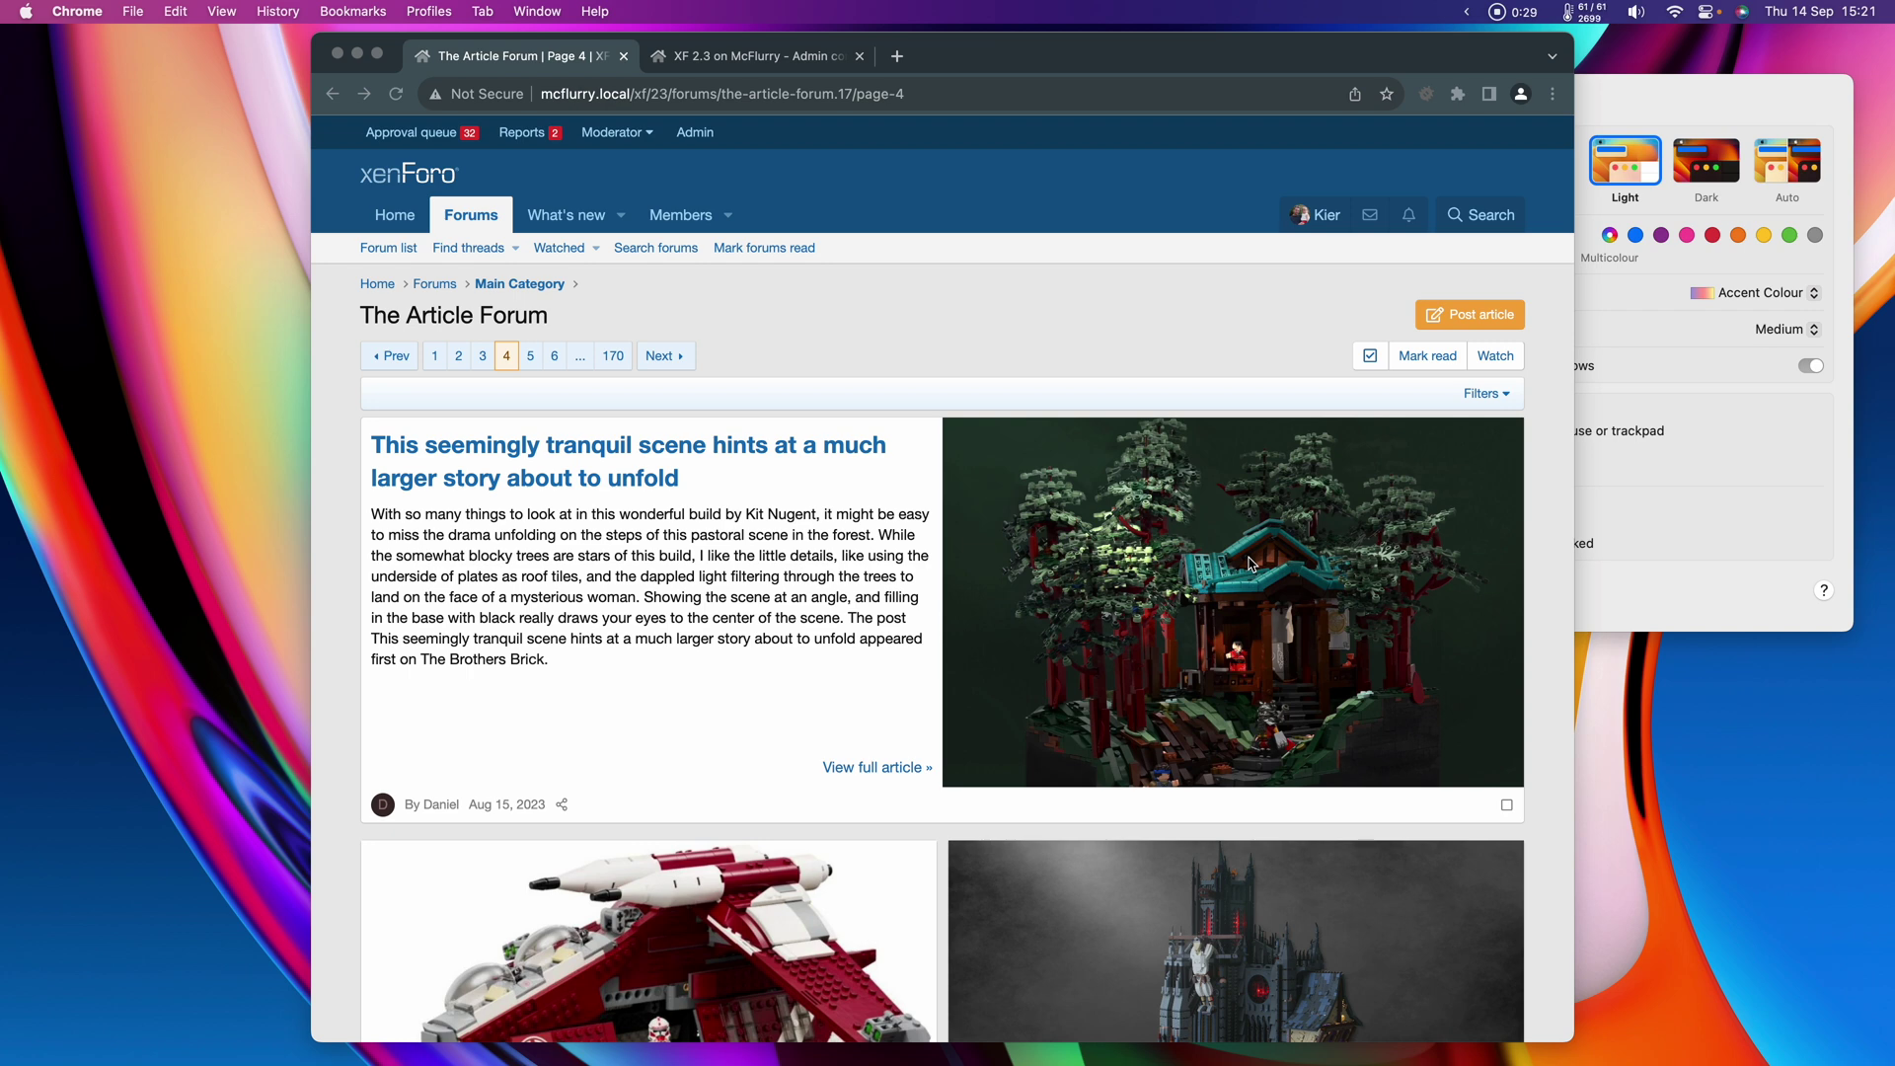
- Toggle the system appearance between Light and Dark several times, finishing on Dark
left_click(1696, 168)
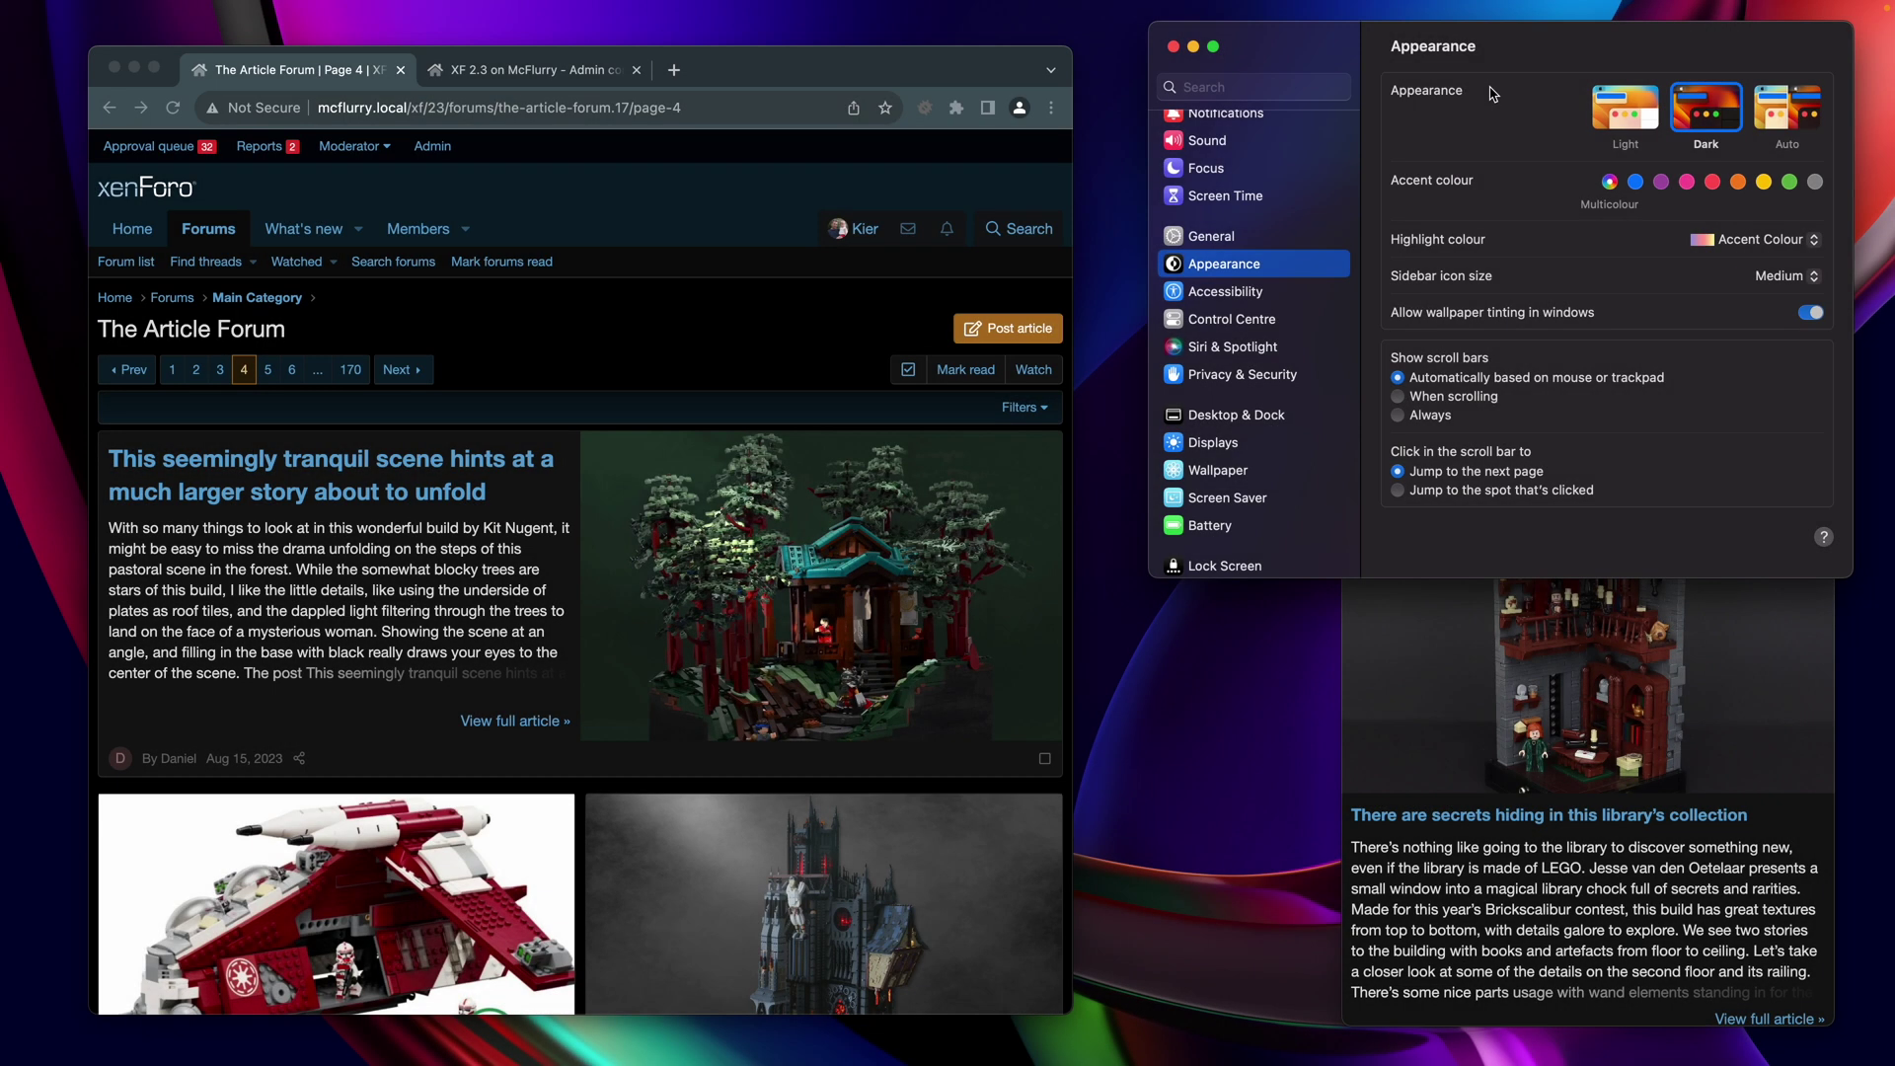
left_click(1622, 112)
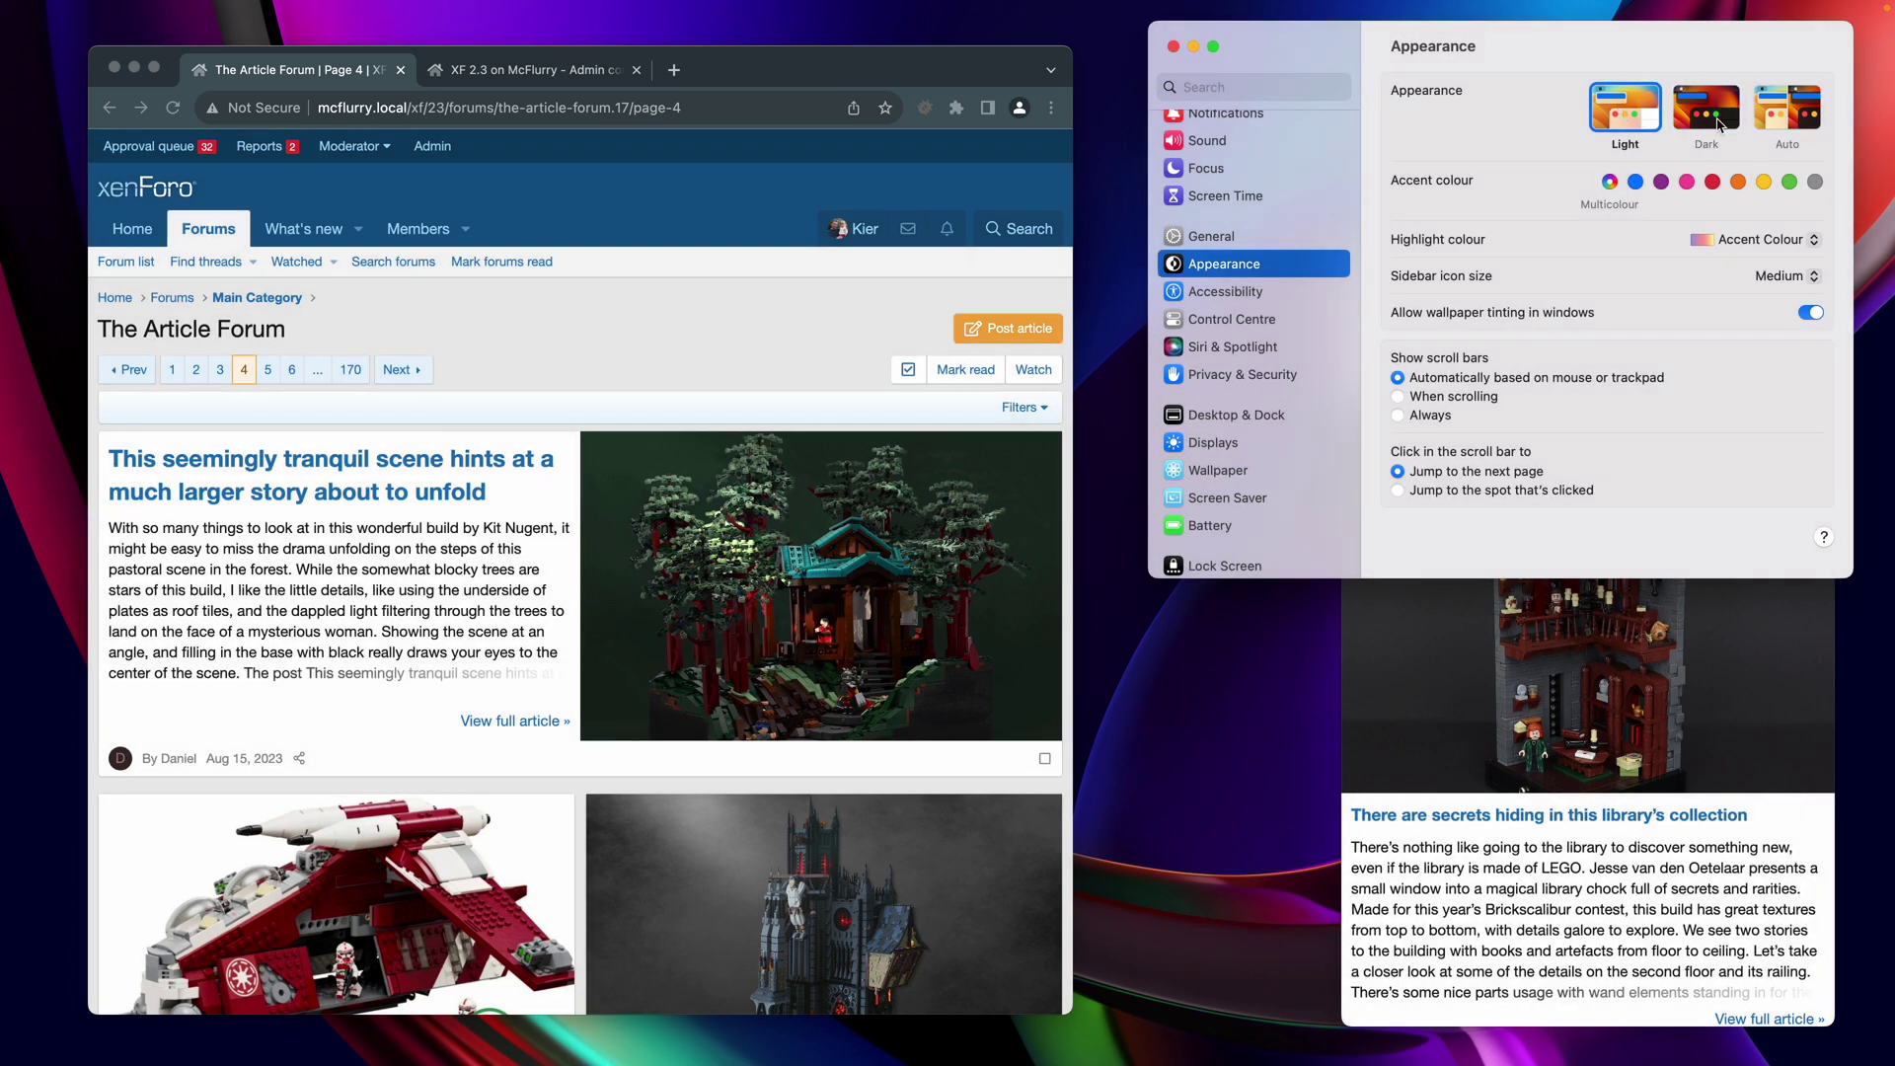
left_click(1719, 124)
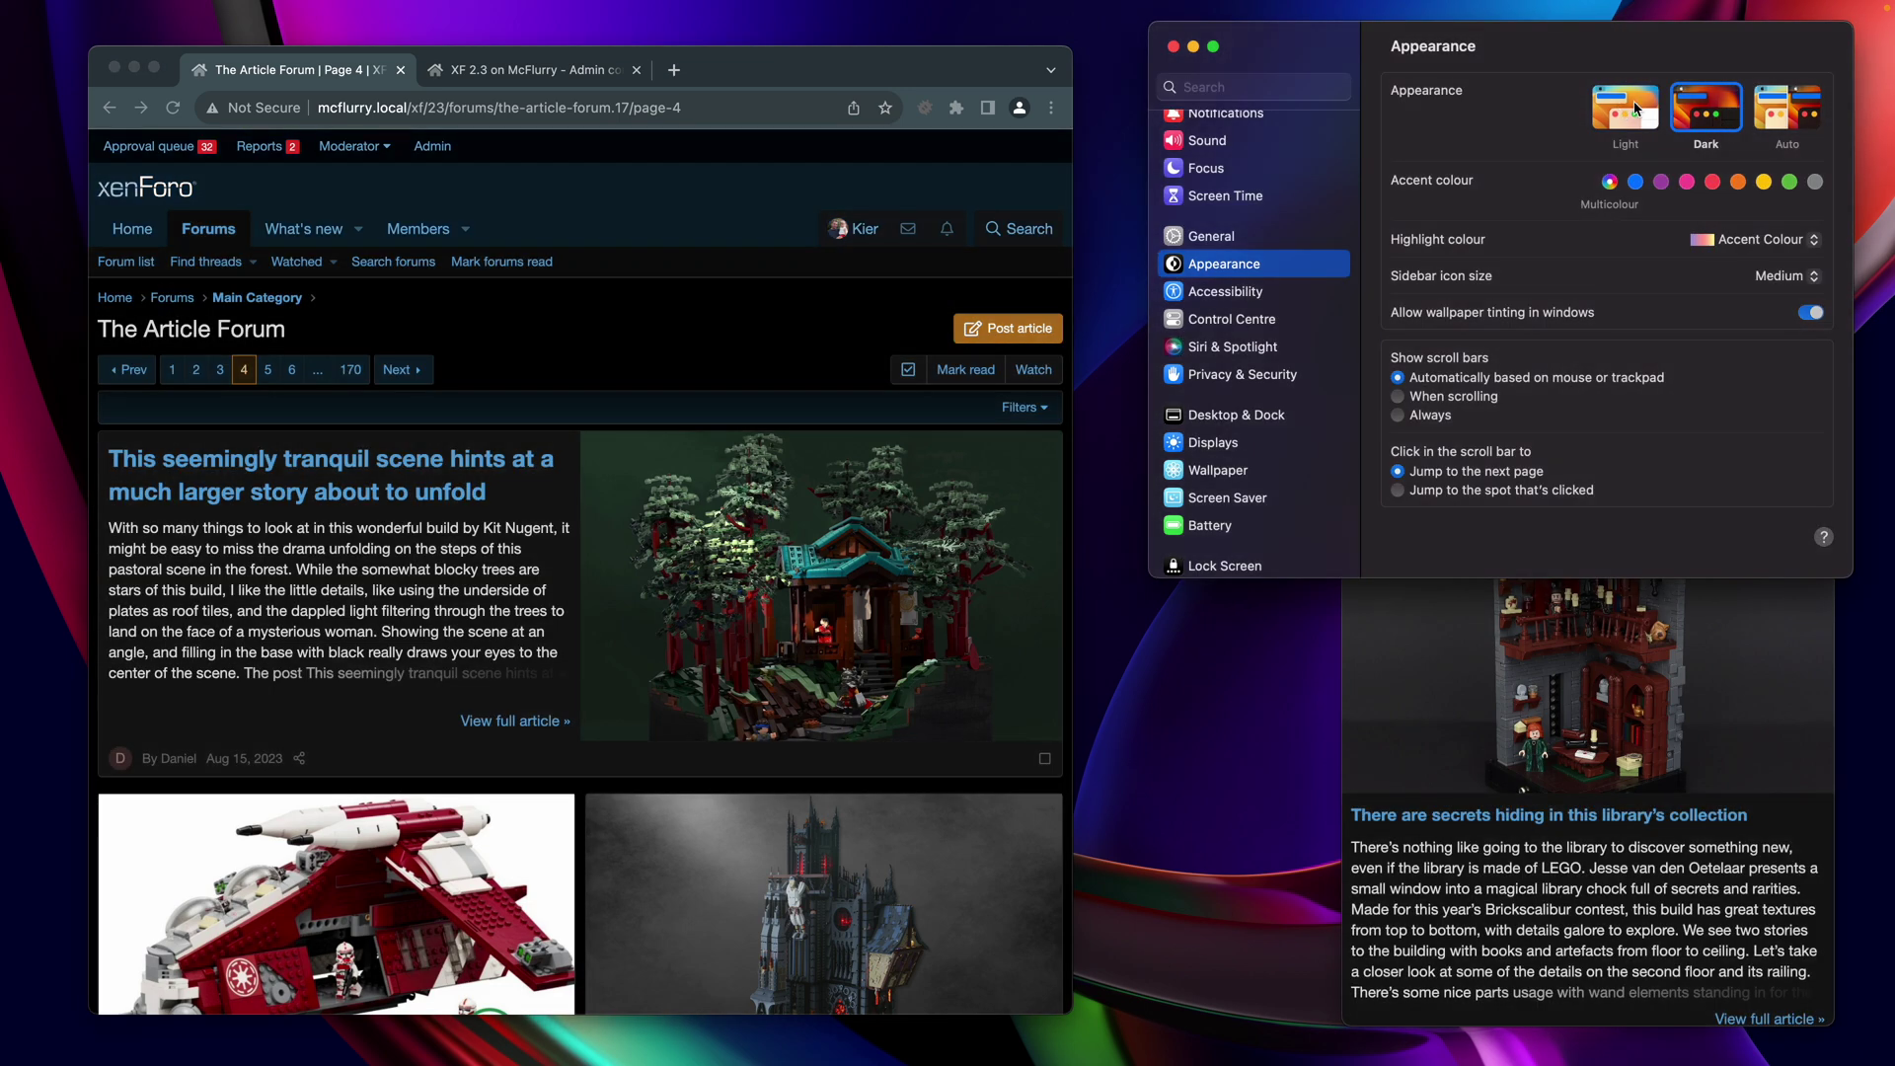
left_click(1636, 109)
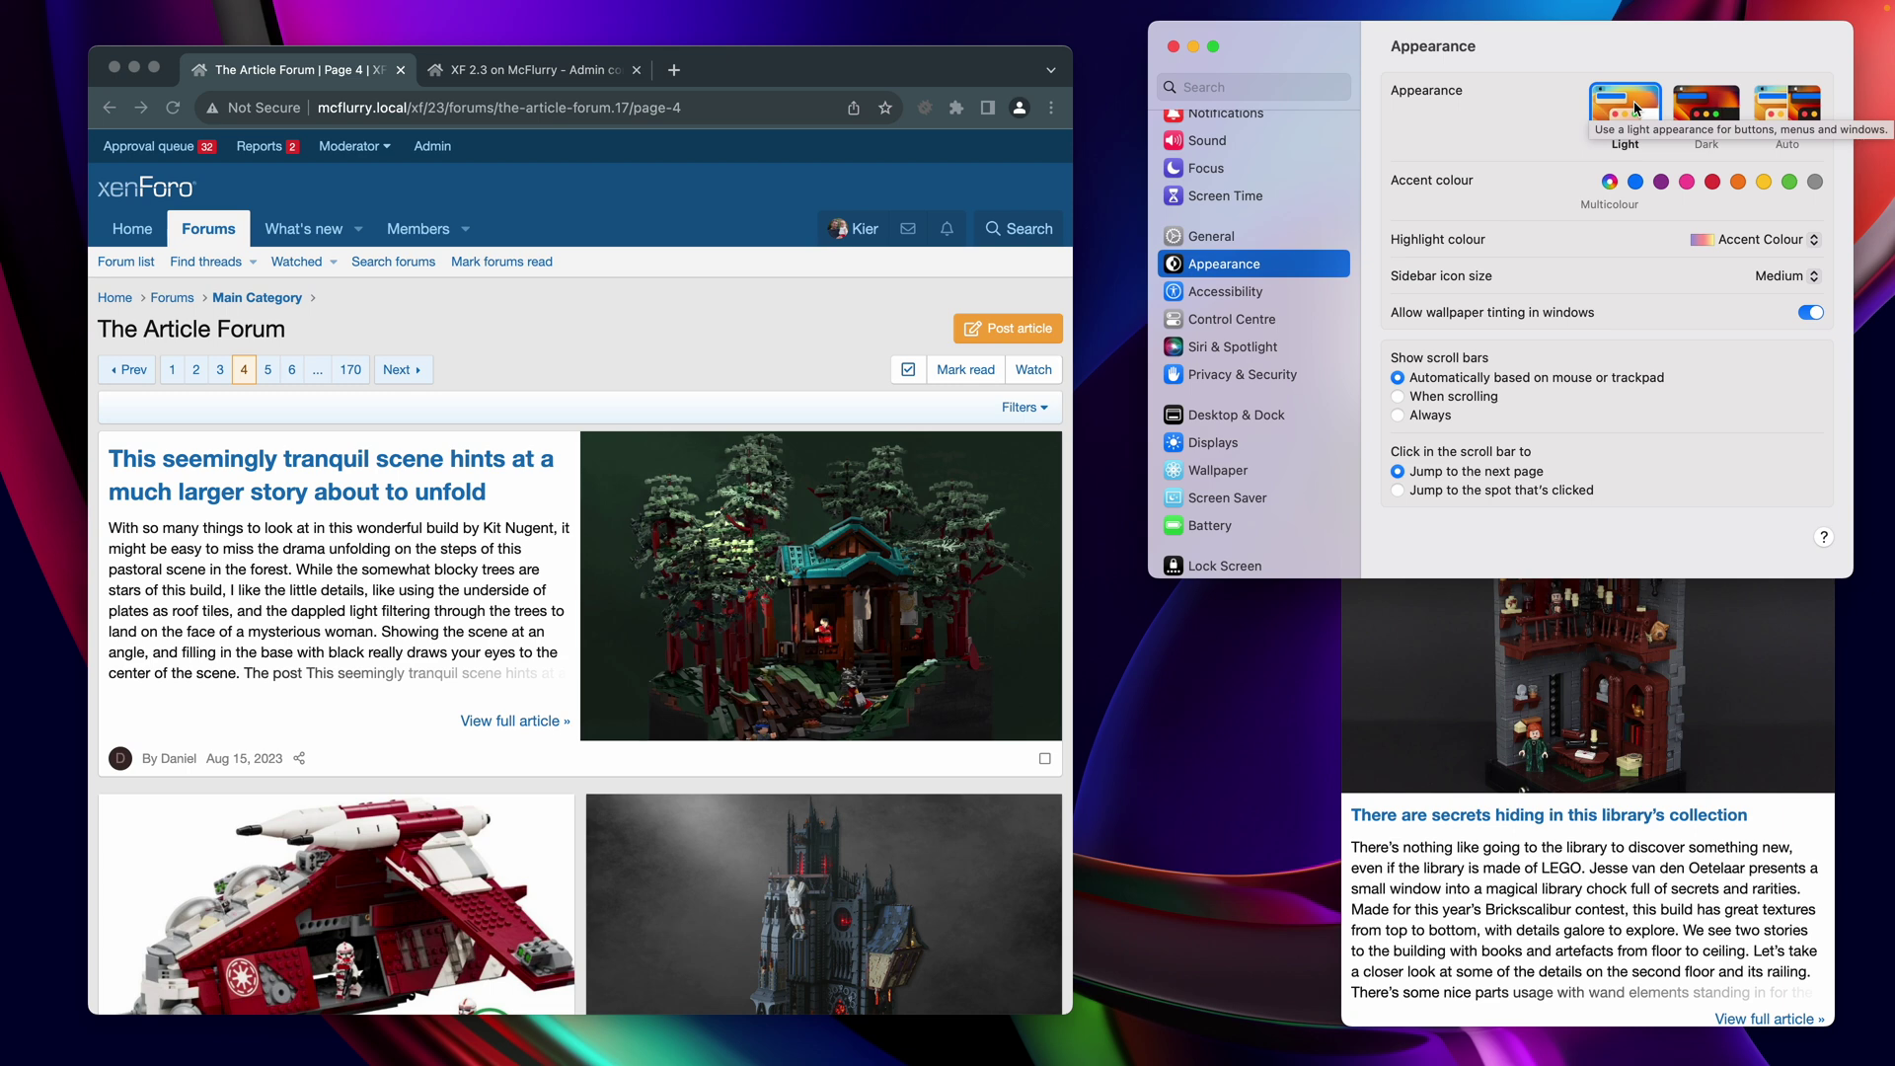
left_click(644, 400)
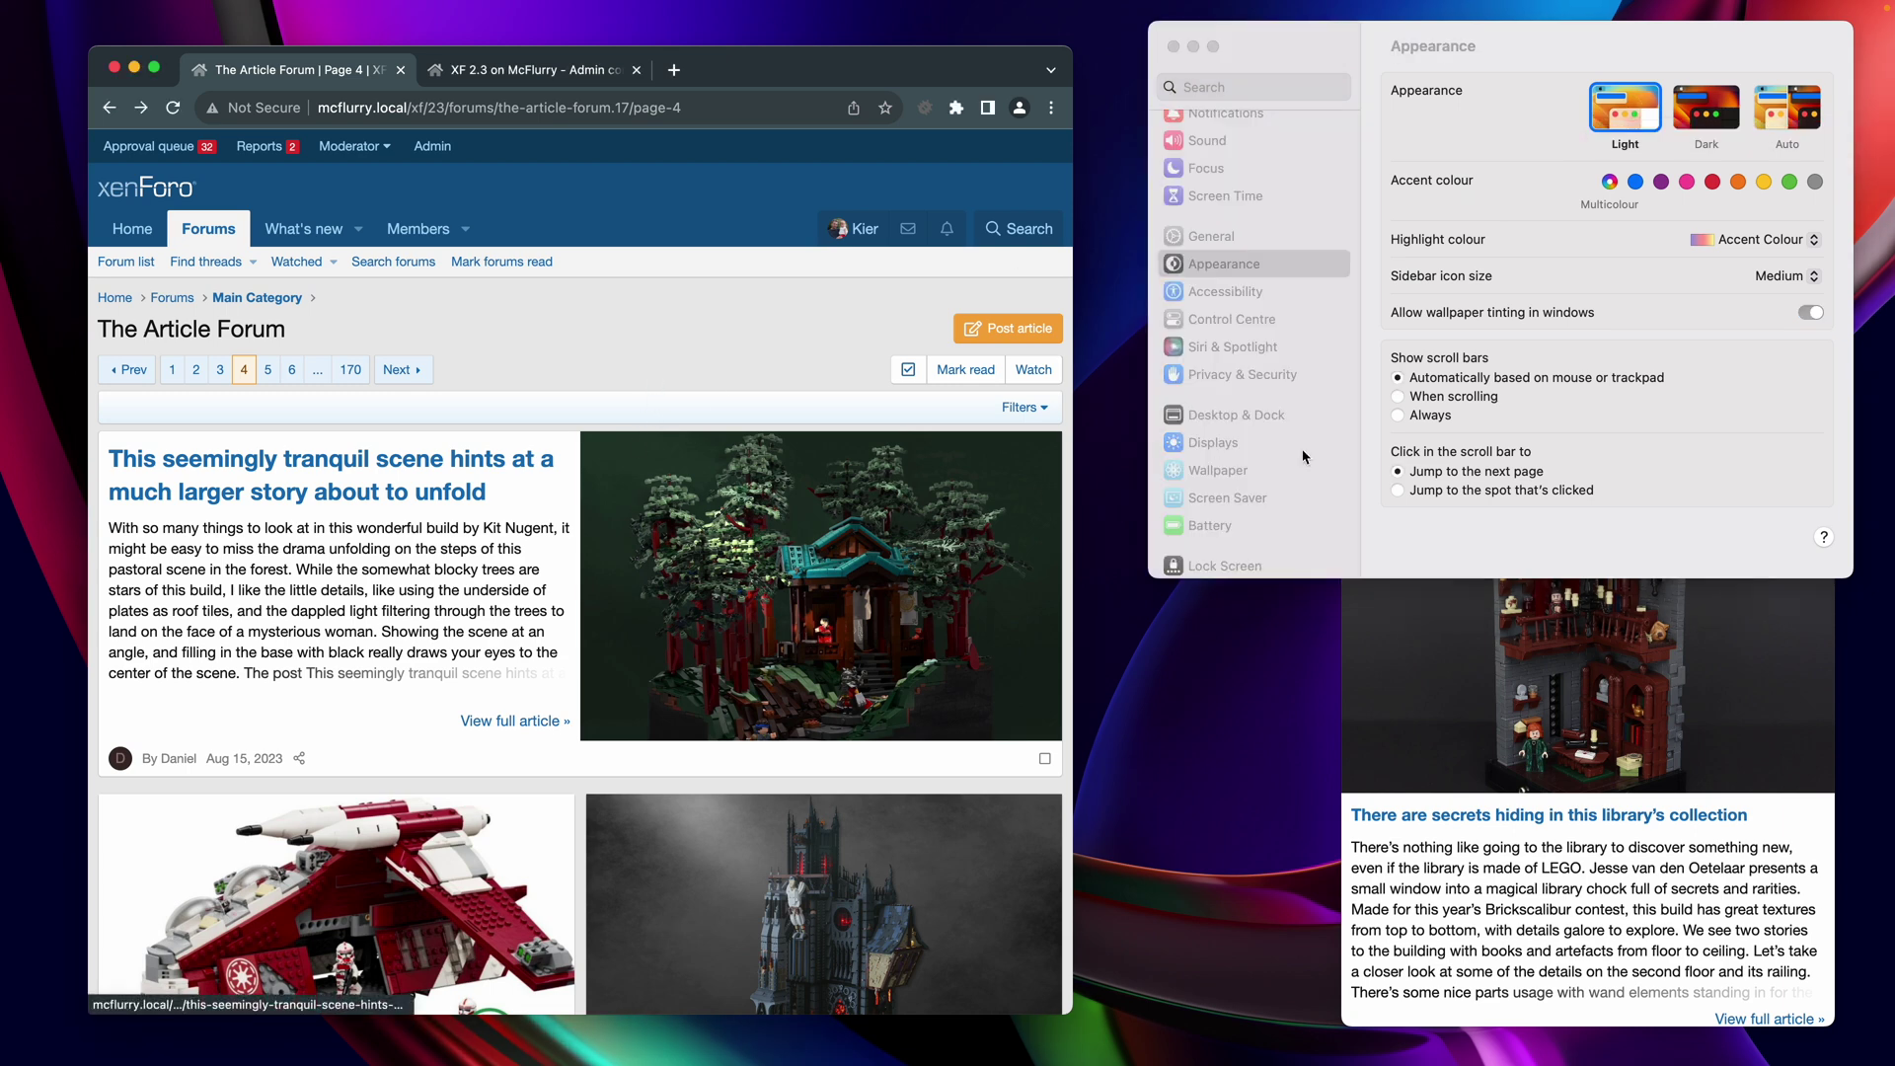
left_click(1718, 97)
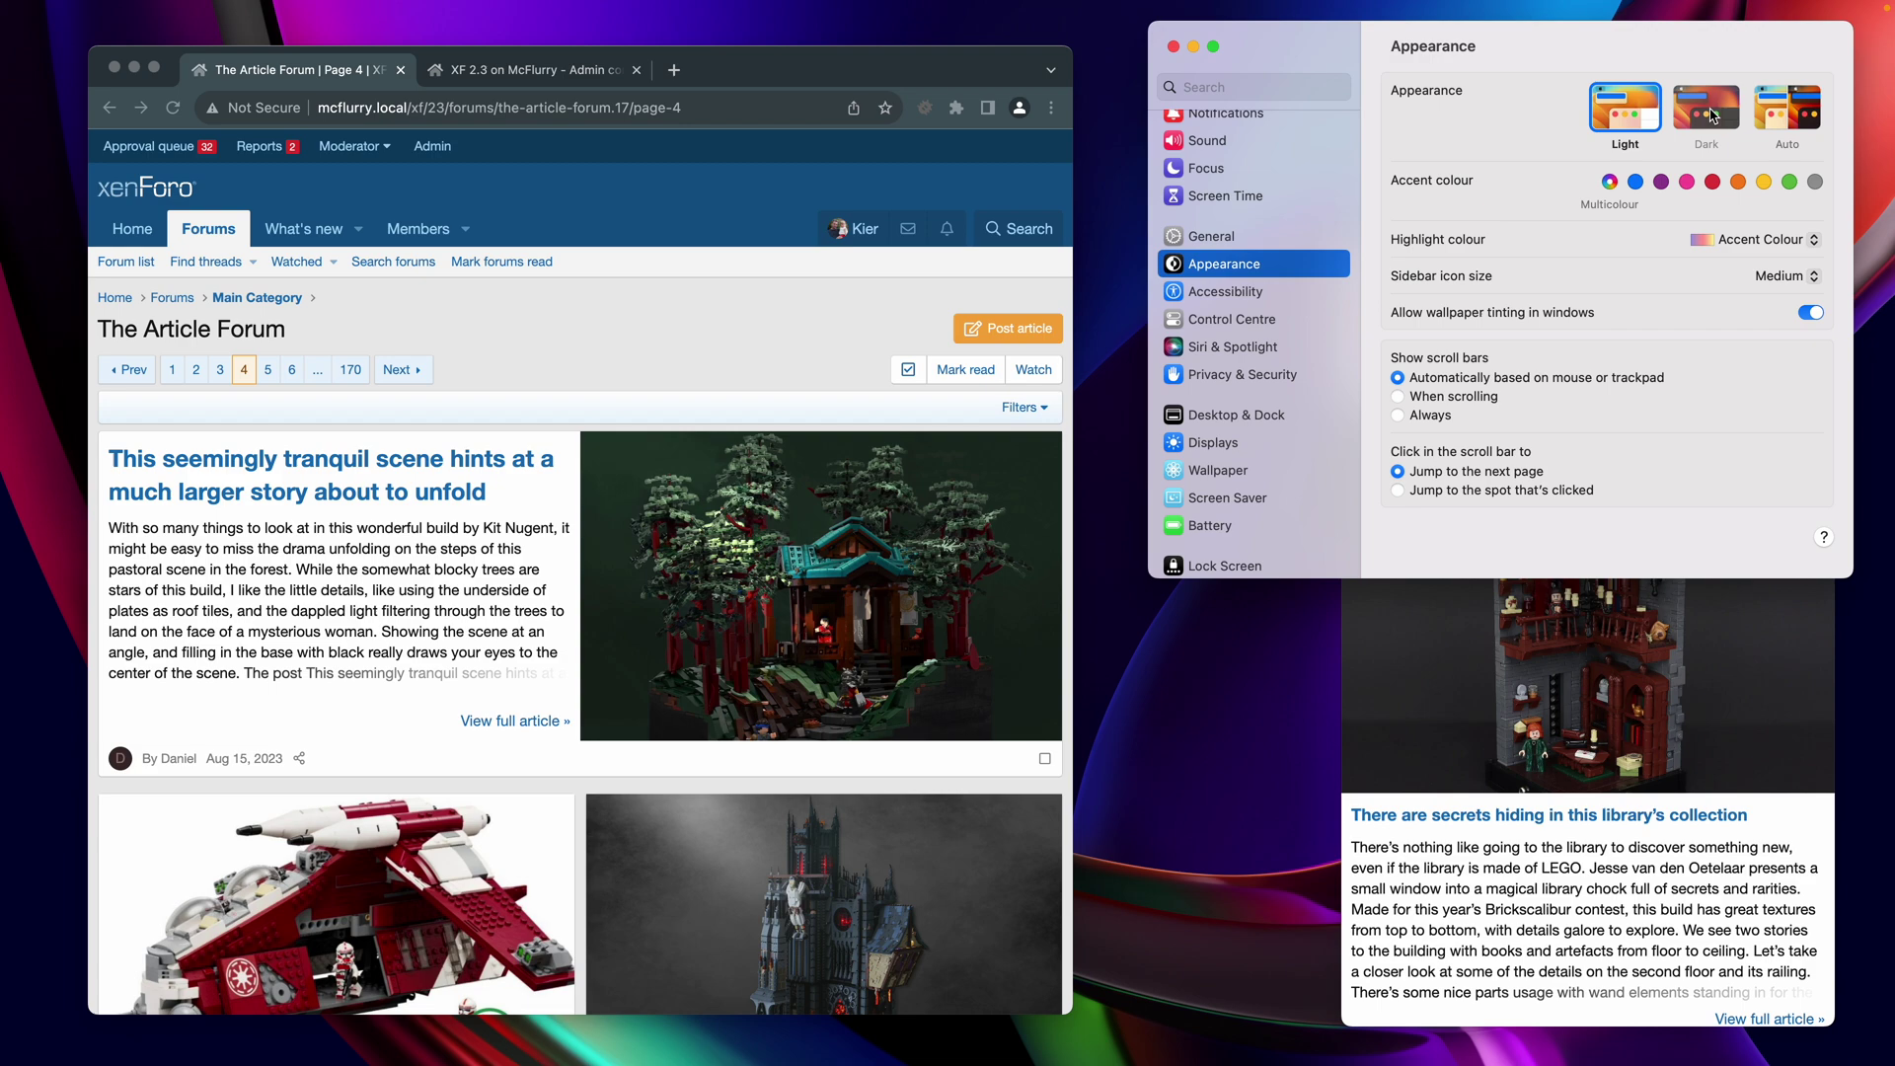
left_click(1713, 116)
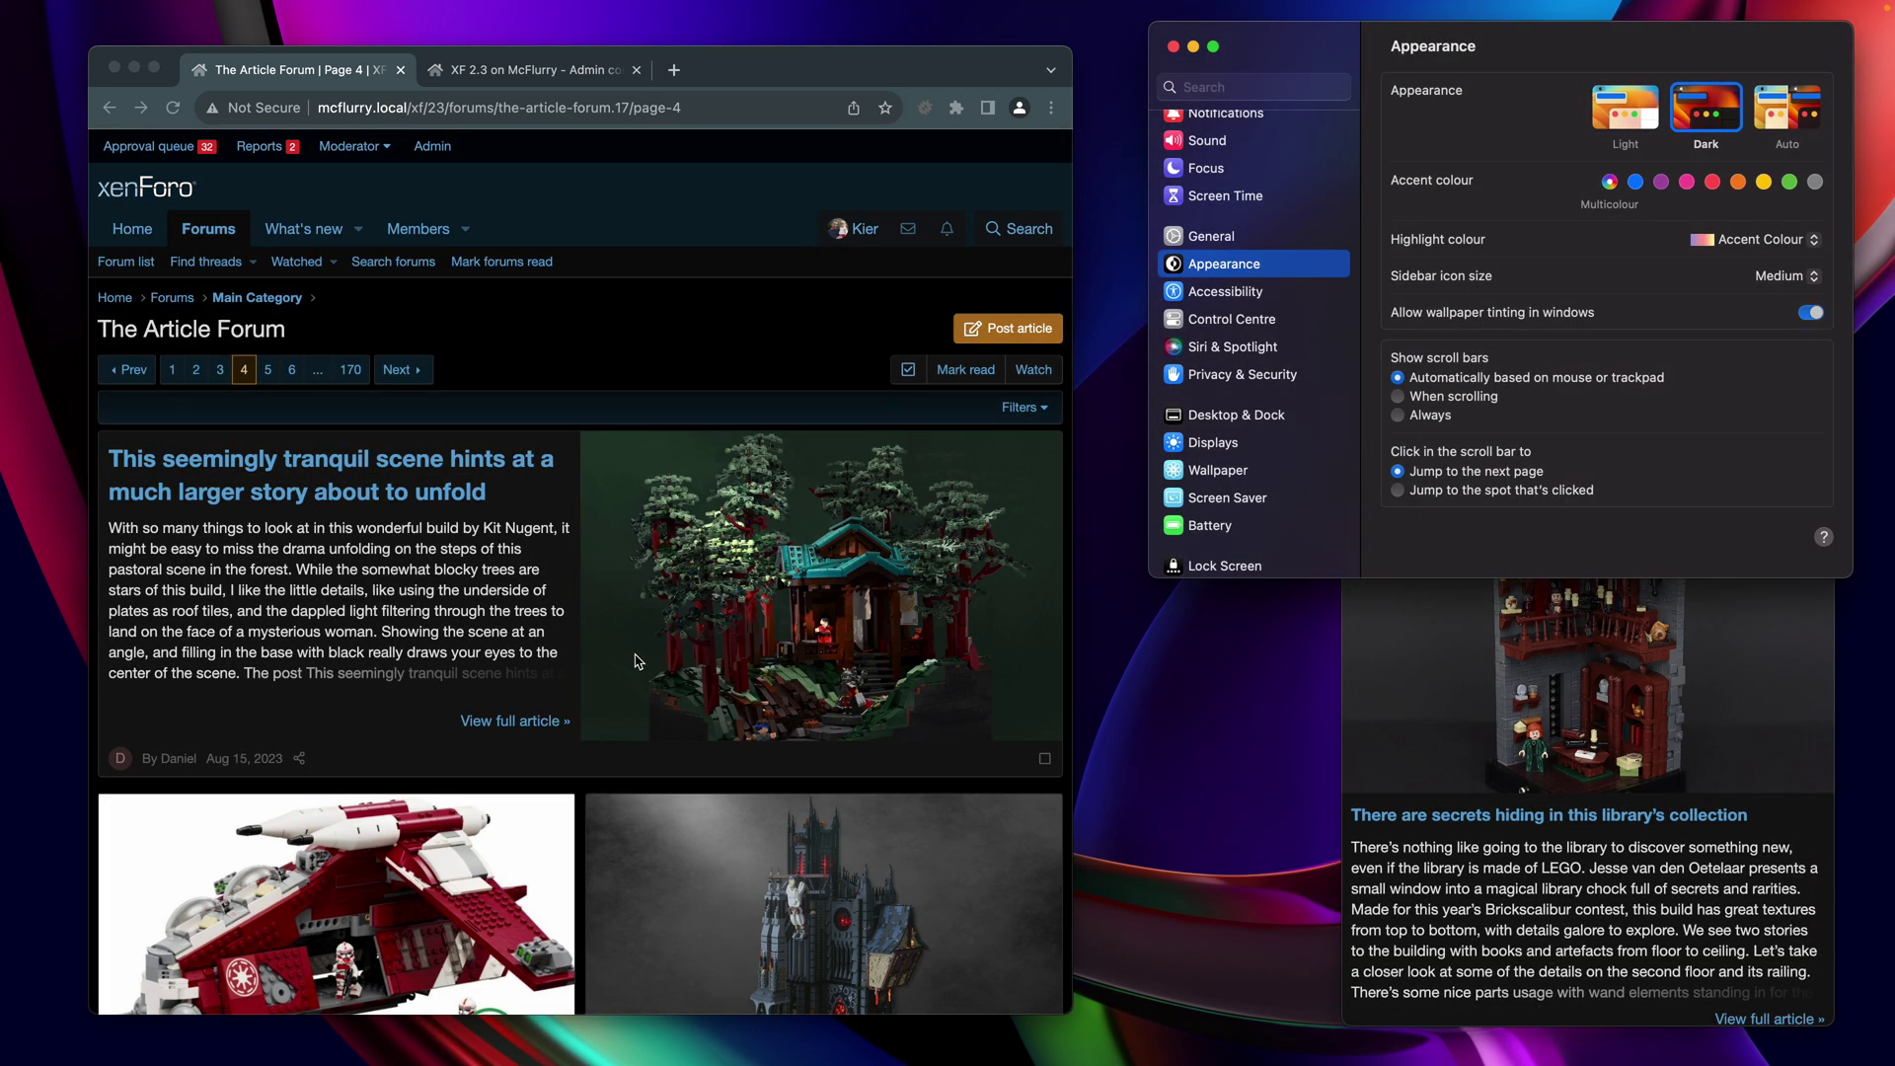
- From the footer style chooser, apply Light, then Dark, then set the forum to follow System
scroll(609, 705, "down", 20)
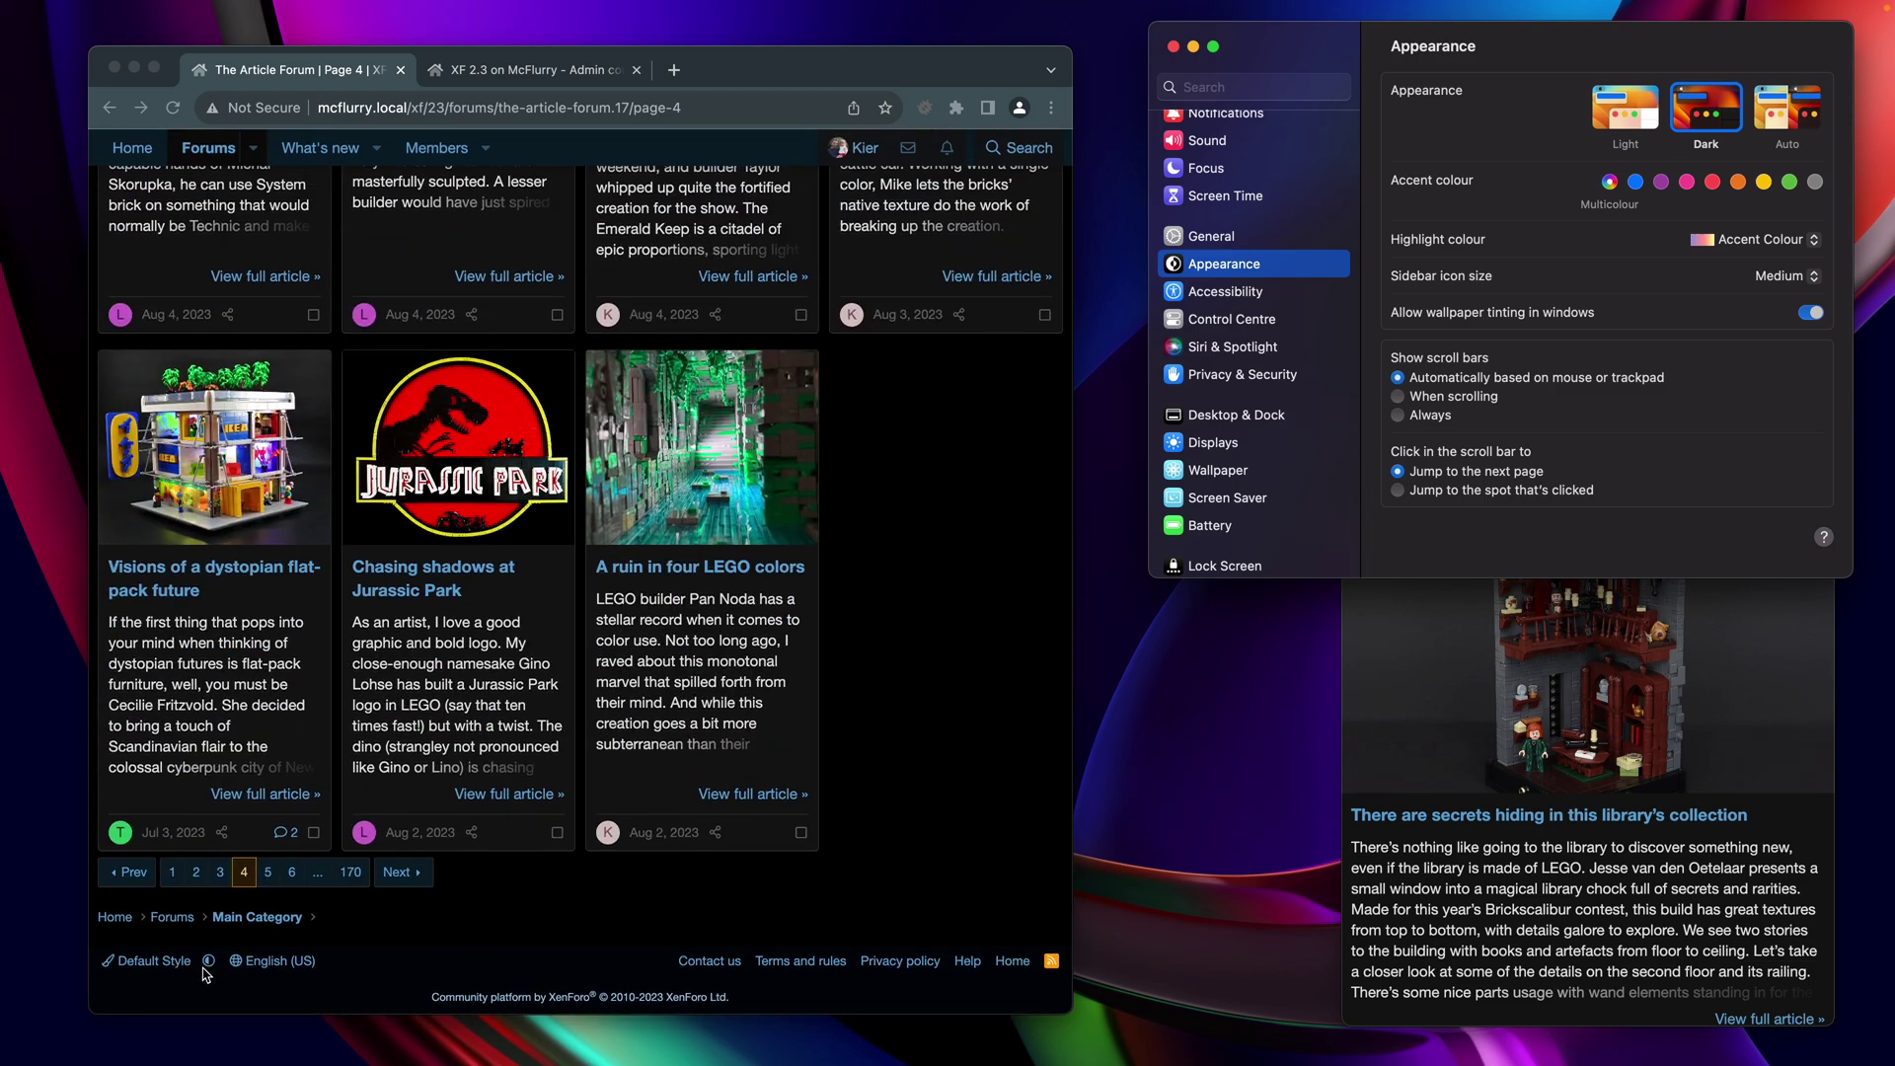
left_click(209, 962)
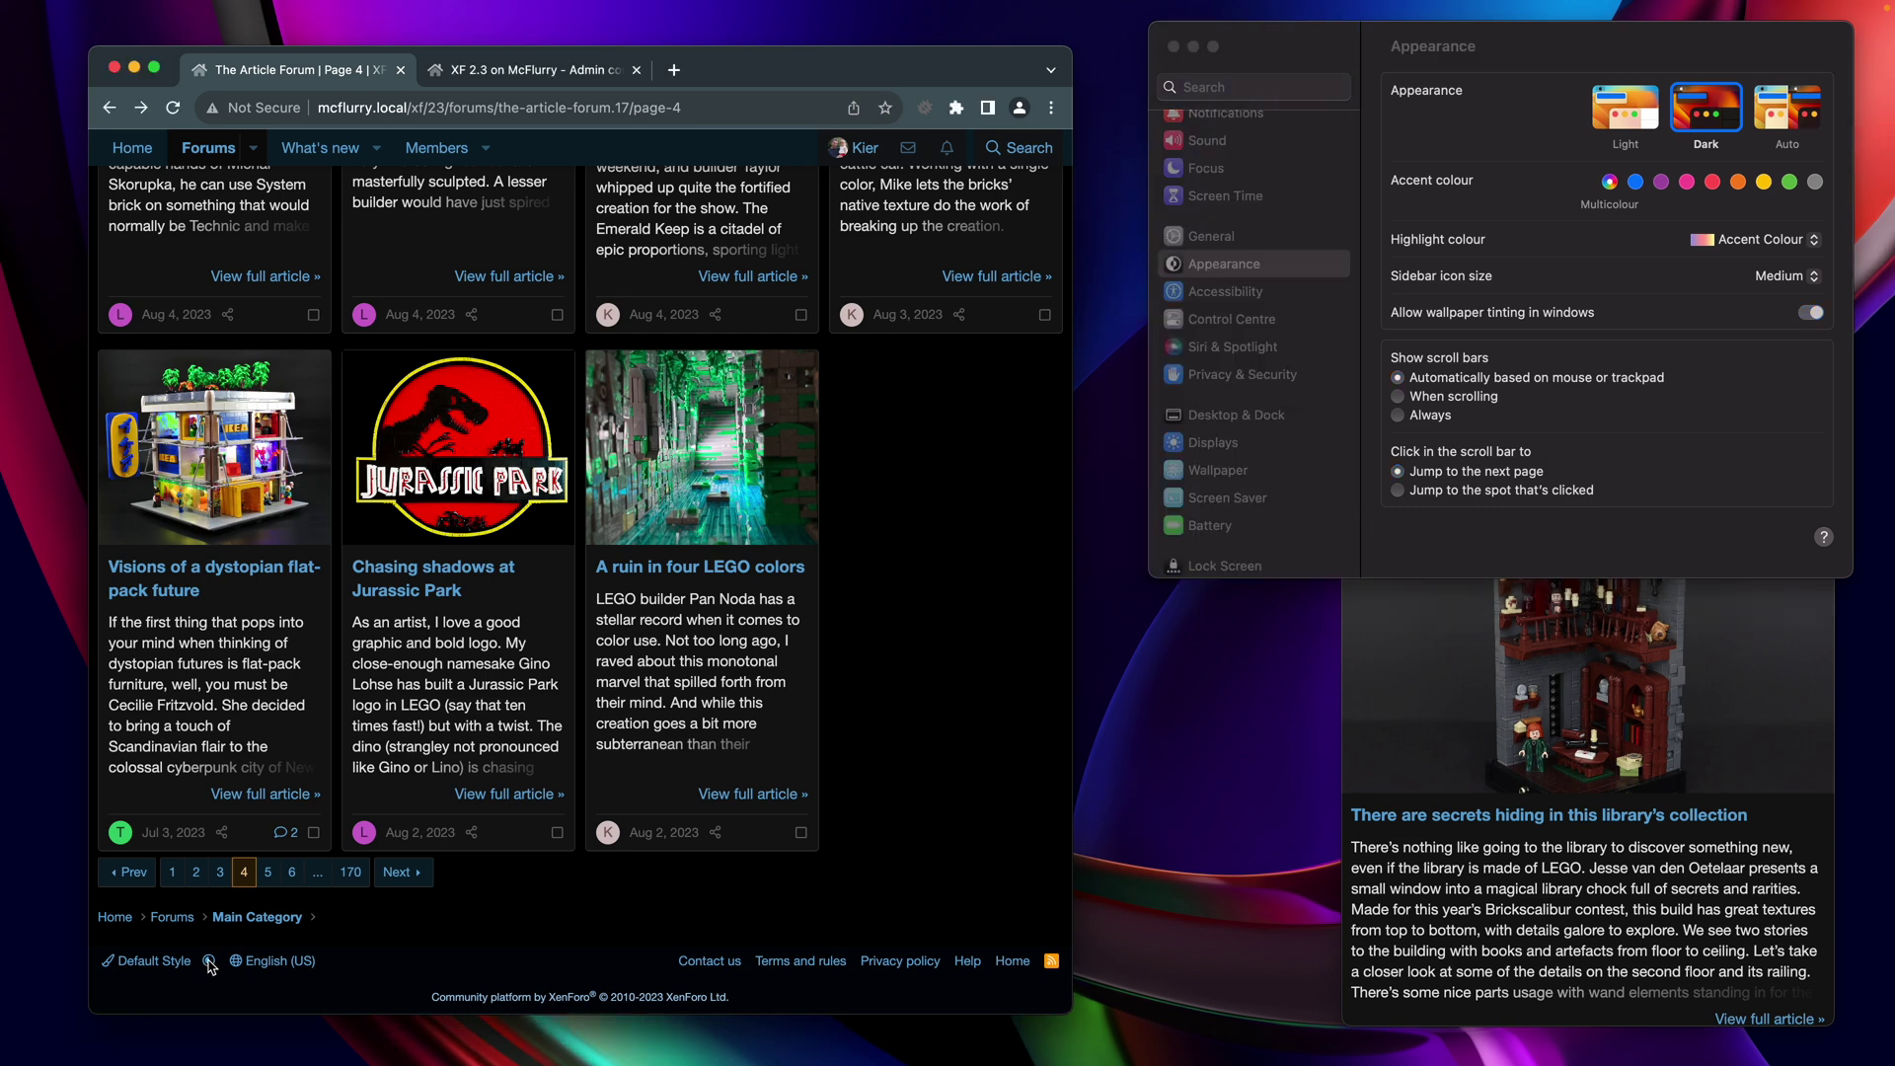
left_click(209, 961)
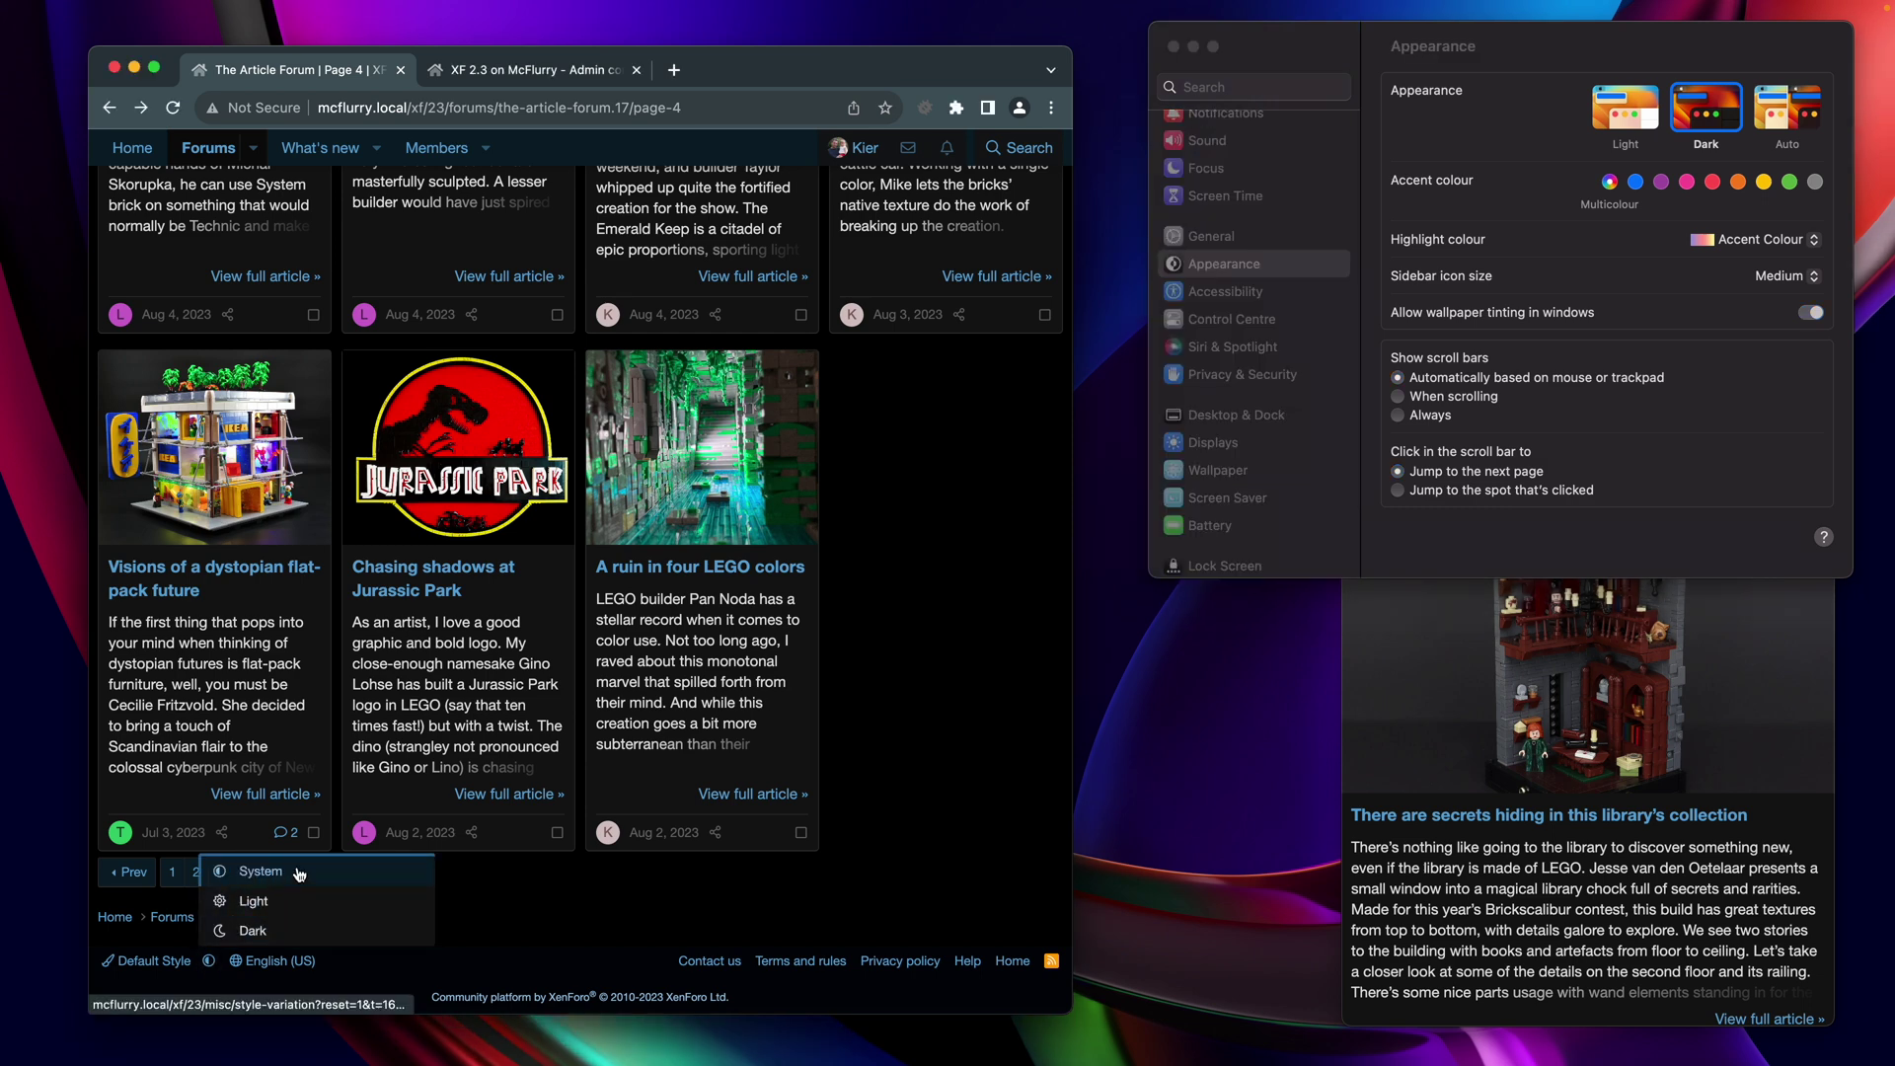
left_click(277, 904)
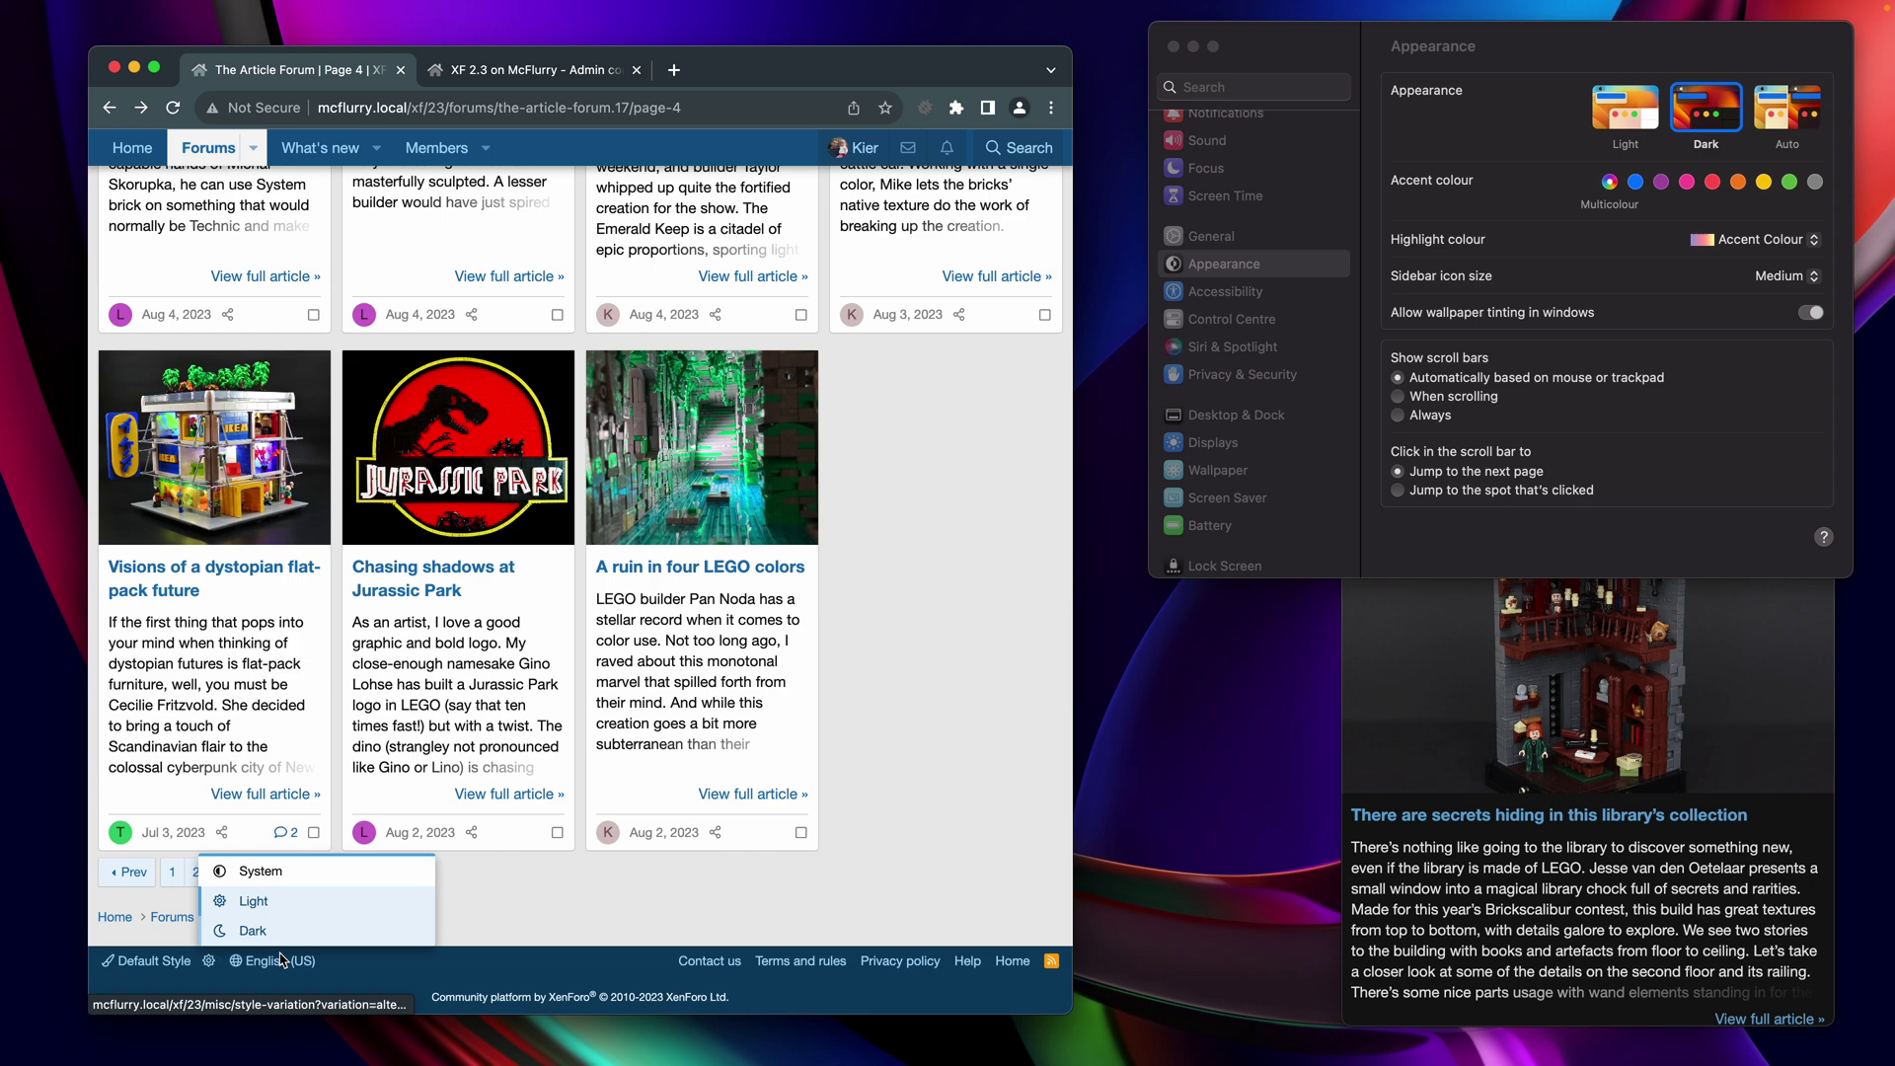
left_click(243, 934)
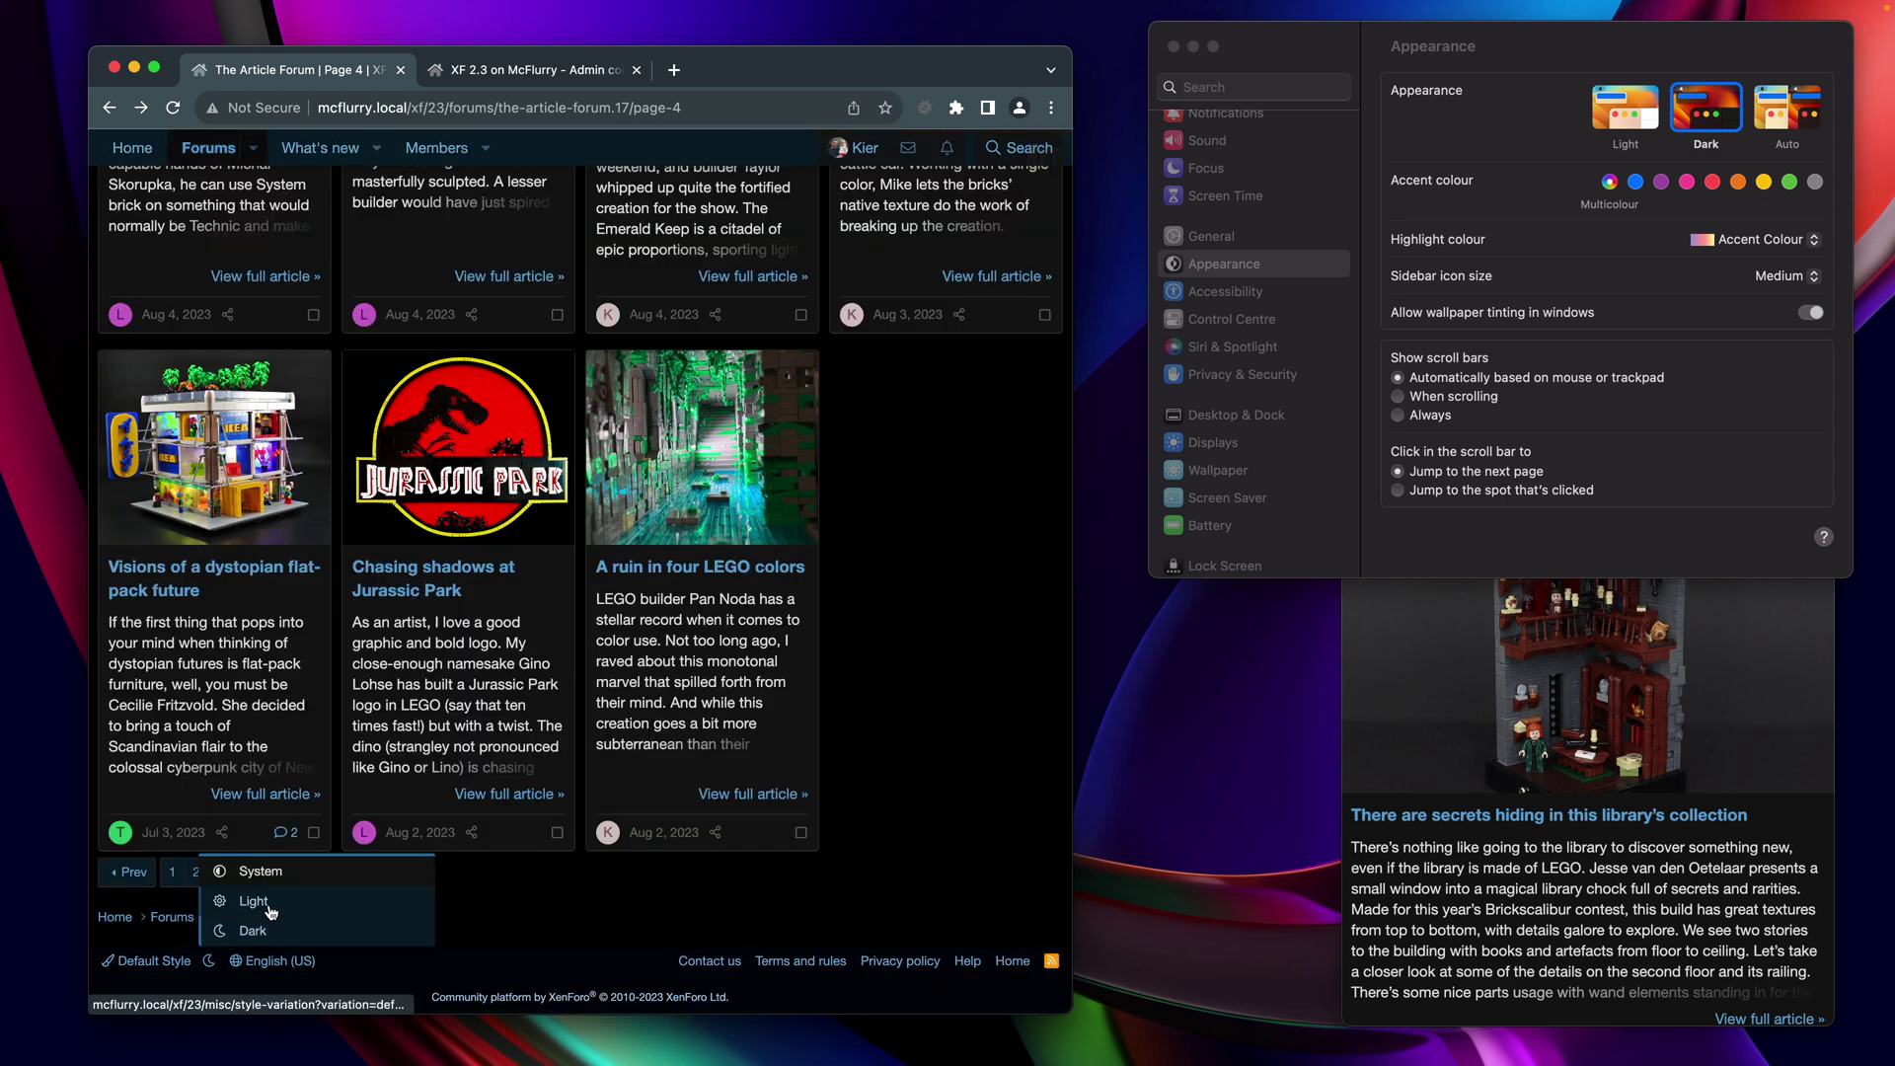
left_click(269, 904)
- Keep the forum on System style, then move System Settings aside to reveal the narrow page-11 forum window
left_click(259, 873)
left_click(1525, 325)
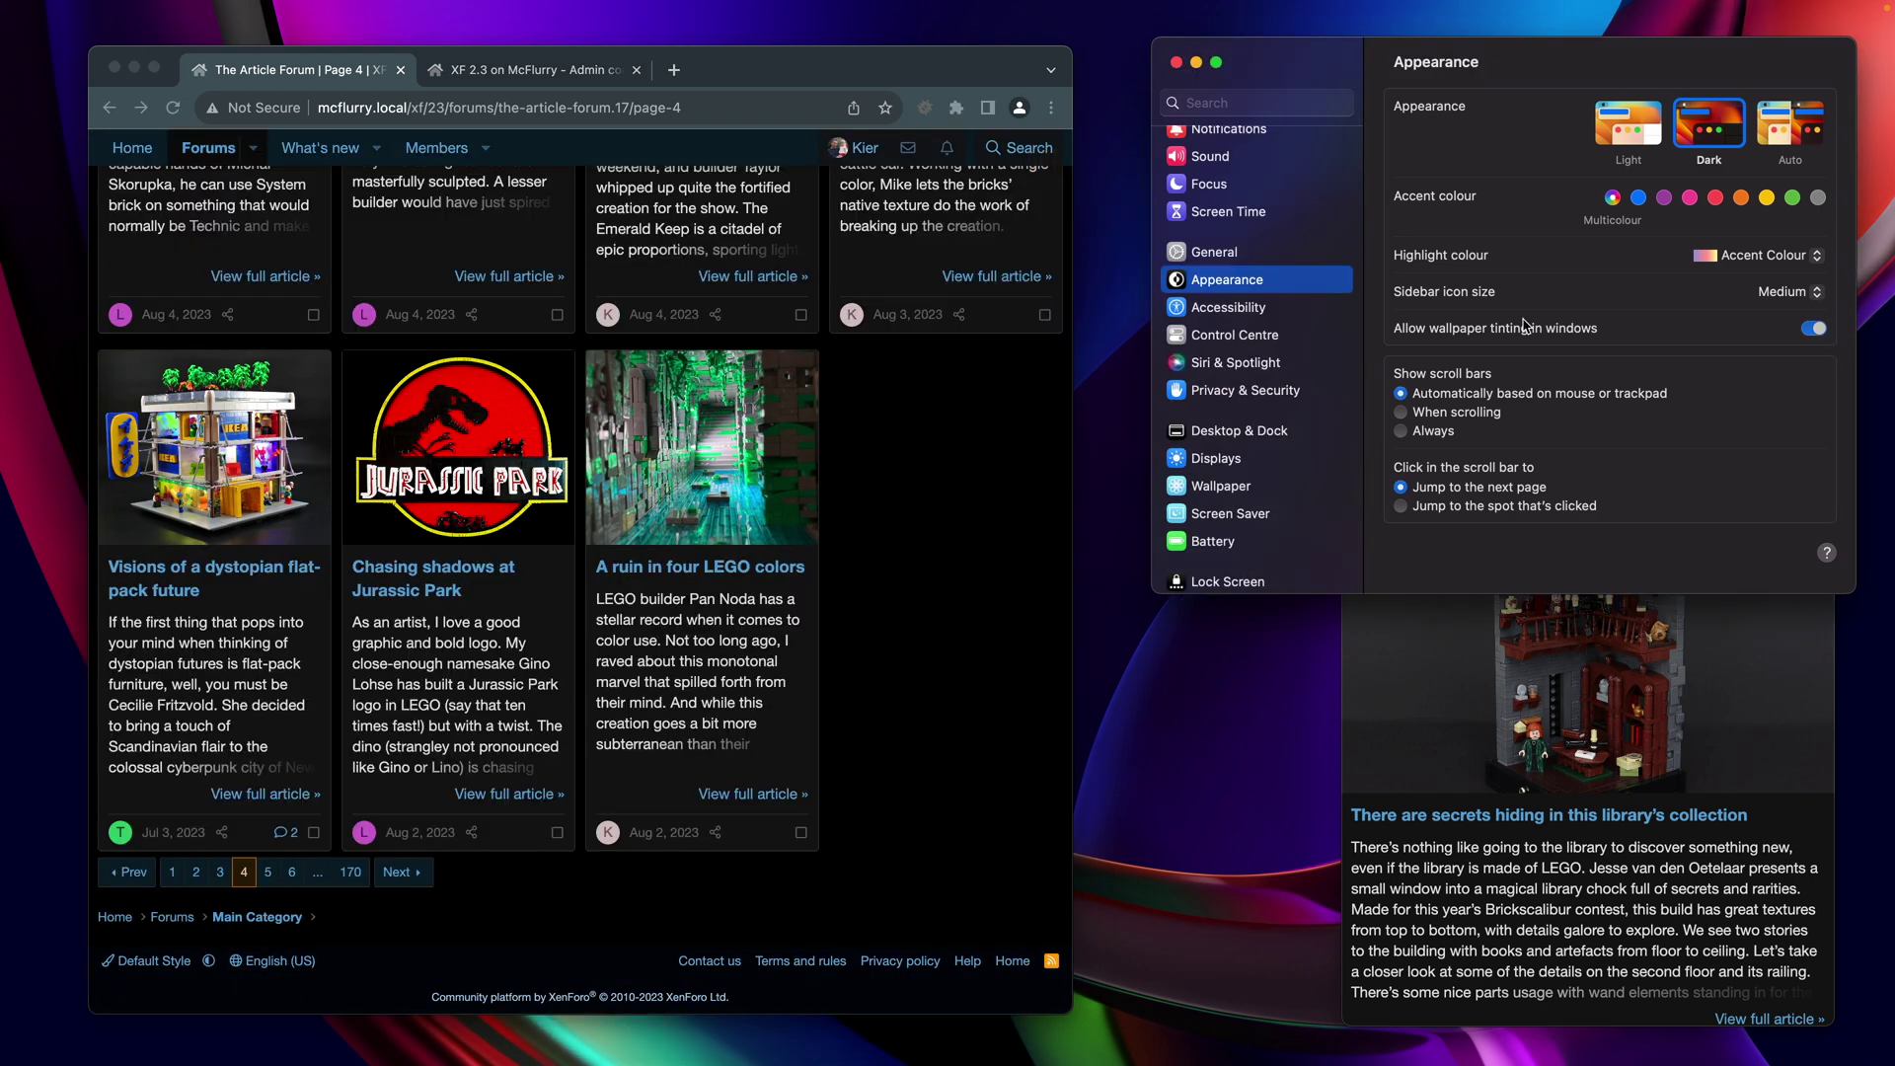
left_click_drag(1281, 67, 965, 397)
left_click(1630, 320)
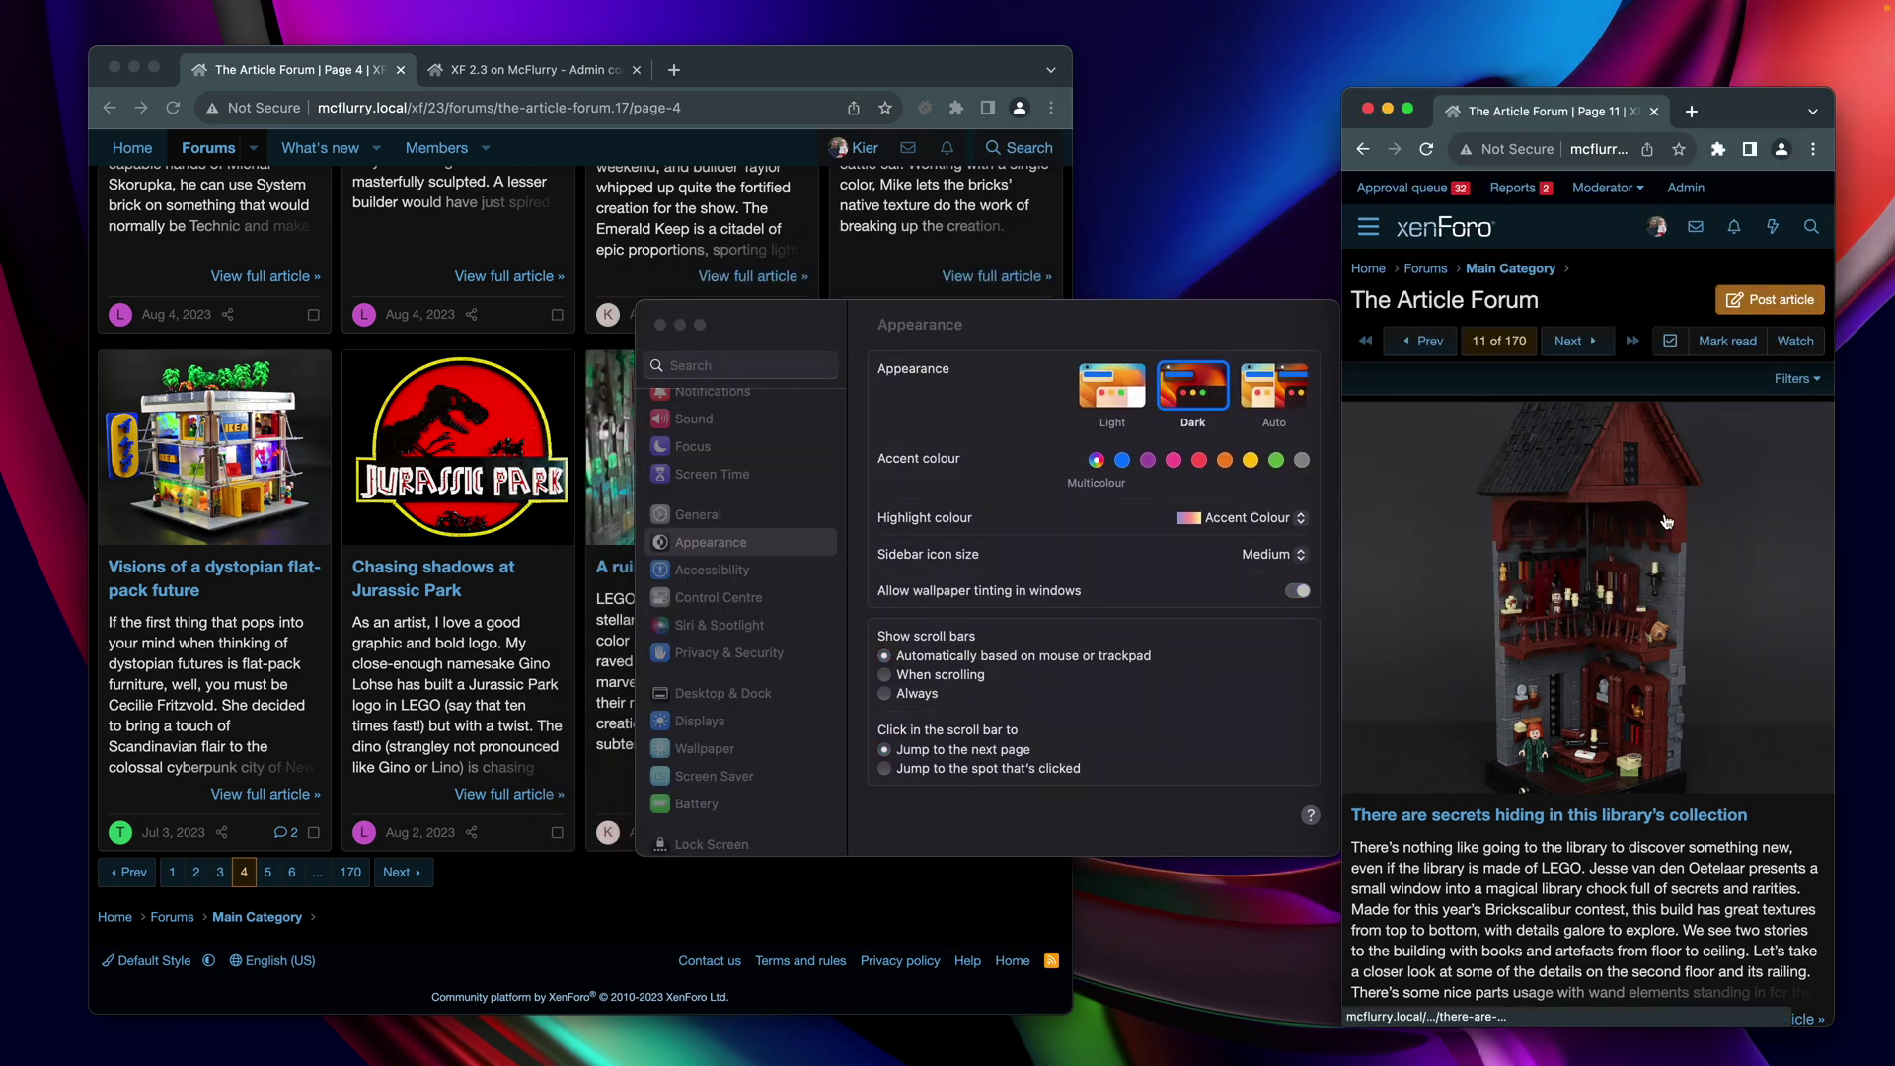
- Switch system appearance to Light and back to Dark, scrolling the narrow forum page to check it
left_click(1120, 403)
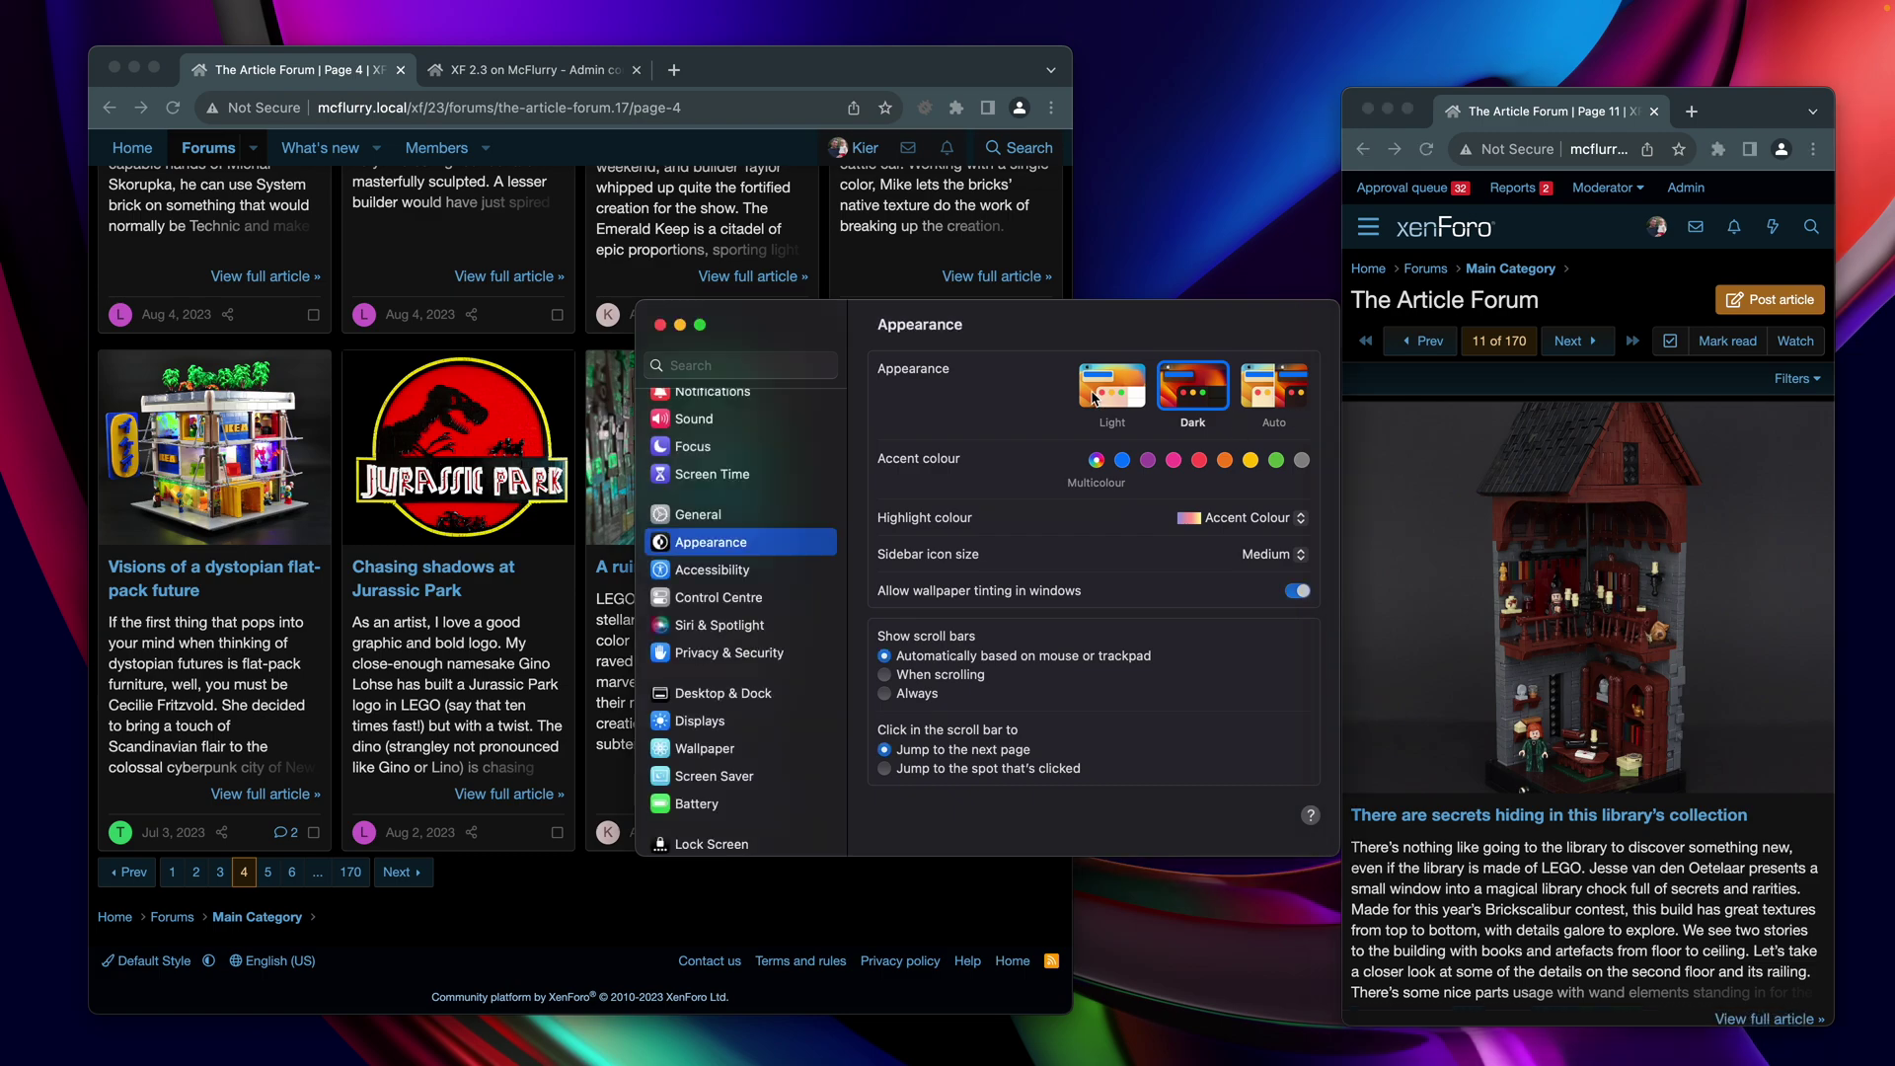
left_click(1097, 395)
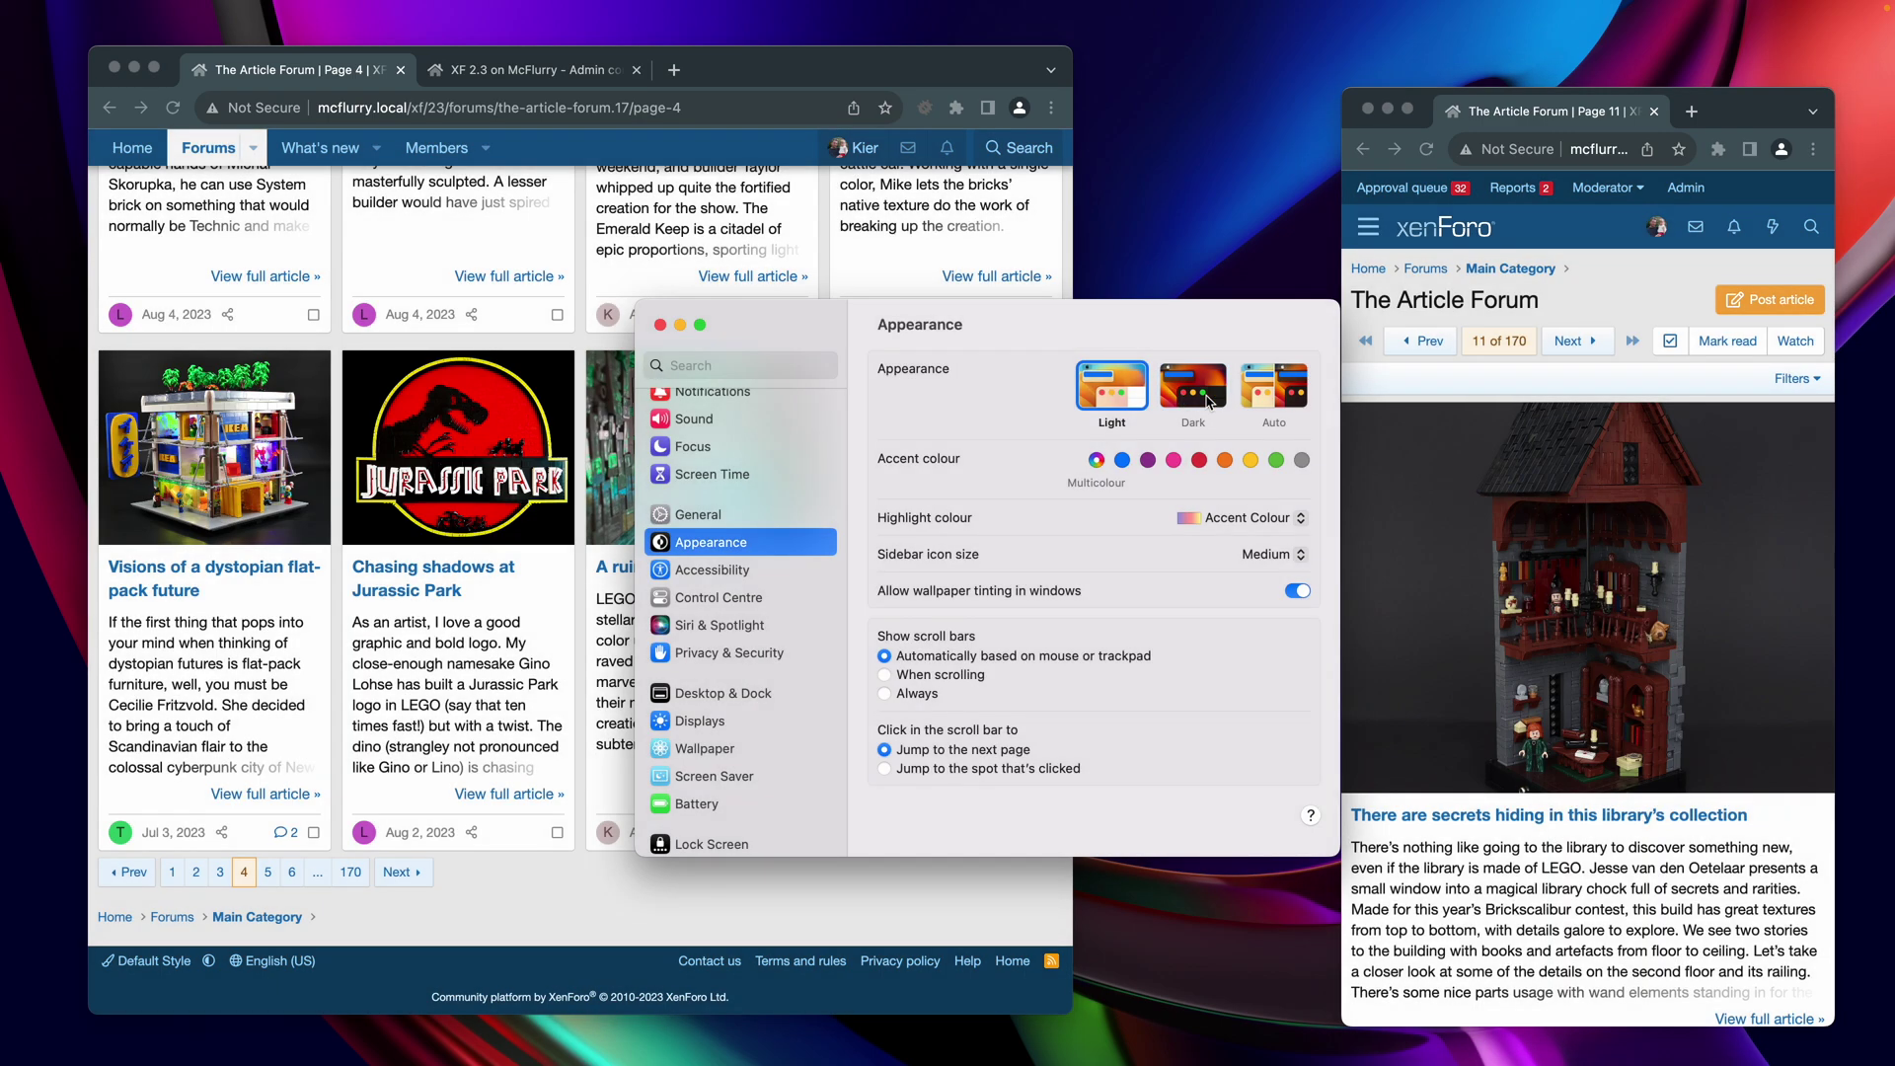
left_click(1208, 402)
scroll(1627, 654, "down", 8)
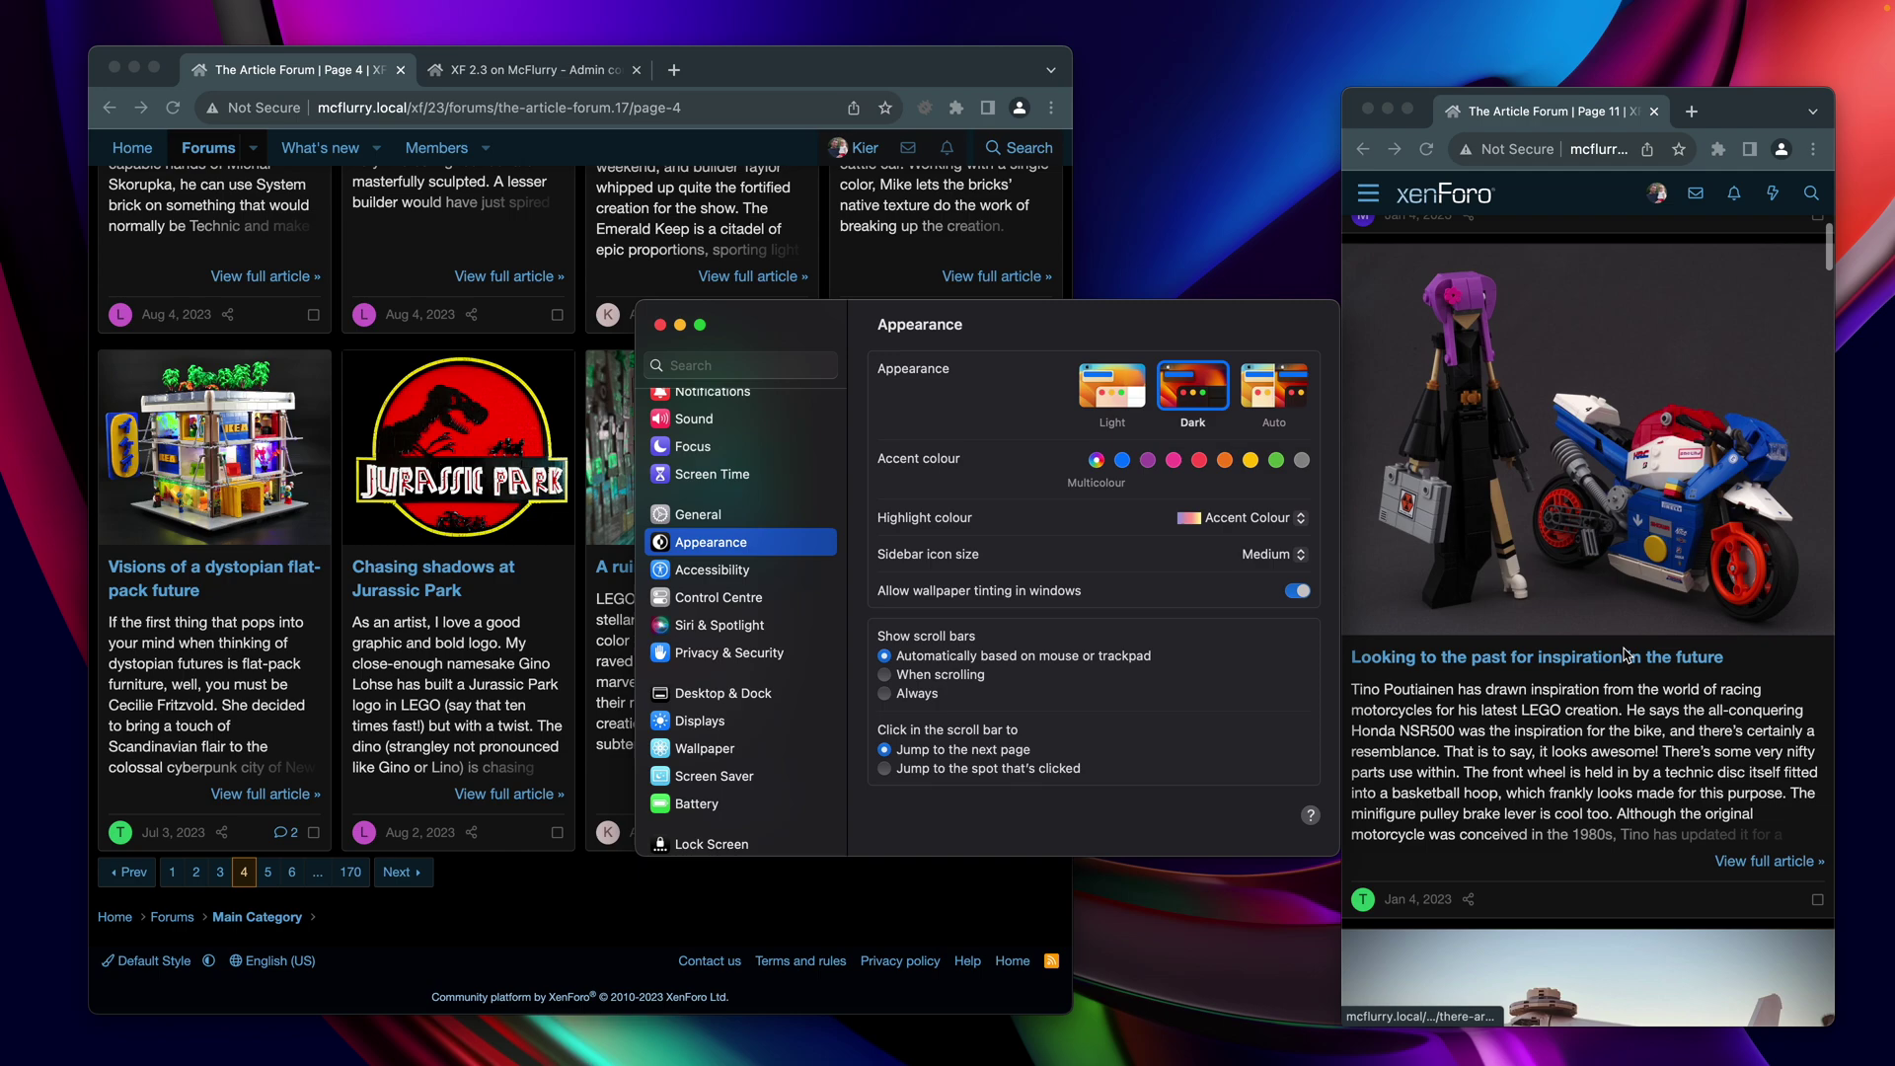
scroll(1627, 654, "down", 15)
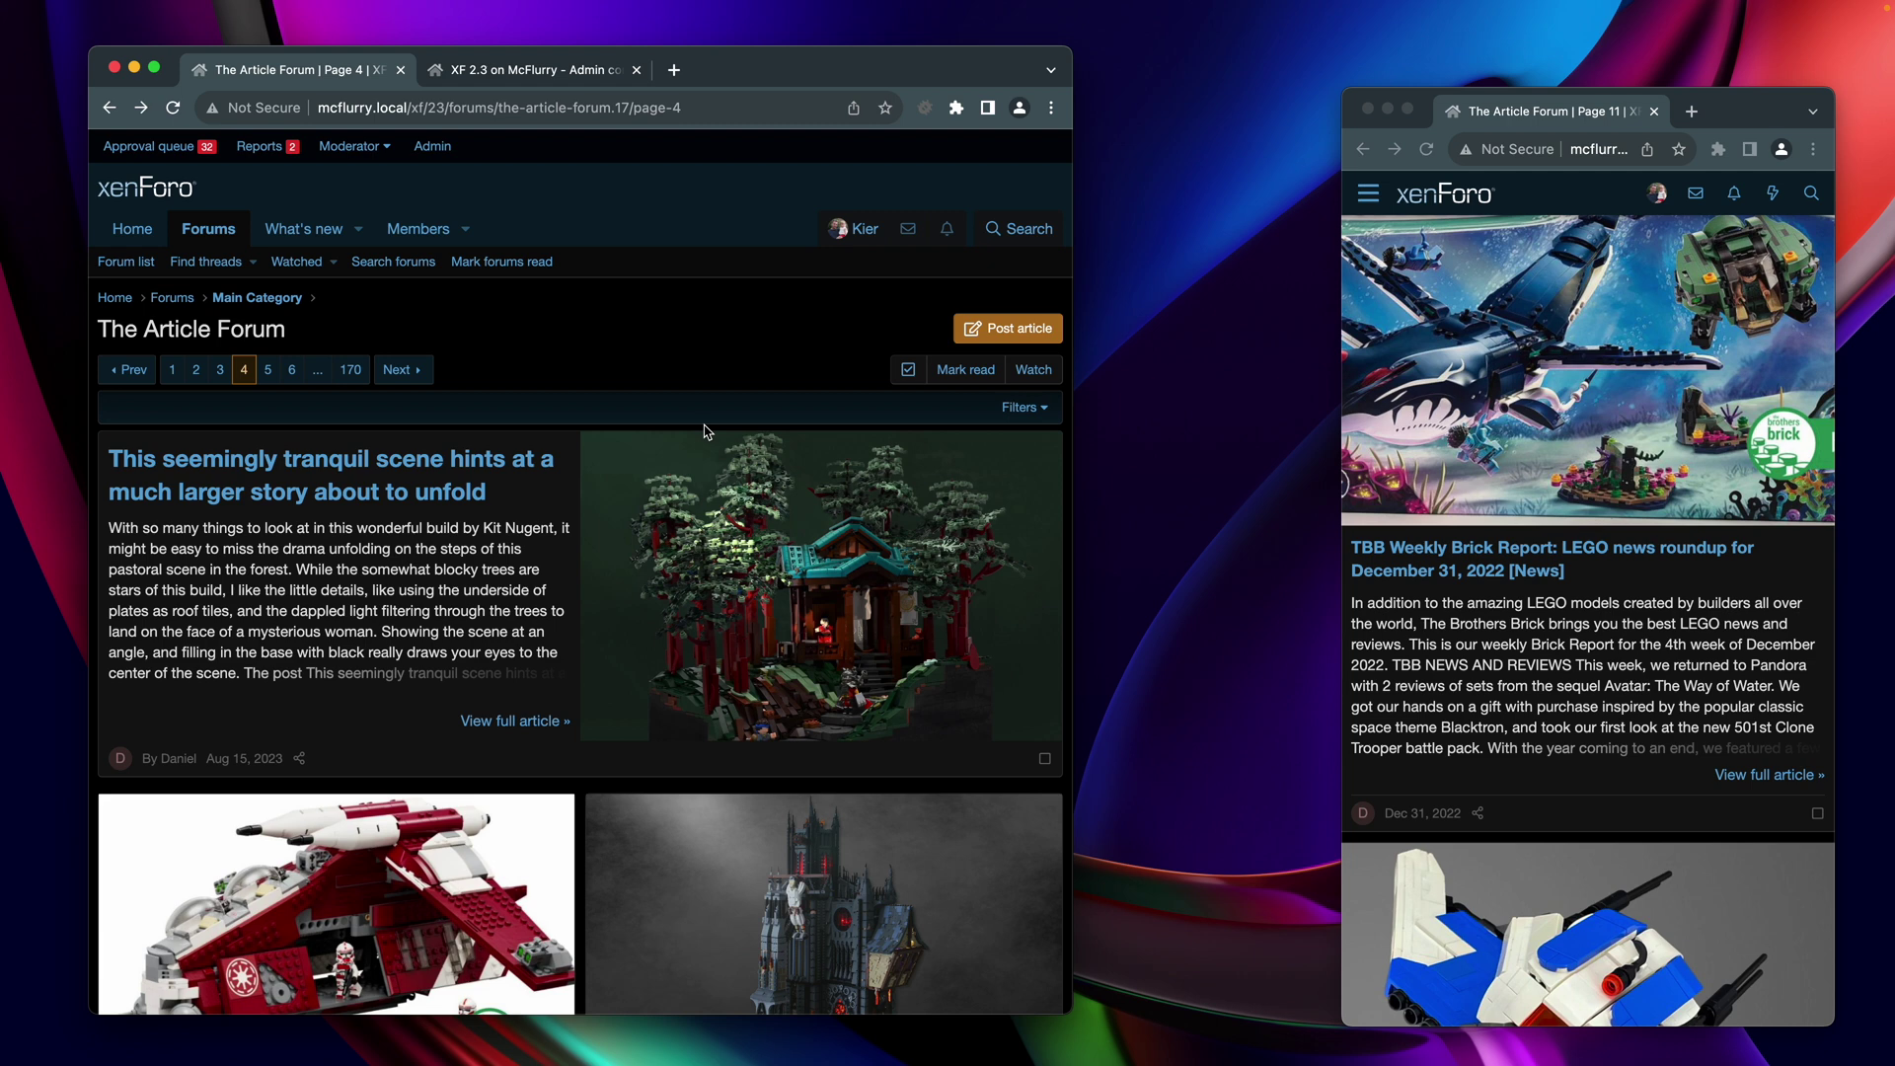
- Check the dark styling of the account menu, Watch forum options and search popup, closing each
left_click(851, 243)
left_click(761, 192)
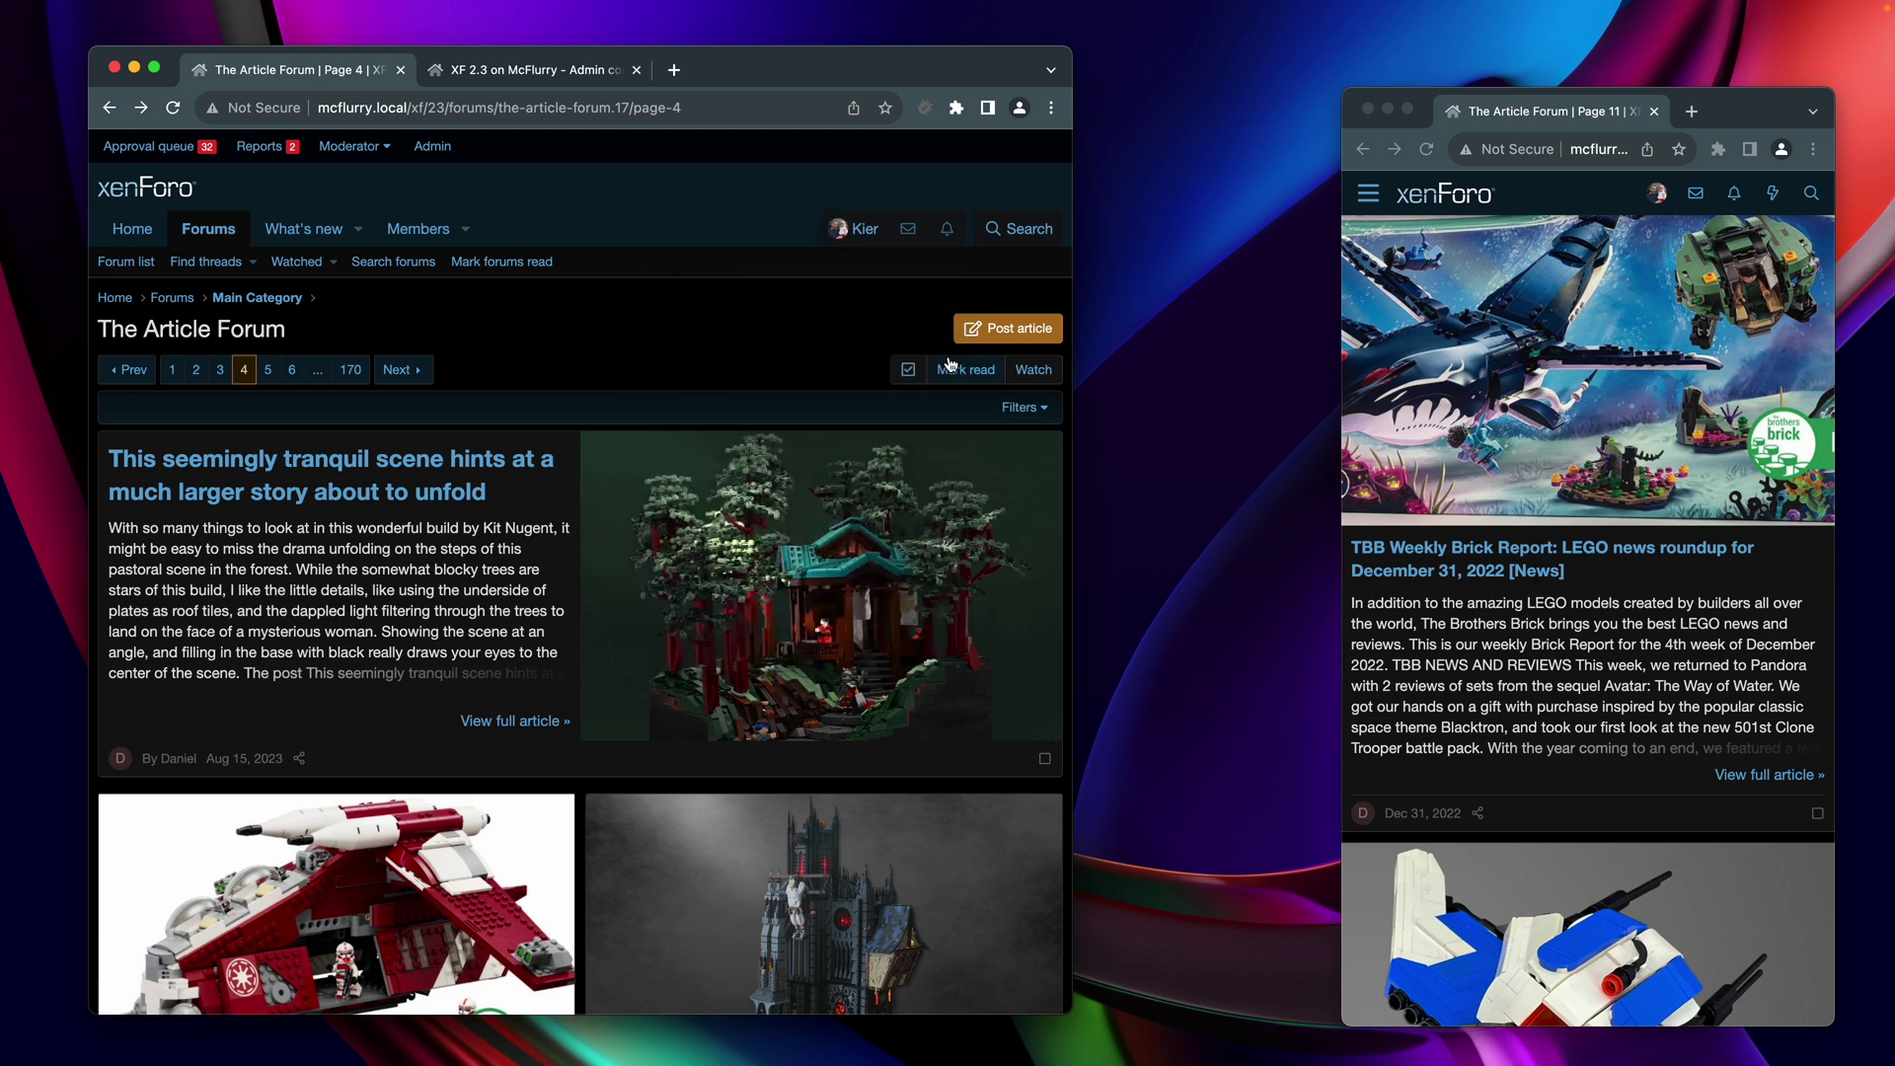
left_click(1032, 373)
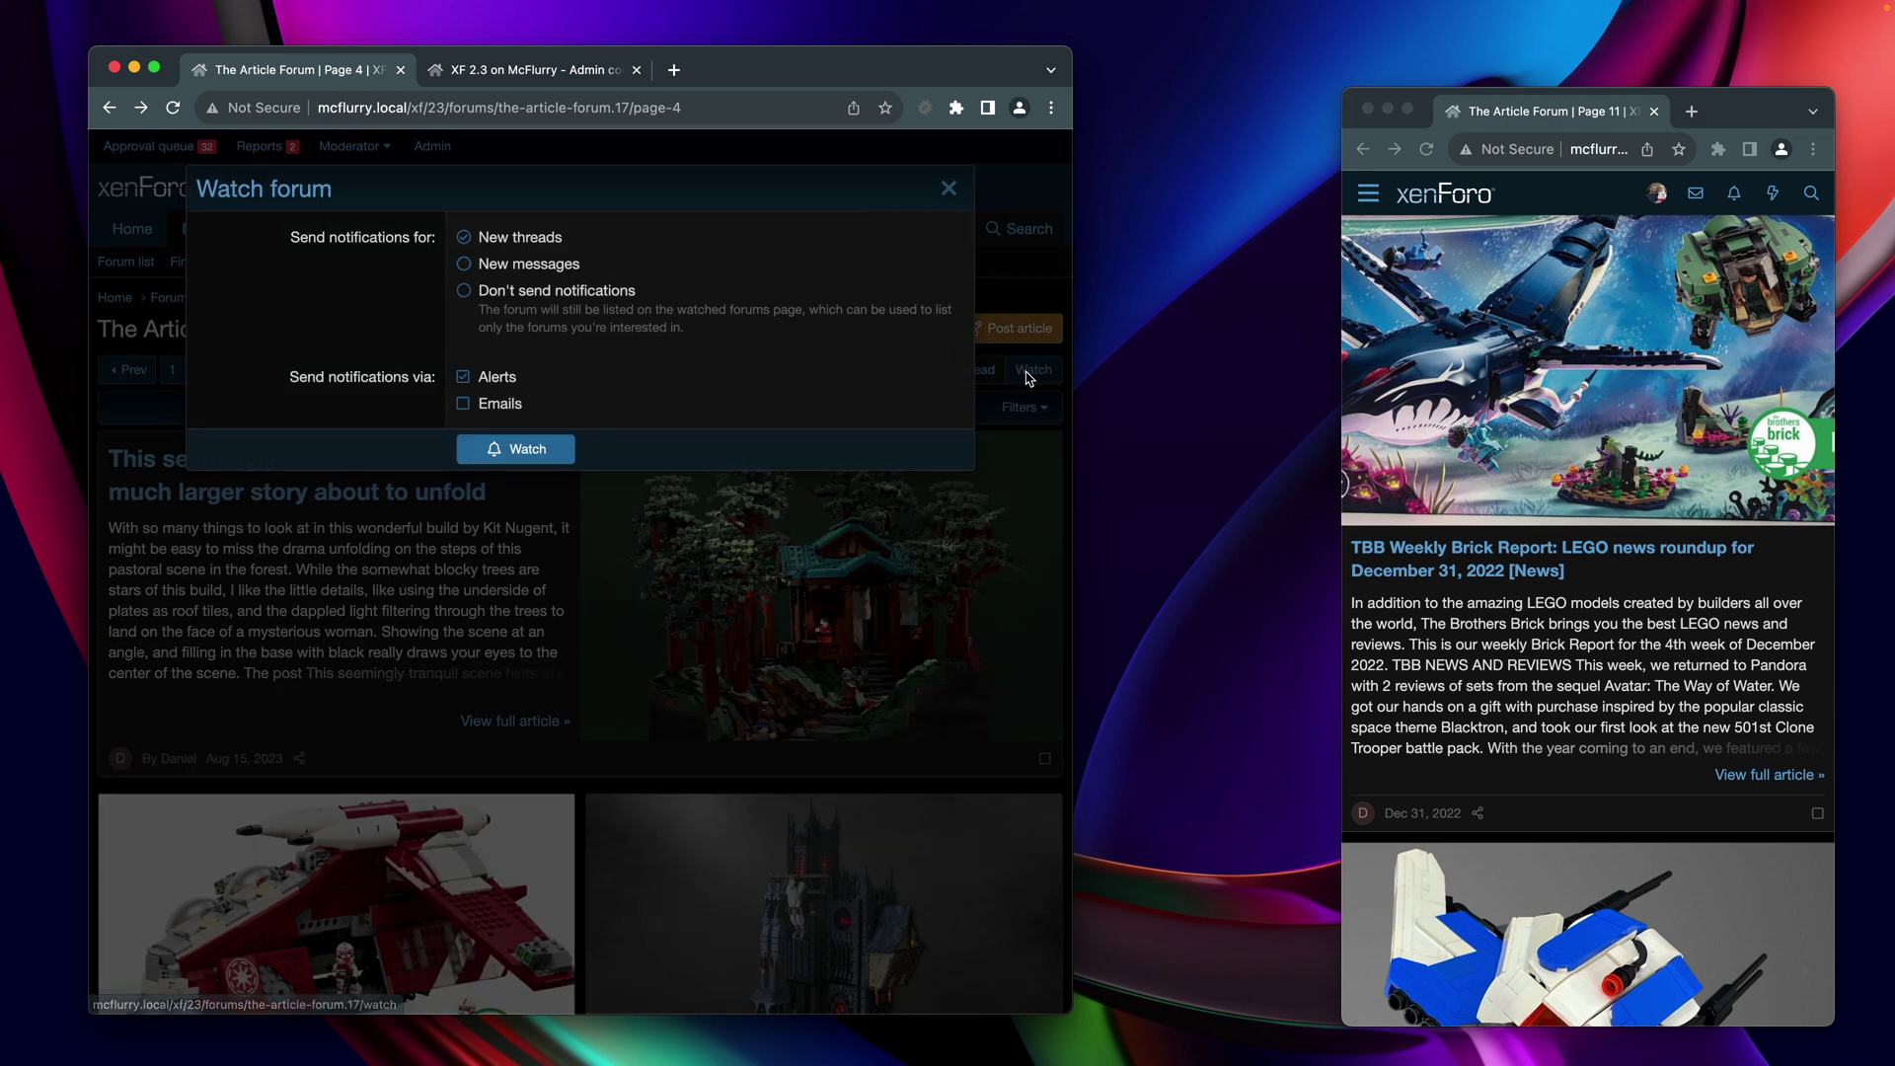
left_click(949, 188)
left_click(1018, 228)
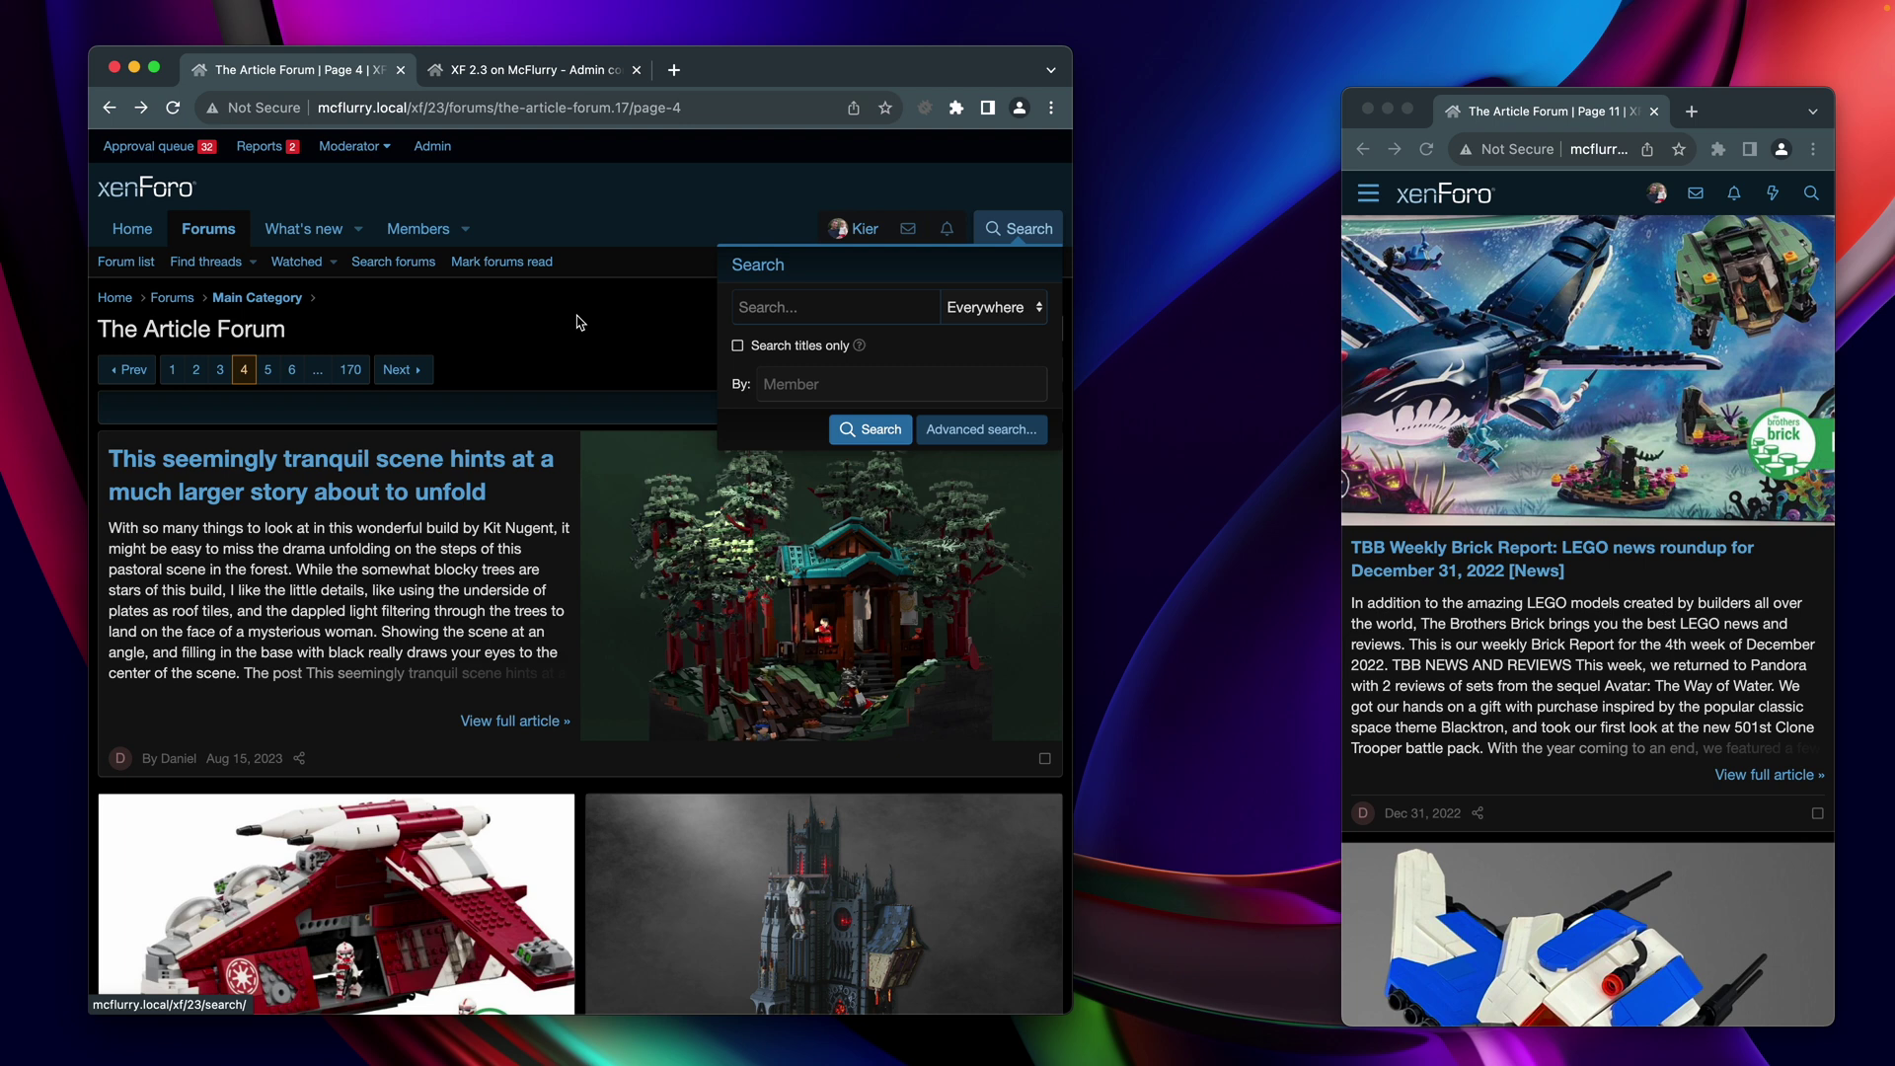
left_click(457, 344)
left_click(530, 79)
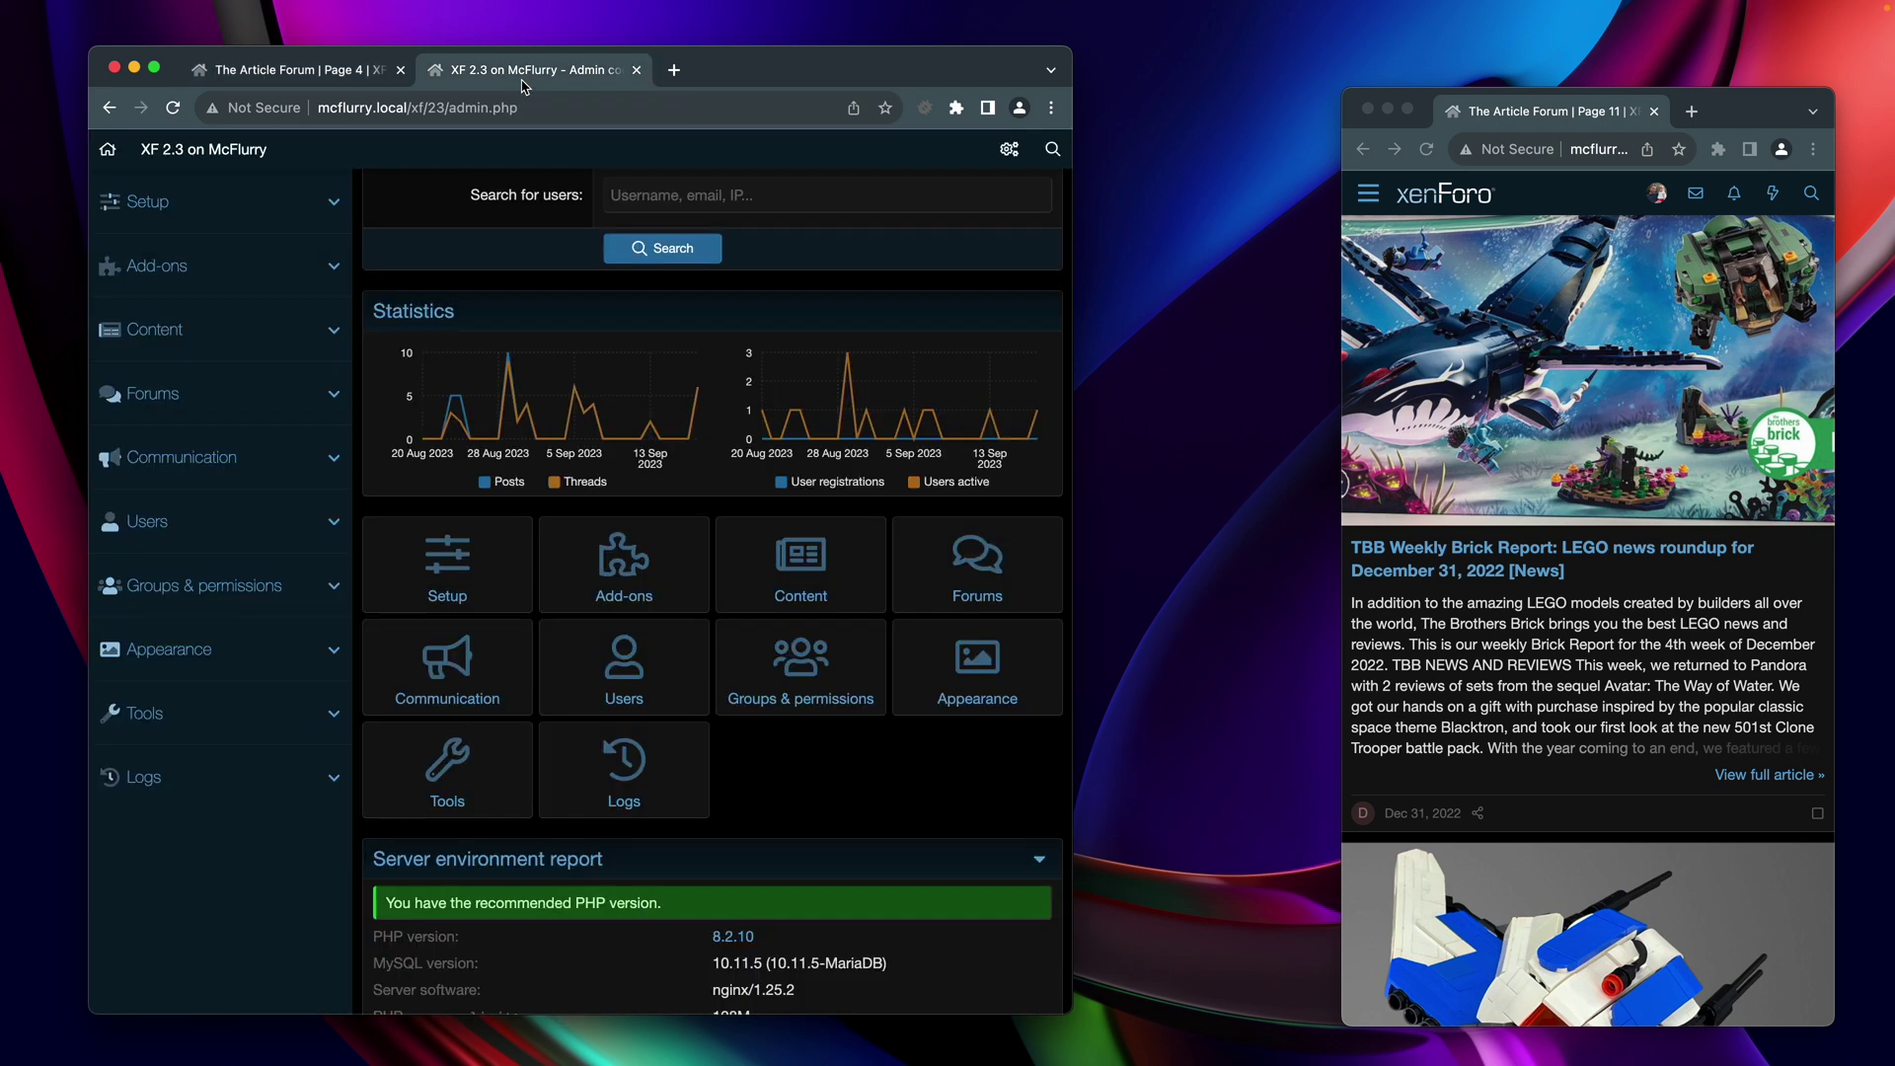
left_click(148, 201)
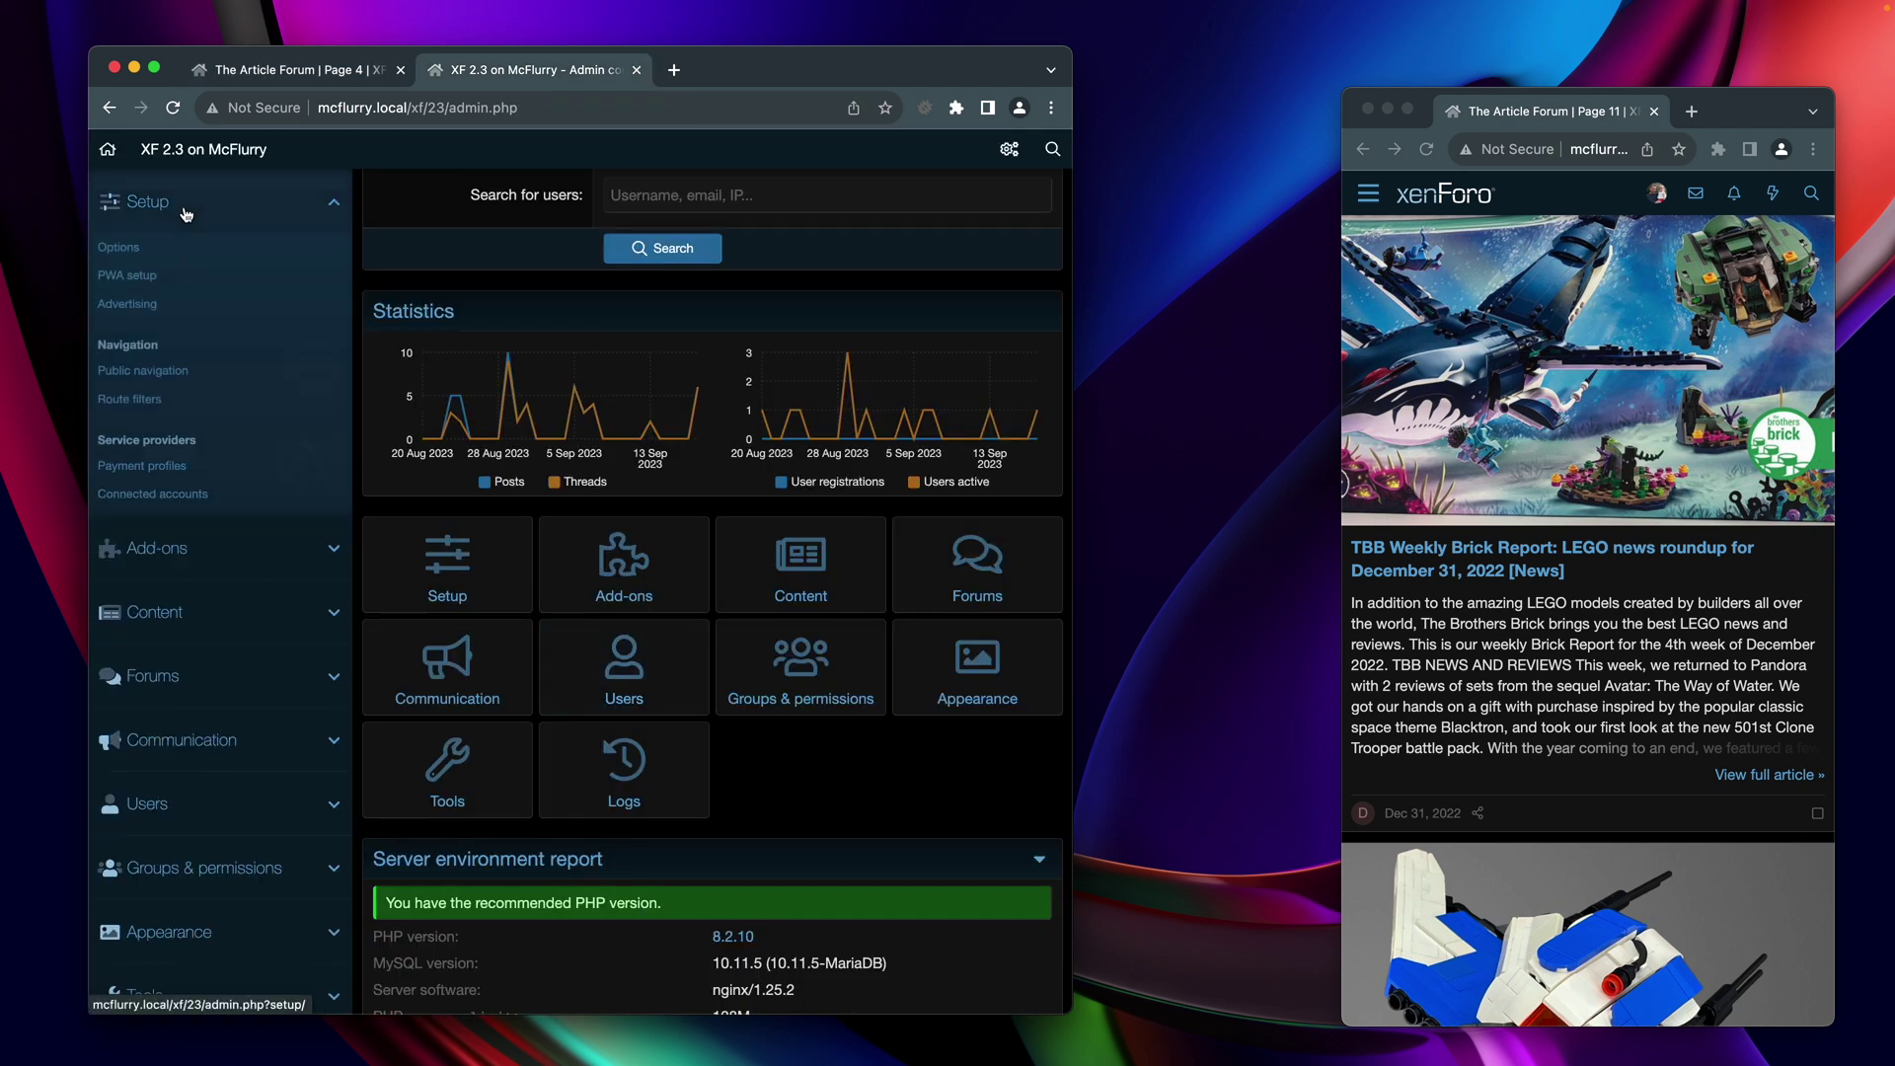
left_click(128, 255)
scroll(745, 665, "down", 3)
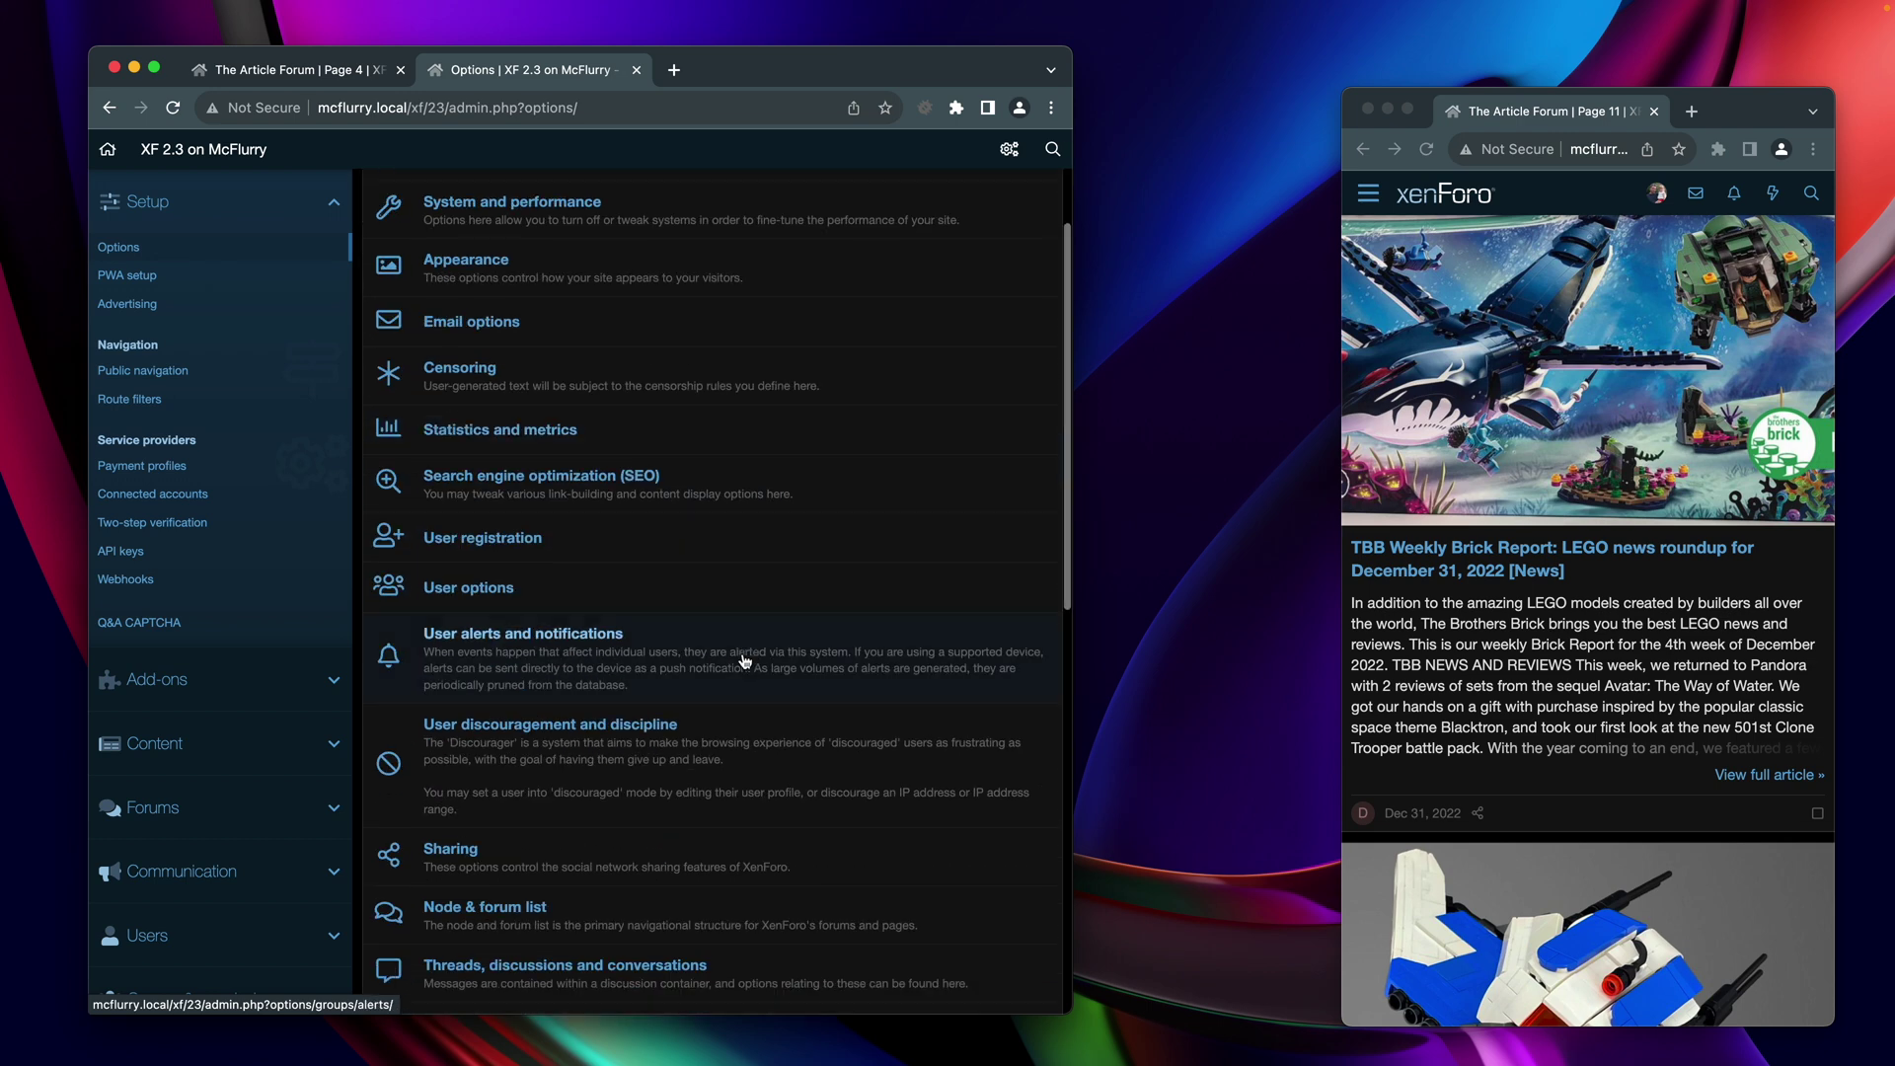
scroll(745, 662, "up", 3)
scroll(746, 661, "down", 1)
scroll(583, 267, "up", 1)
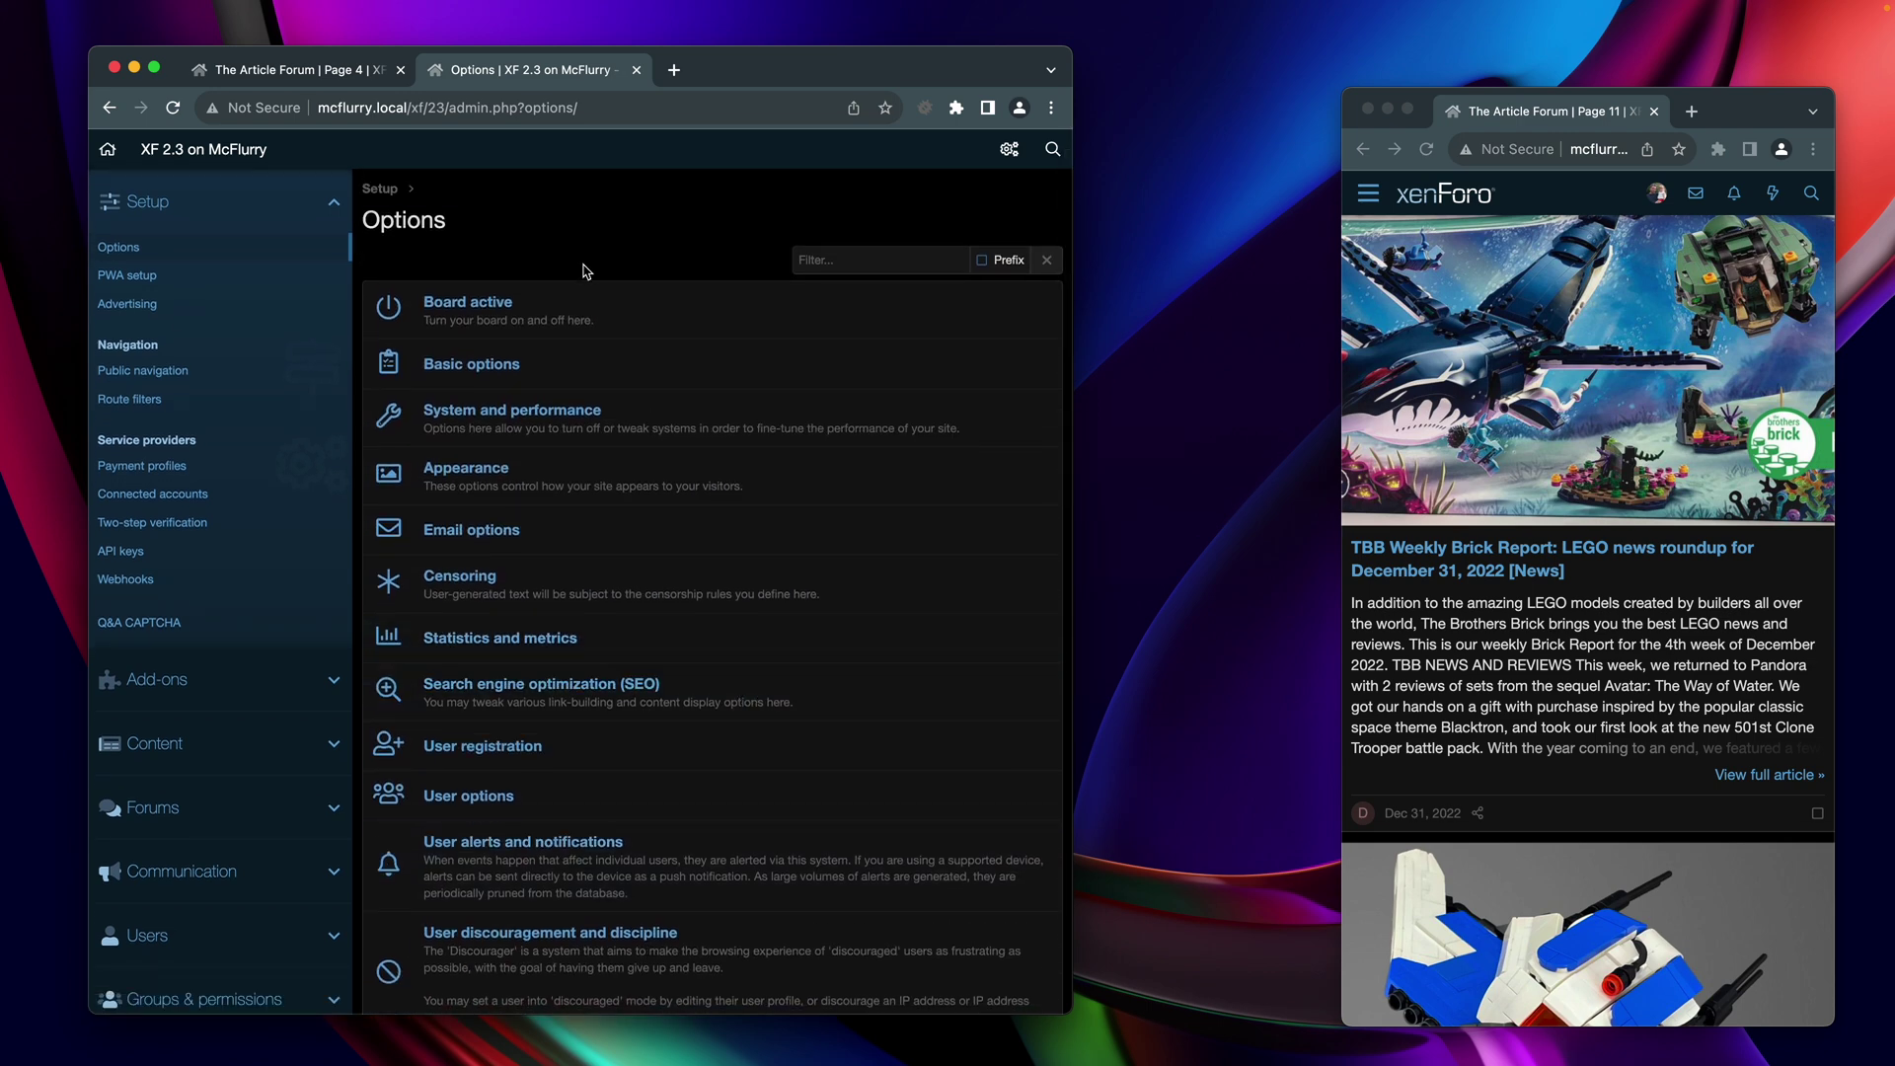
left_click(498, 413)
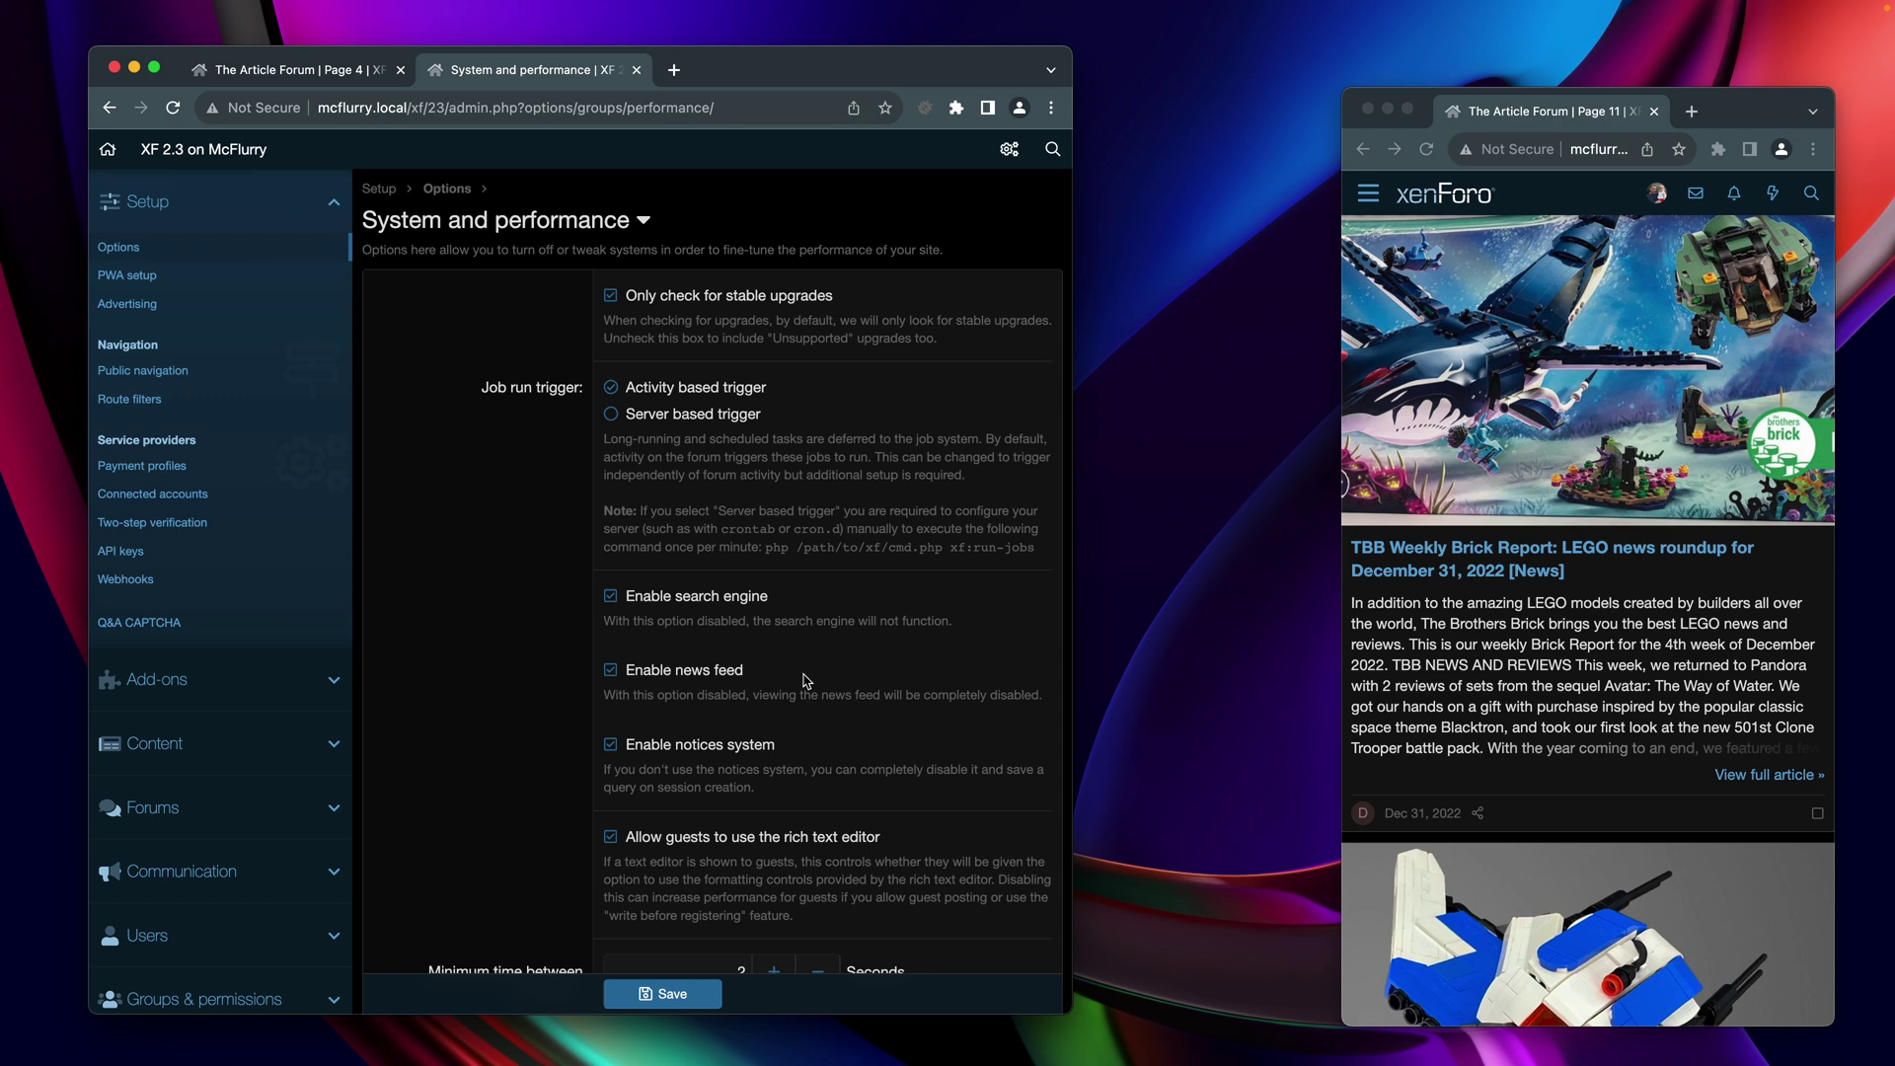
scroll(830, 681, "down", 3)
scroll(830, 681, "down", 1)
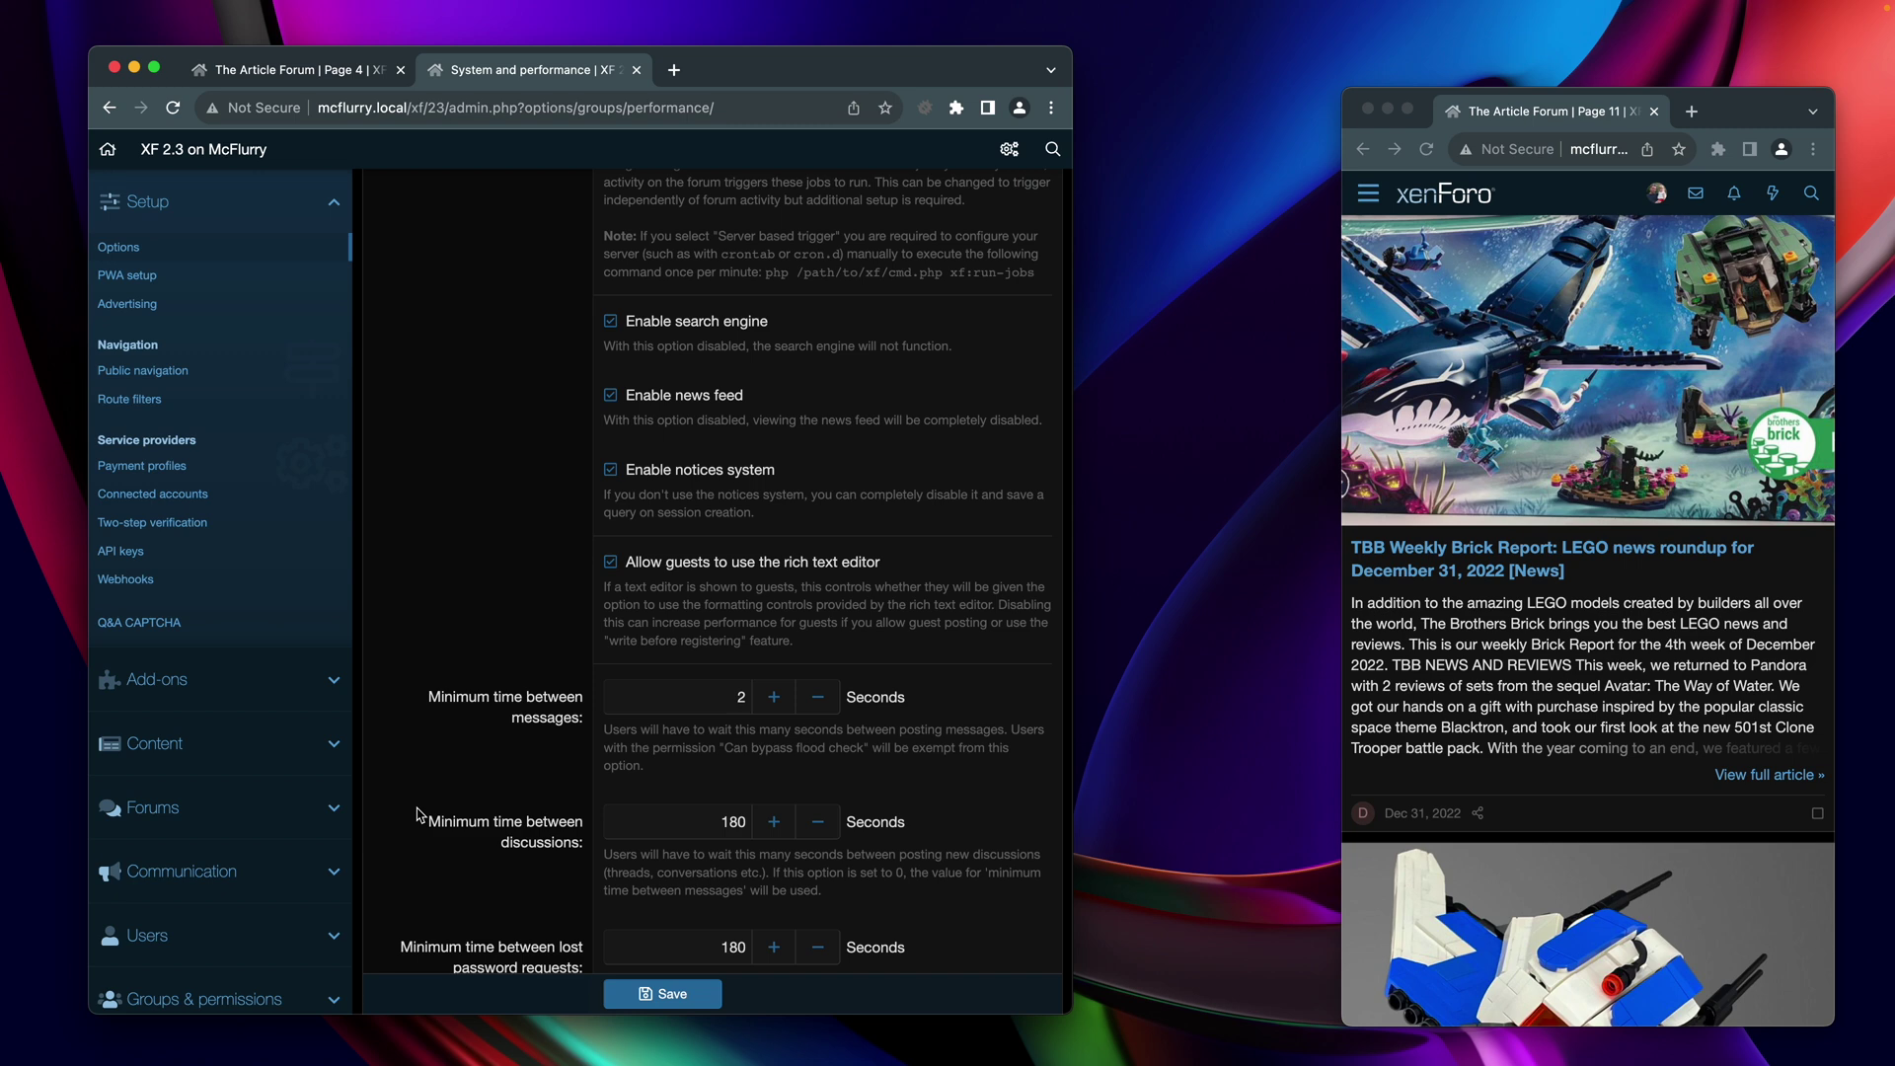
scroll(240, 942, "down", 3)
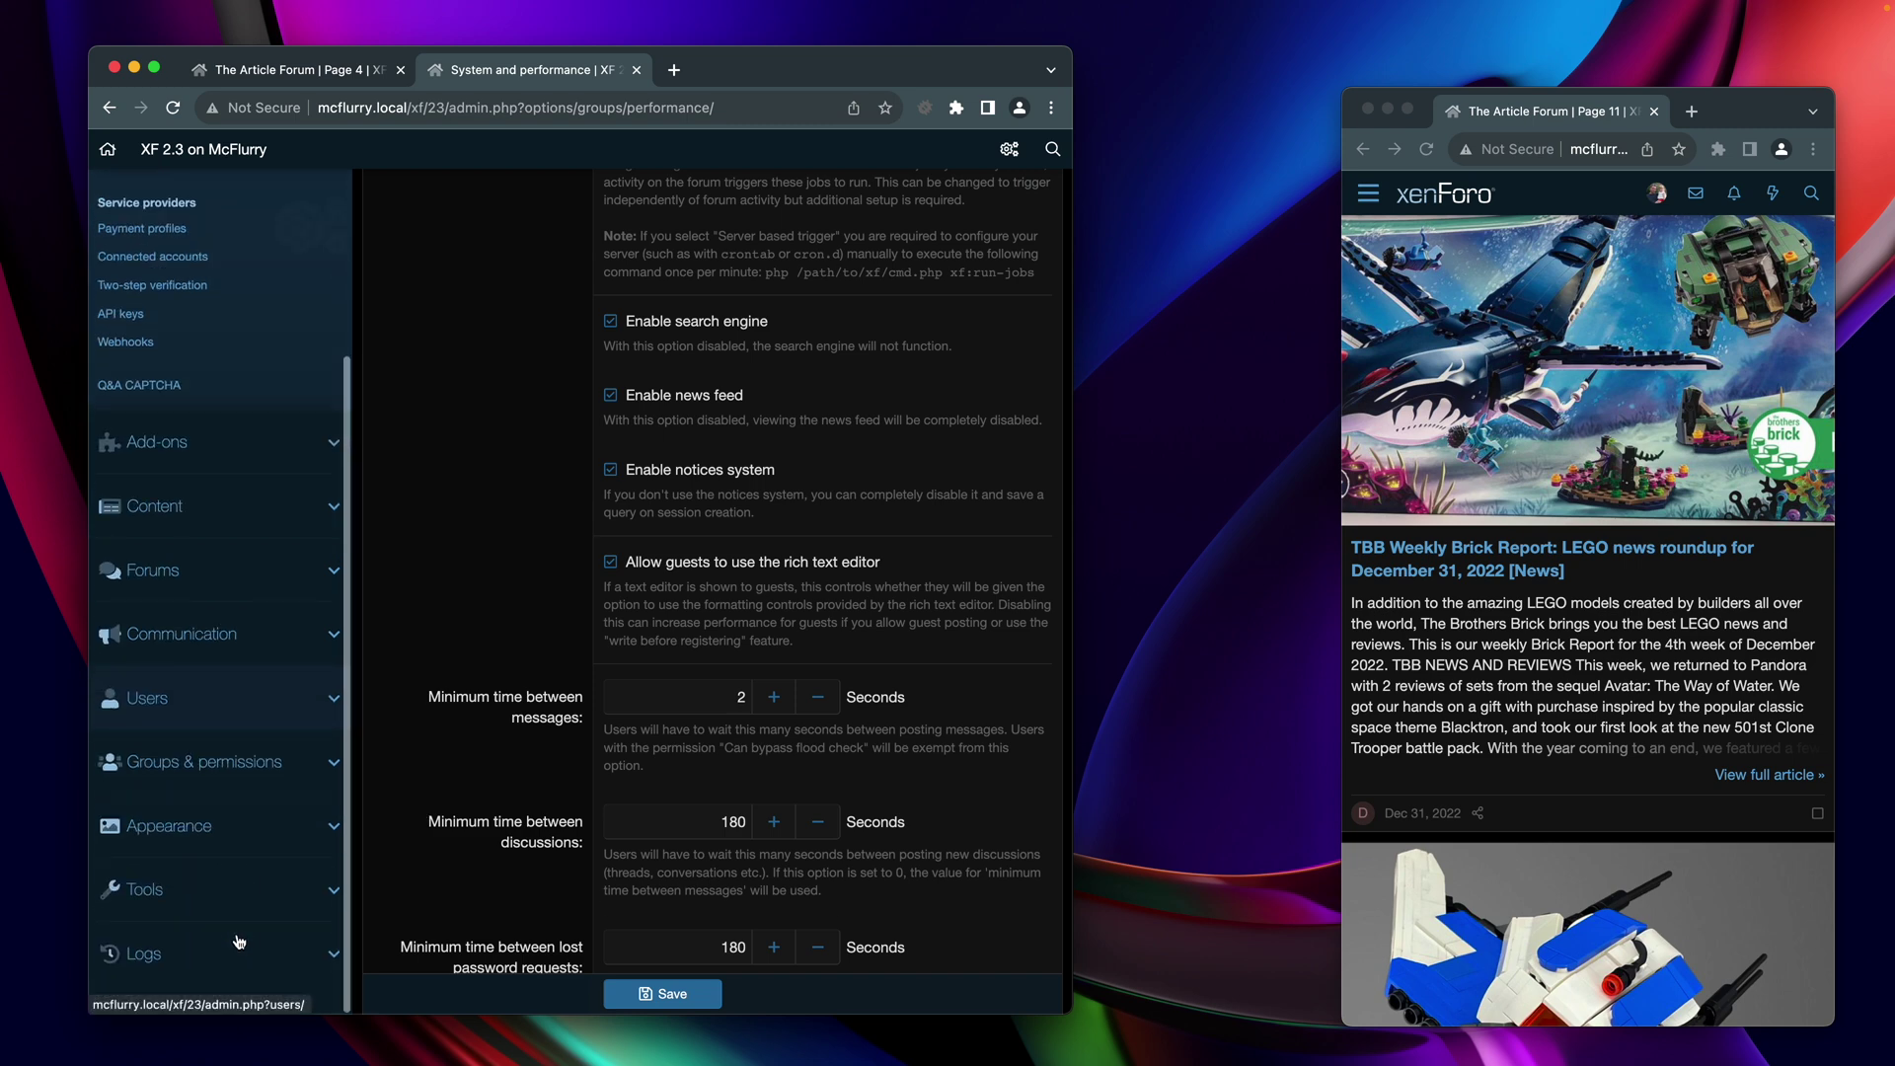
- Expand Appearance, open Styles and the Default Style, then return to the Styles list
left_click(202, 819)
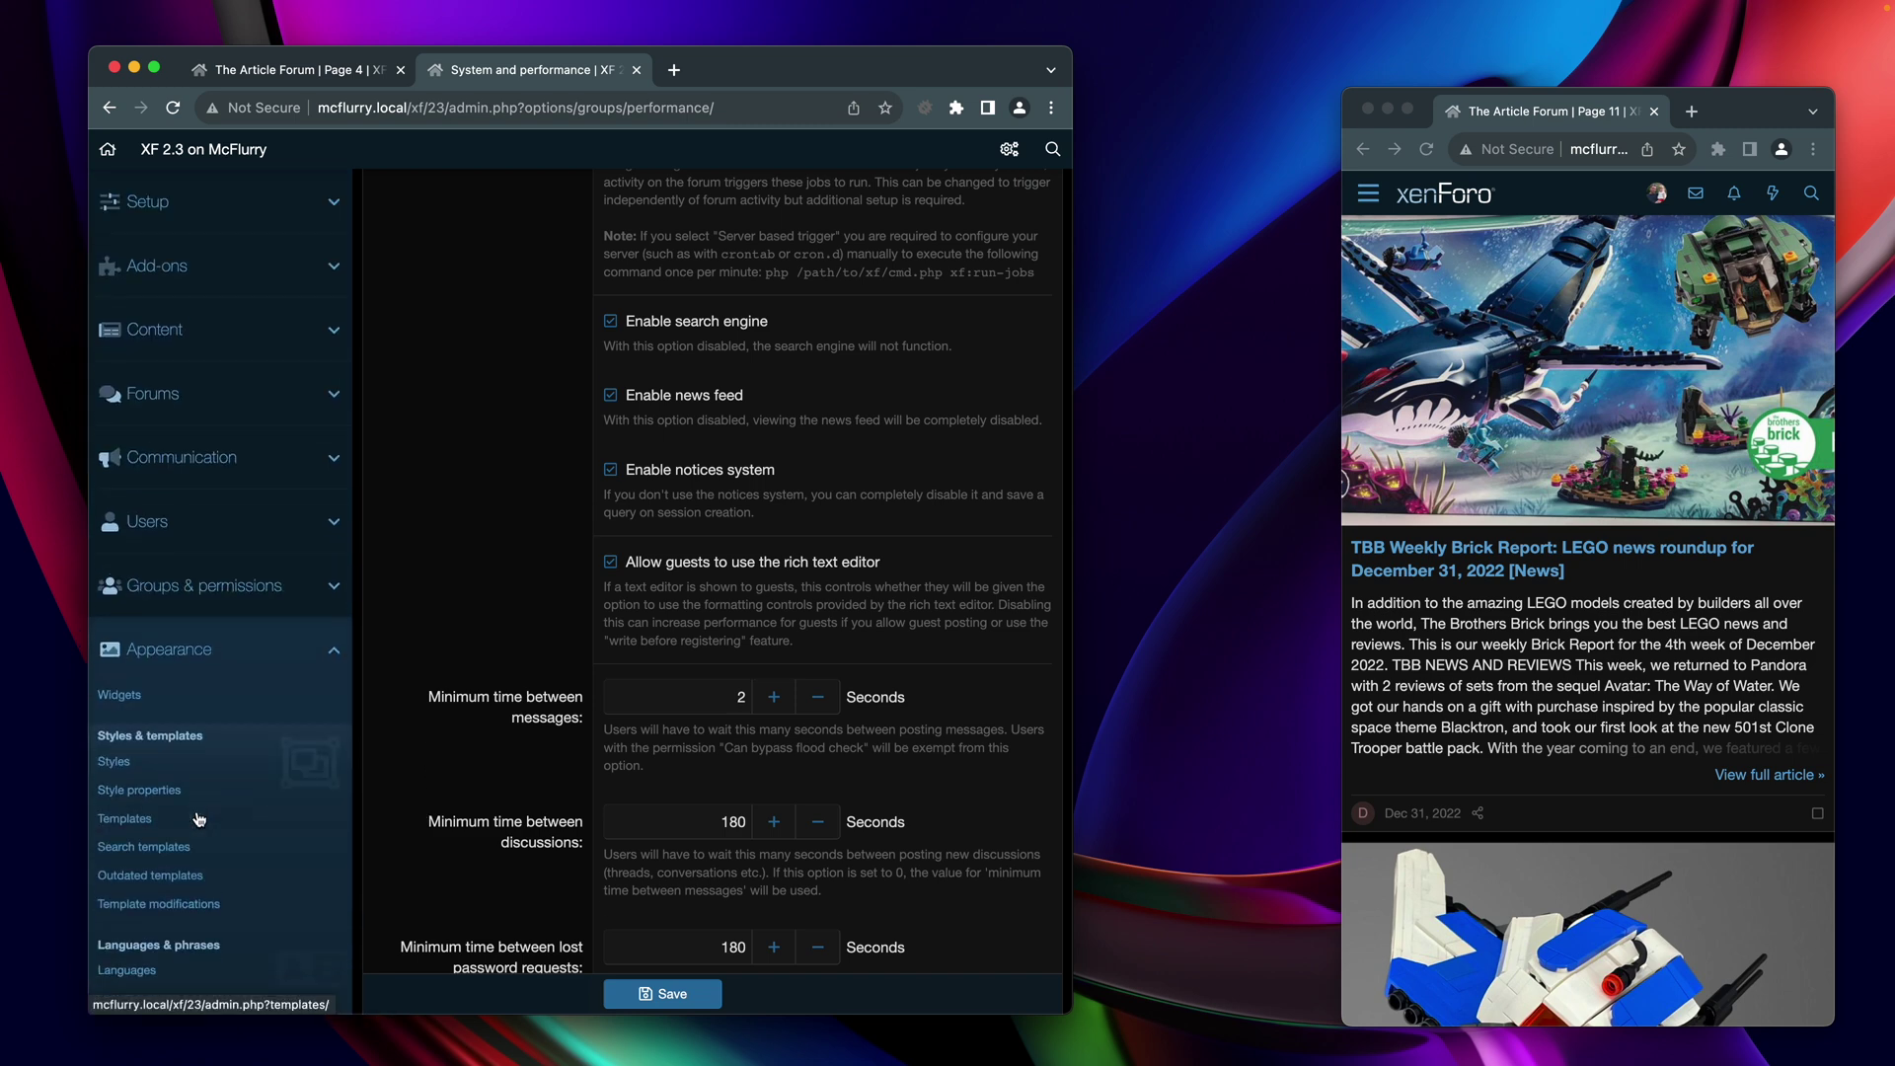
left_click(117, 761)
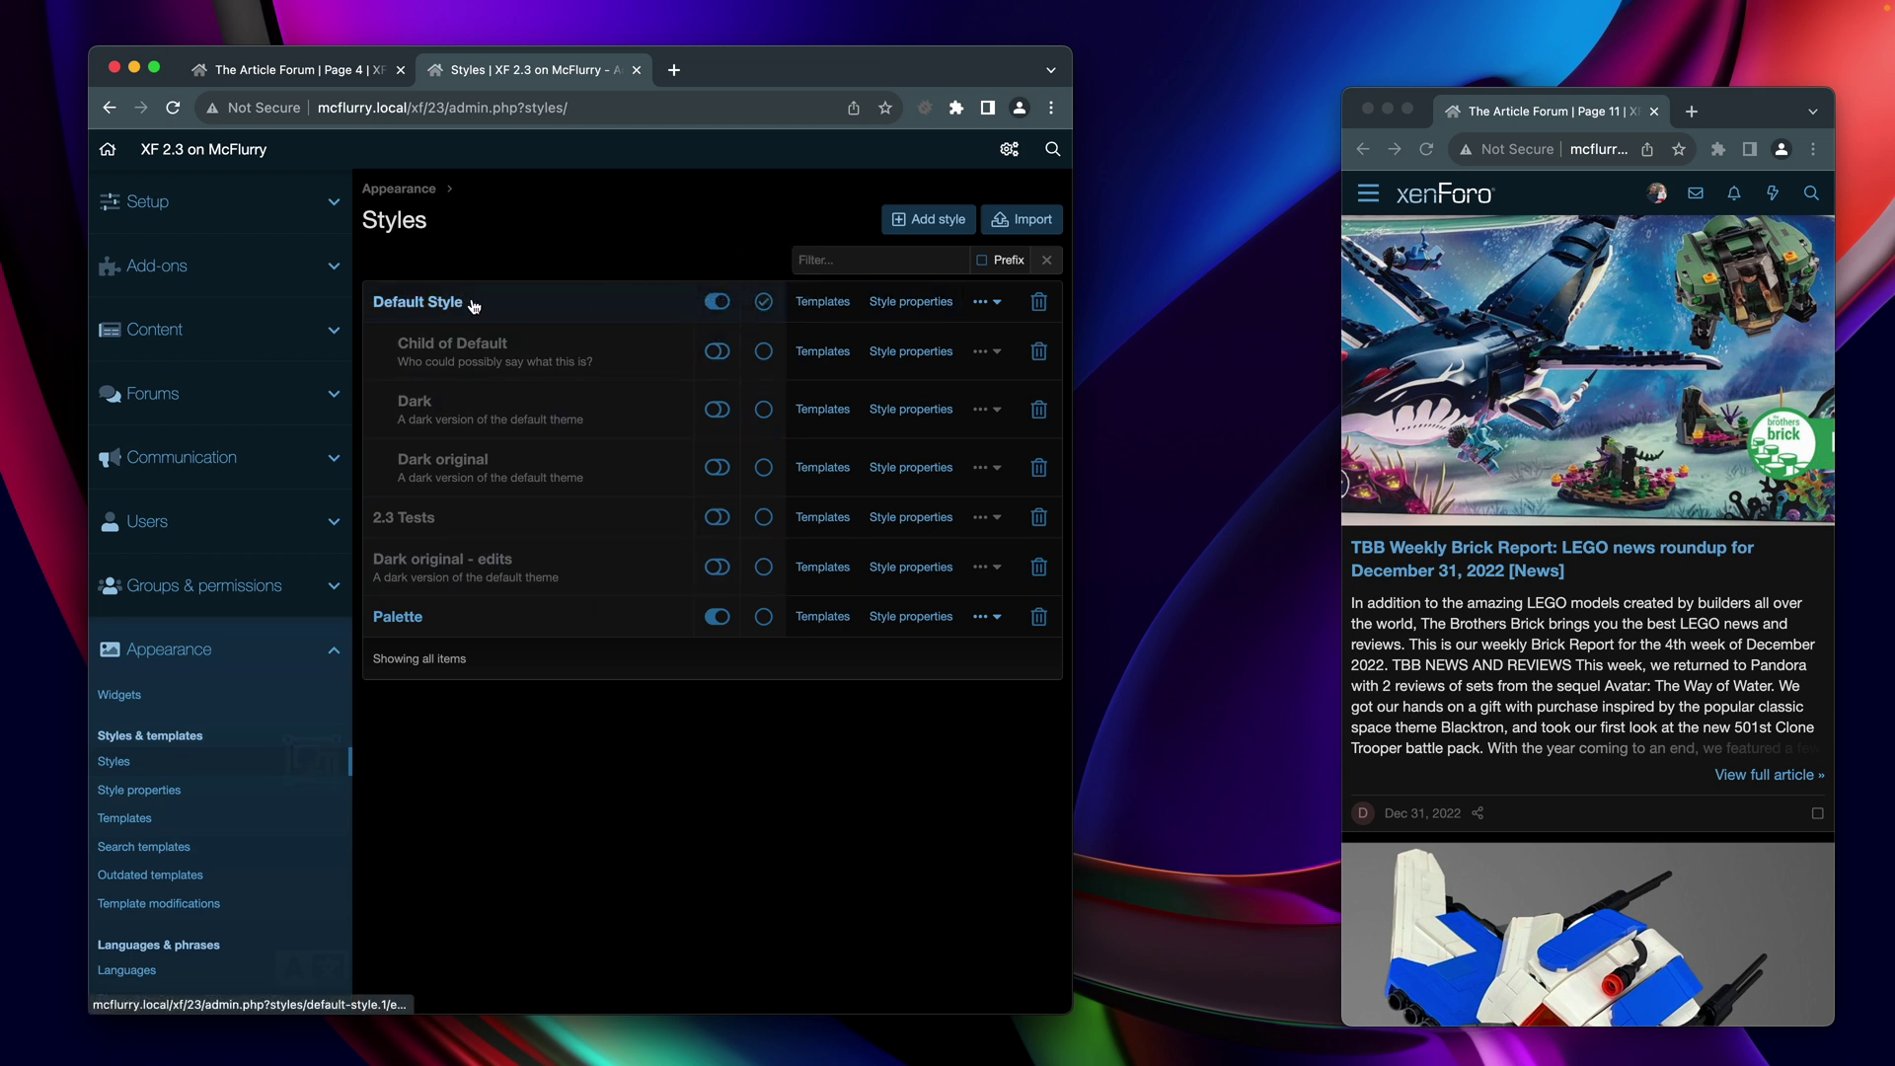
left_click(443, 312)
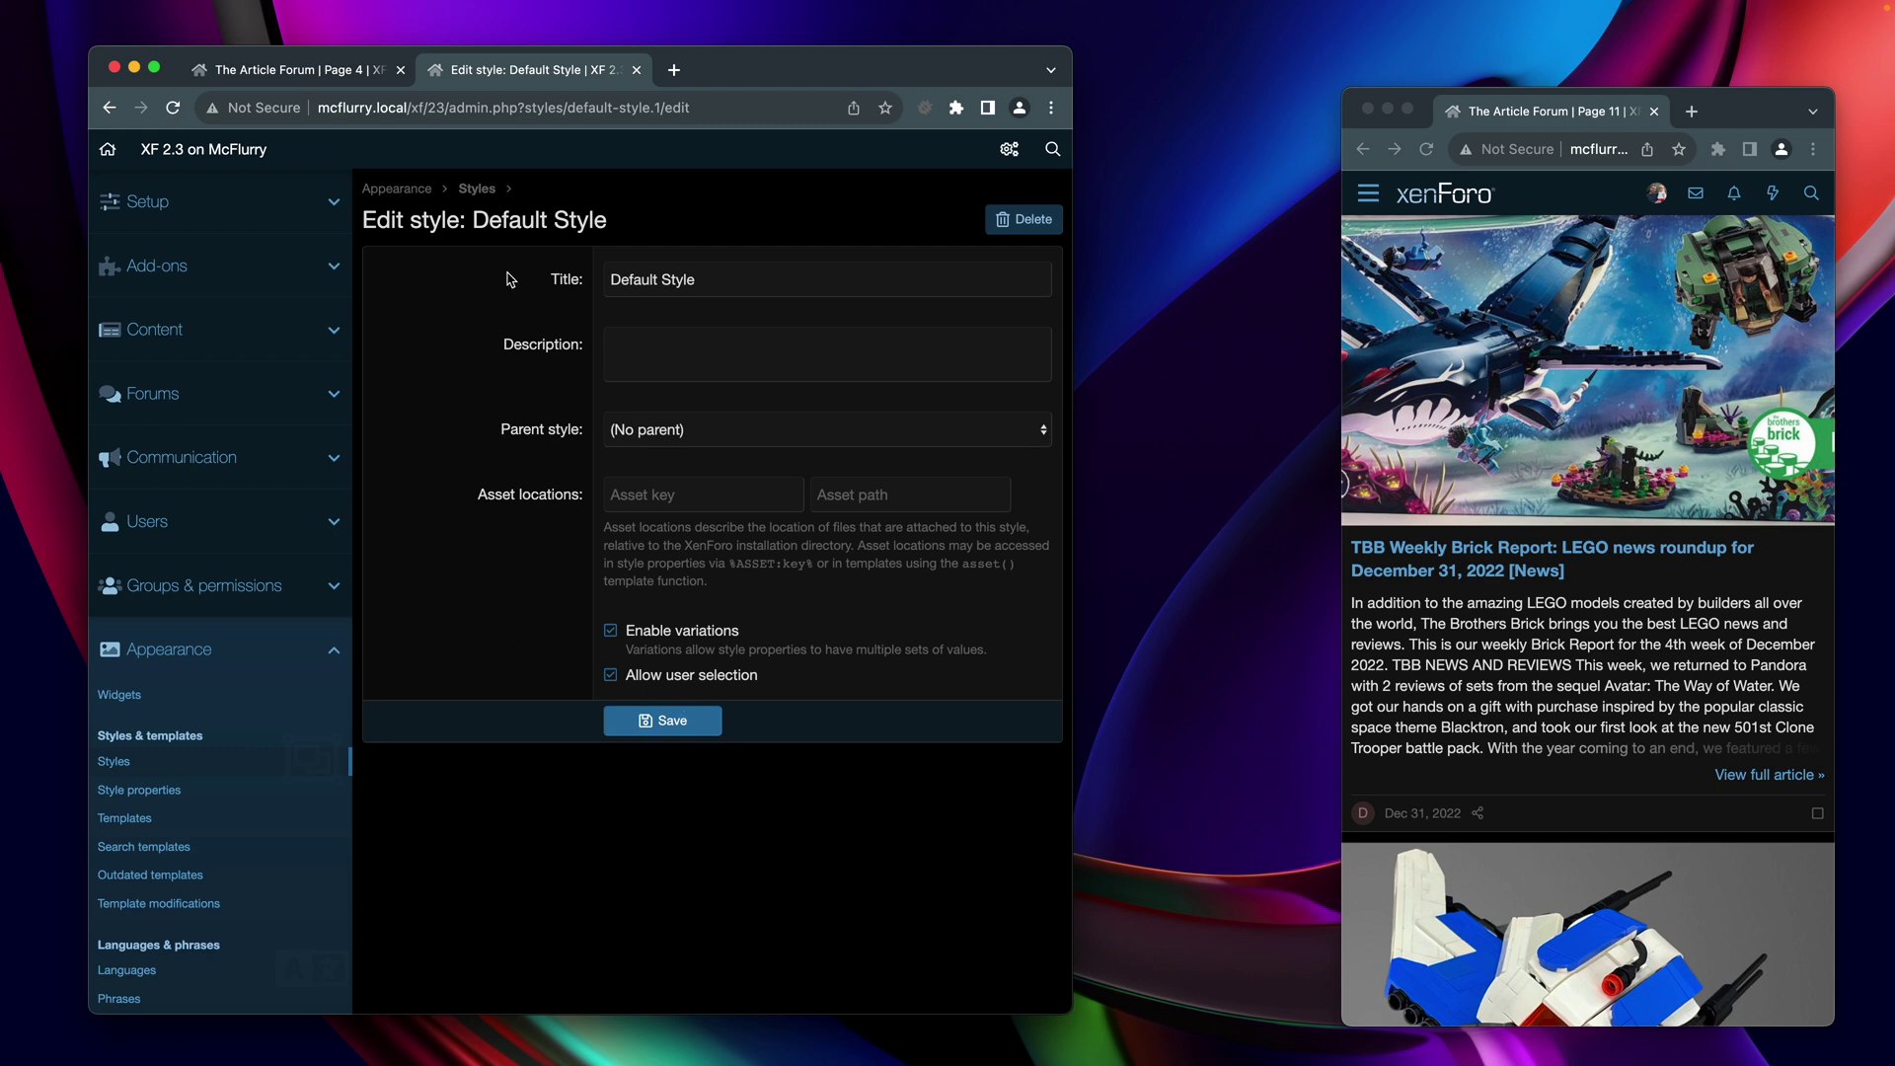
left_click(482, 190)
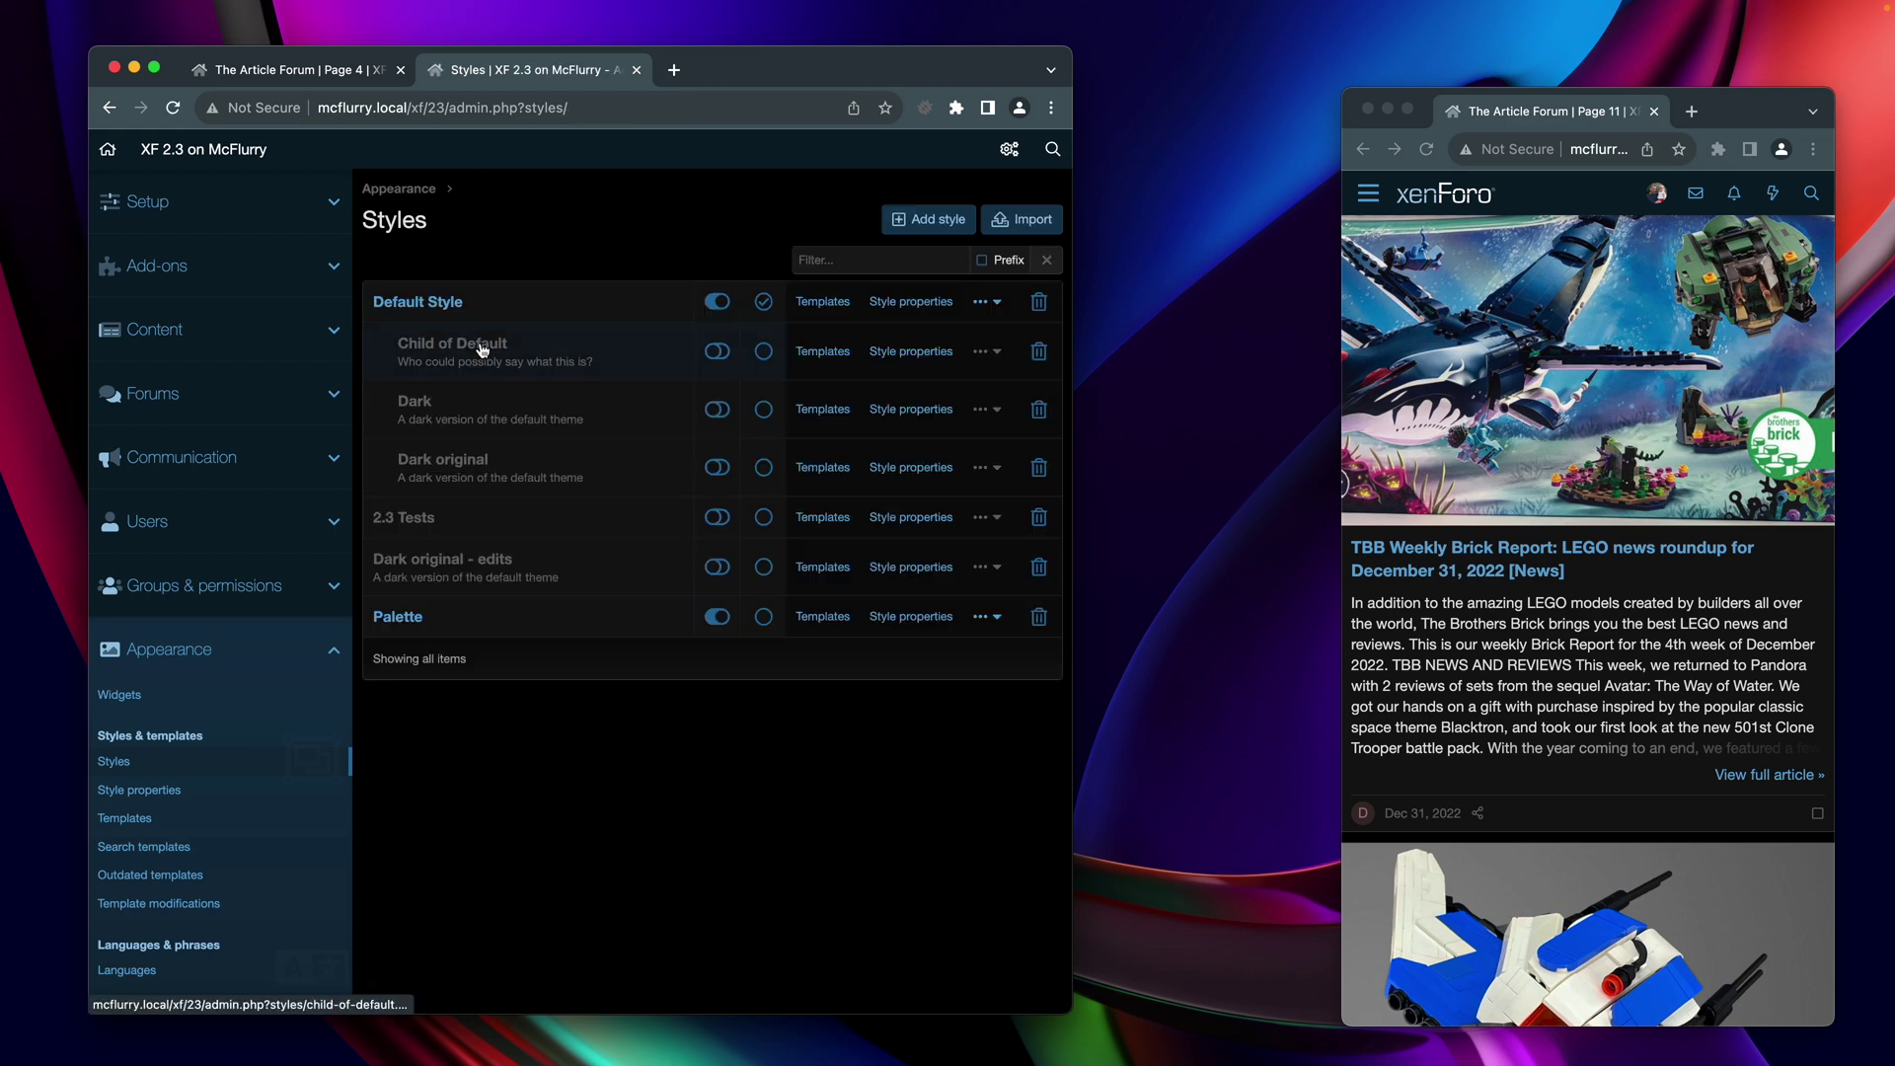
- Open the Default Style's Color palette style properties and widen the admin window
left_click(896, 306)
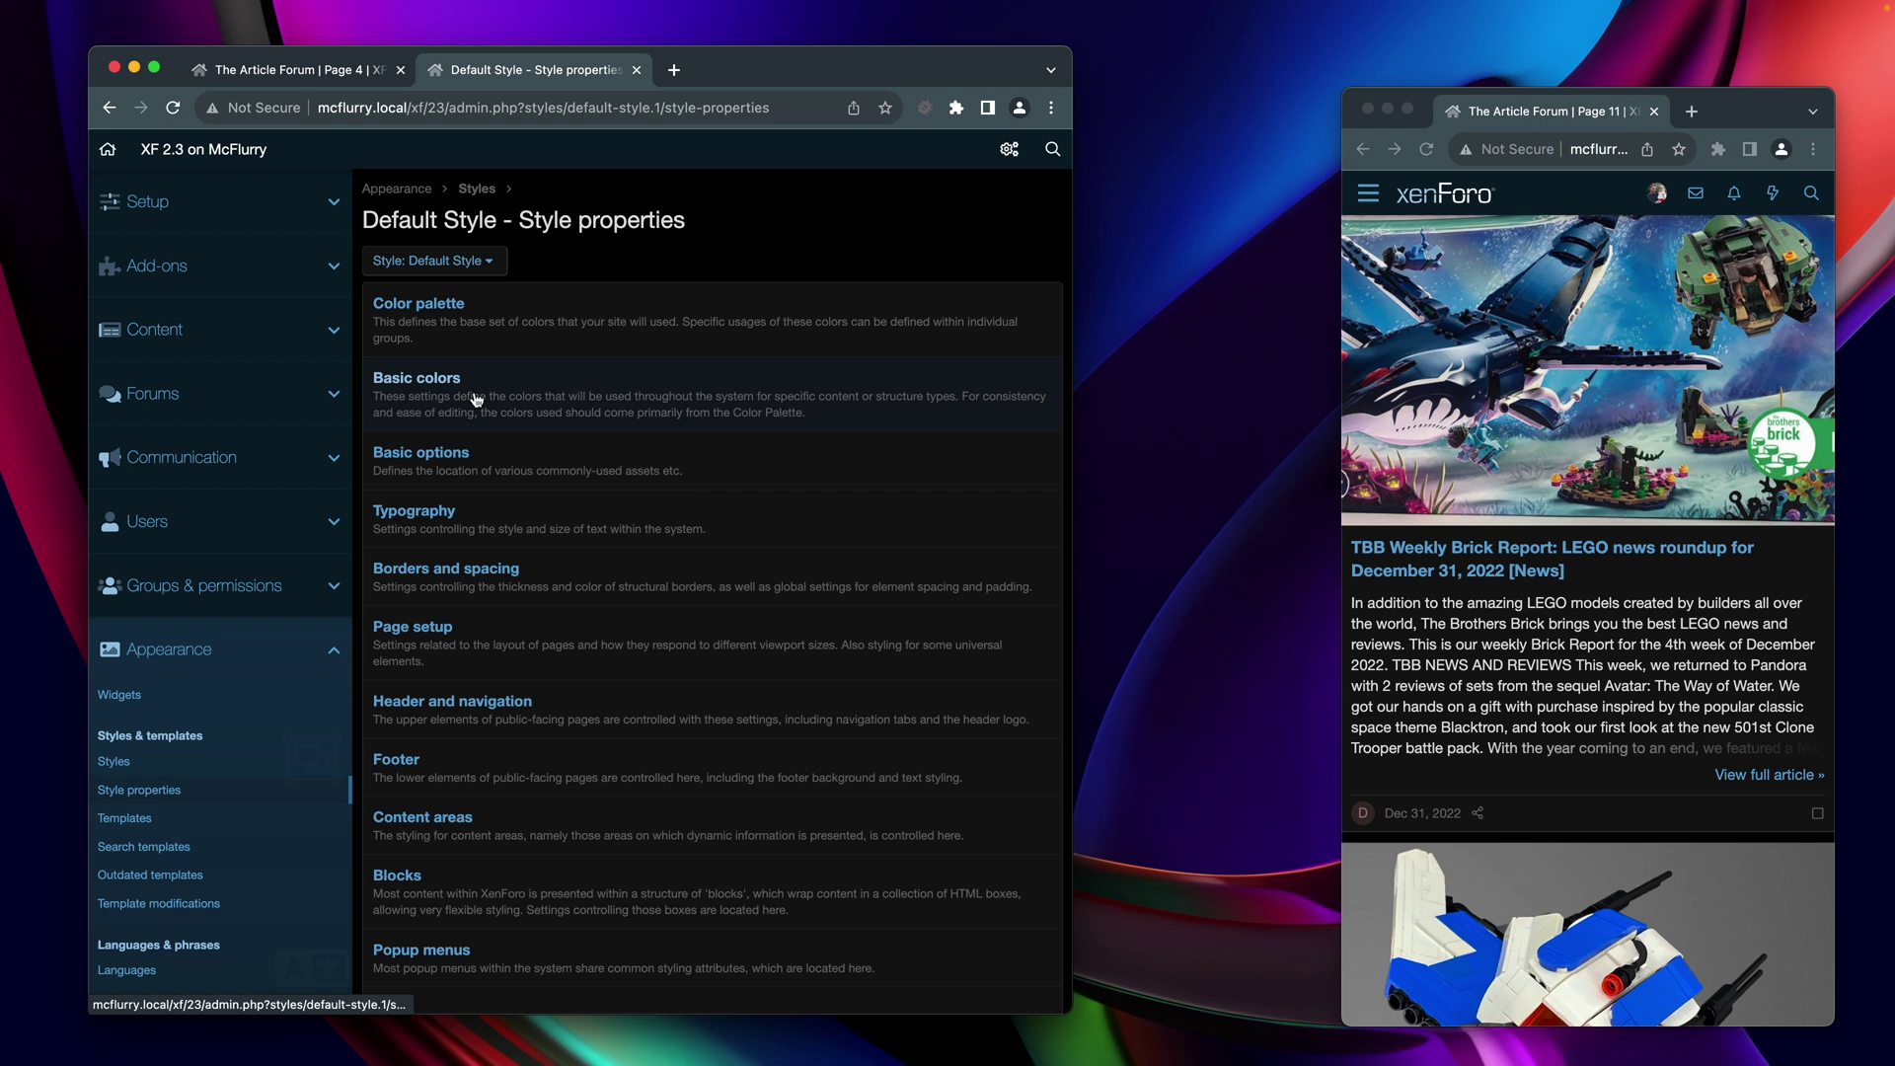
left_click(430, 307)
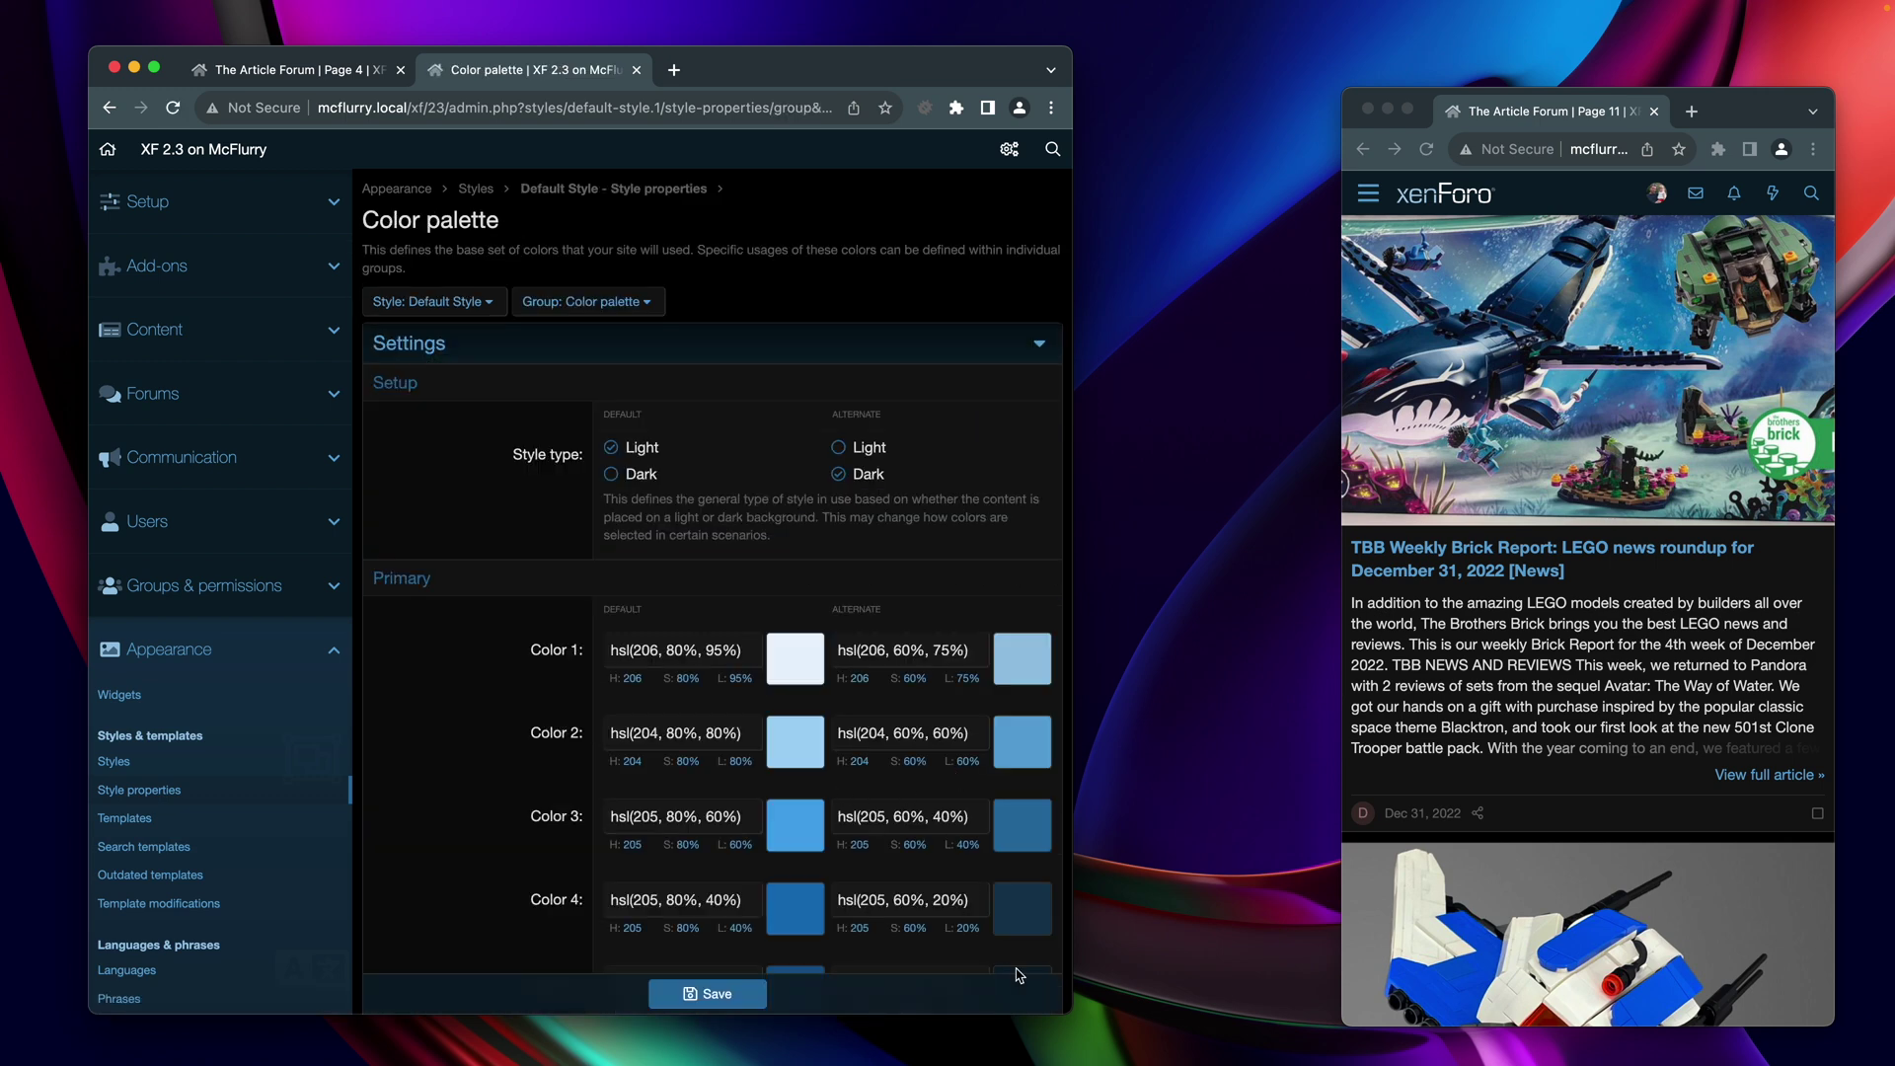
left_click_drag(1076, 1018, 1314, 1022)
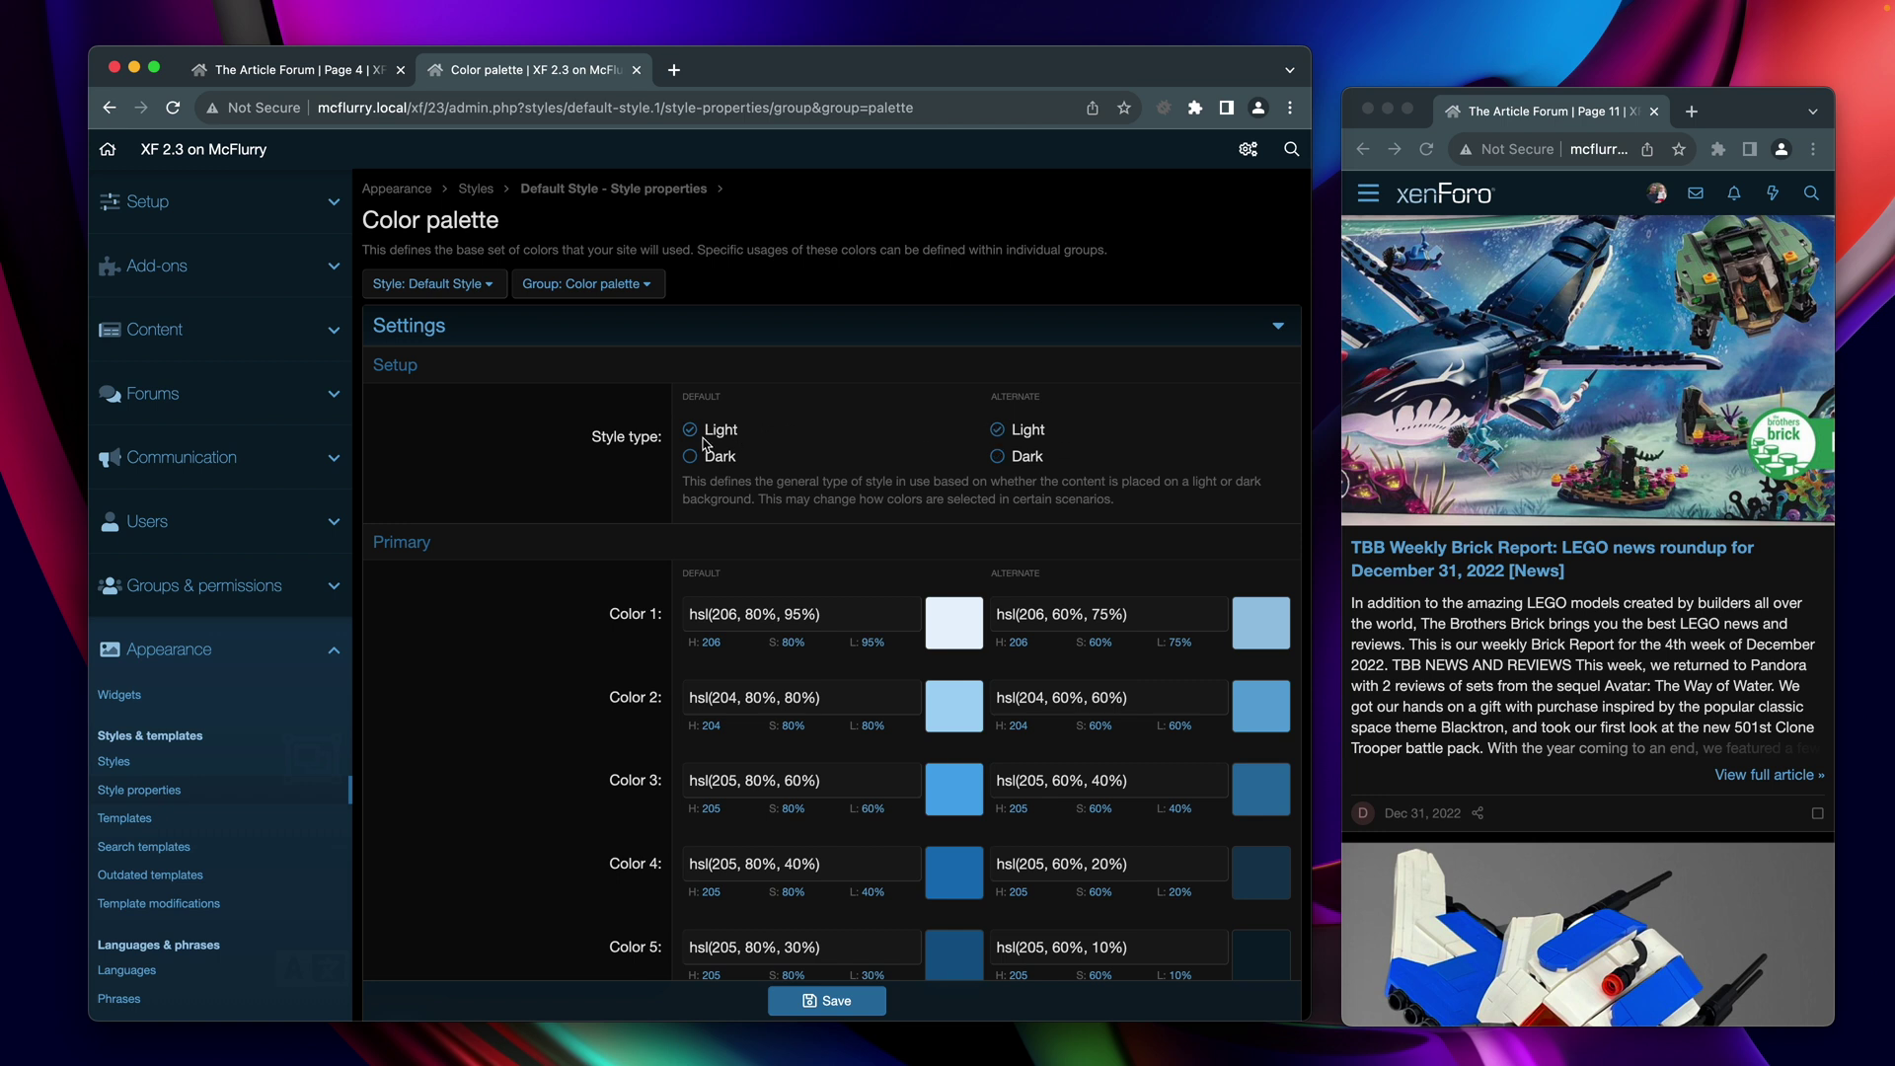
- Toggle the Style type radios, ending with Light as default and Dark as alternate
left_click(1035, 434)
left_click(721, 460)
left_click(1047, 458)
left_click(734, 434)
scroll(884, 636, "down", 3)
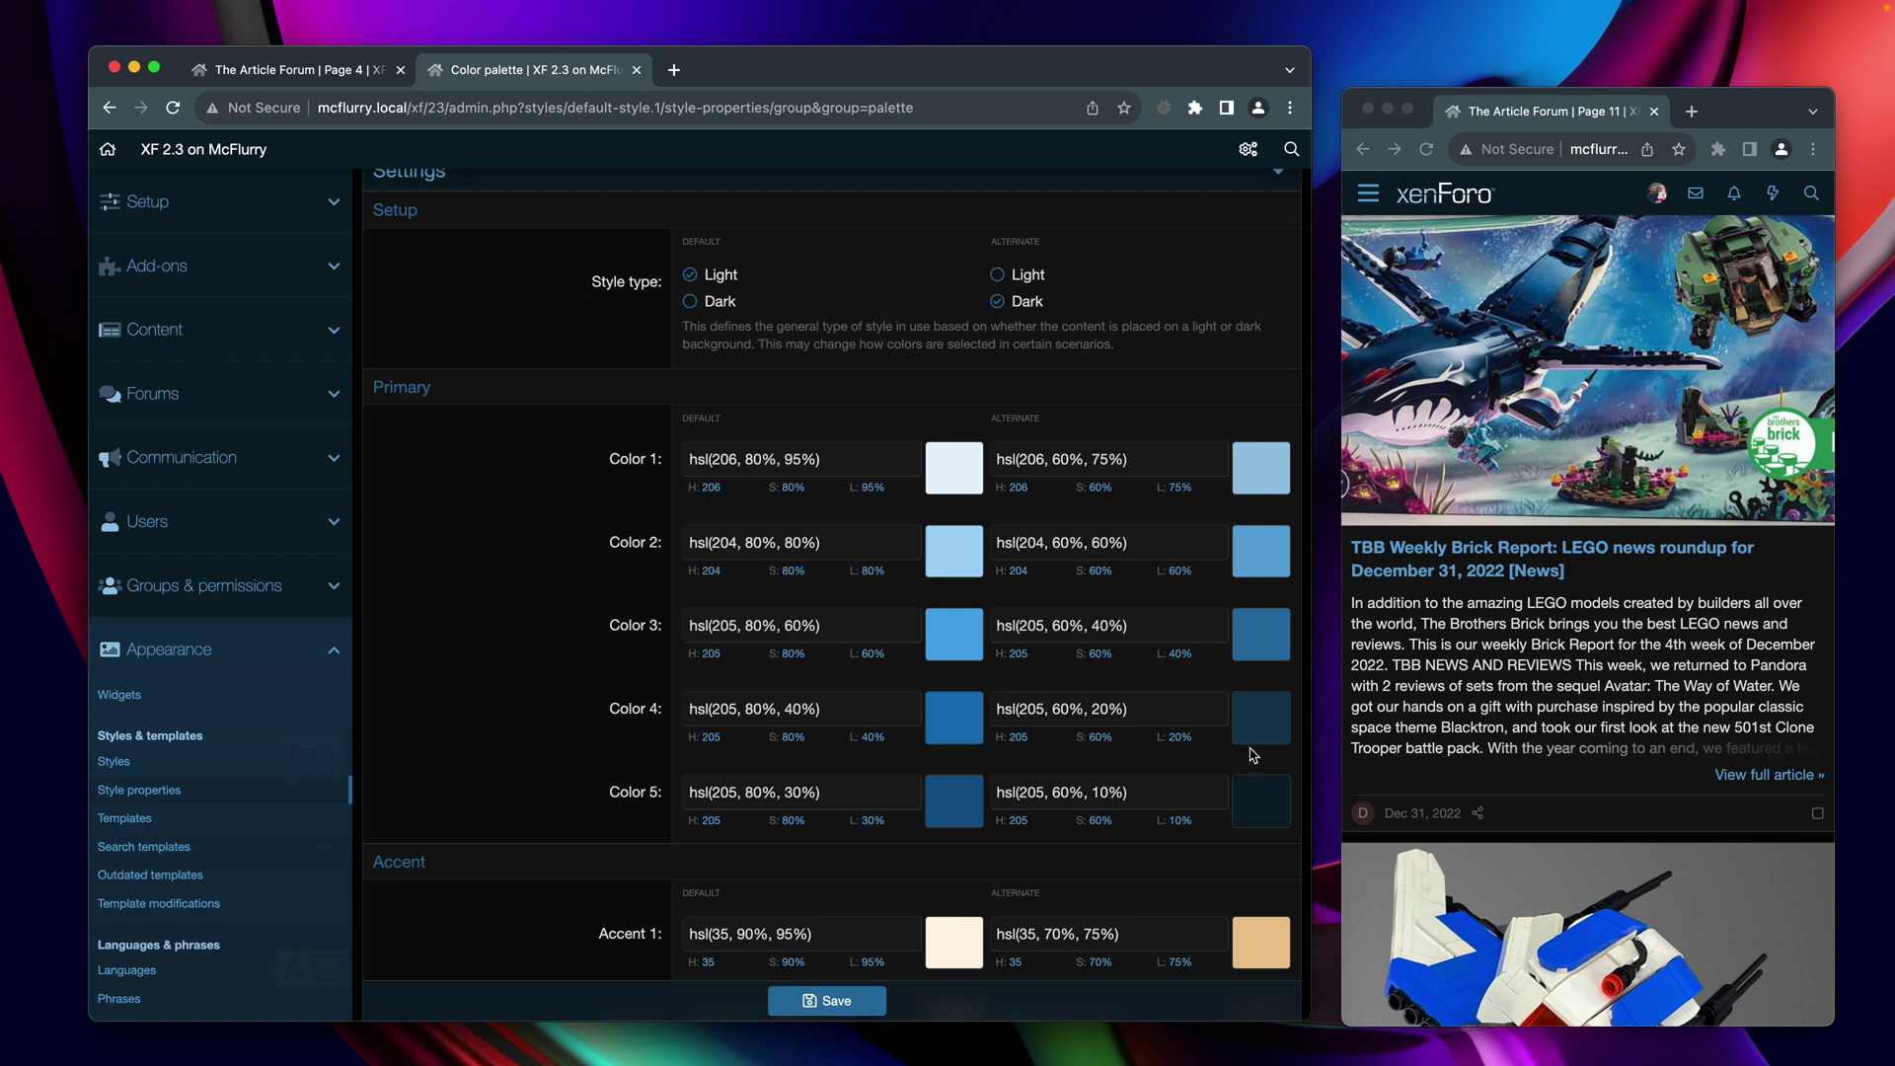
scroll(1232, 809, "down", 2)
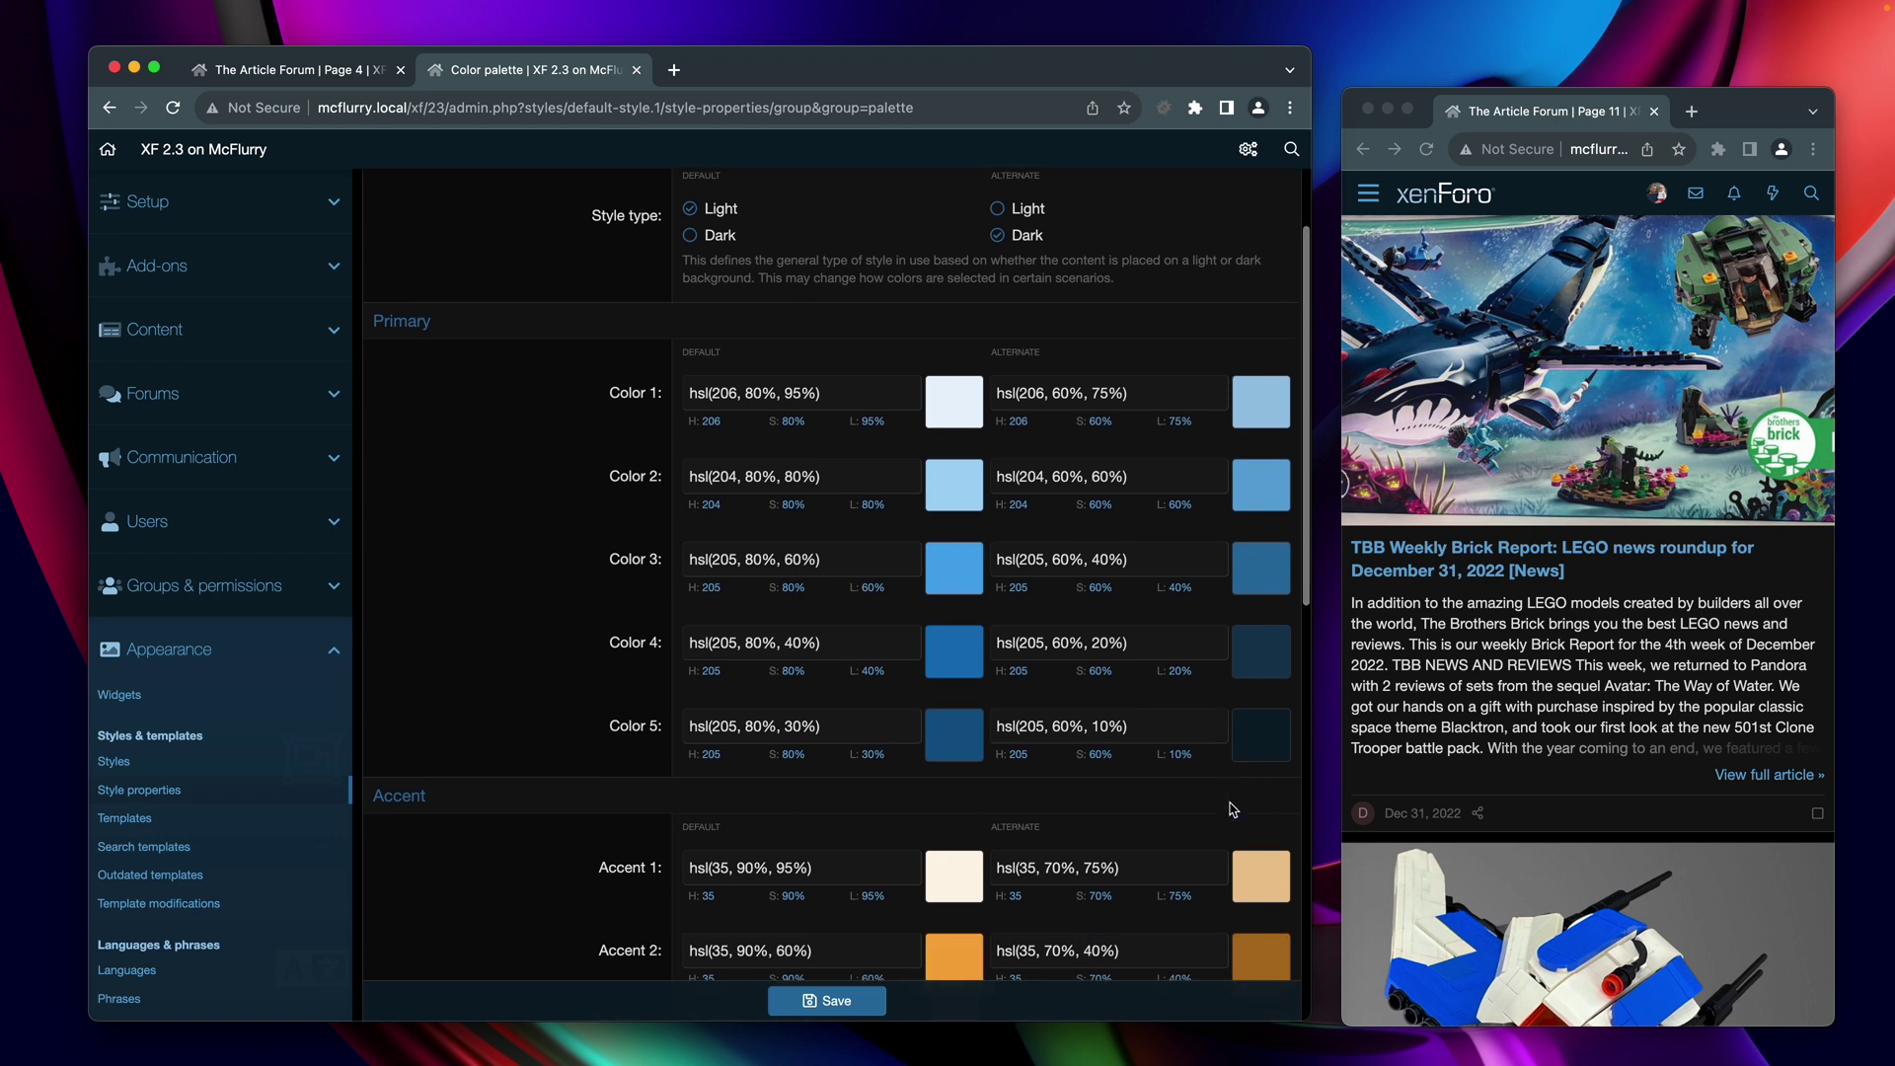
scroll(1232, 810, "down", 3)
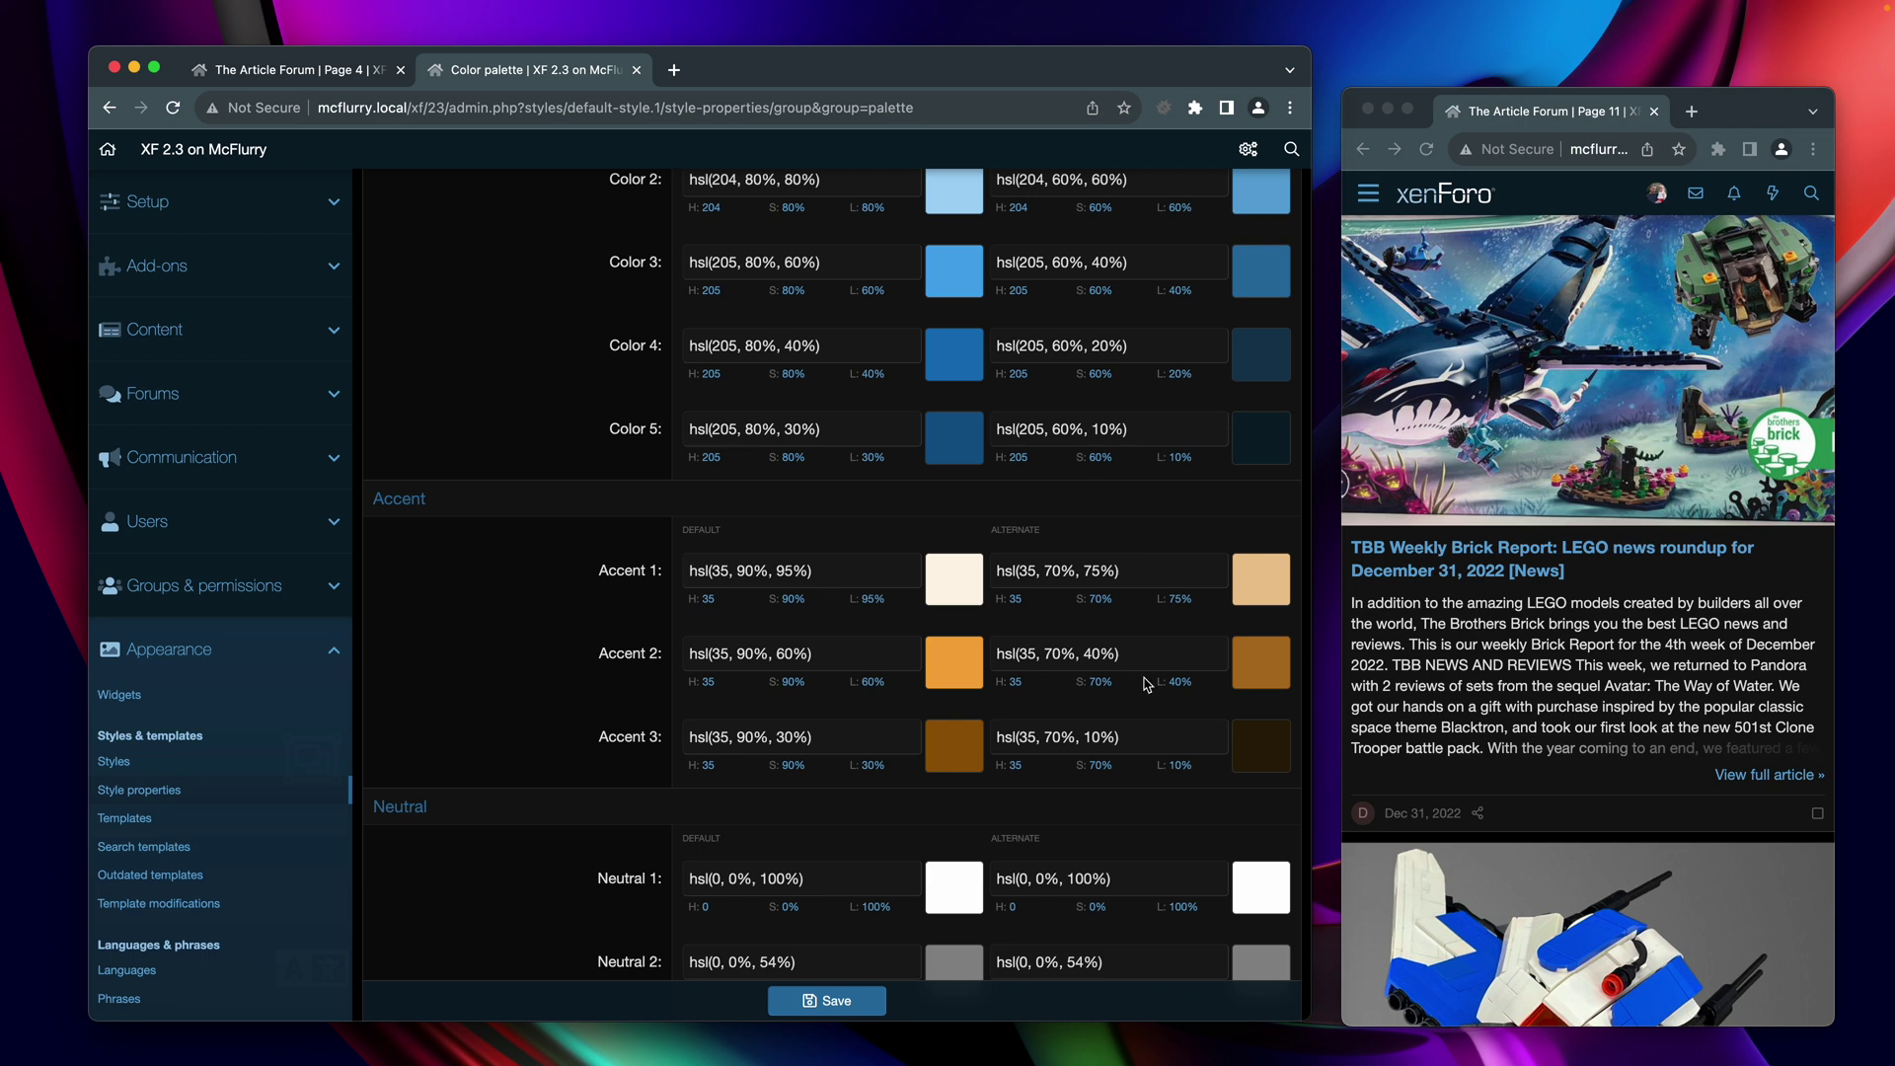
scroll(1145, 683, "down", 4)
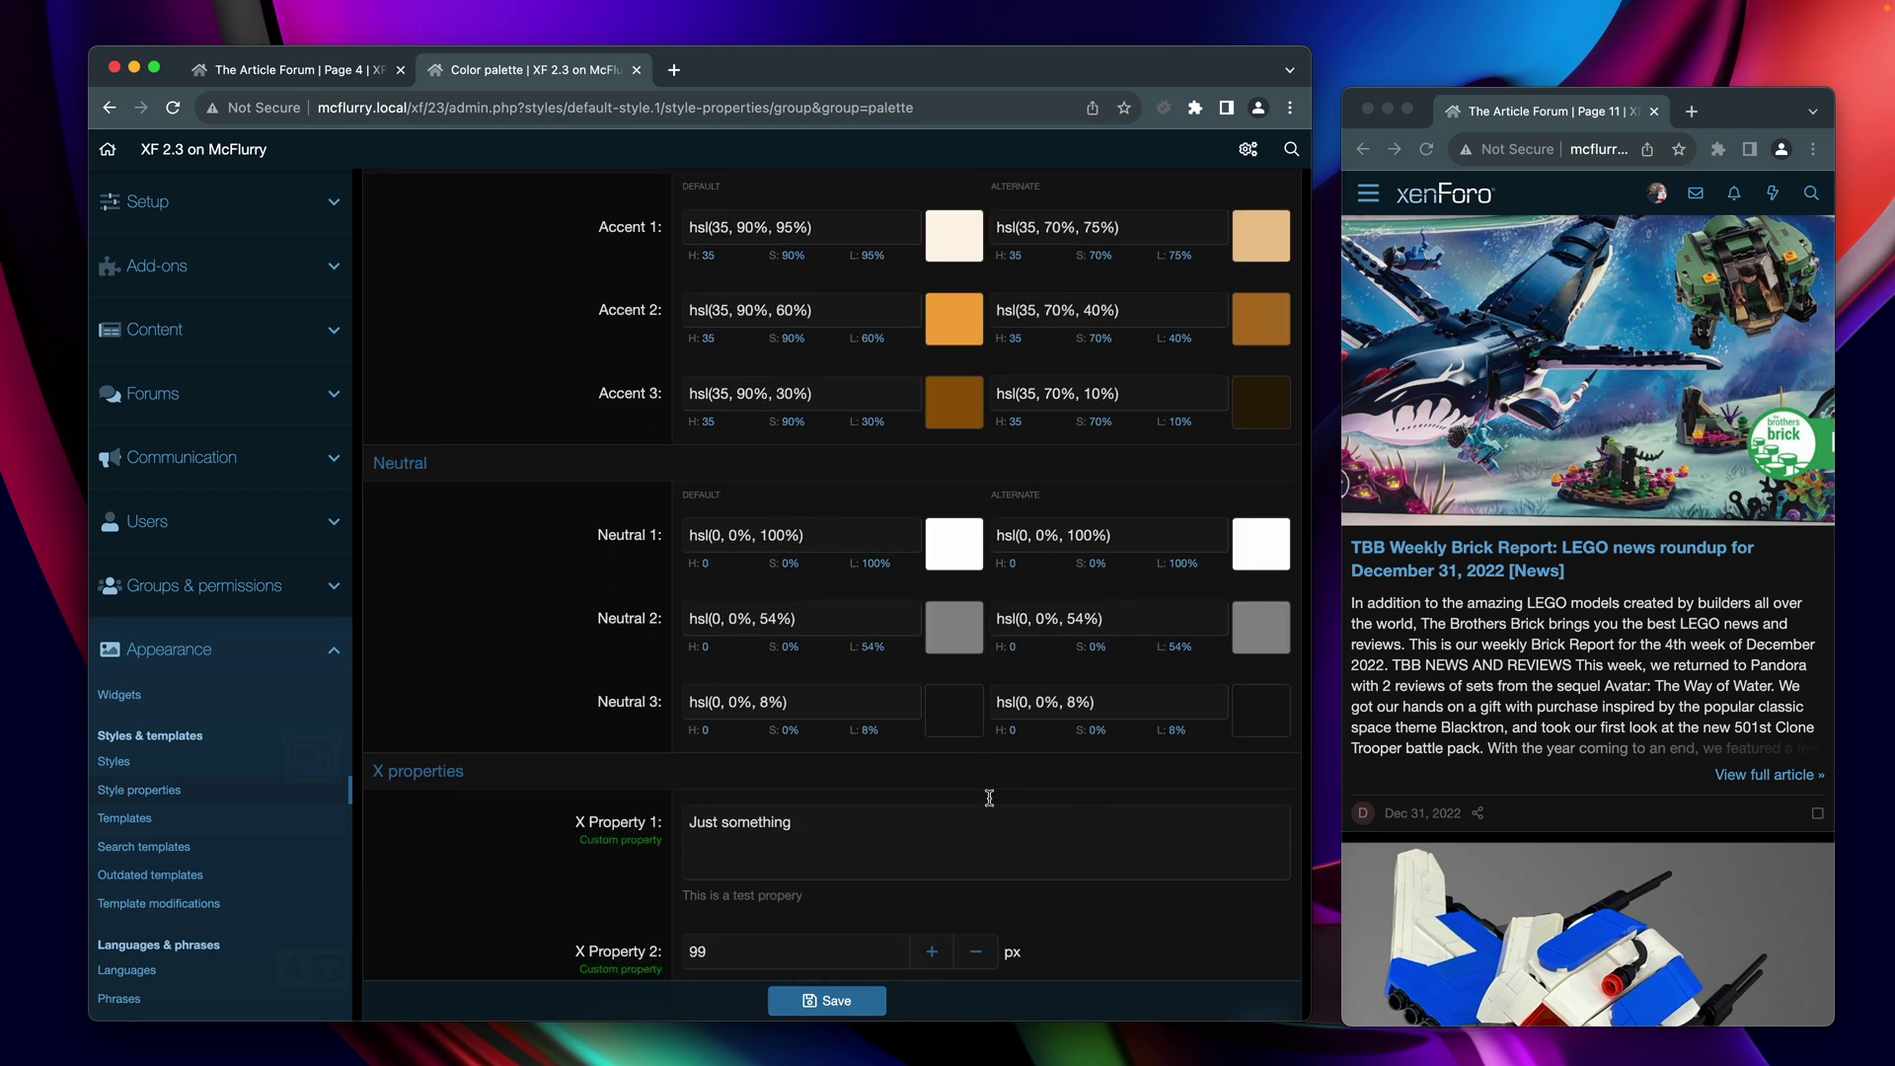
scroll(560, 409, "up", 10)
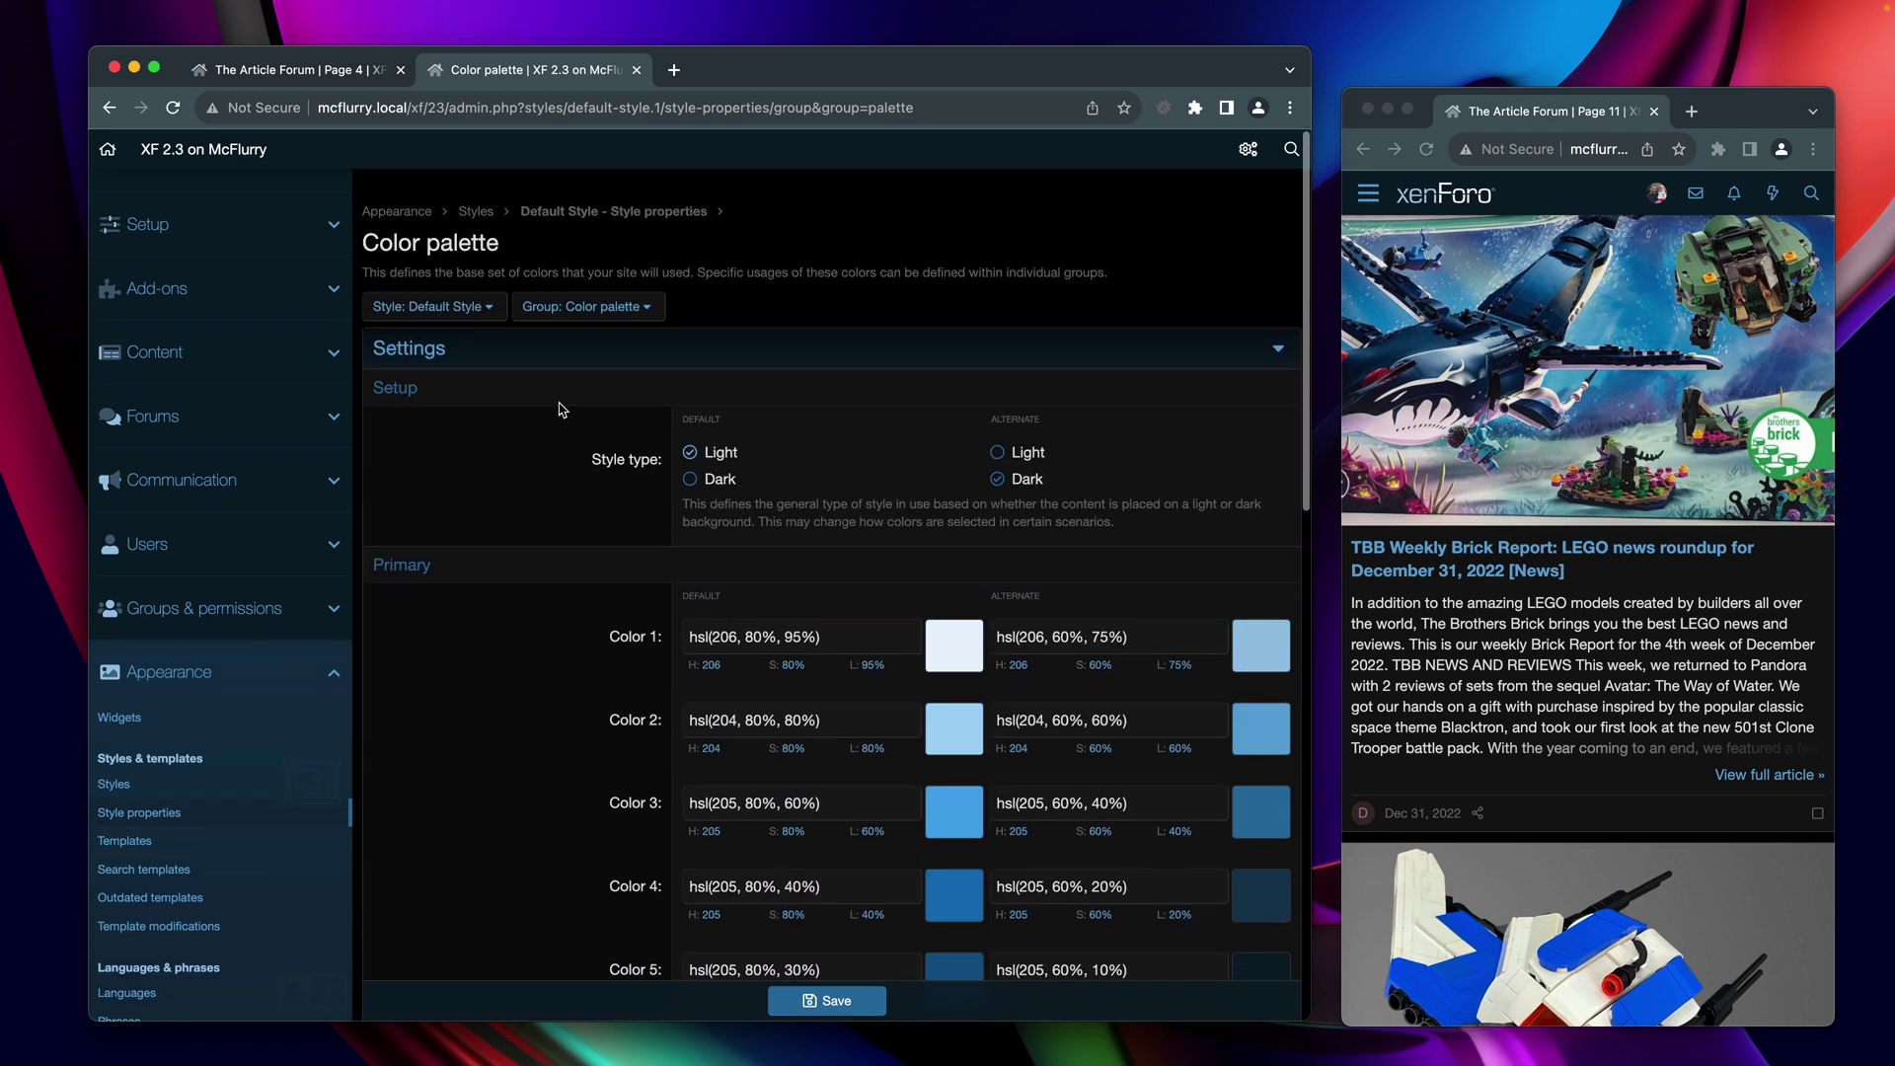
- Switch the property group to Basic colors and scroll down to Content background
left_click(577, 288)
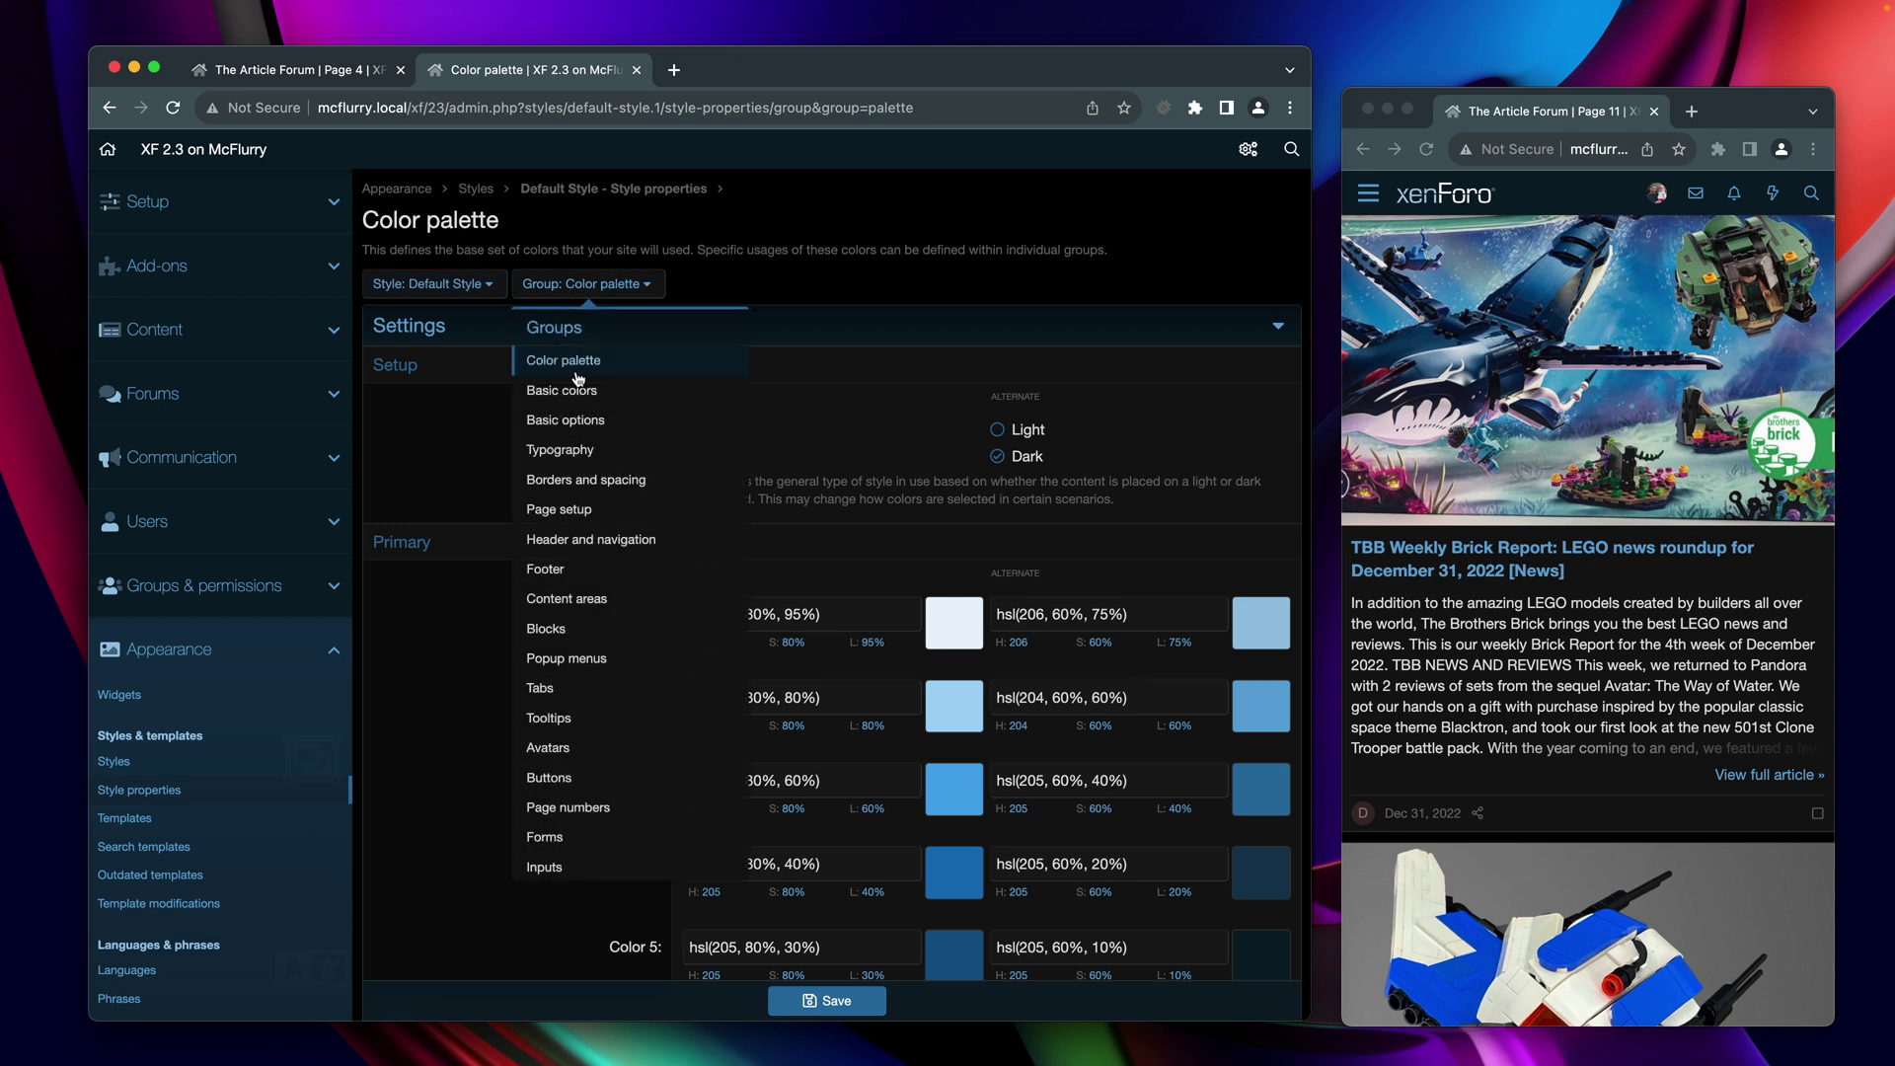
left_click(582, 392)
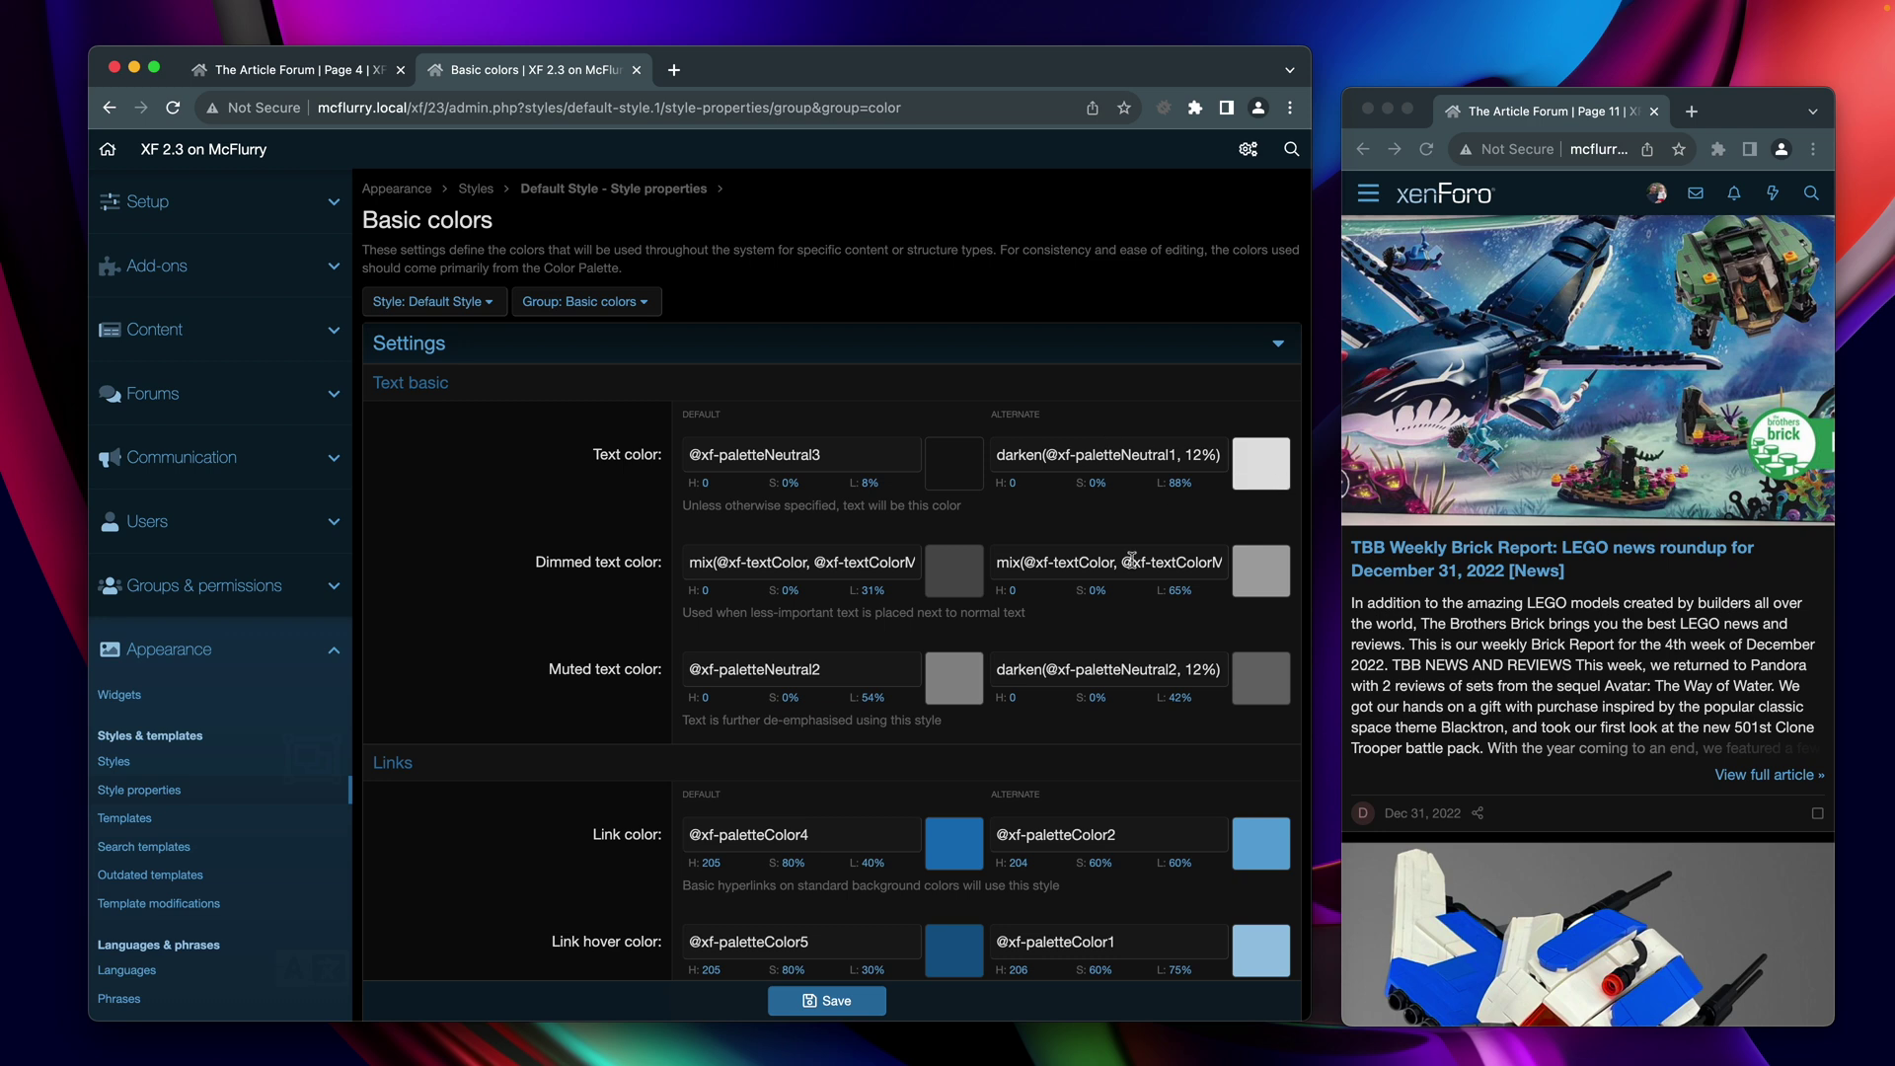
scroll(1103, 755, "down", 8)
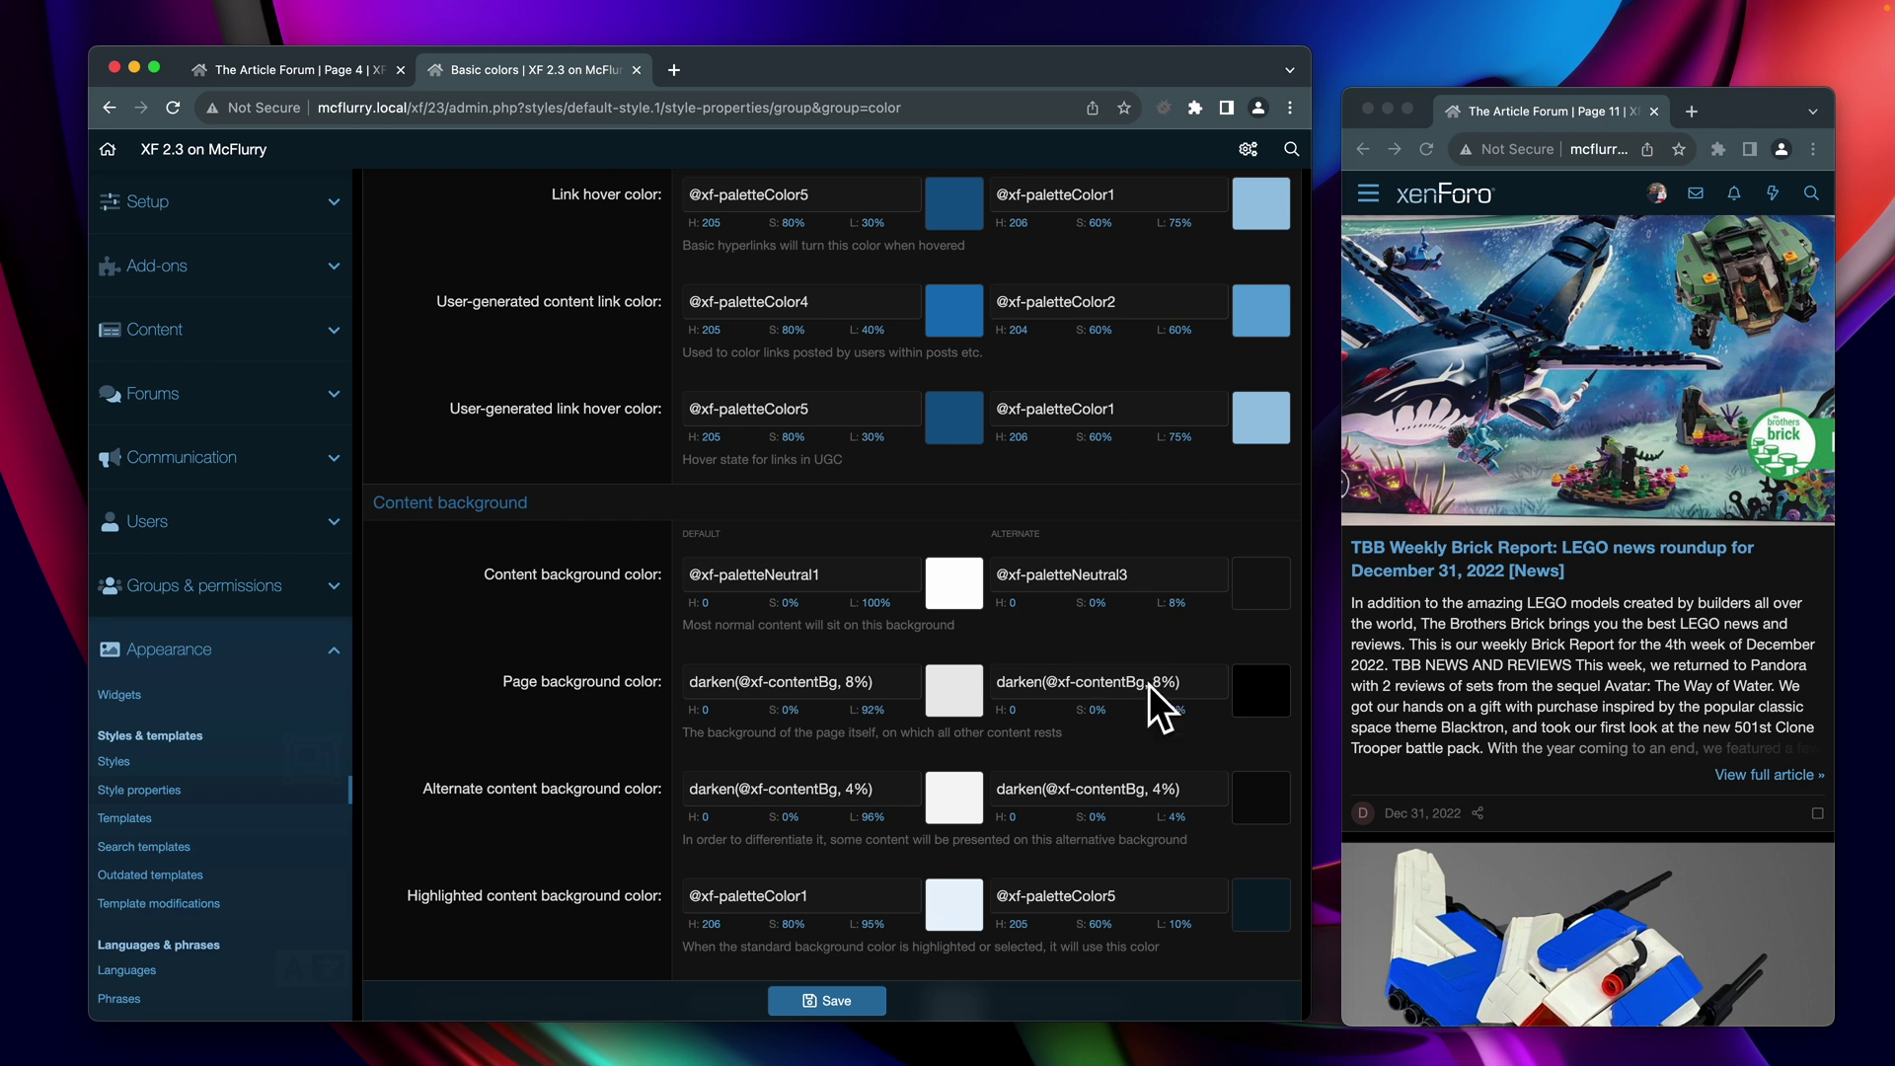
left_click_drag(1147, 681, 1057, 682)
left_click(1110, 677)
left_click_drag(834, 575, 681, 576)
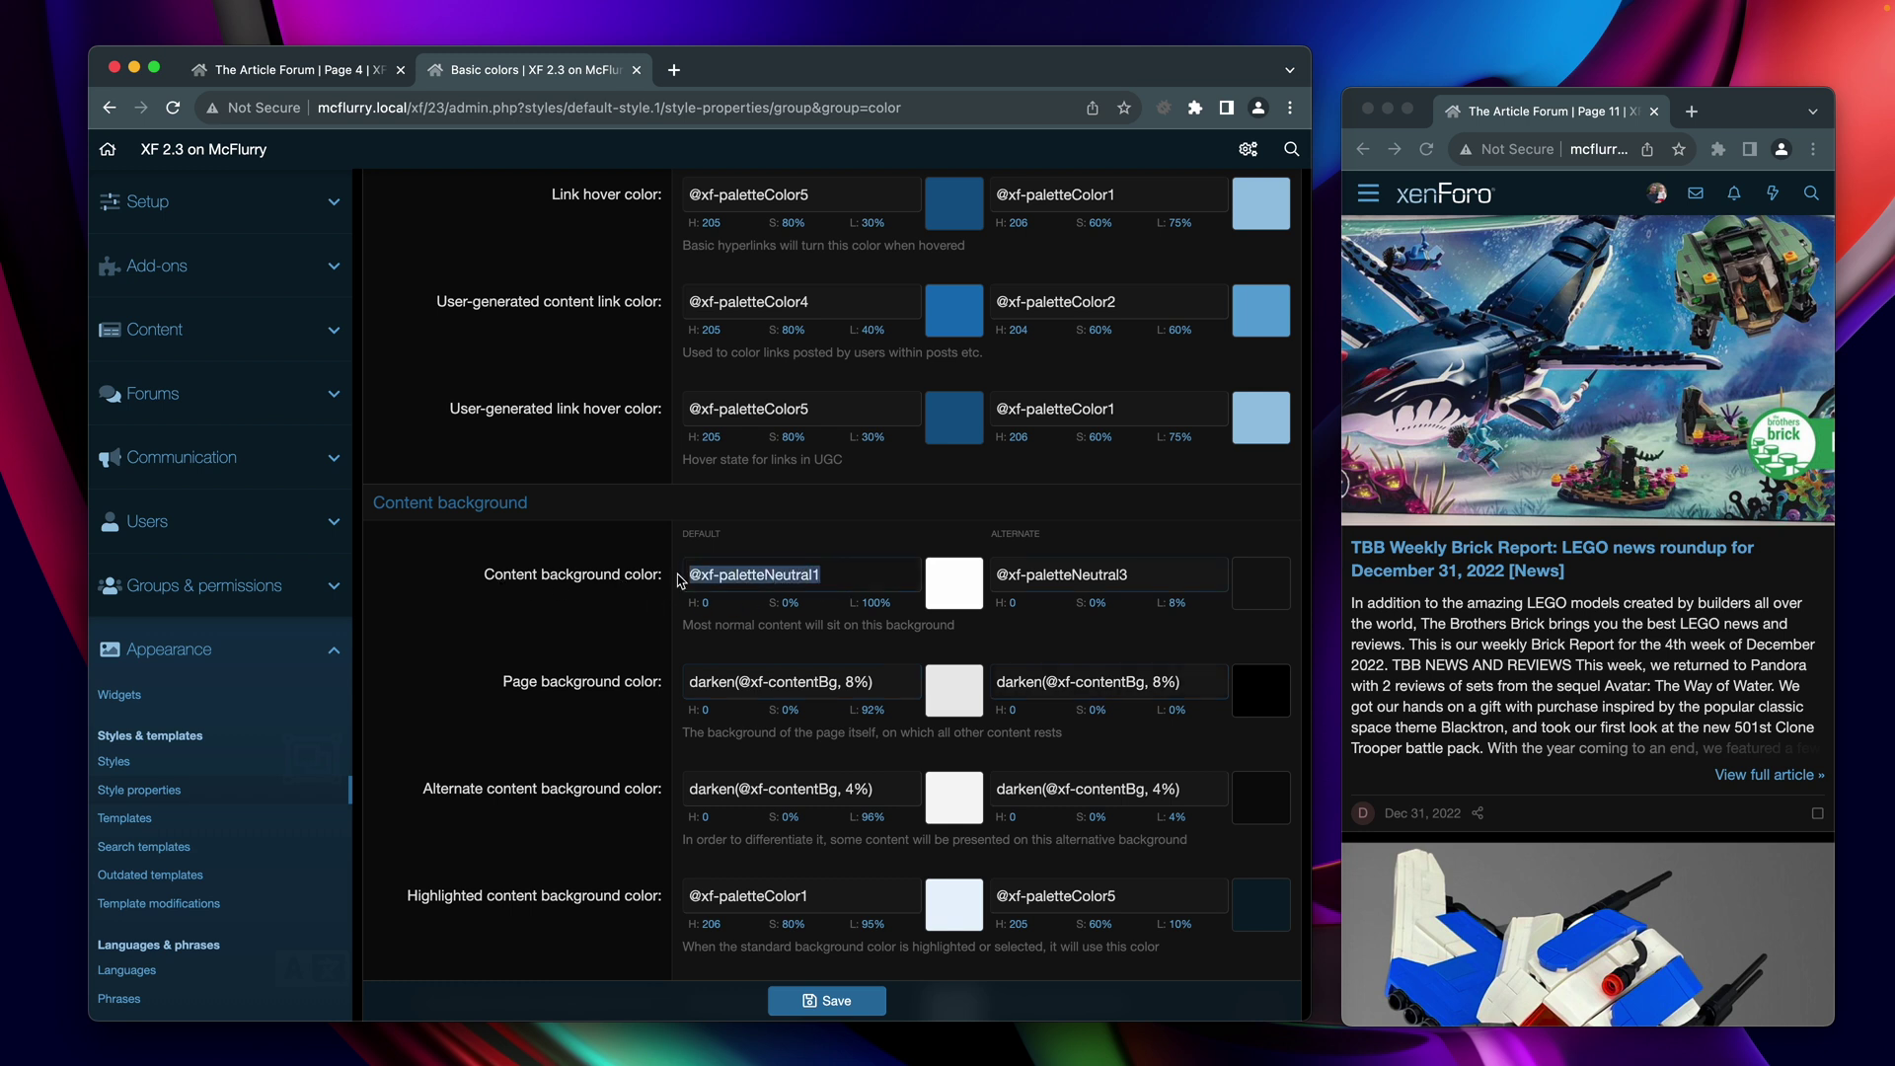
left_click(839, 575)
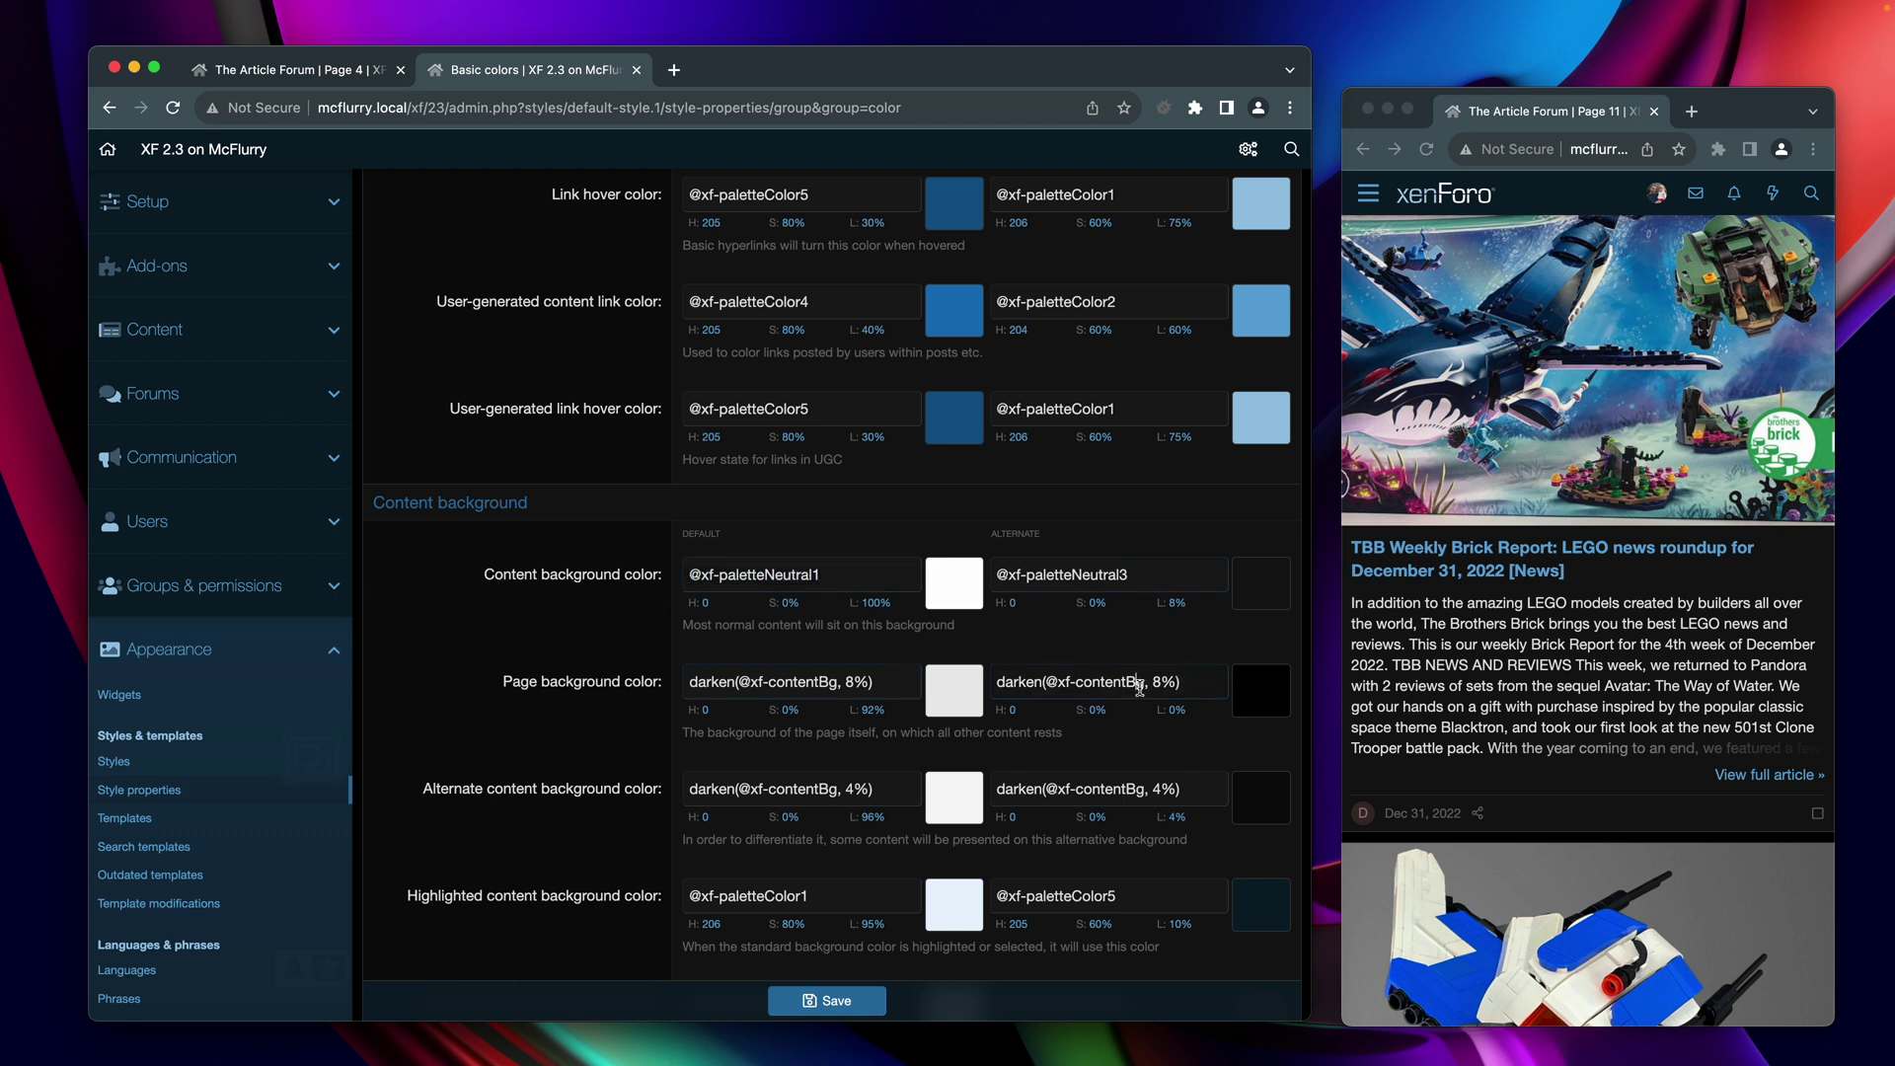
triple_click(1132, 575)
- Switch the style property group back to Color palette
scroll(1084, 499, "up", 10)
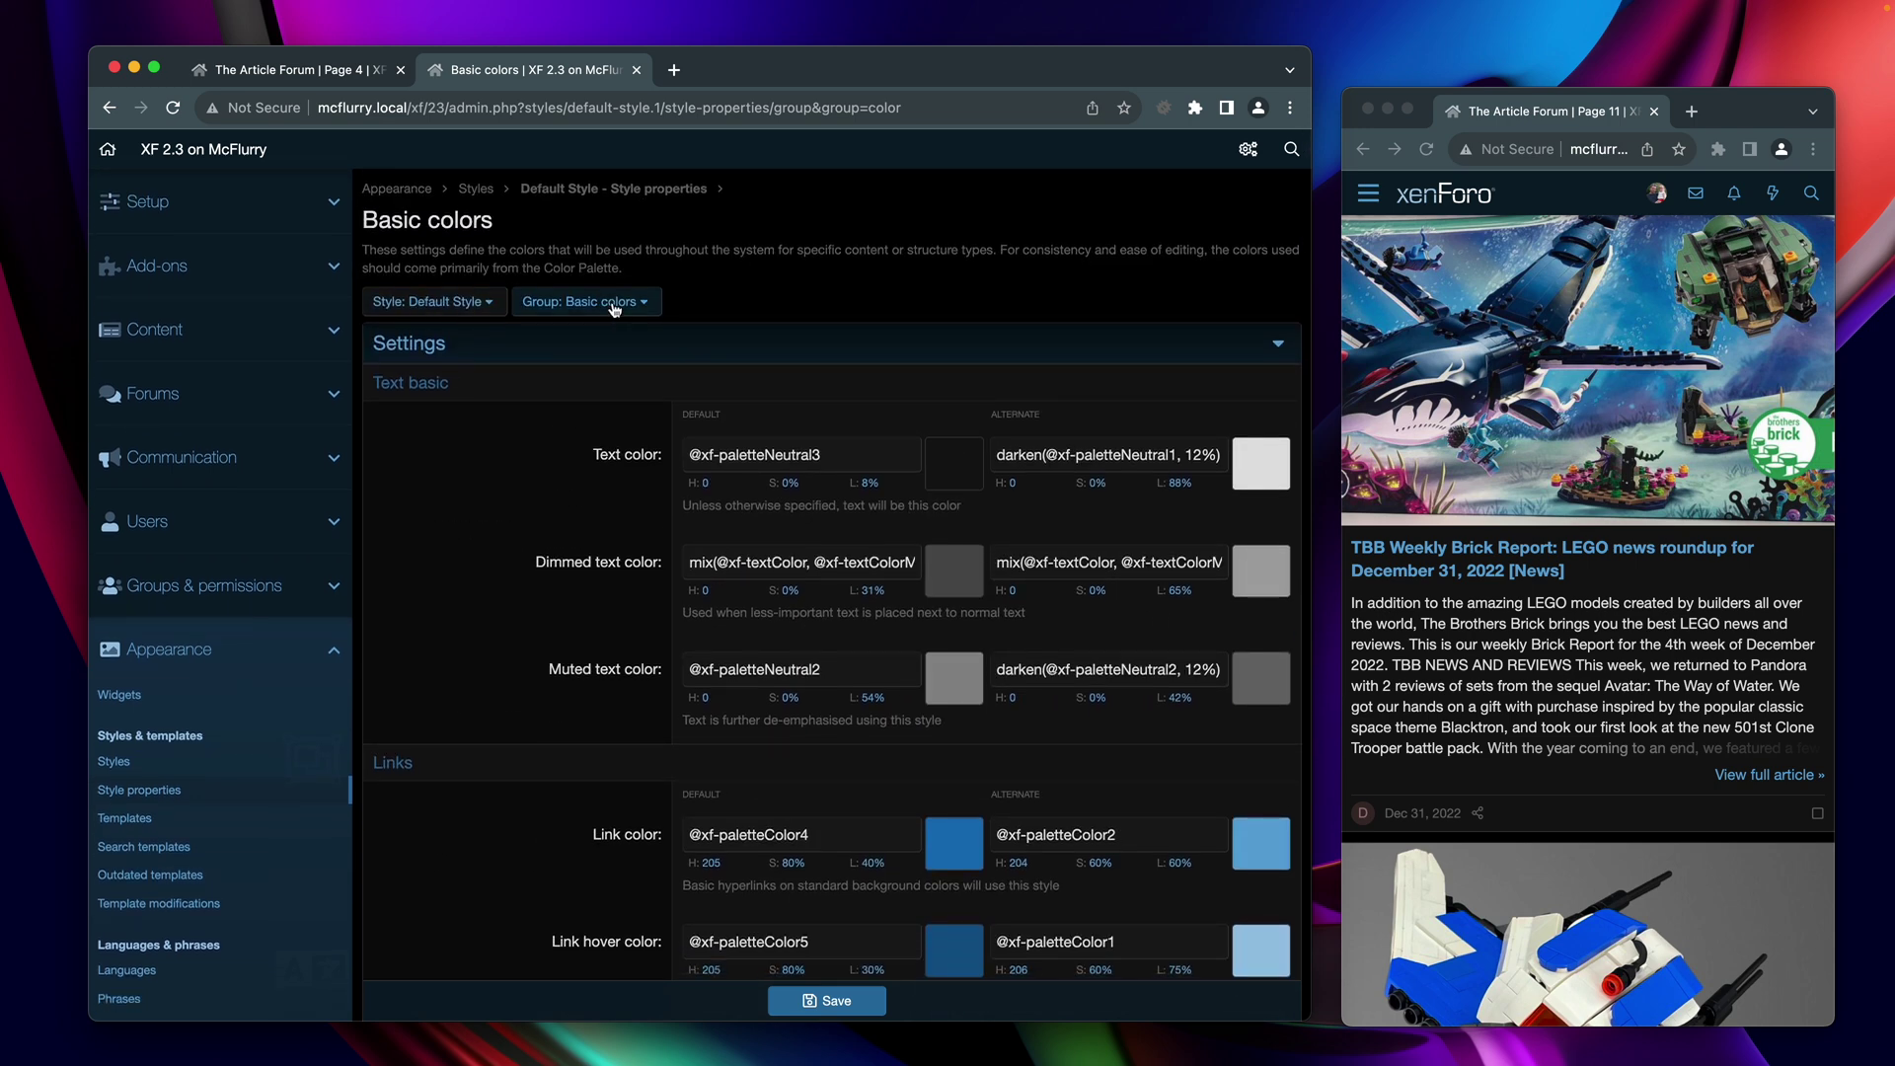
left_click(590, 301)
left_click(584, 379)
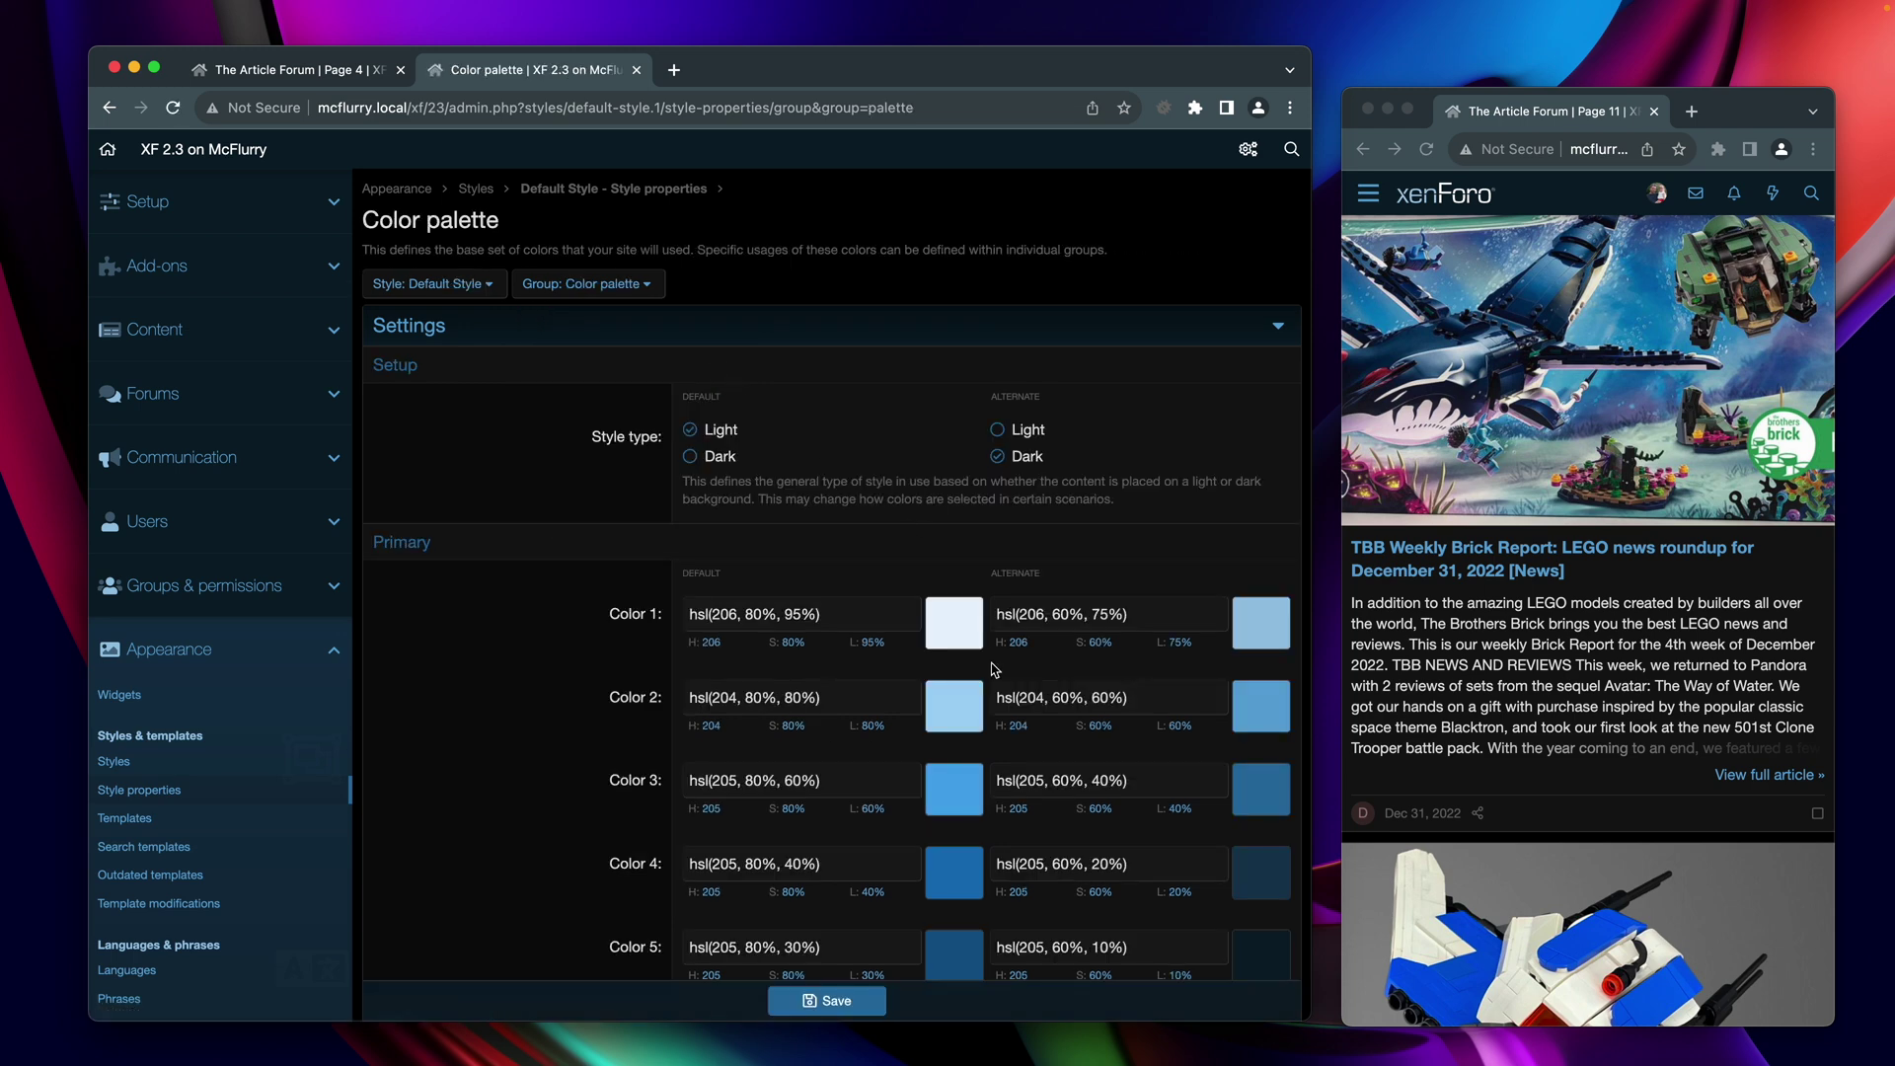
scroll(1113, 676, "down", 3)
scroll(1113, 676, "down", 1)
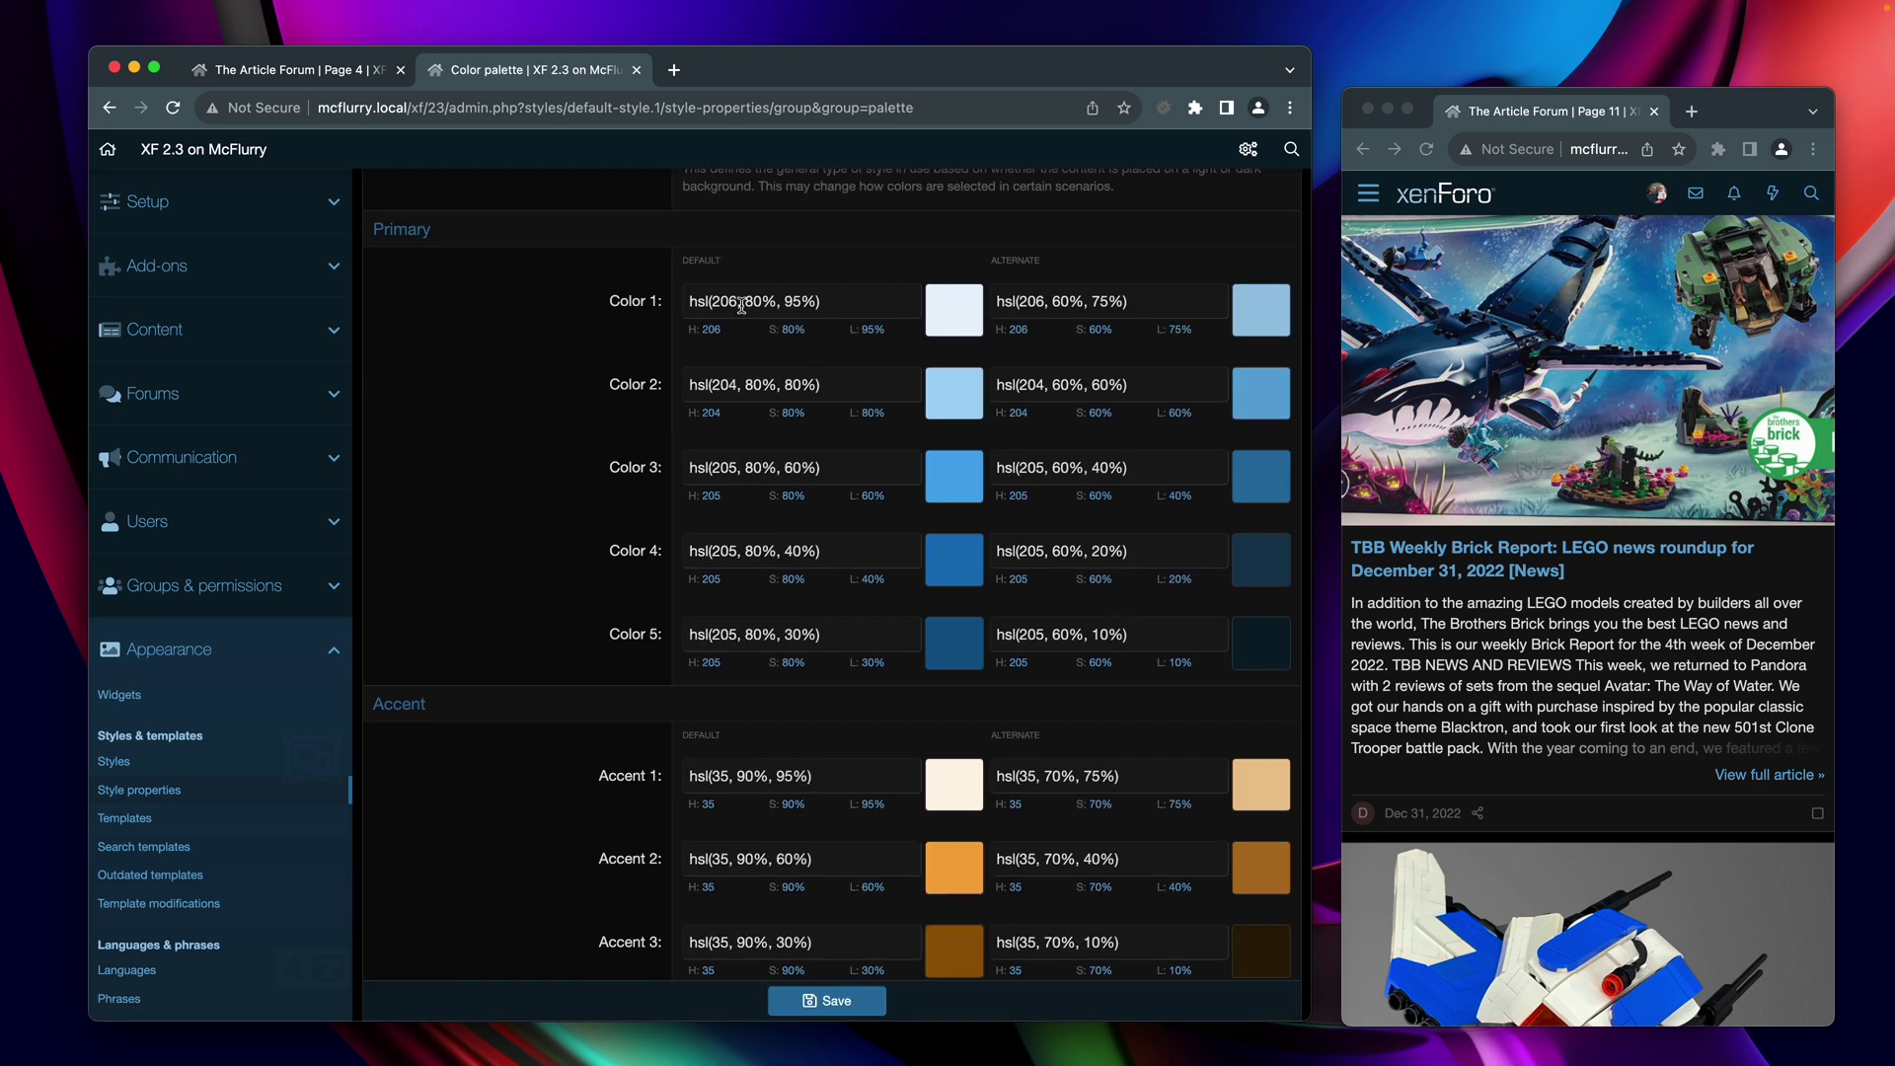
- In Color 1's picker, try lightness 50, revert, then set the saturation to 40
left_click(947, 309)
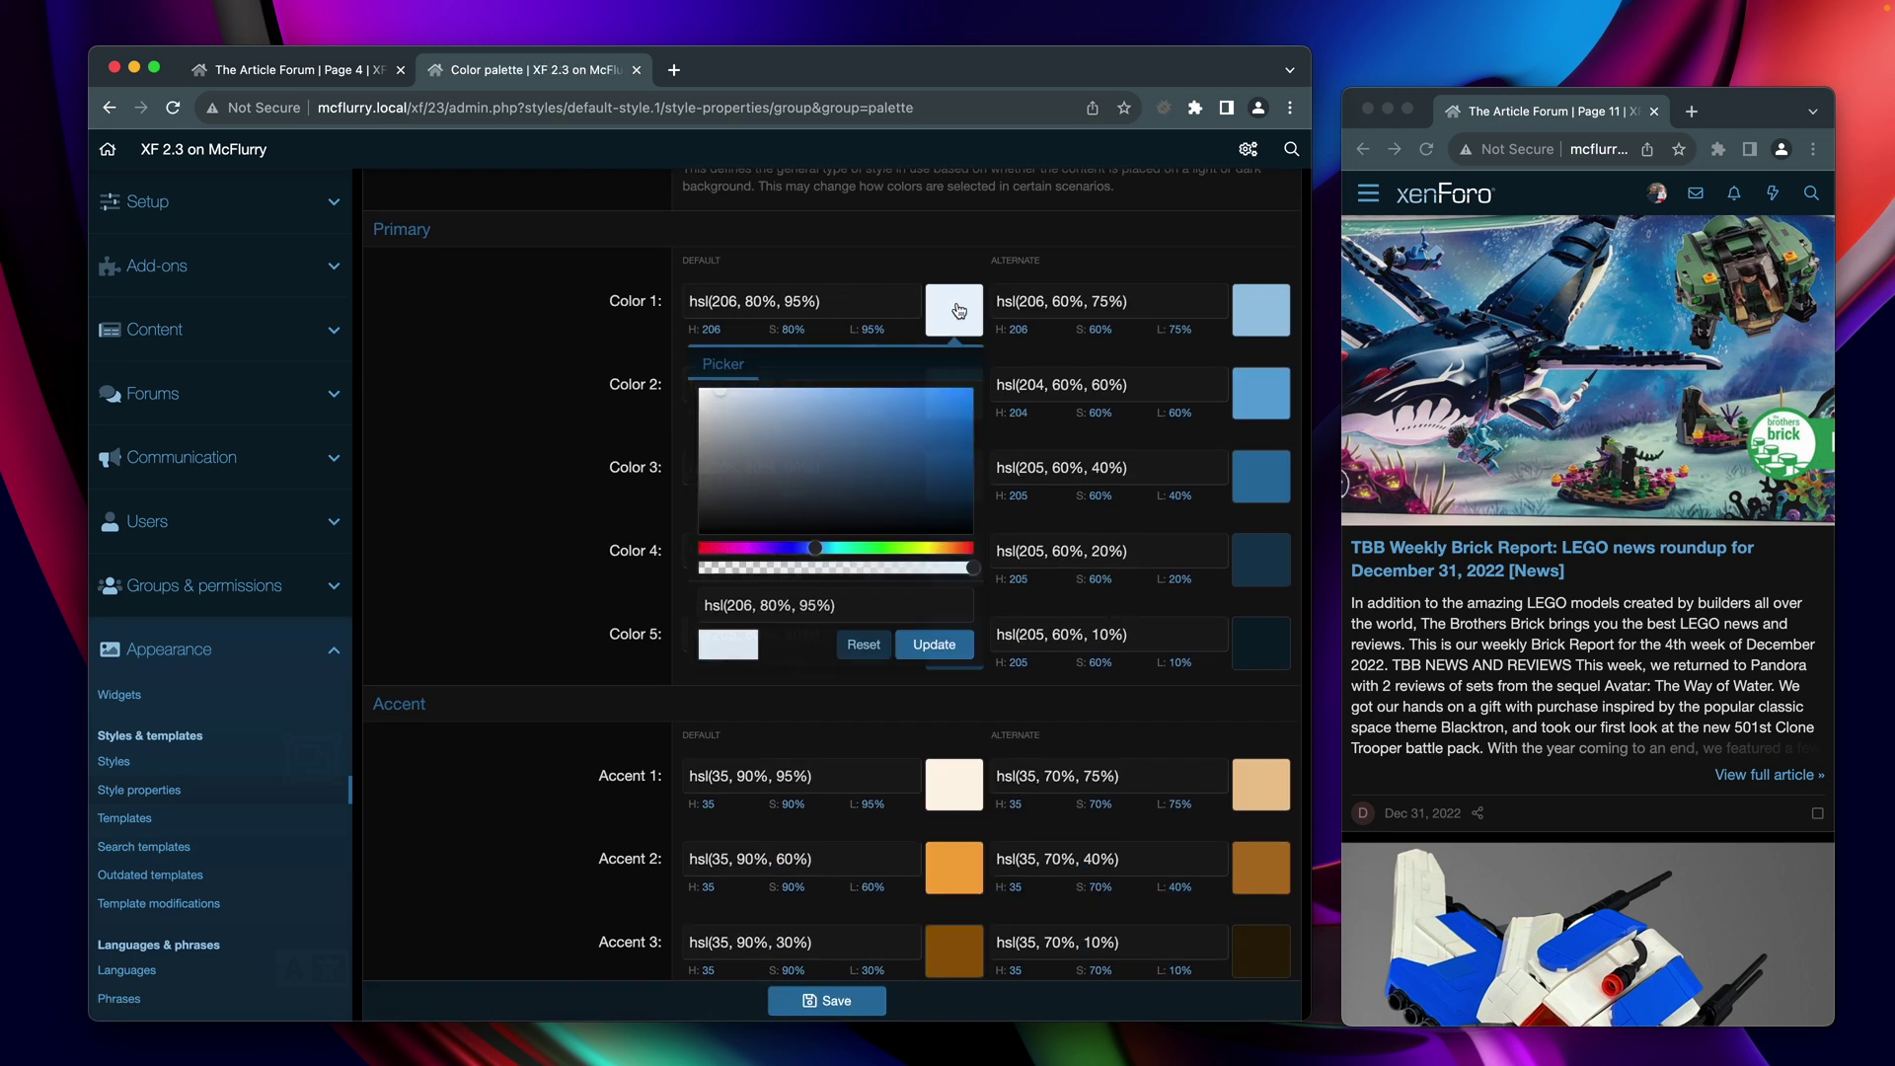
double_click(829, 605)
type("50")
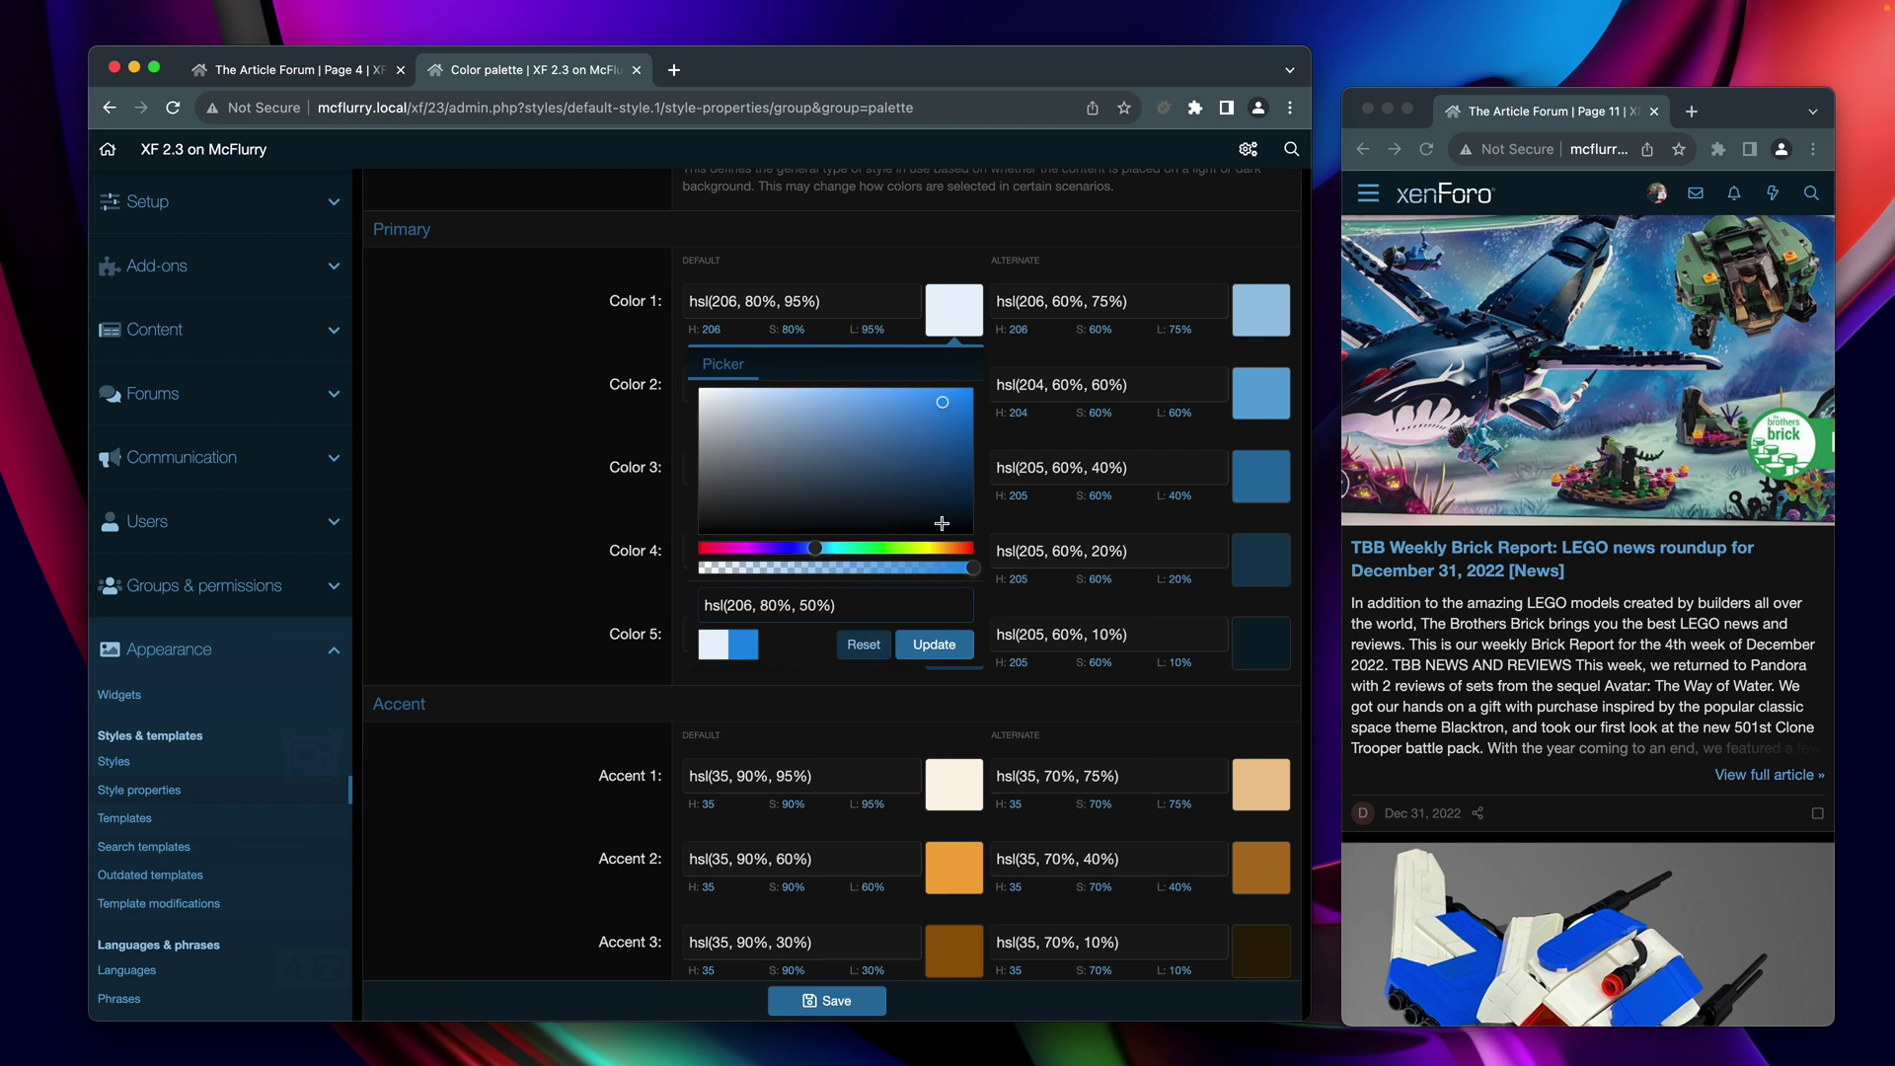
left_click(840, 653)
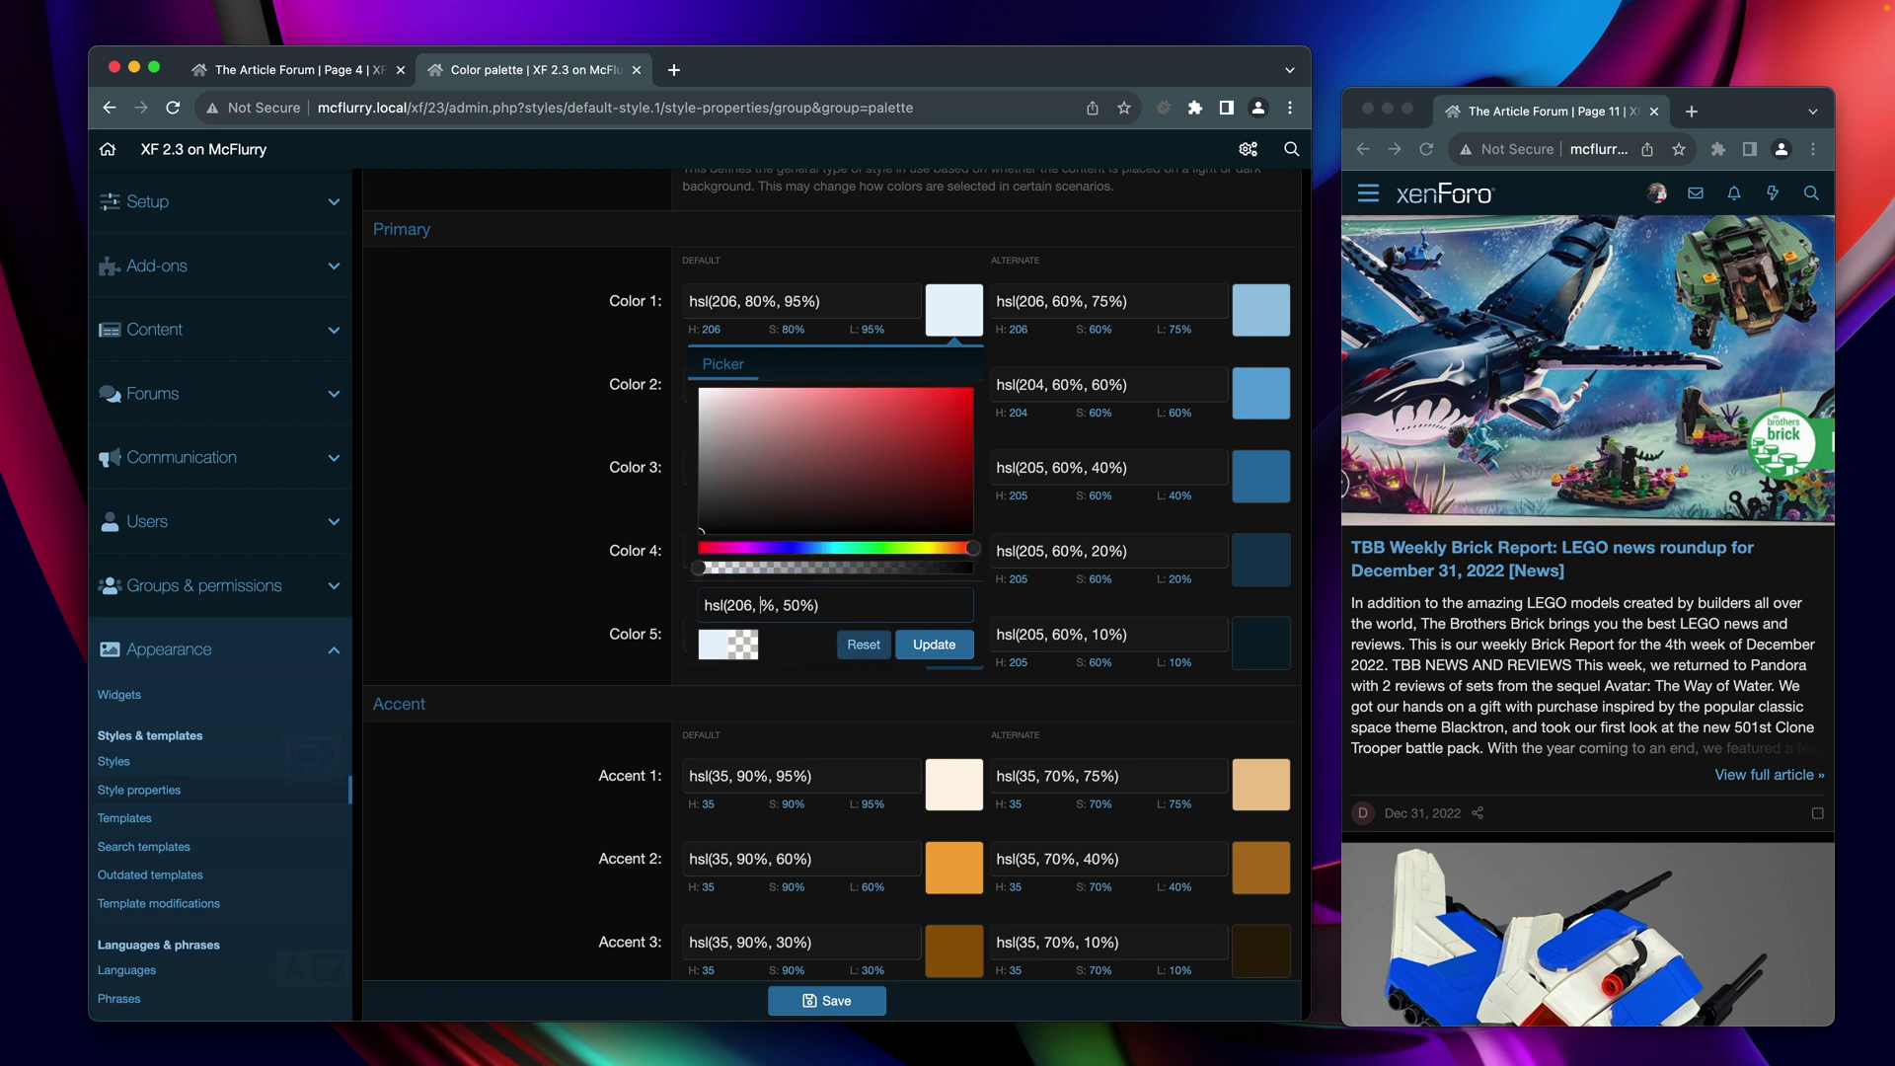
left_click(778, 607)
key("BackSpace")
key("BackSpace")
key("BackSpace")
type("40")
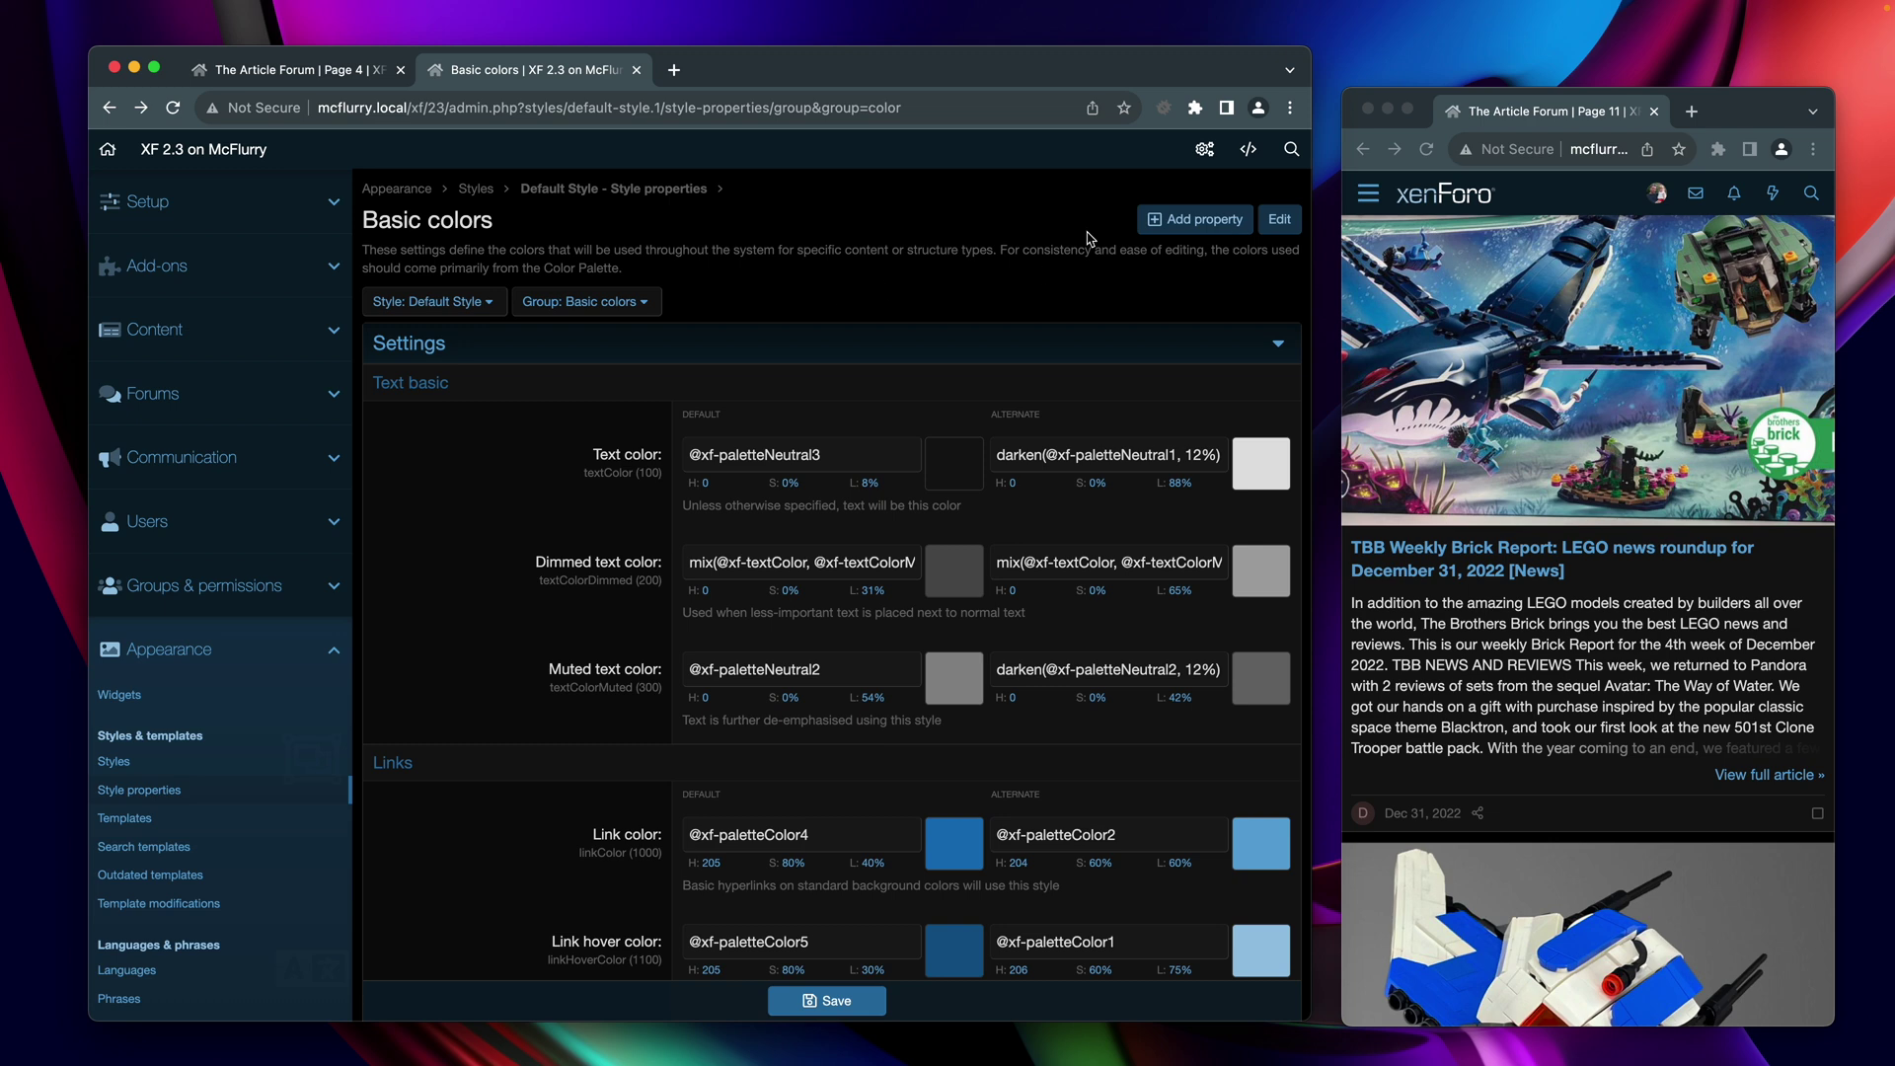
- Start a new style property of type Value with variations enabled
left_click(1194, 226)
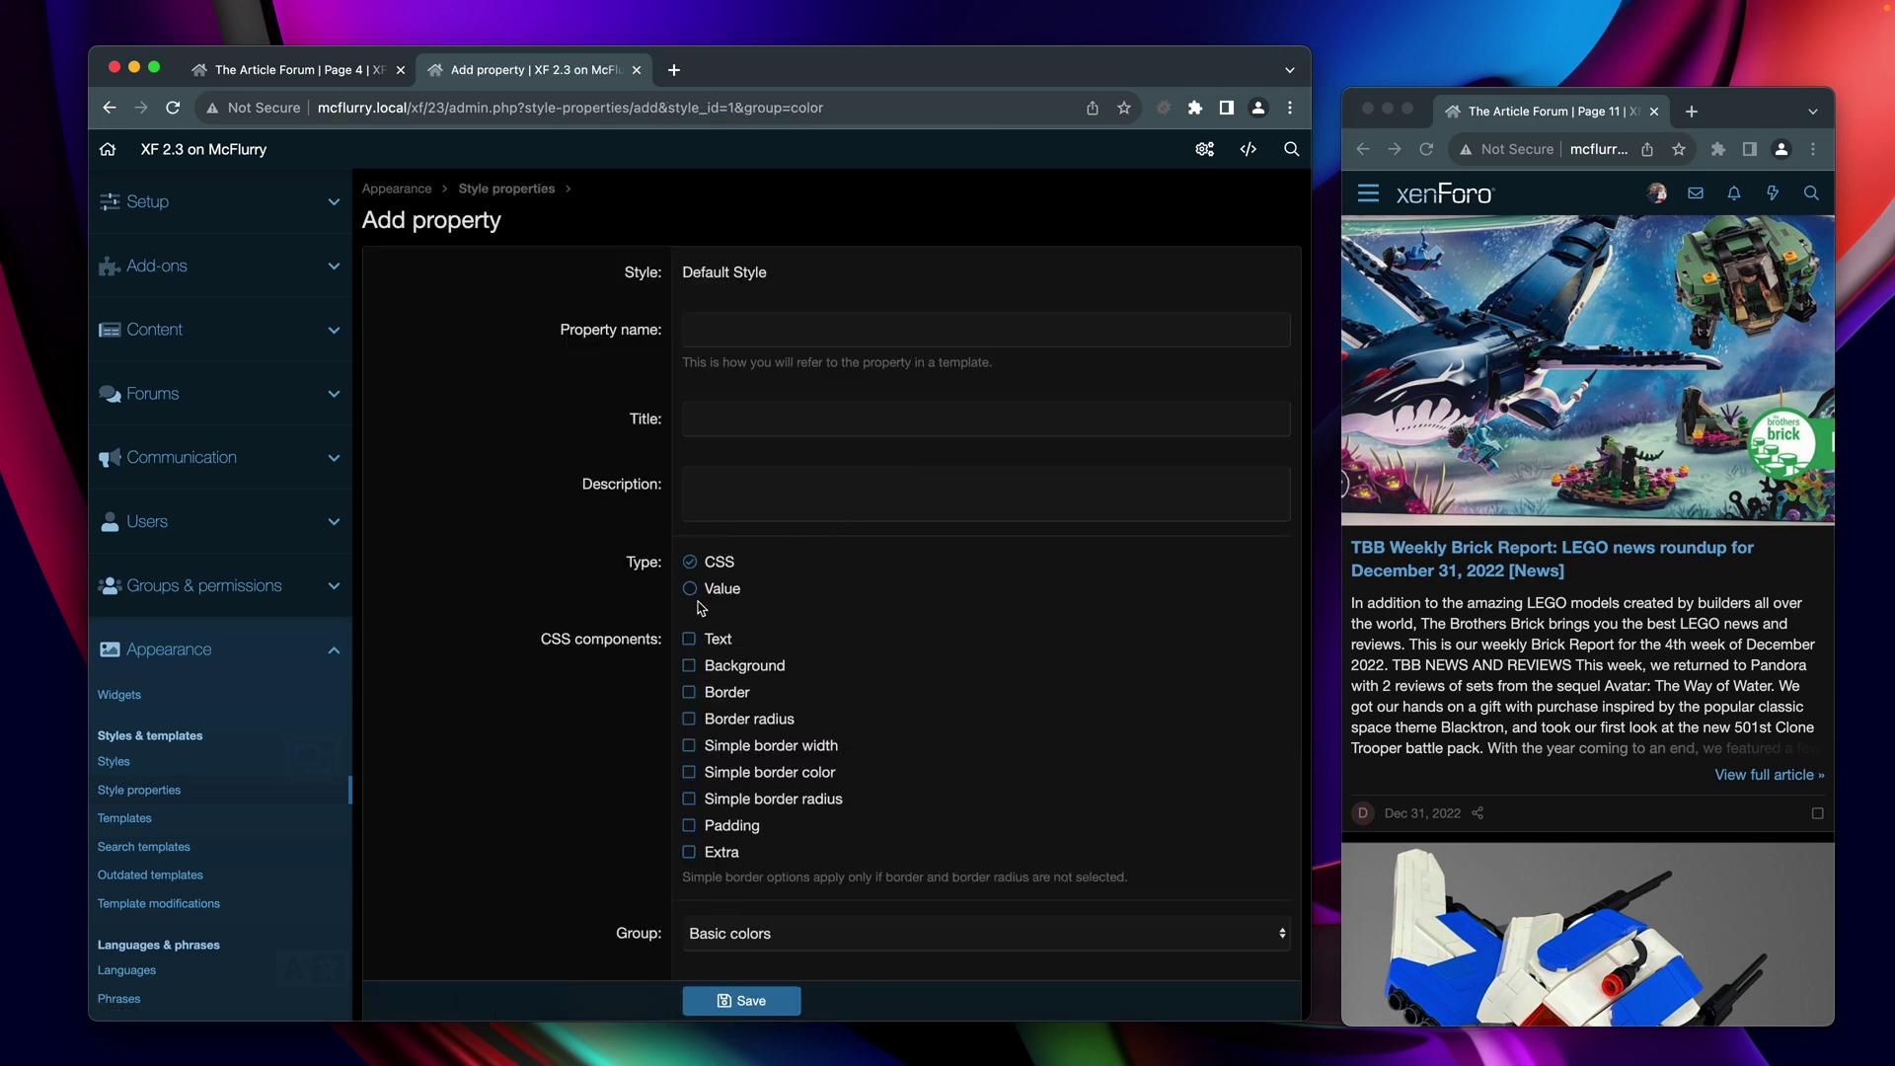
left_click(694, 595)
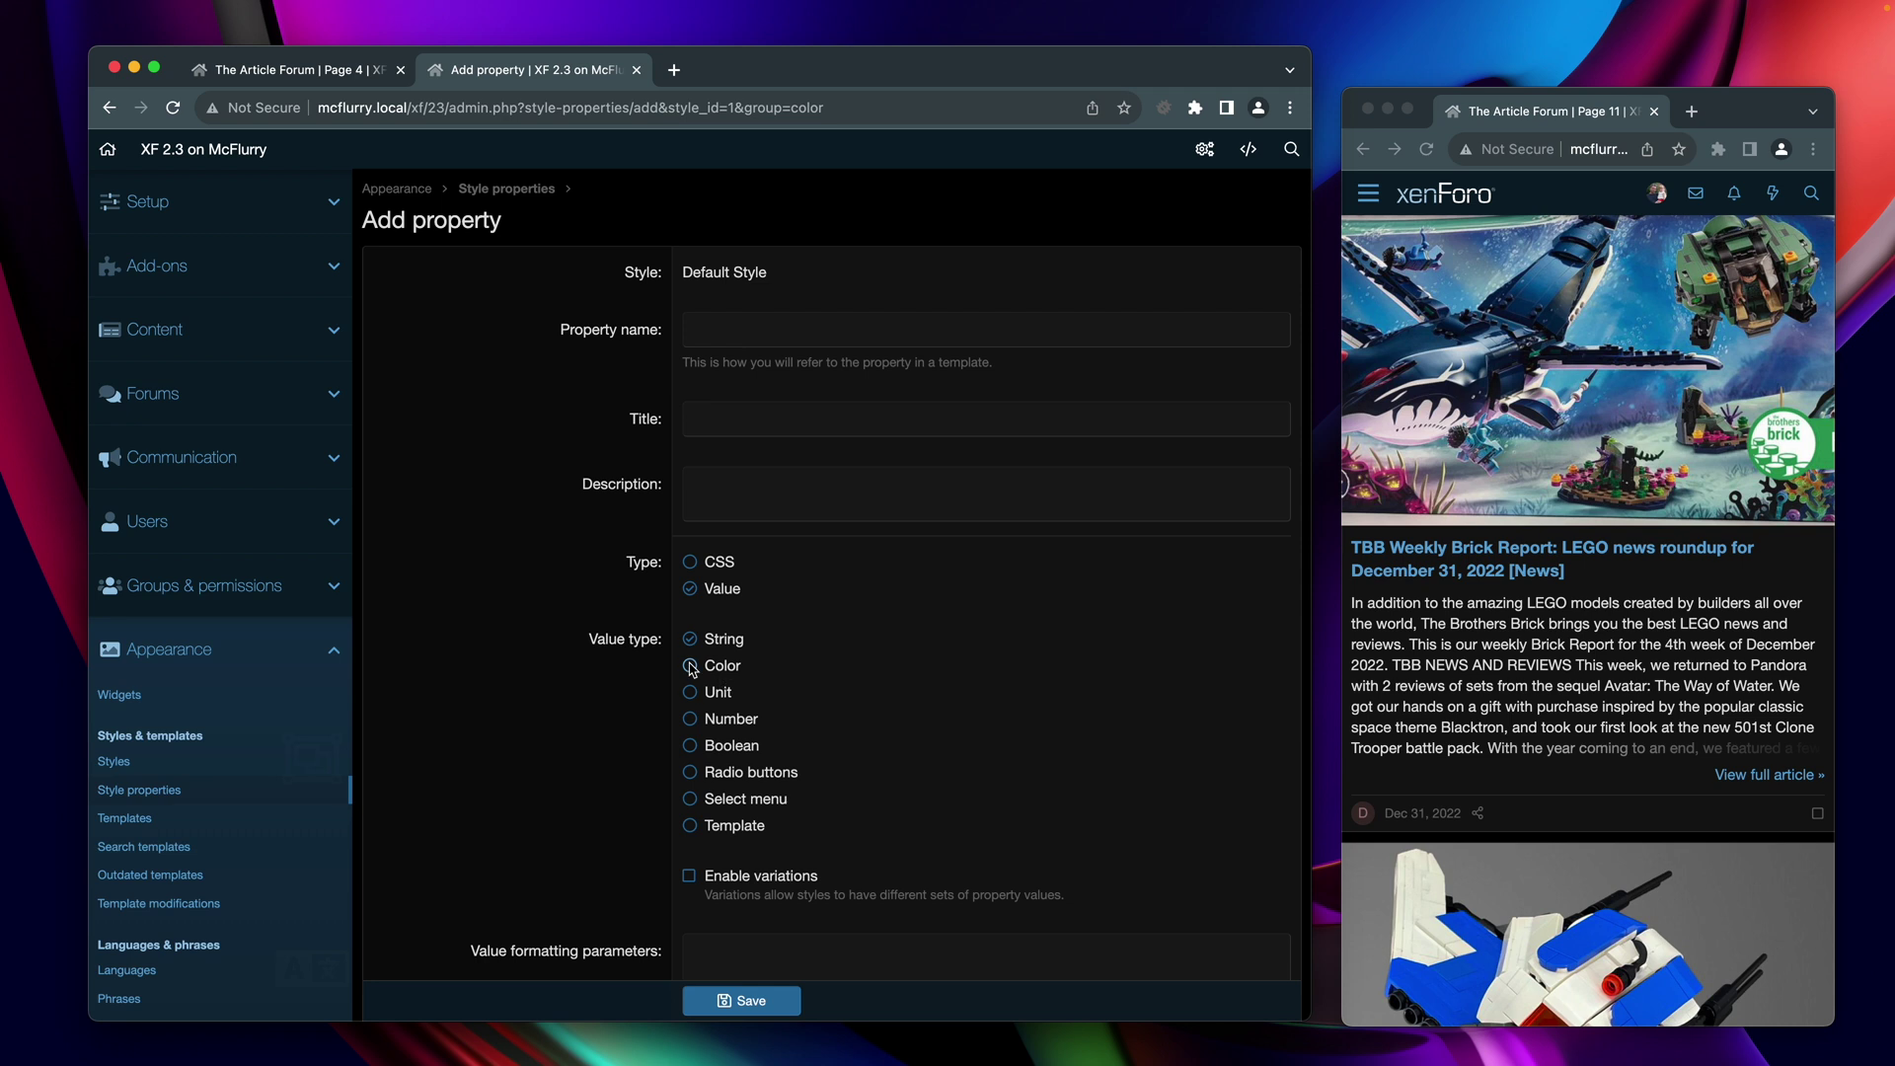
scroll(786, 836, "down", 3)
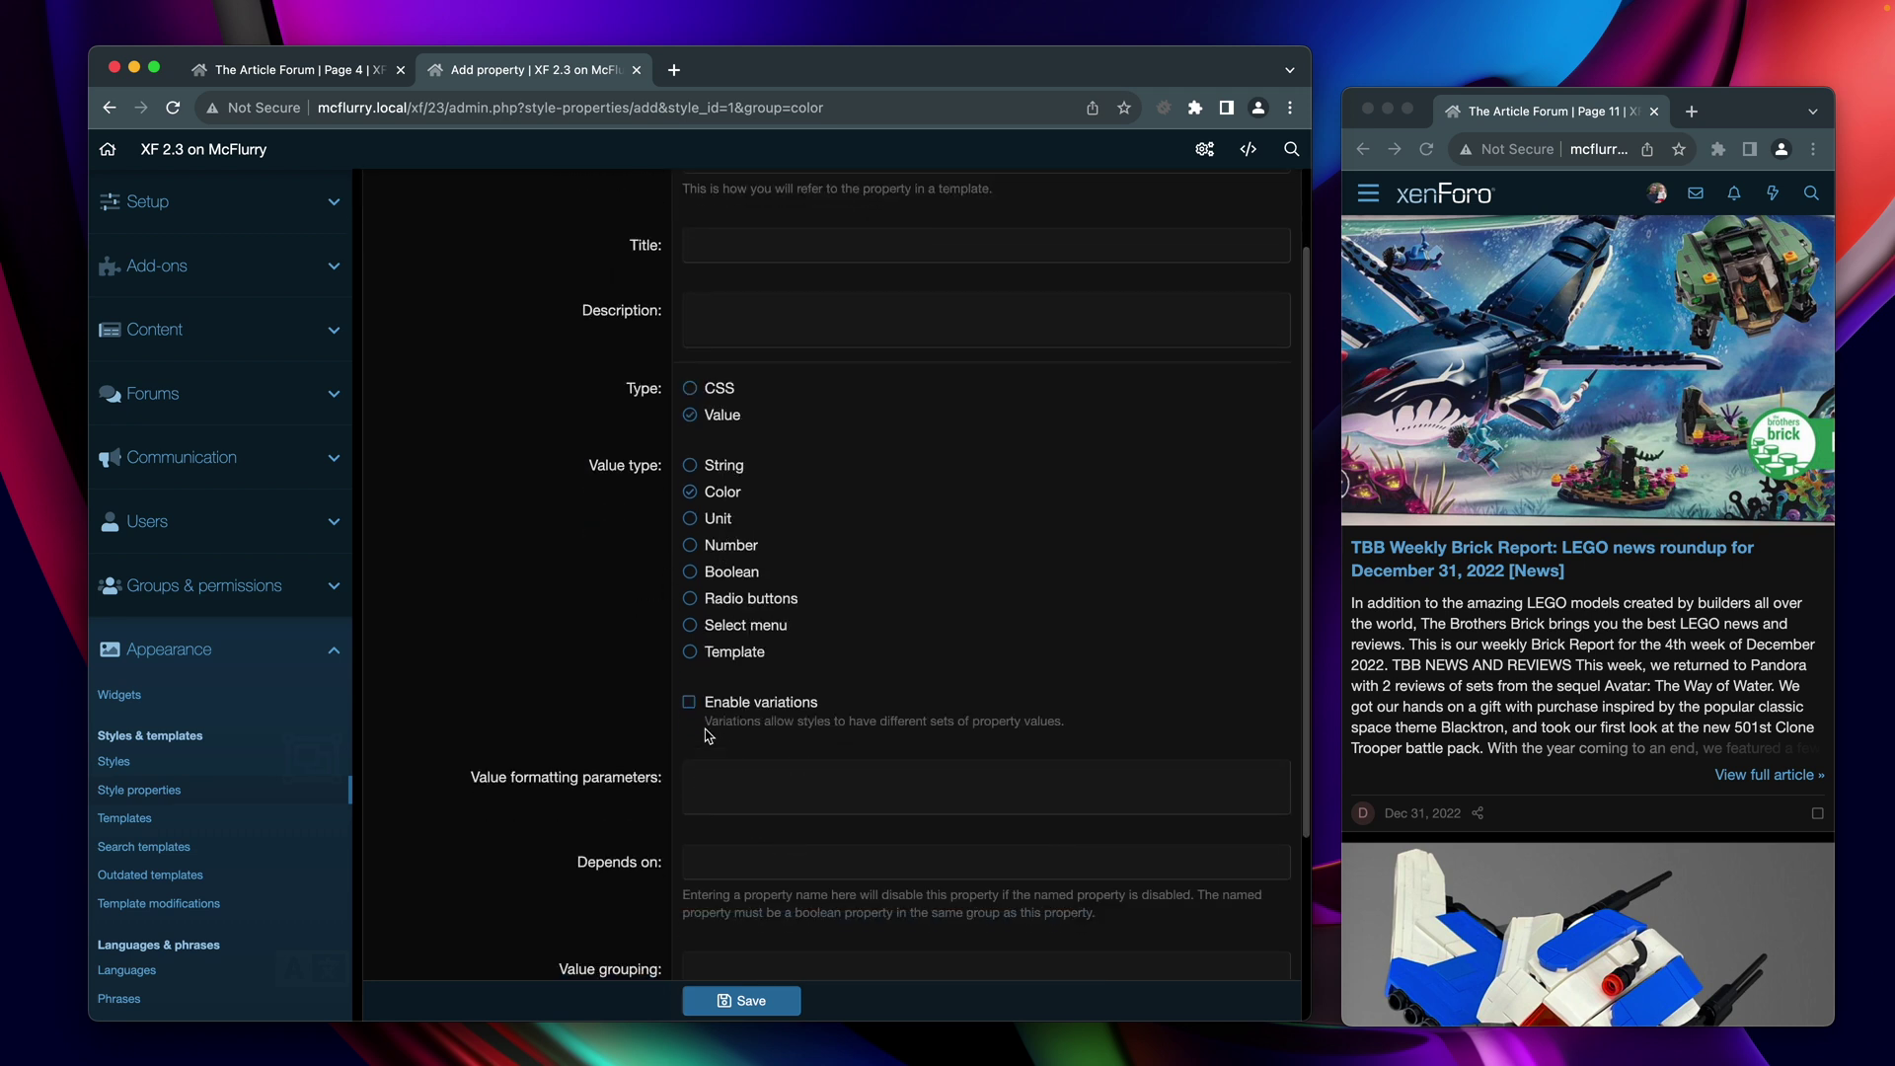
left_click(689, 703)
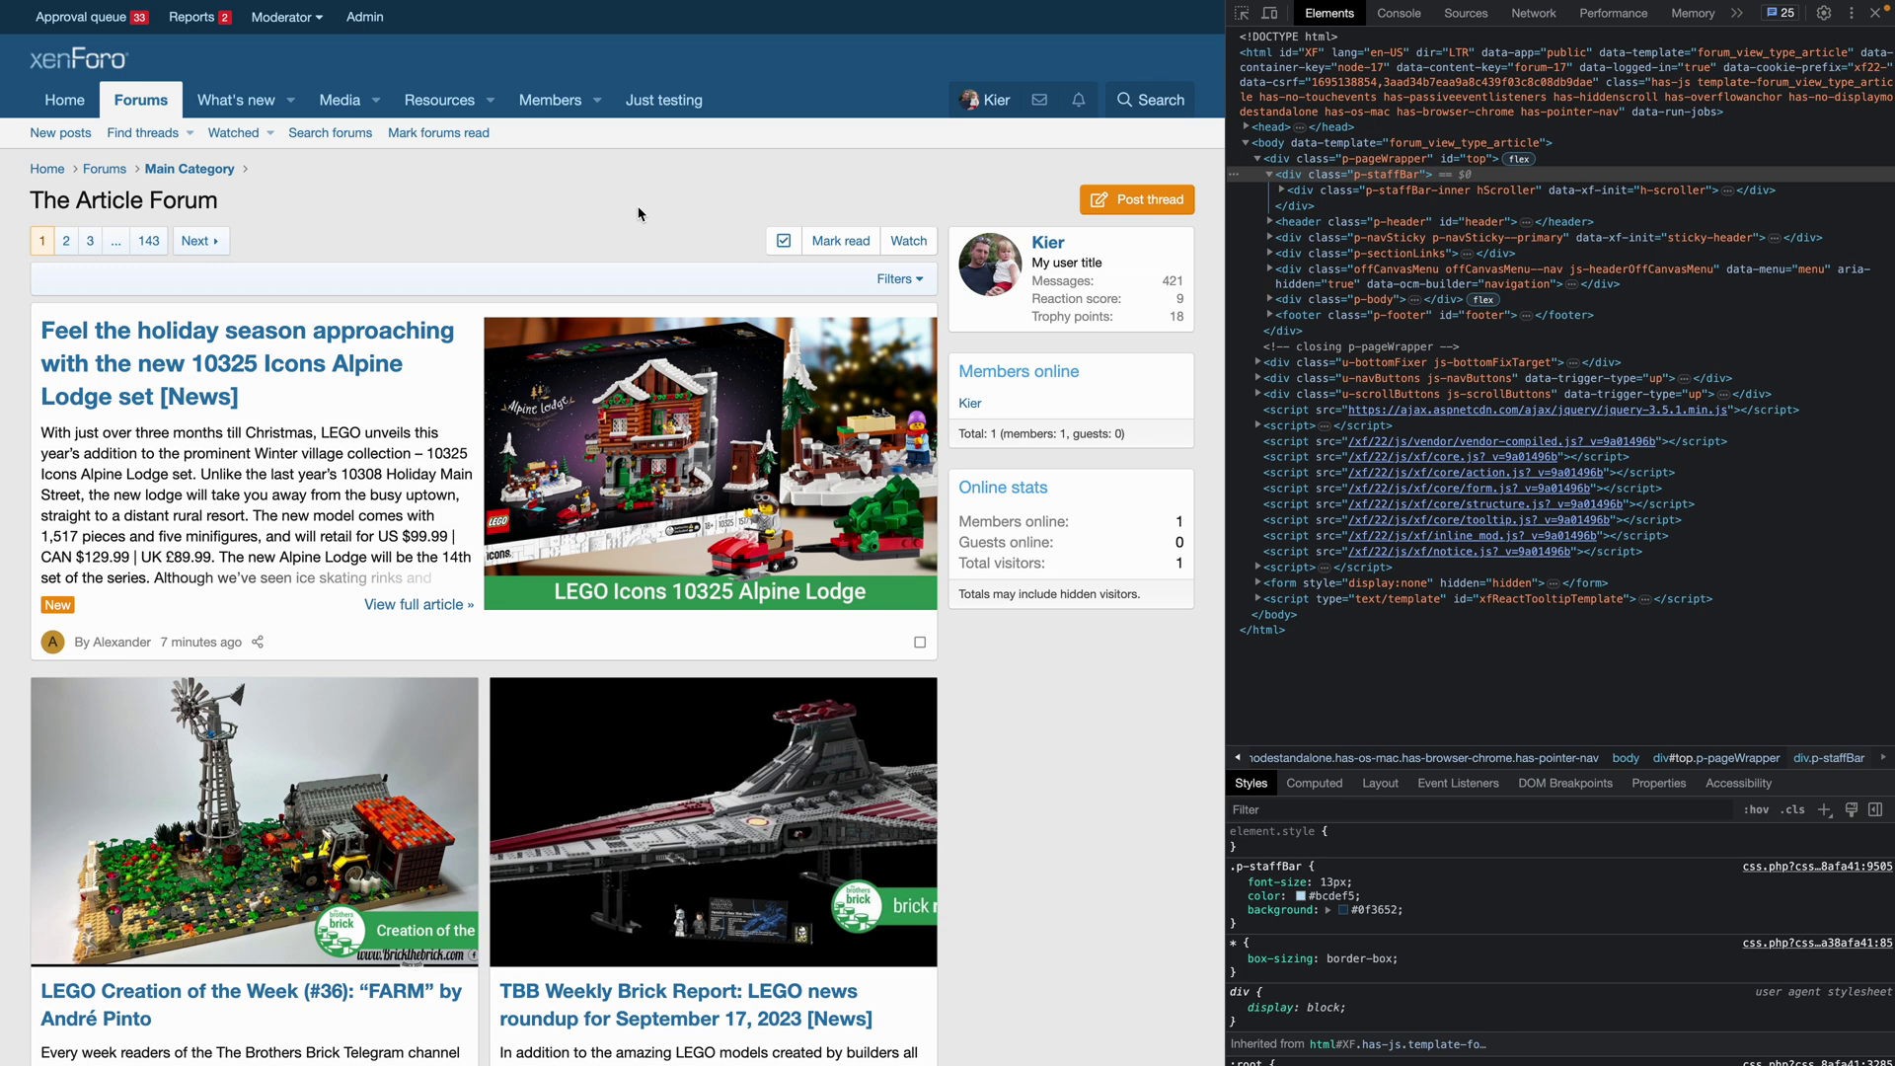
- Inspect header.p-header in DevTools and change its #185886 blue background to red #ce1a1a
right_click(800, 71)
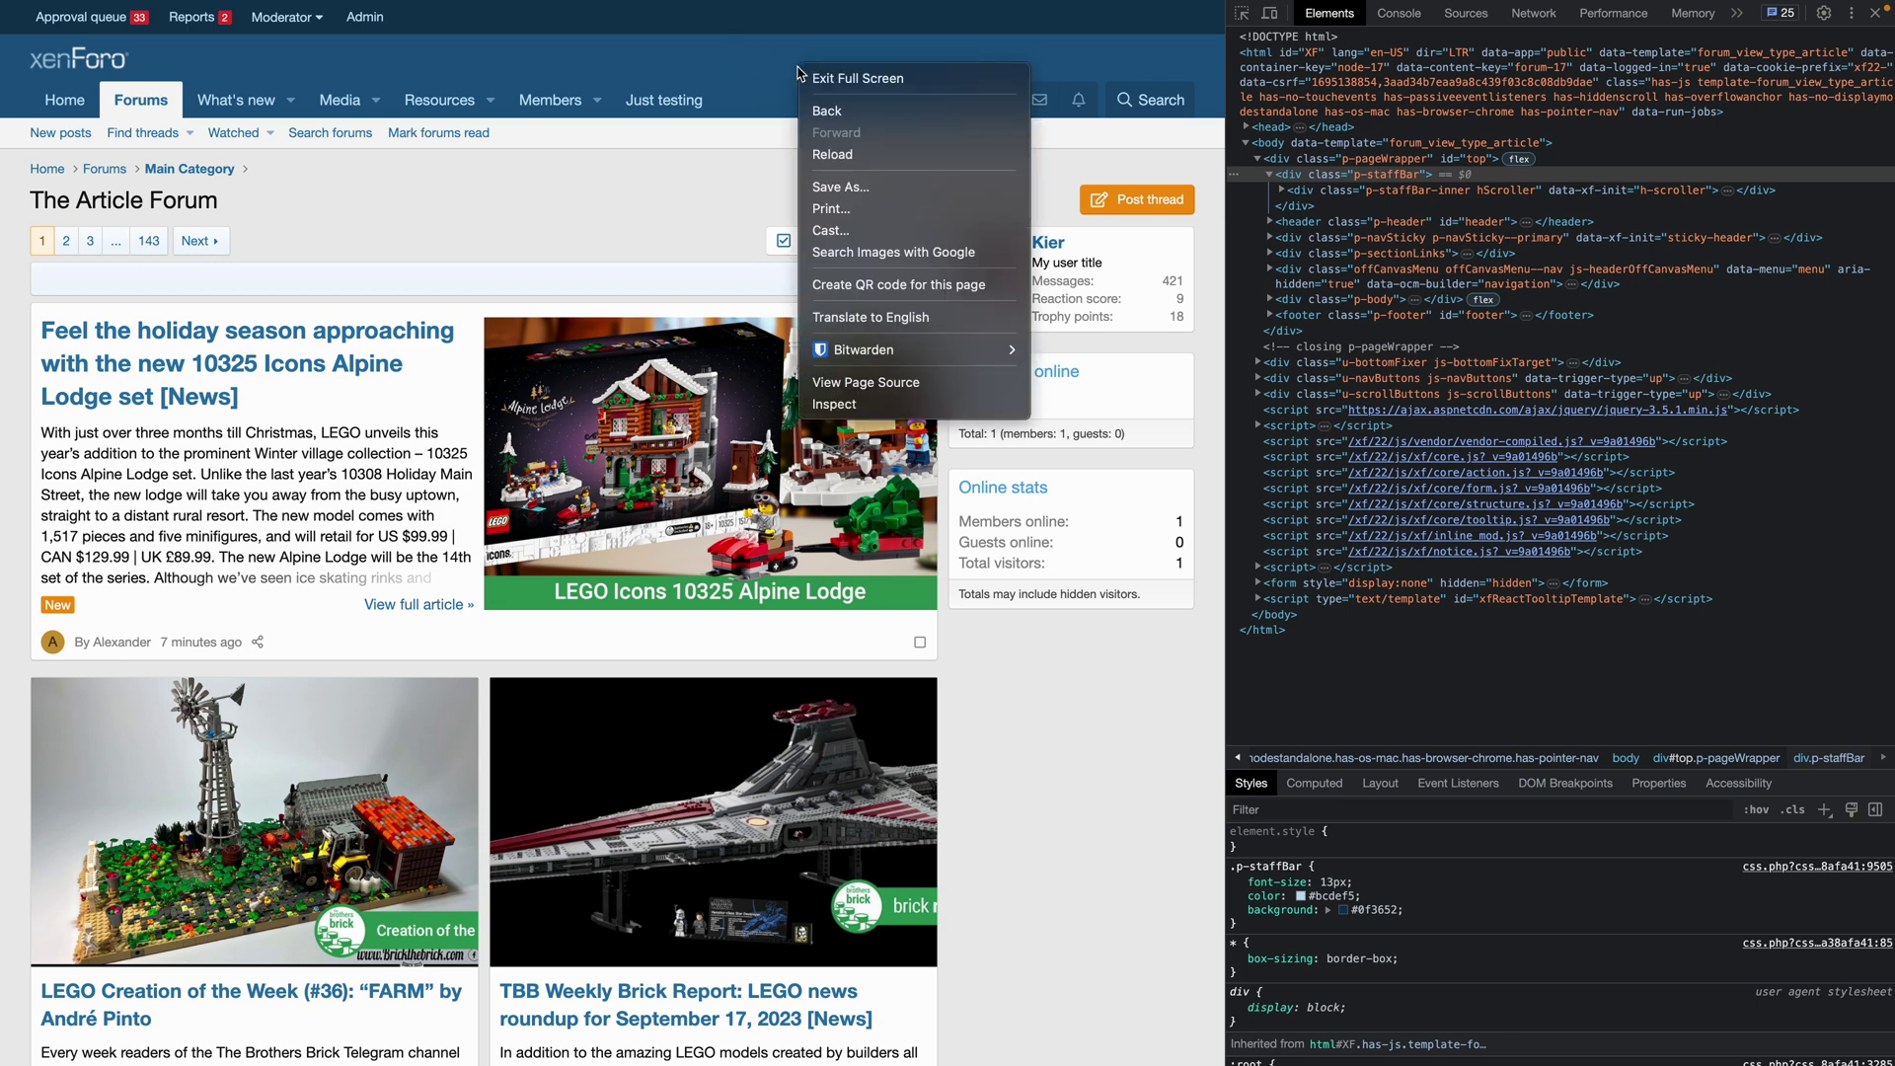
left_click(861, 403)
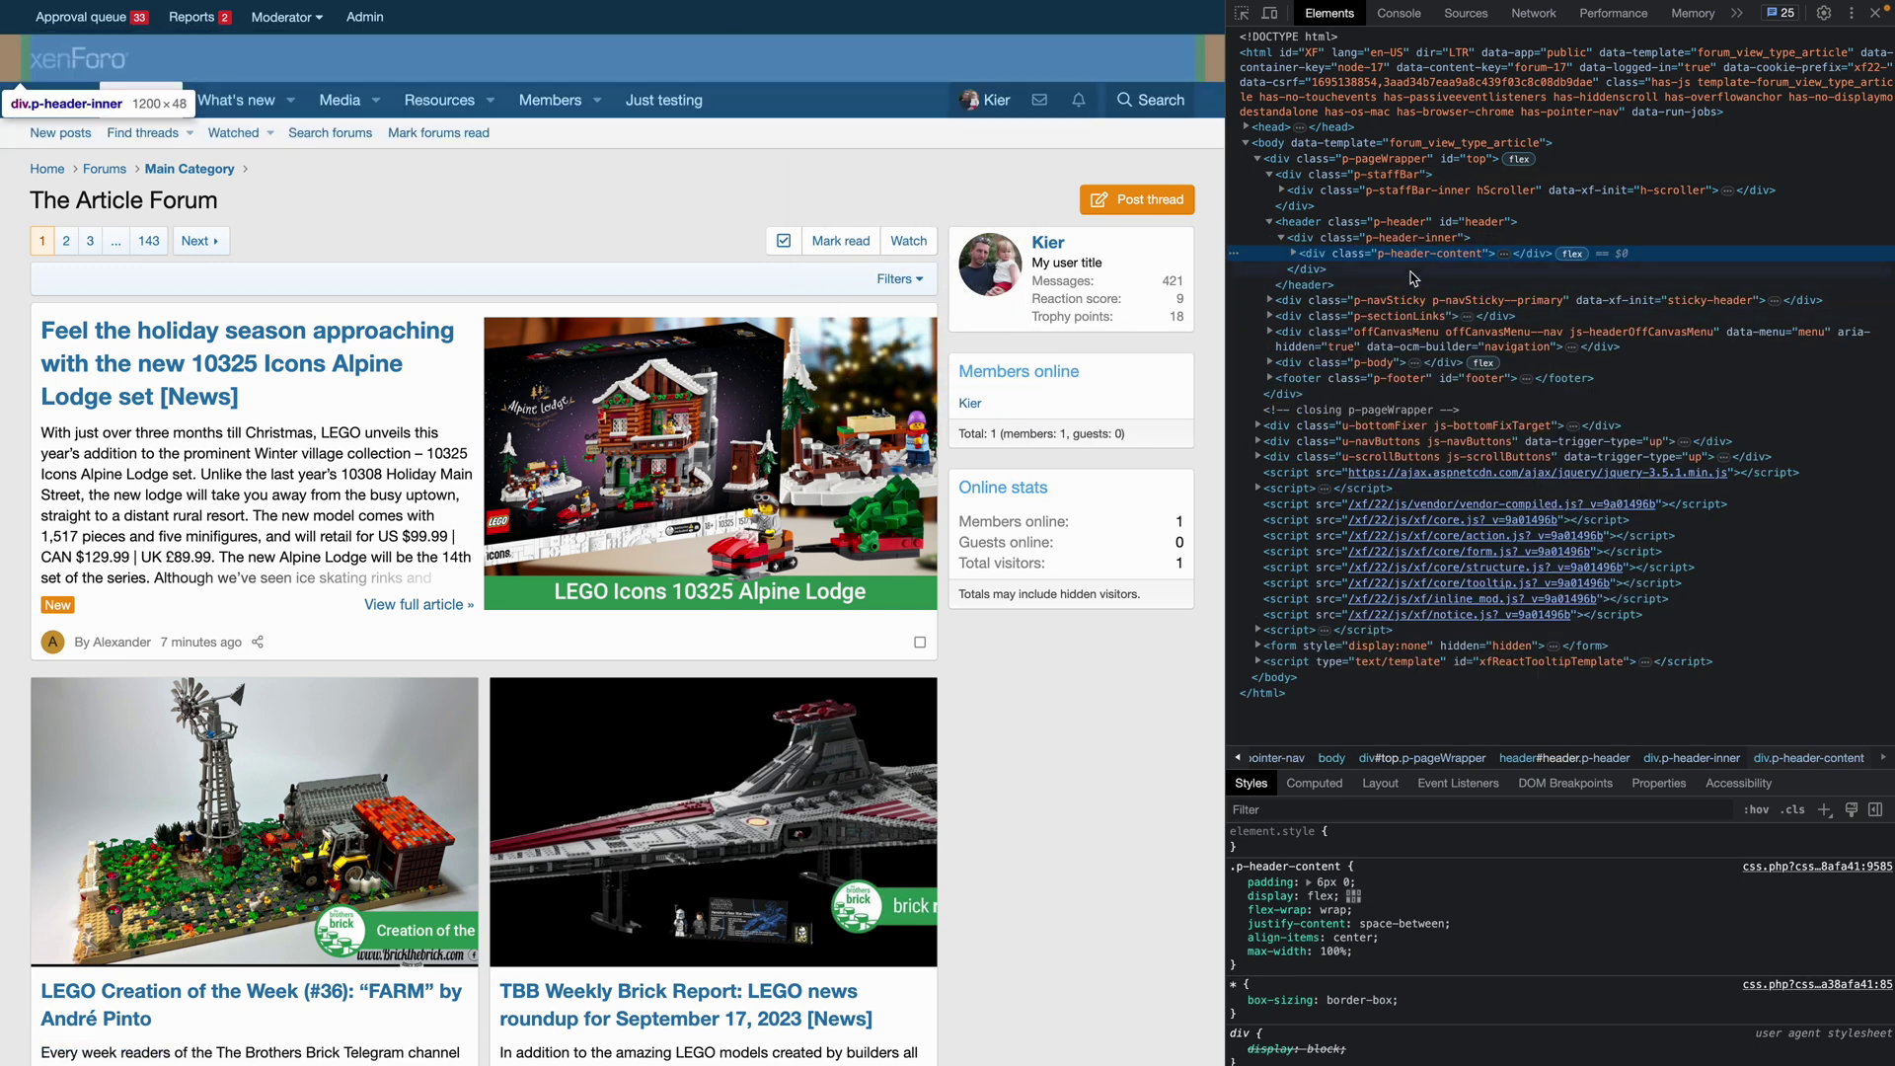
left_click(1313, 223)
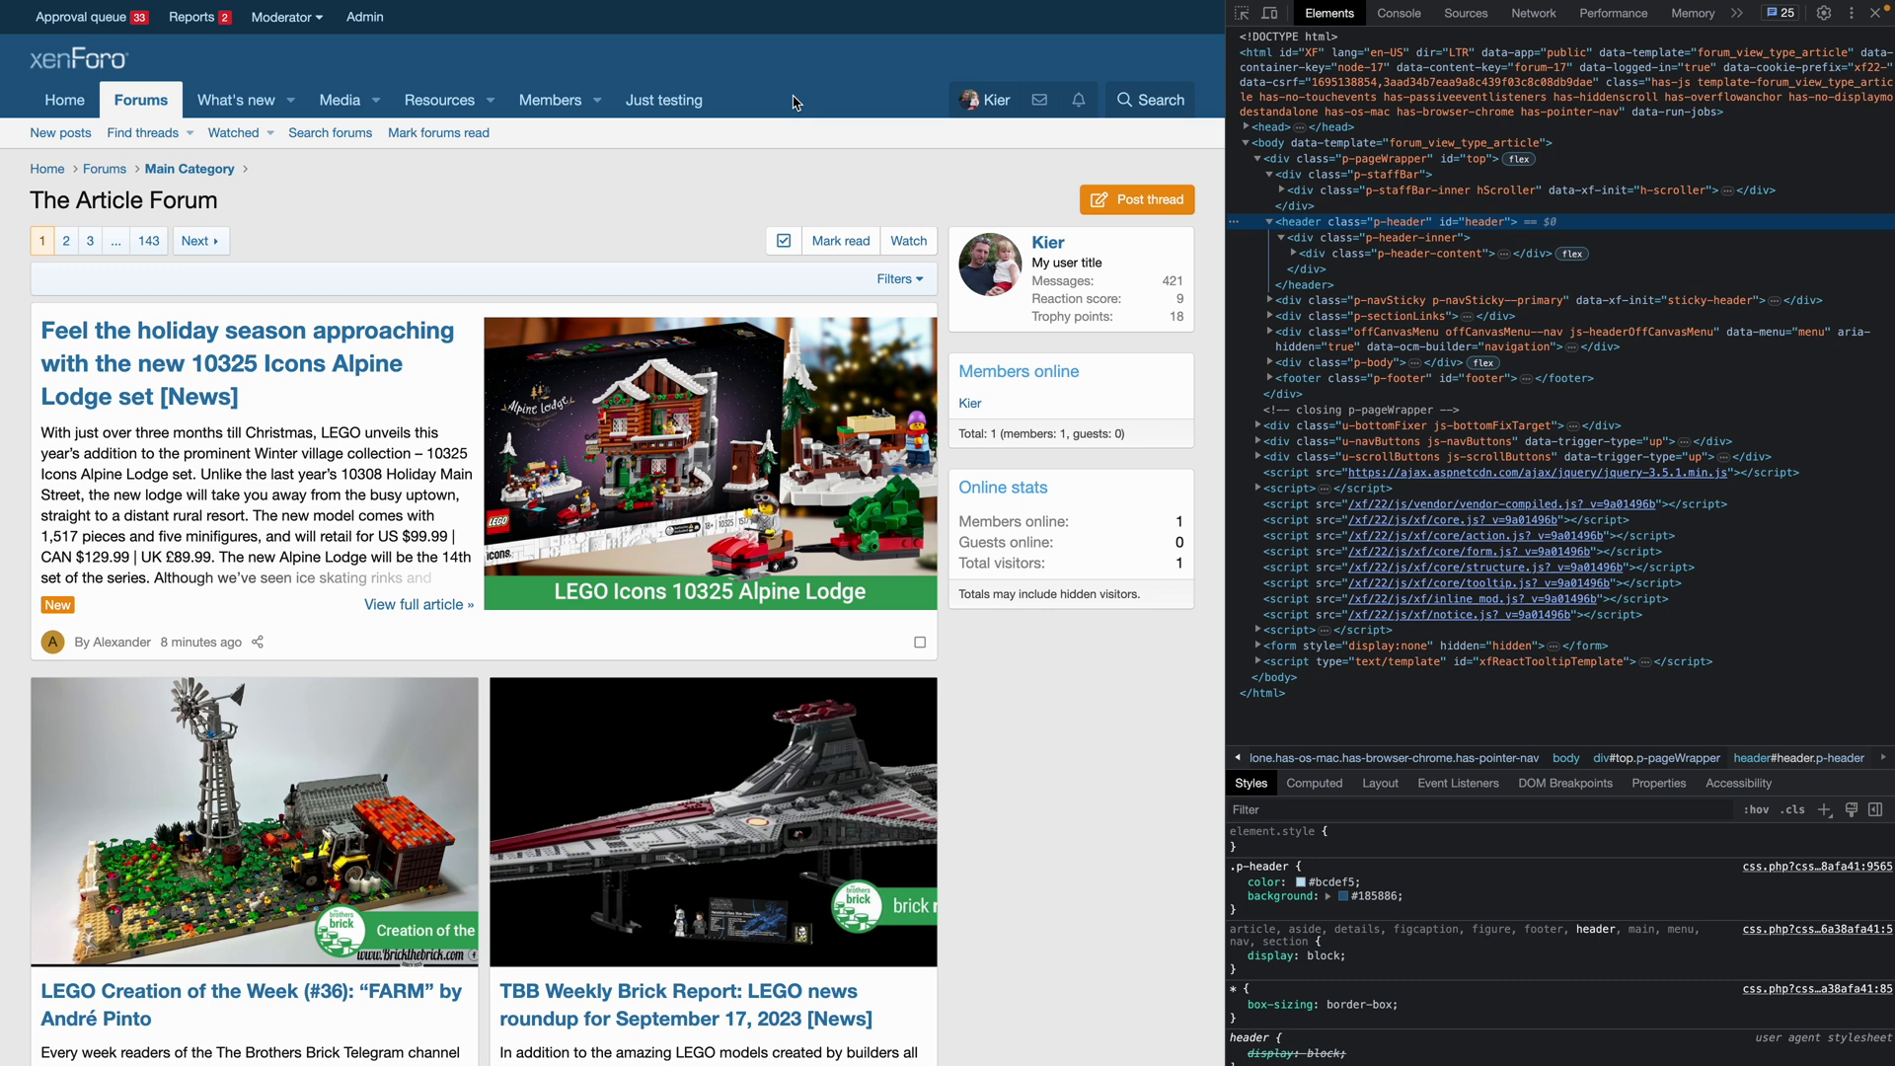
left_click(1344, 896)
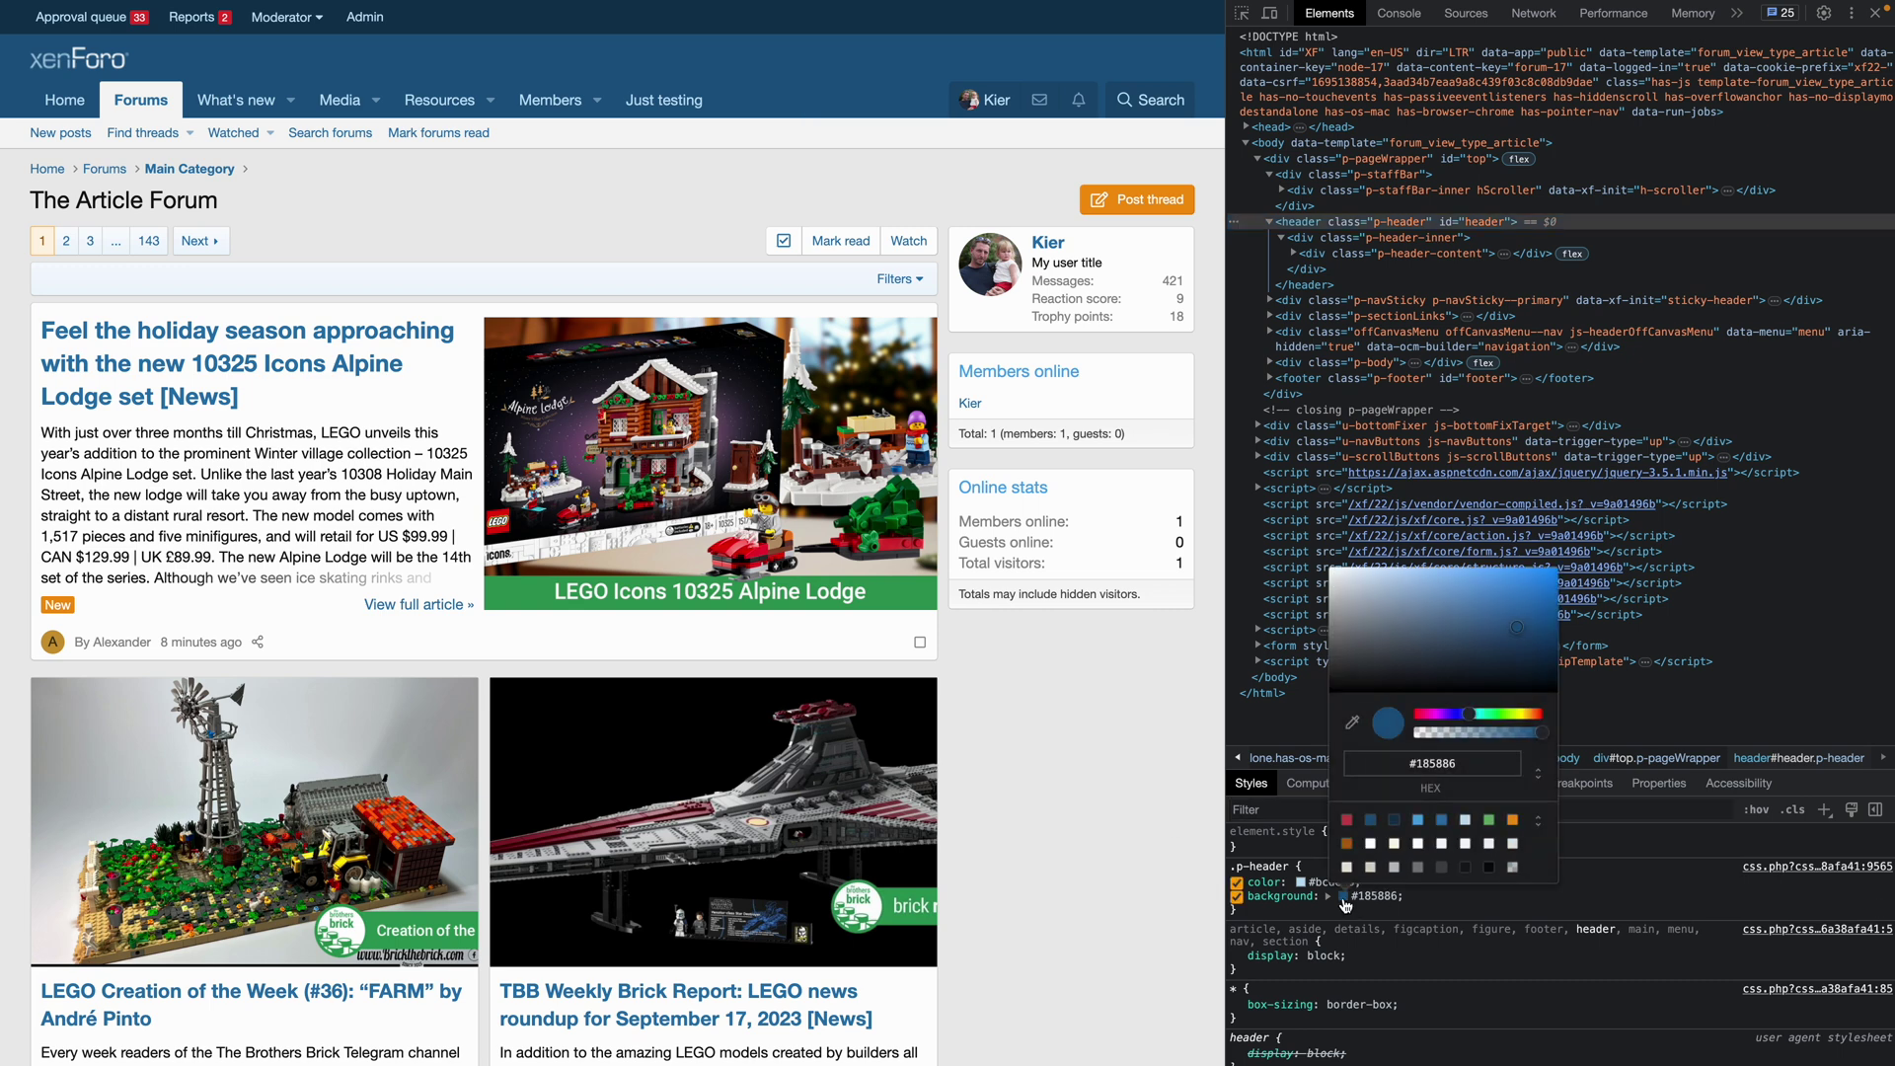
left_click_drag(1513, 719, 1541, 716)
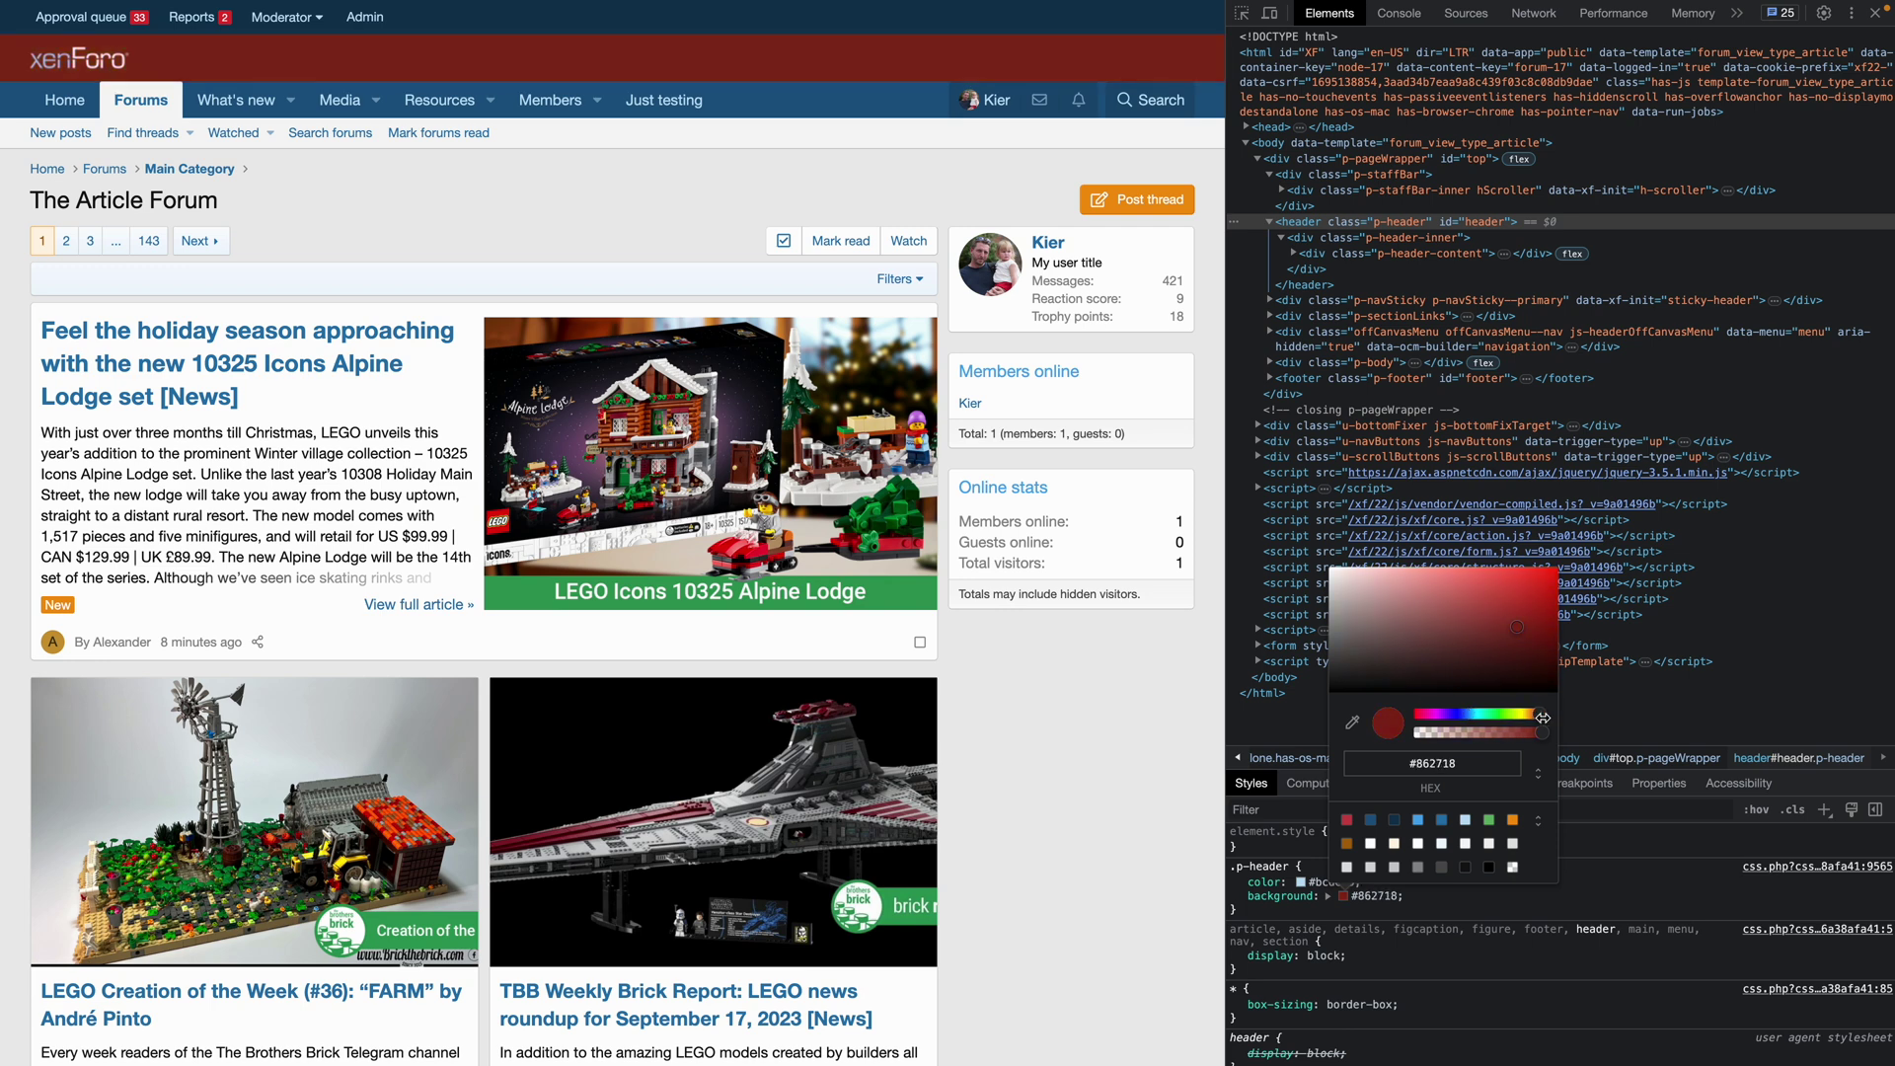
left_click(1527, 594)
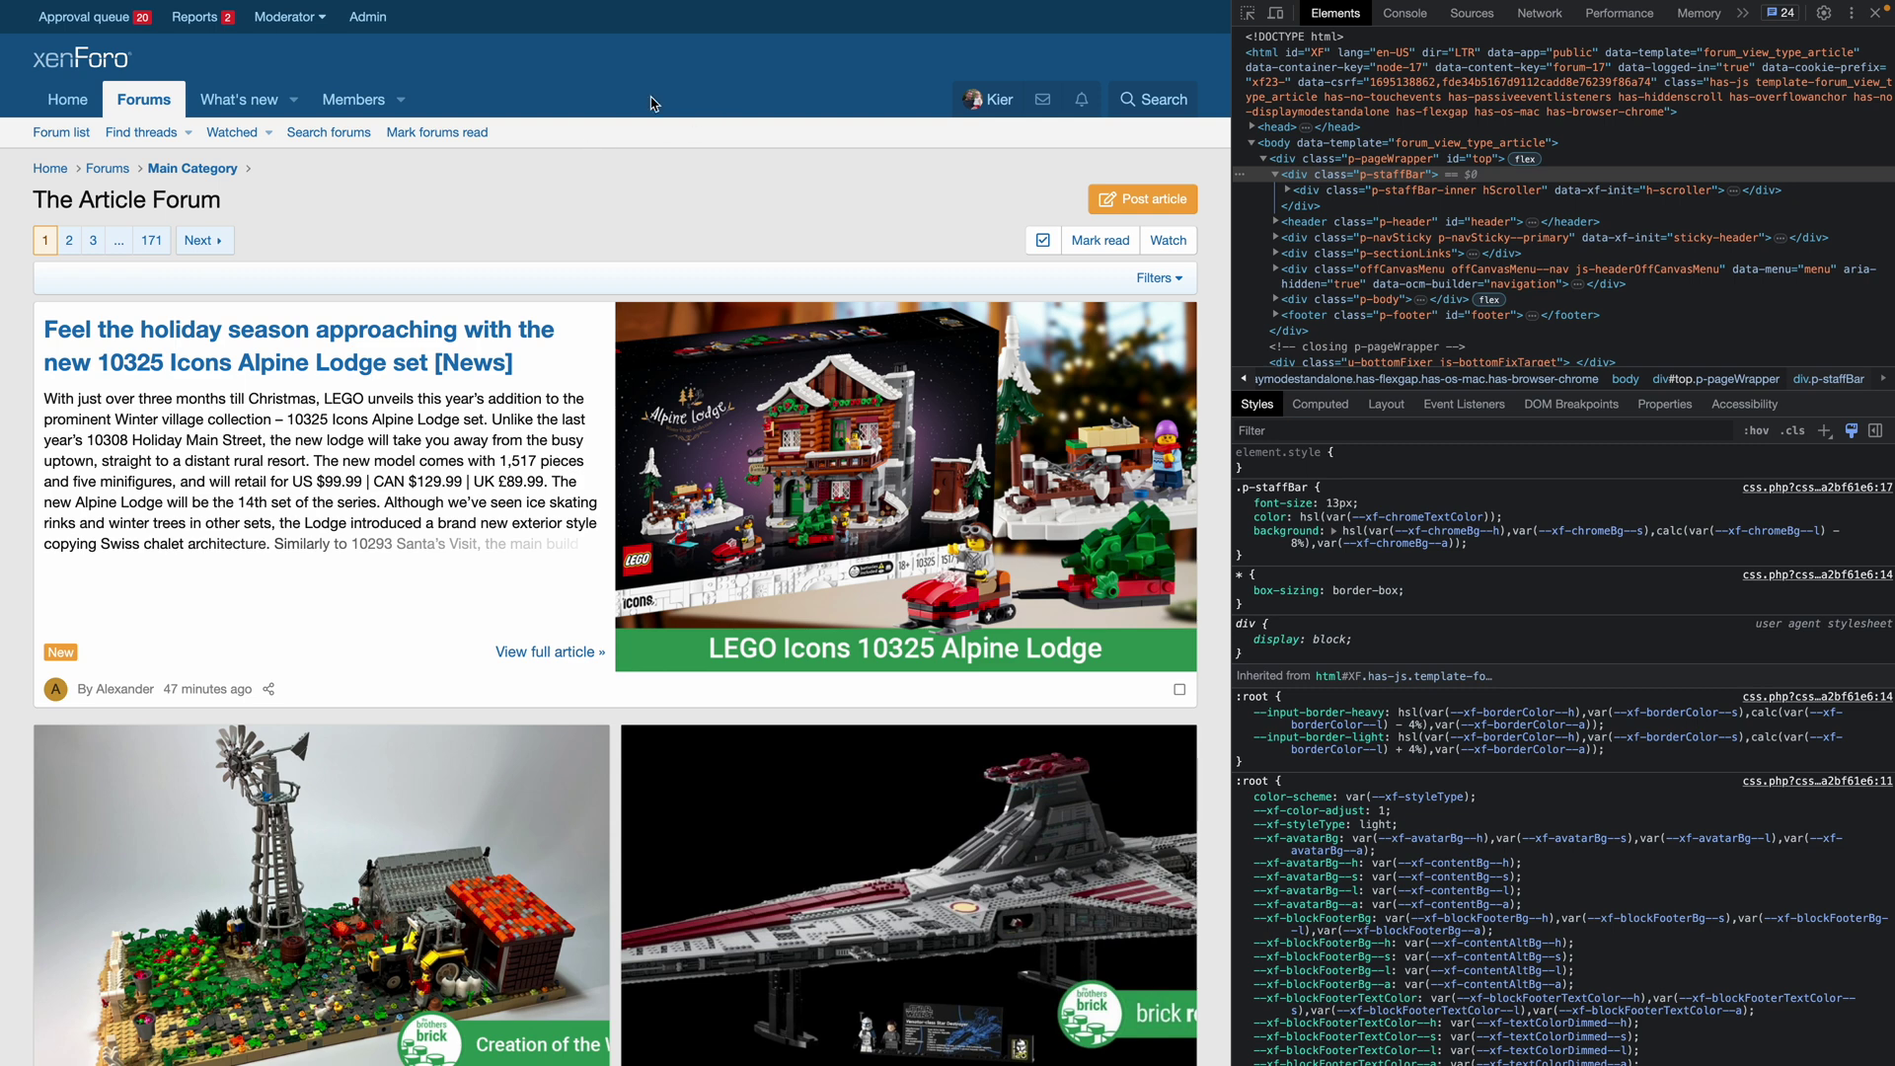
- Inspect the page header content element, revealing .p-header's background hsl(var(--xf-chromeBg))
right_click(681, 75)
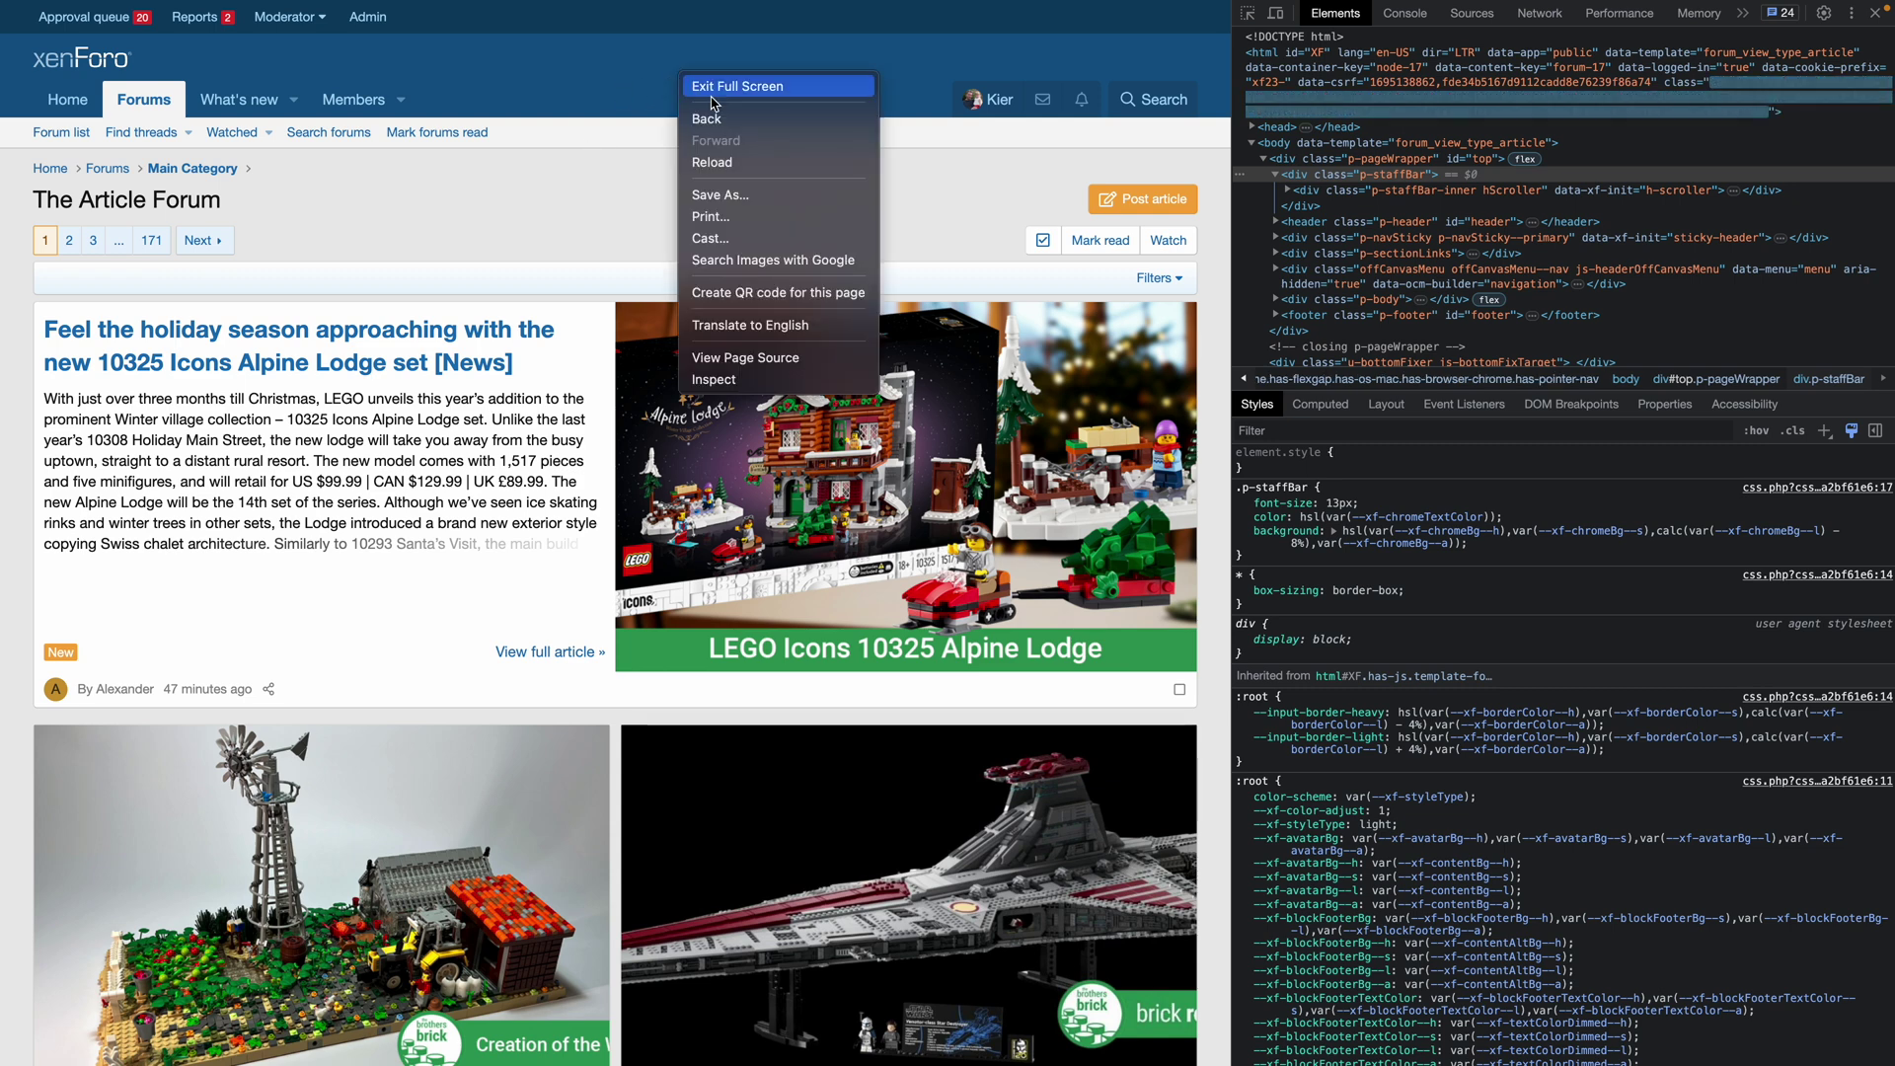
left_click(755, 383)
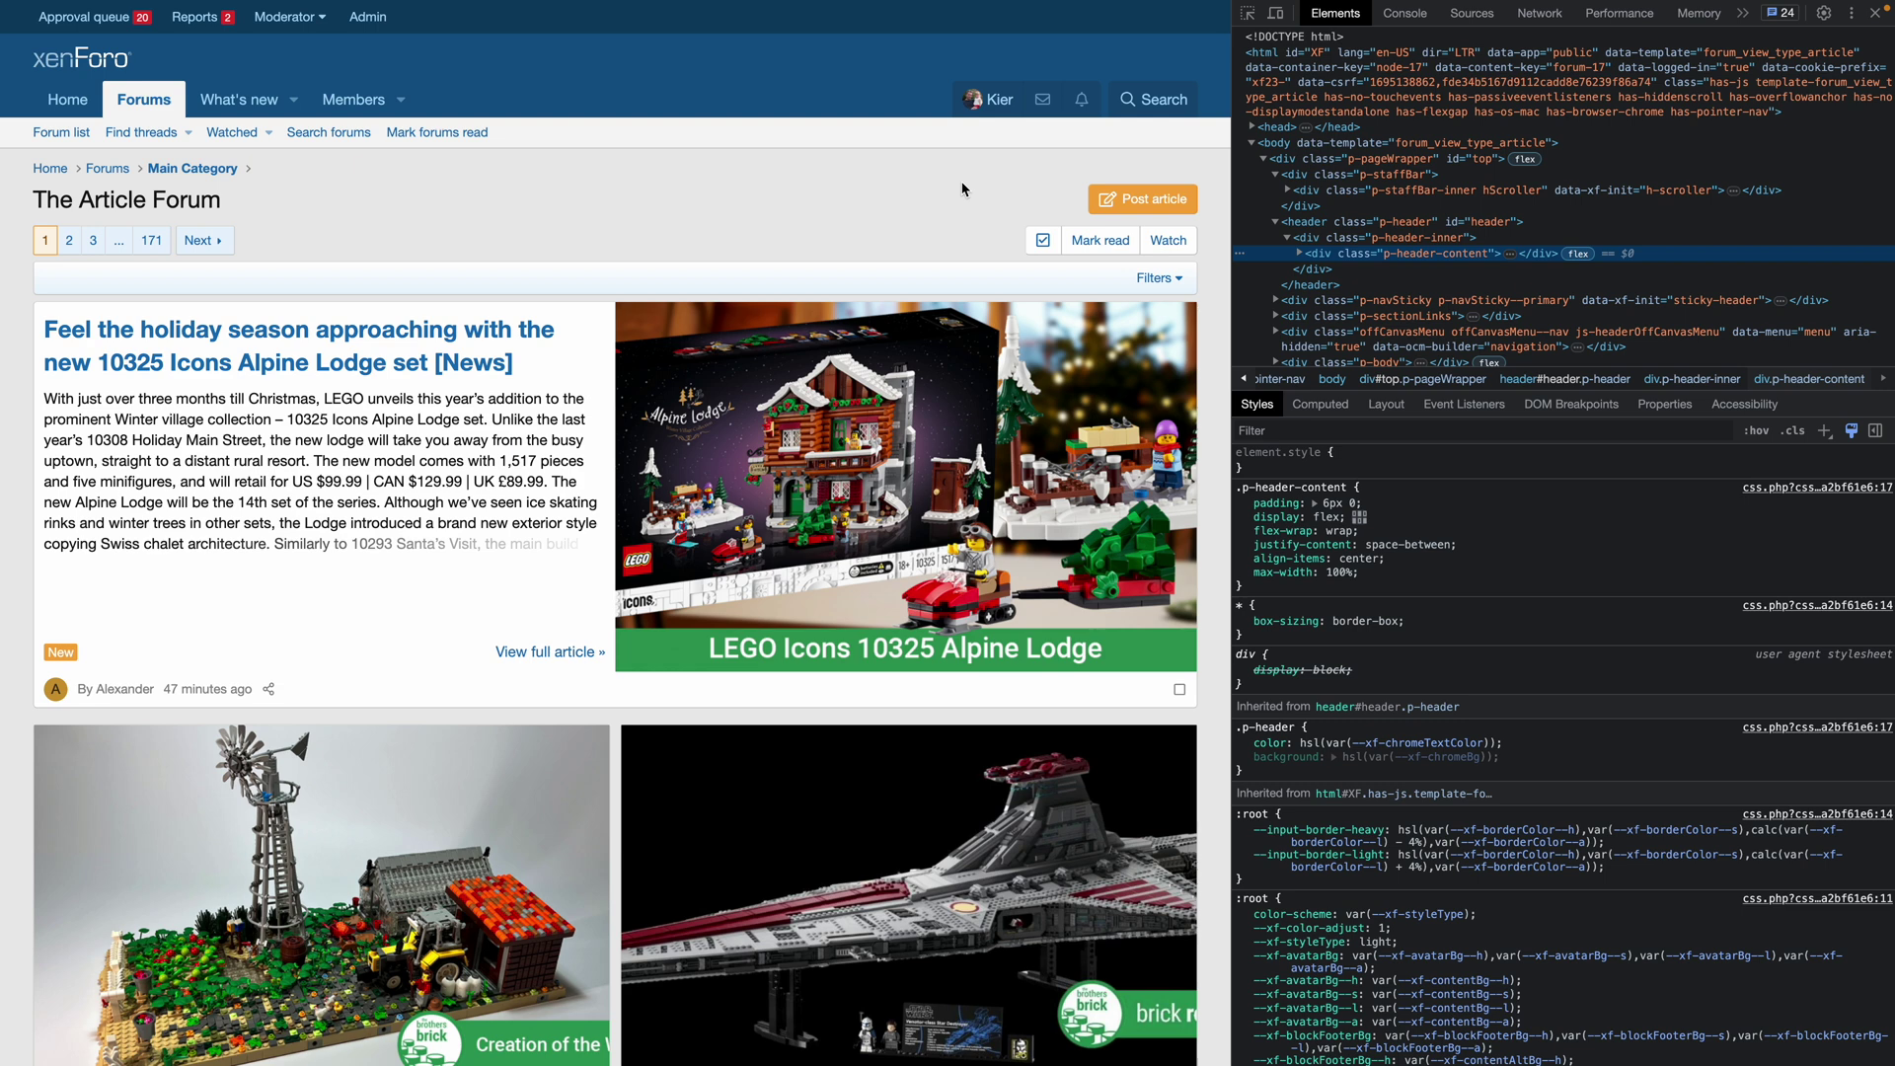
right_click(641, 65)
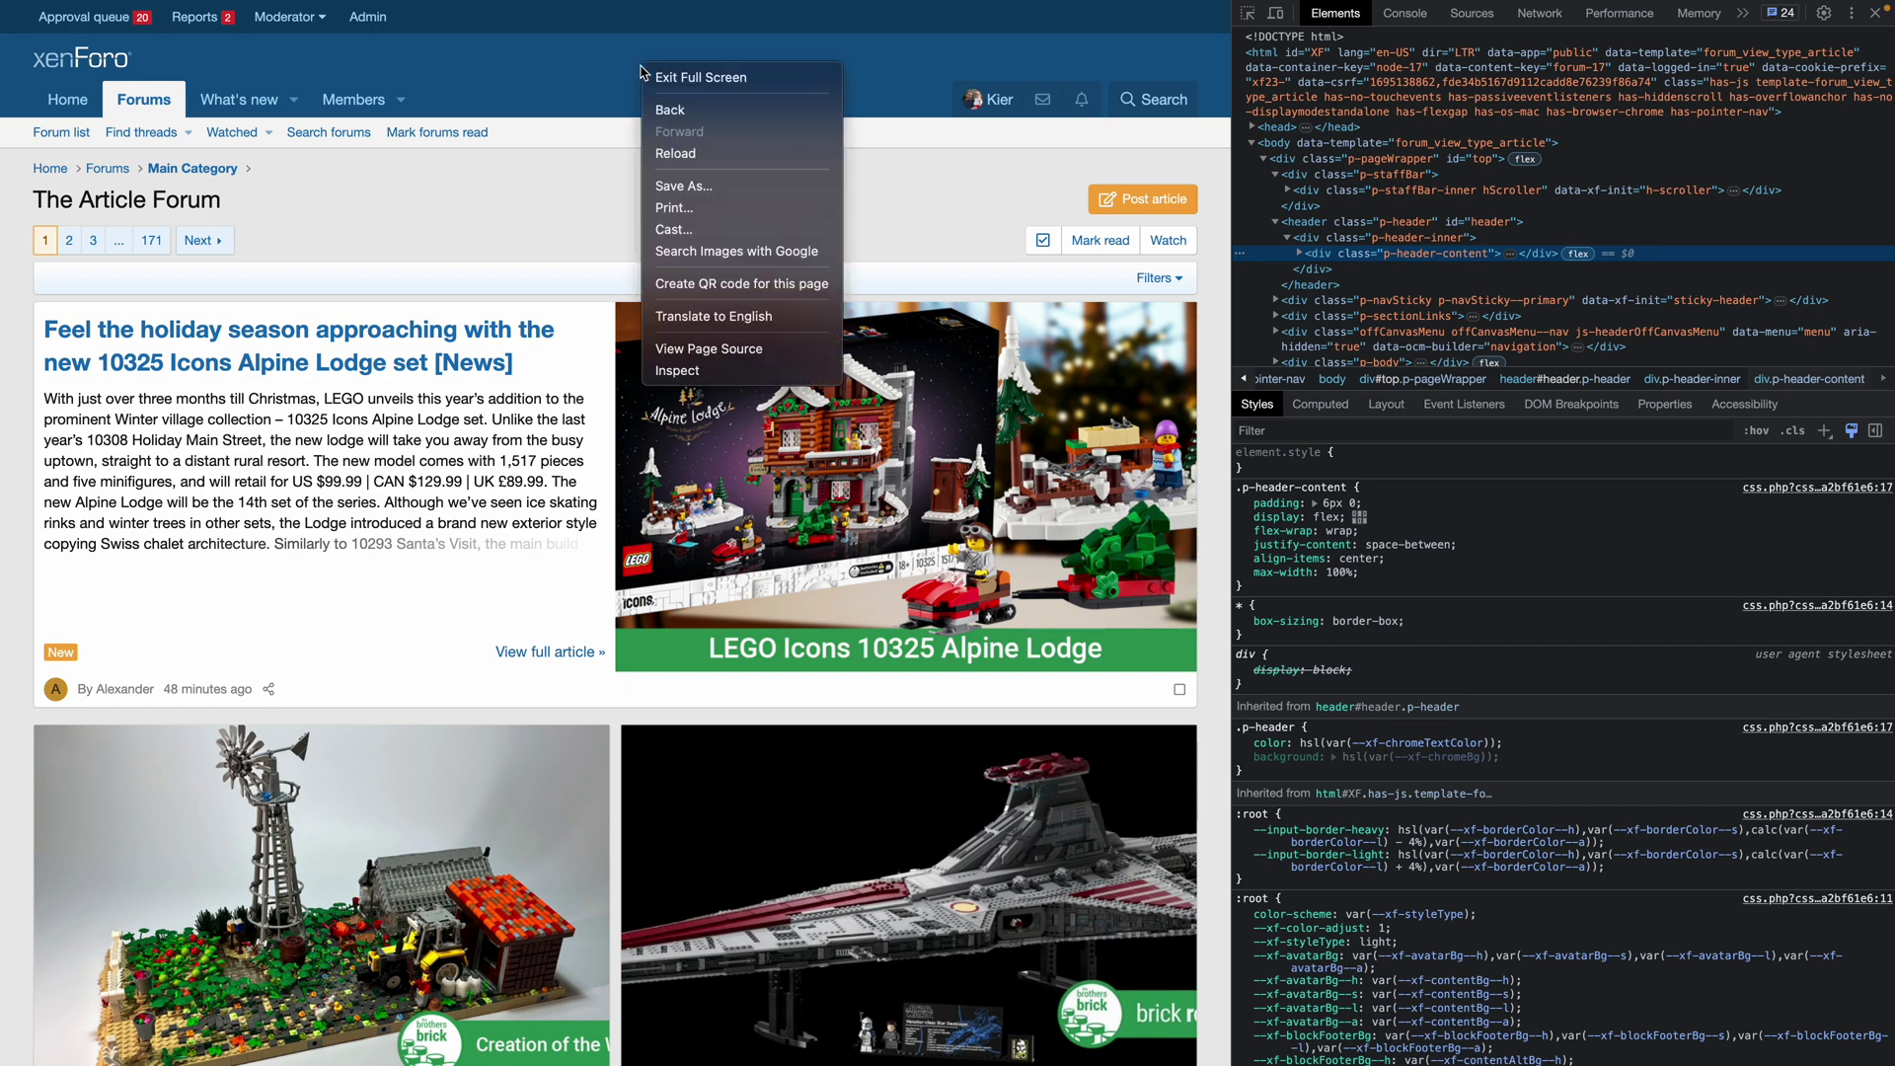
left_click(690, 371)
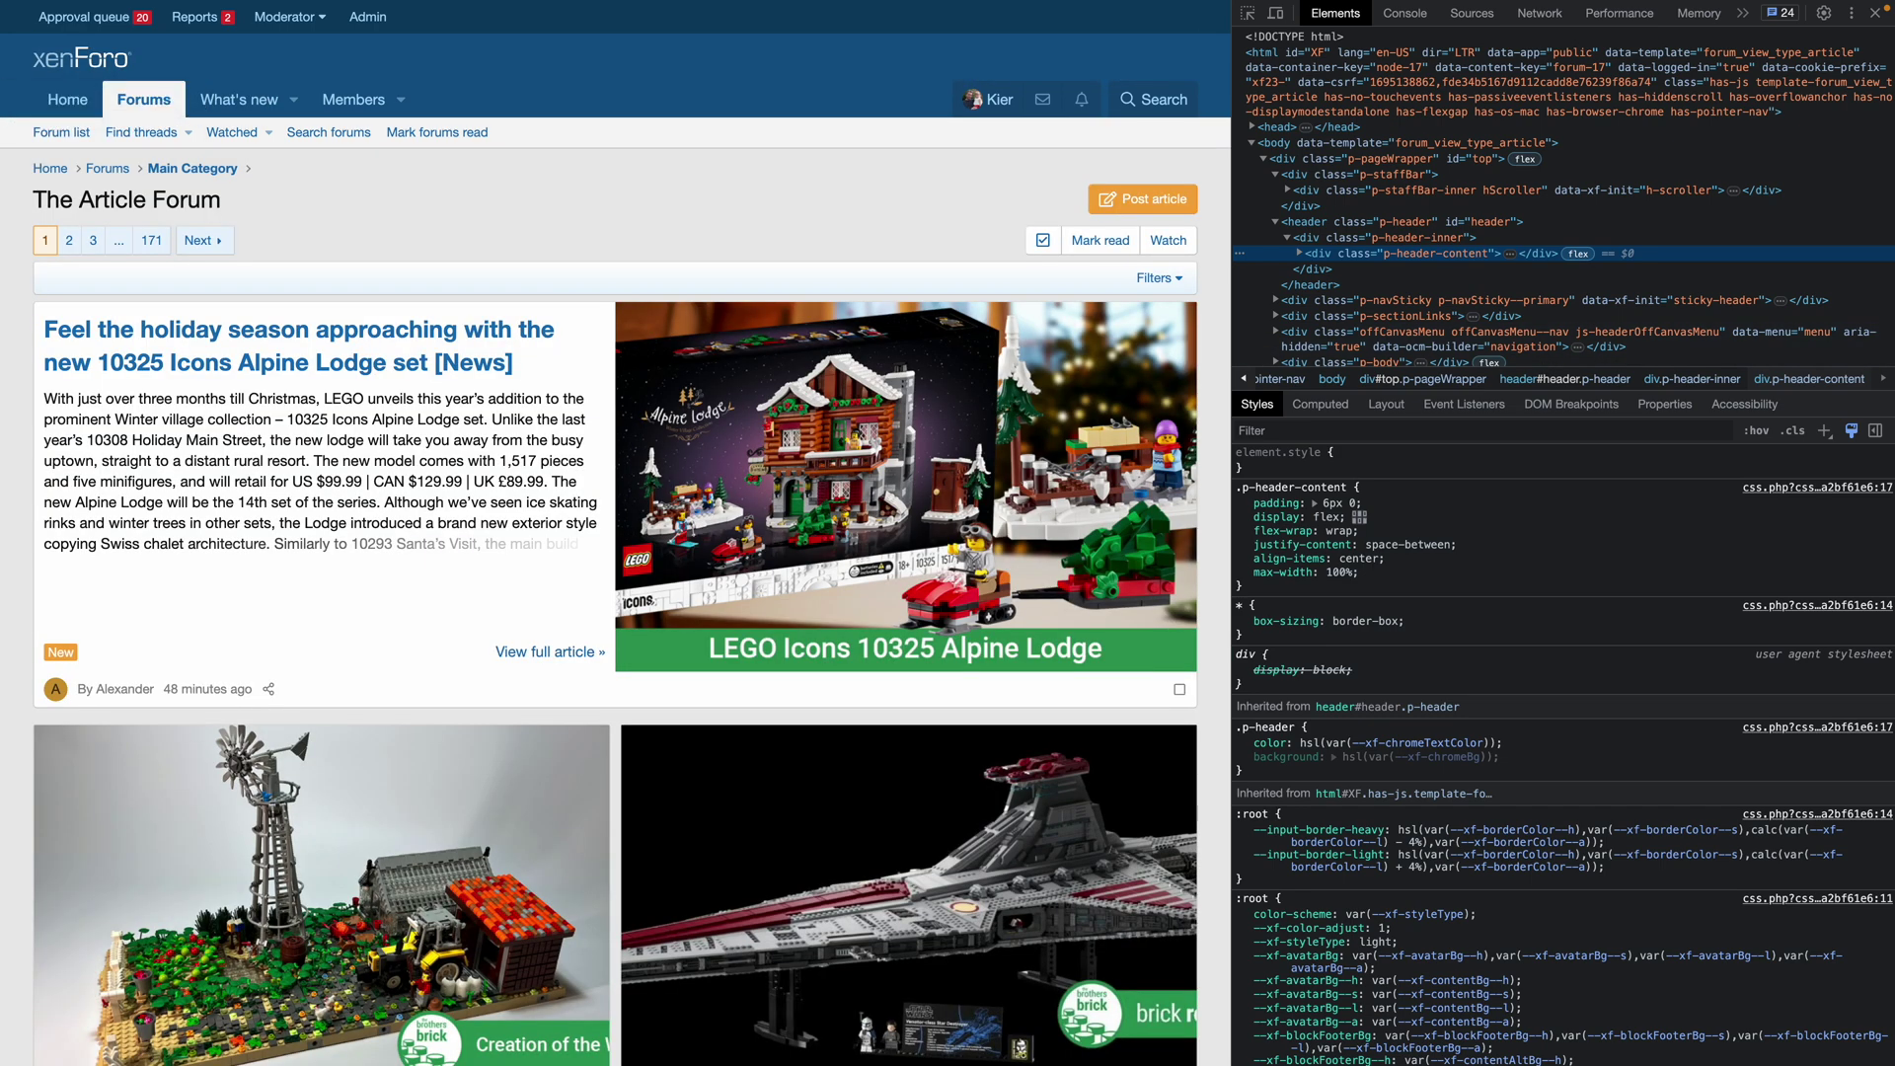
- Emulate prefers-color-scheme: dark so the forum renders in its dark style
left_click(1851, 431)
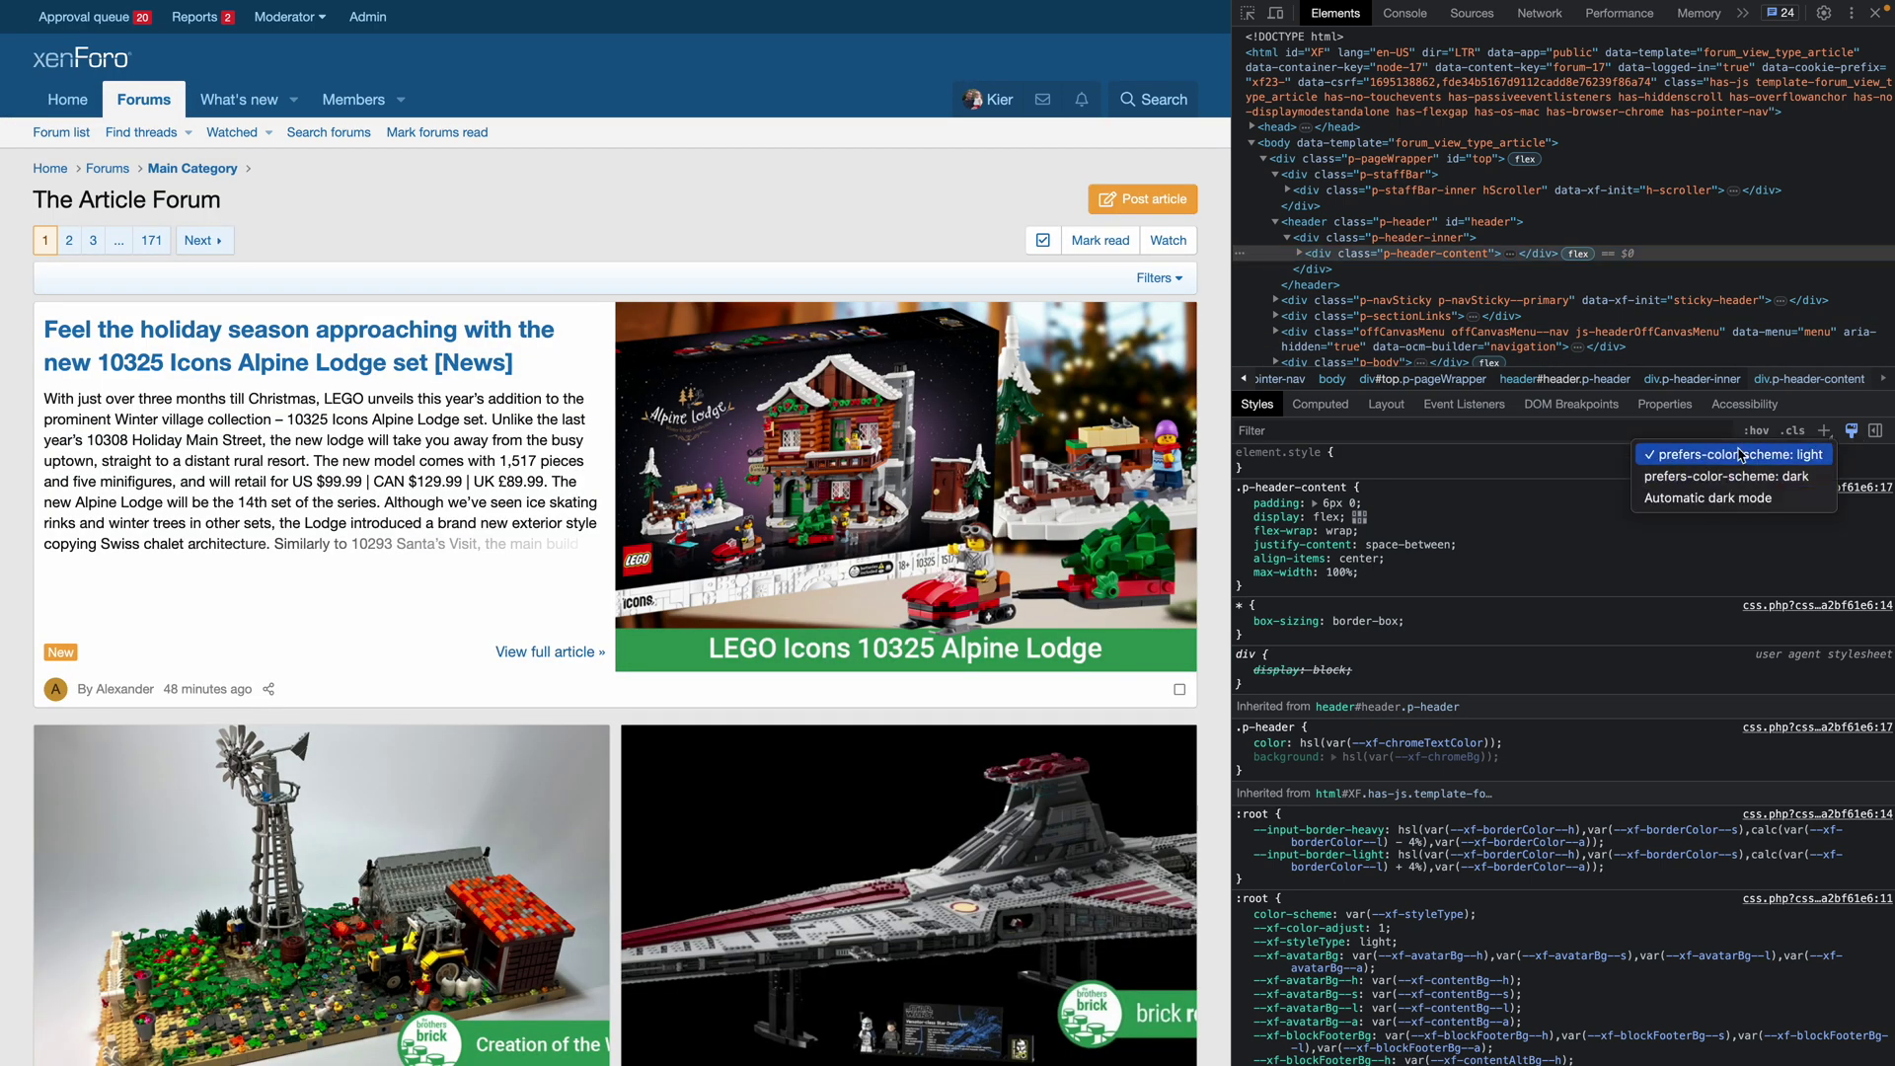
left_click(1713, 476)
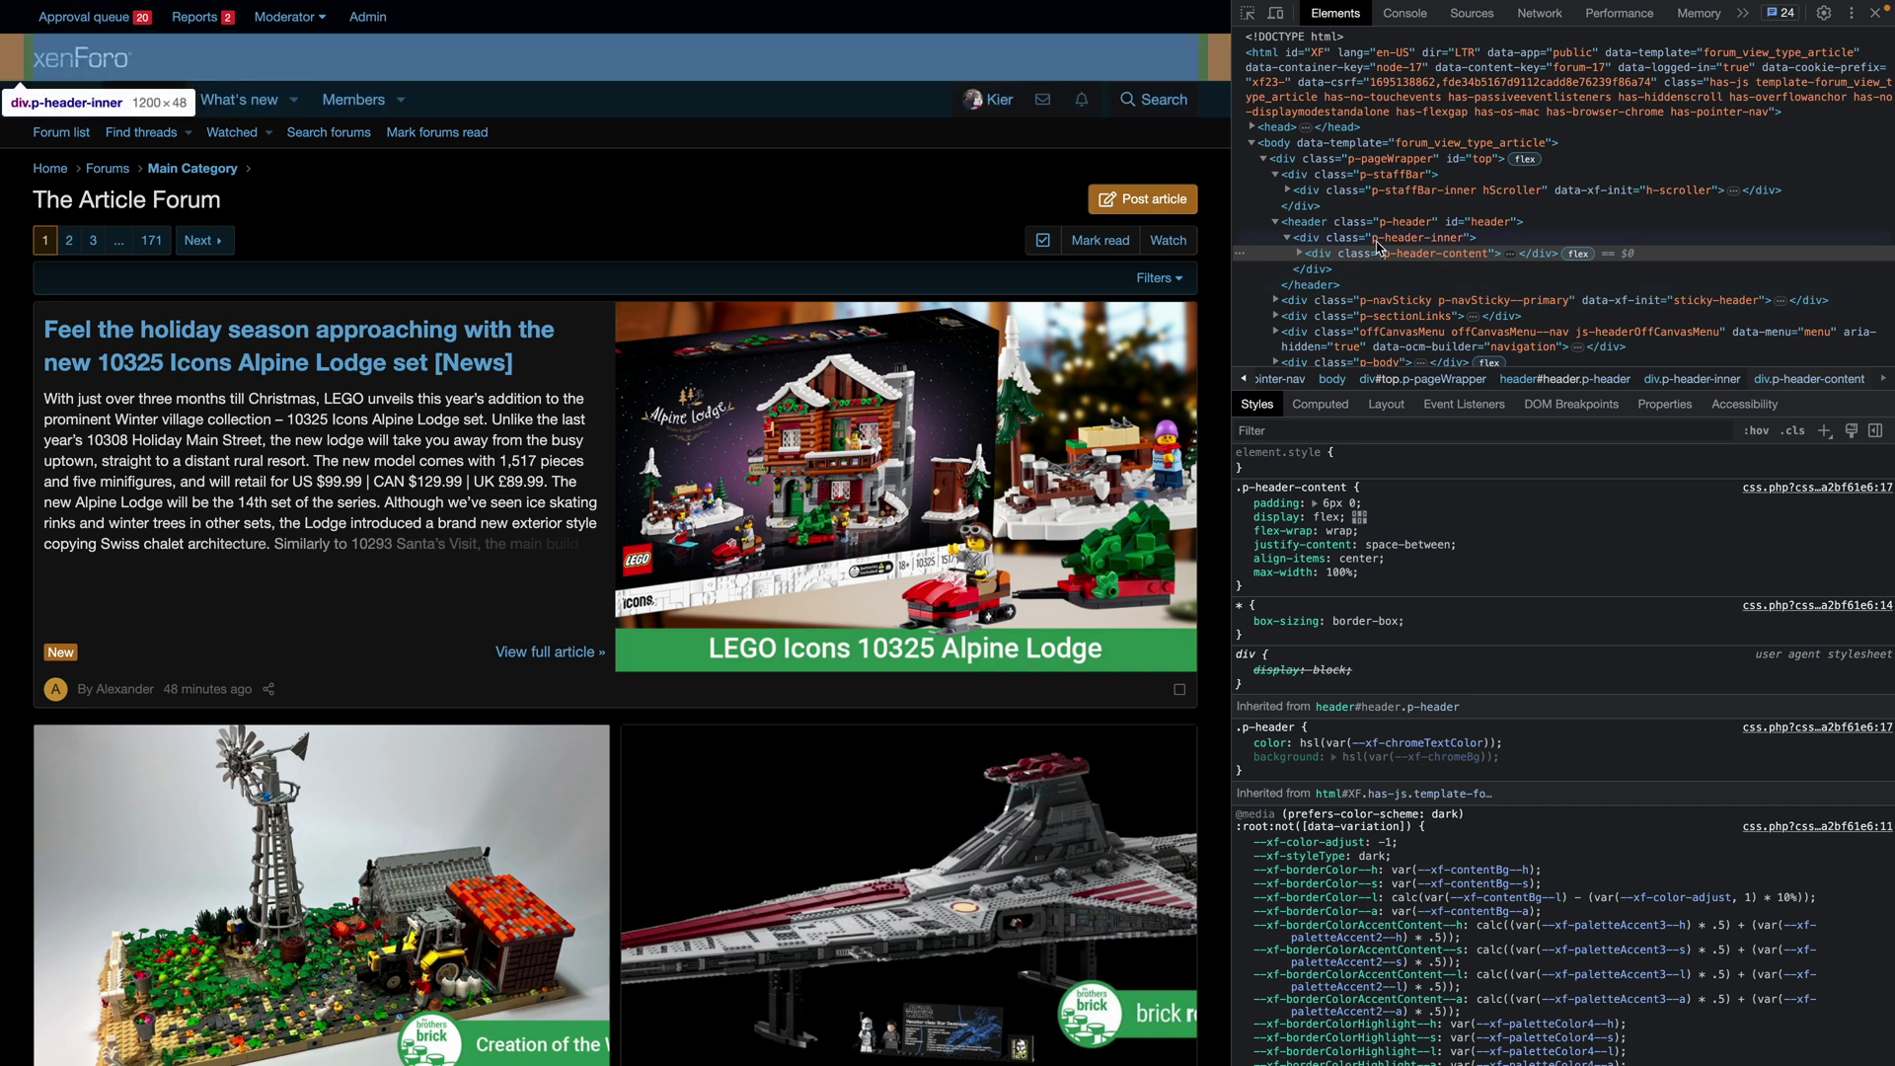
- Trace header.p-header's --xf-chromeBg to --xf-paletteColor5, hue 205 and saturation 60%
left_click(1409, 228)
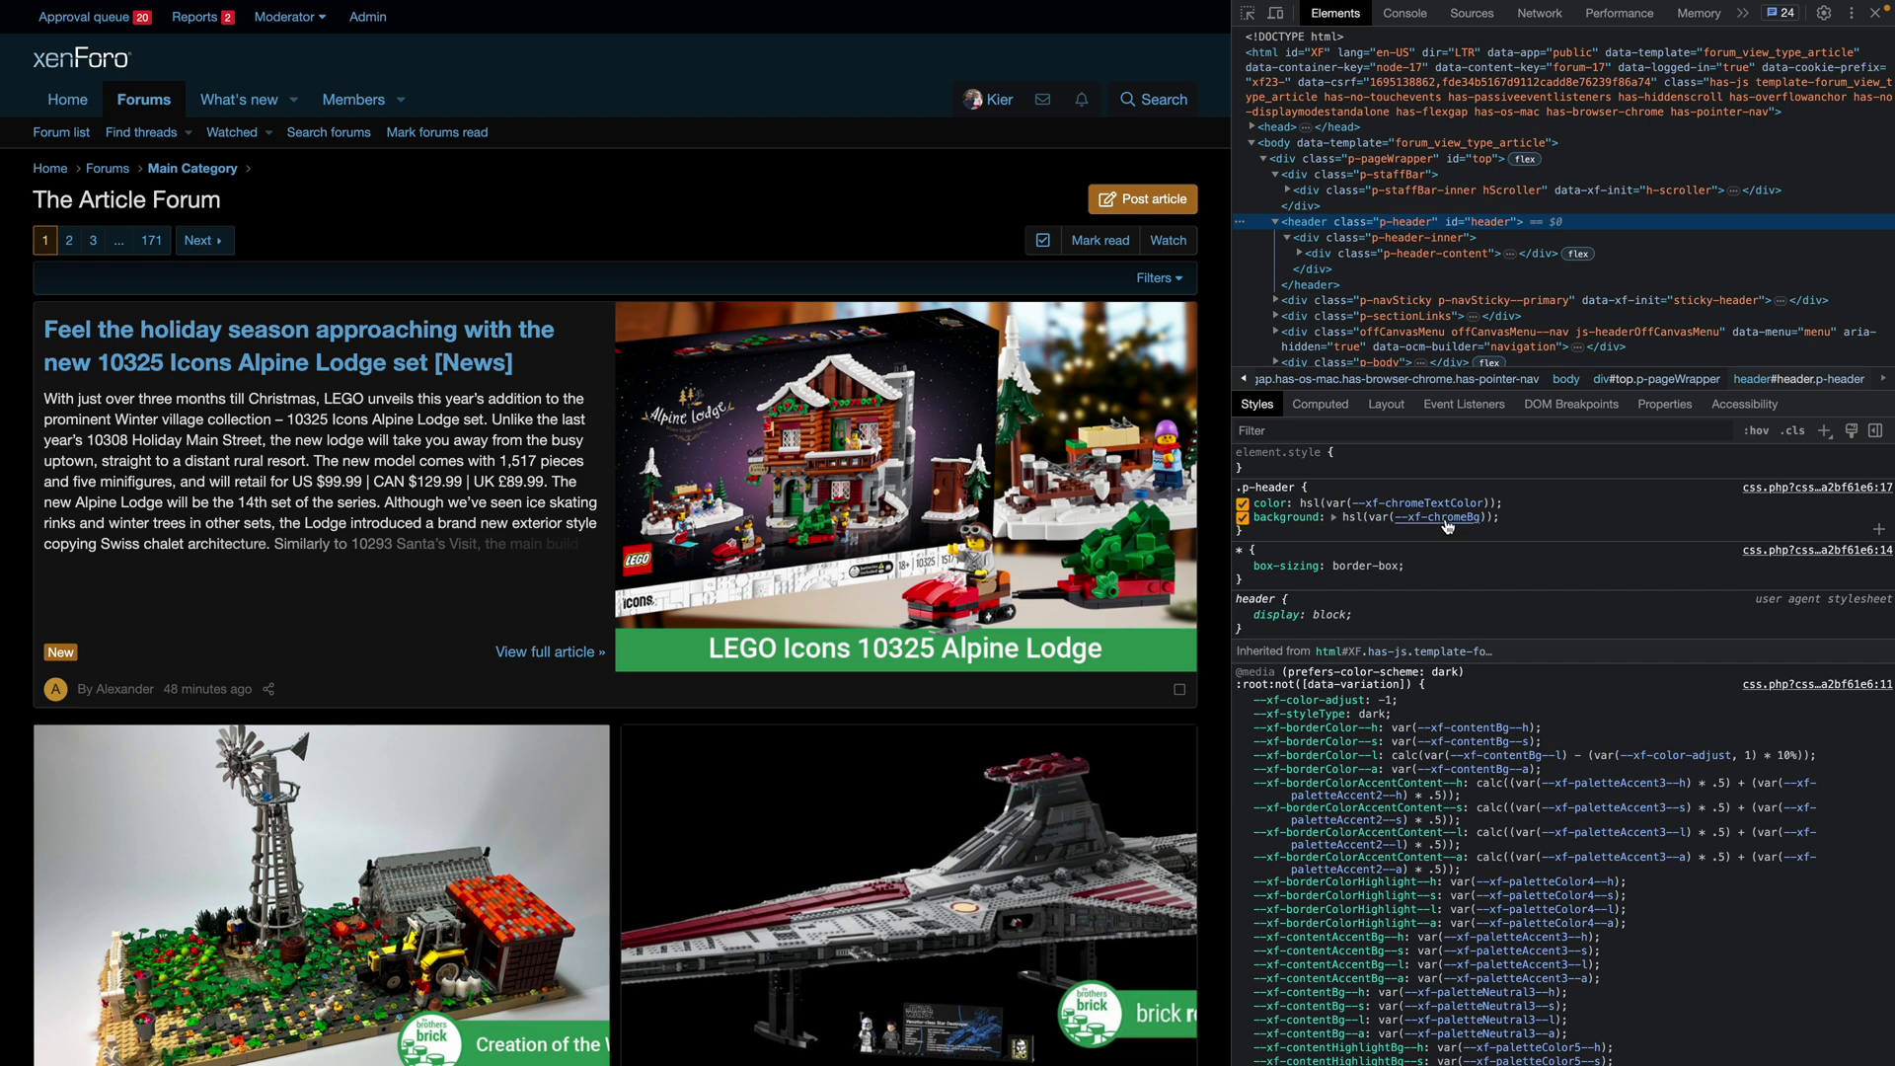
mouse_move(1448, 527)
left_click(1443, 526)
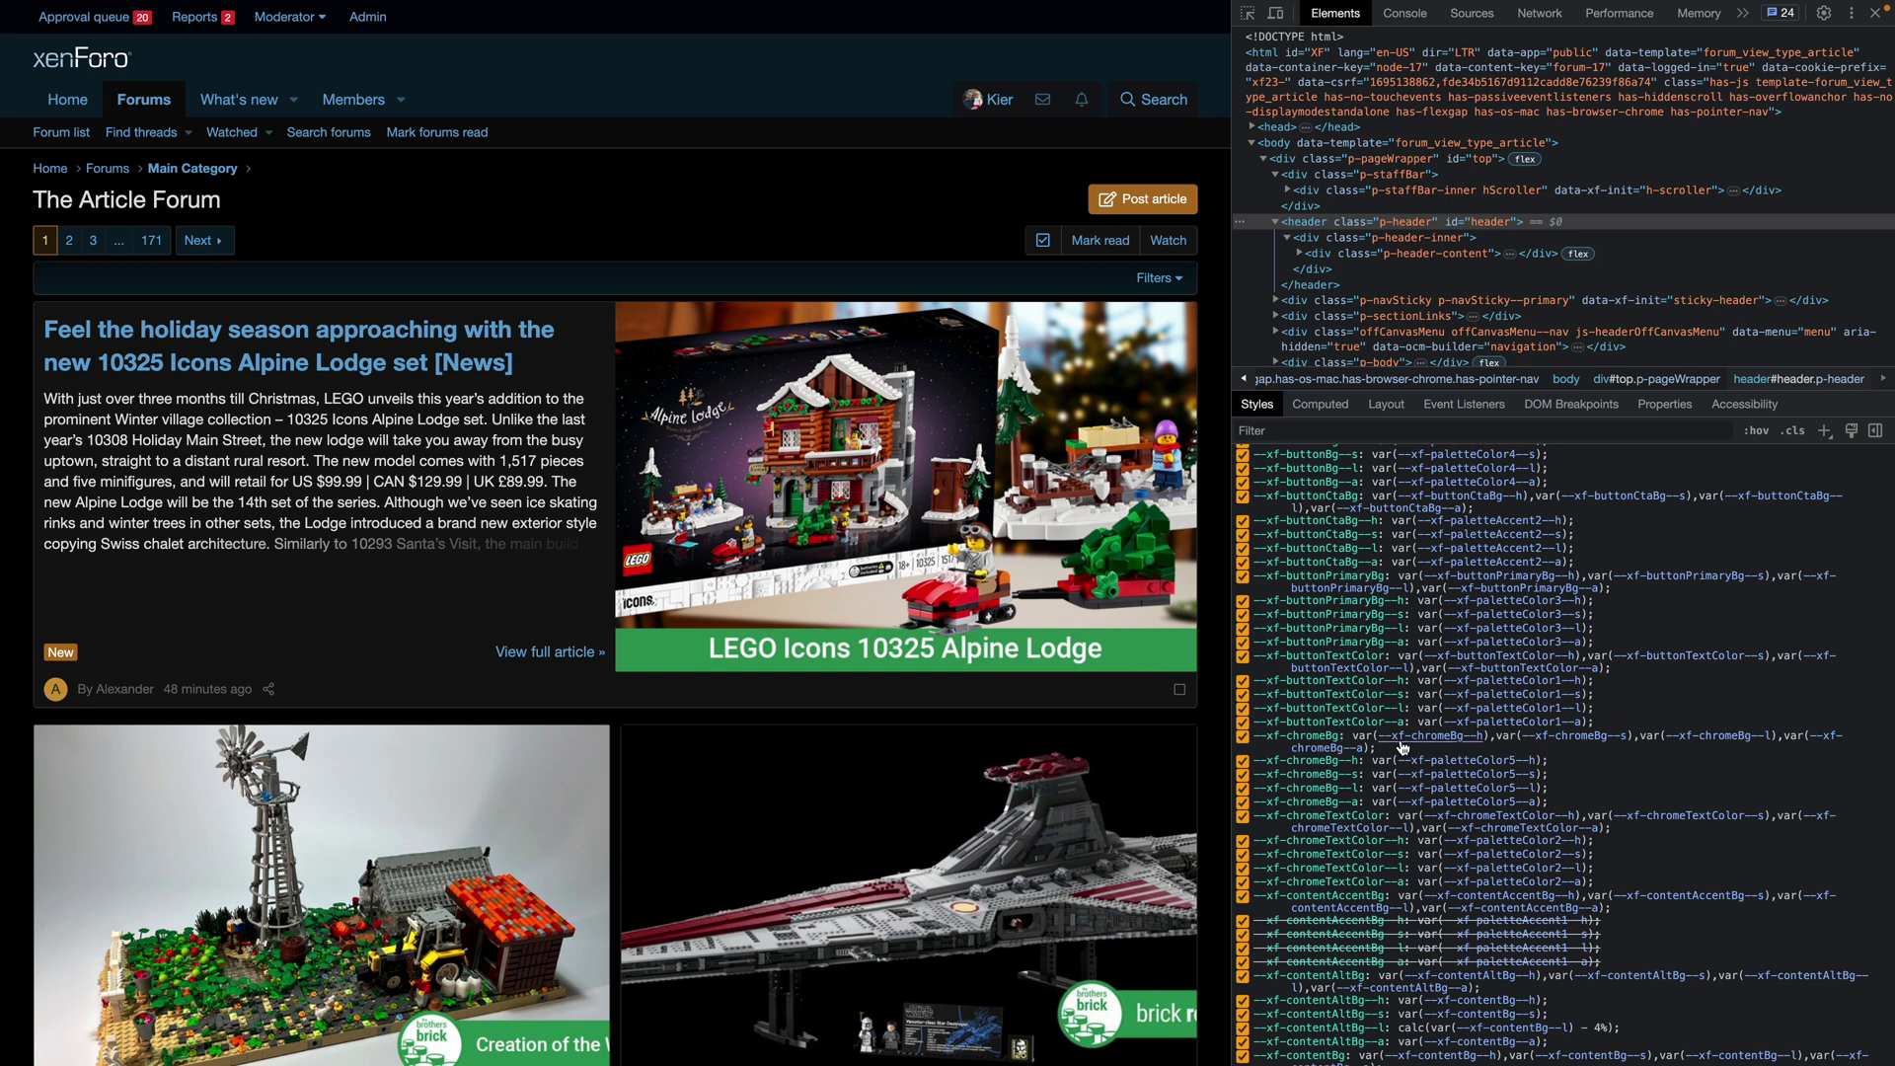
mouse_move(1427, 745)
left_click(1454, 741)
- Change the dark --xf-paletteColor5 hue from 205 to 0, turning the header deep red
mouse_move(1478, 769)
left_click(1494, 769)
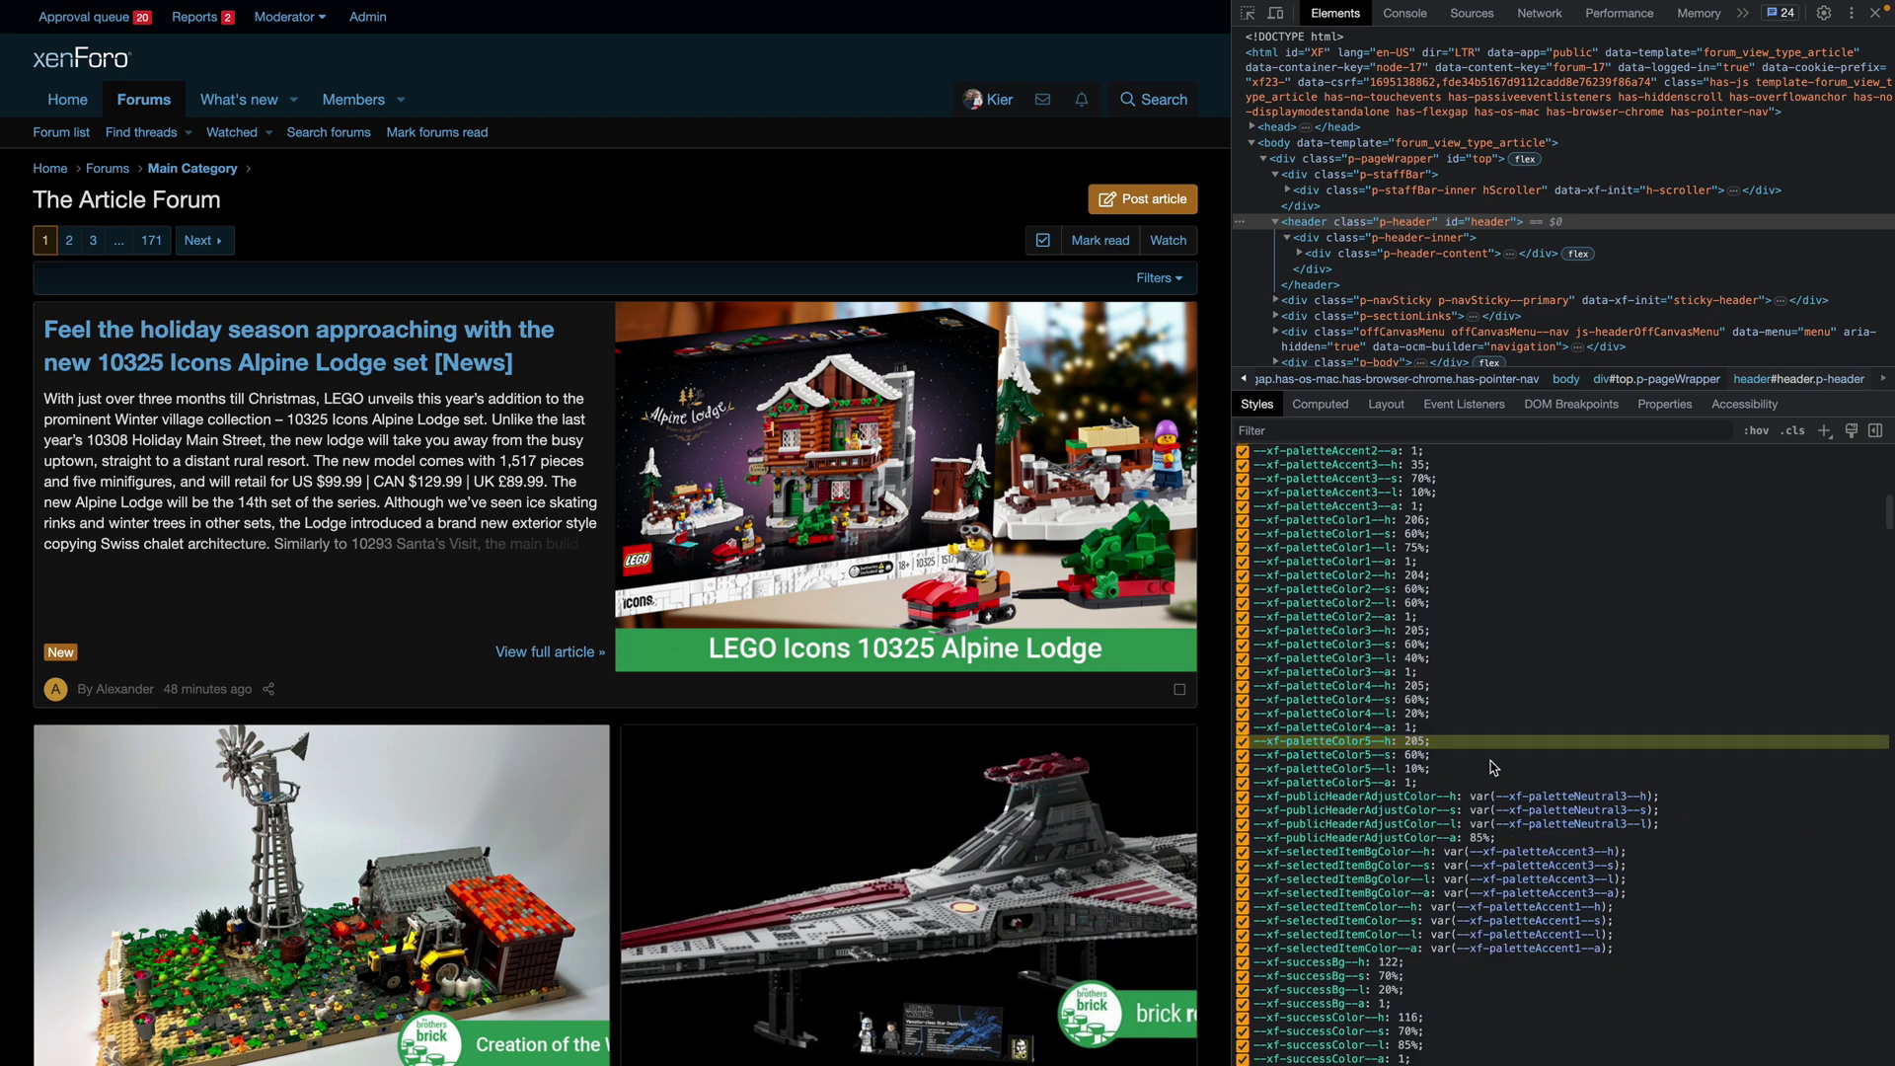
left_click(1410, 740)
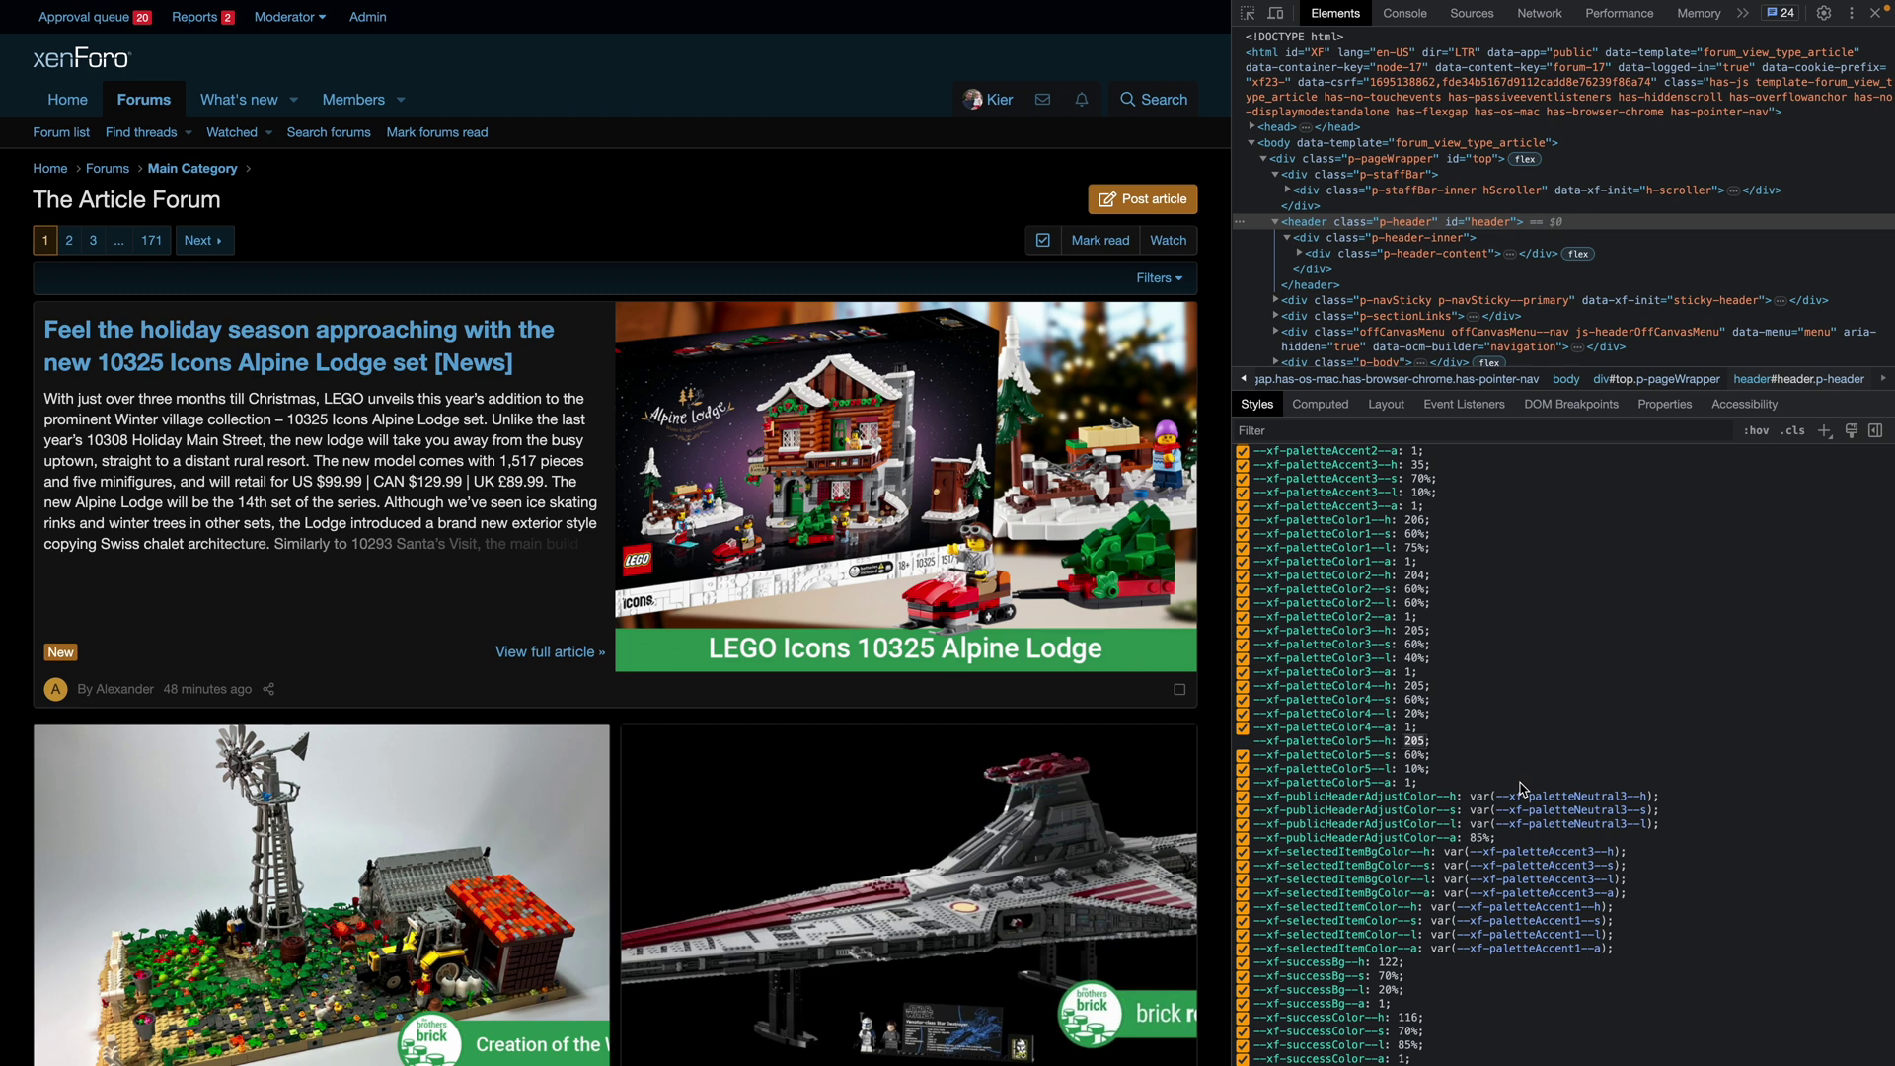
type("0")
key("Tab")
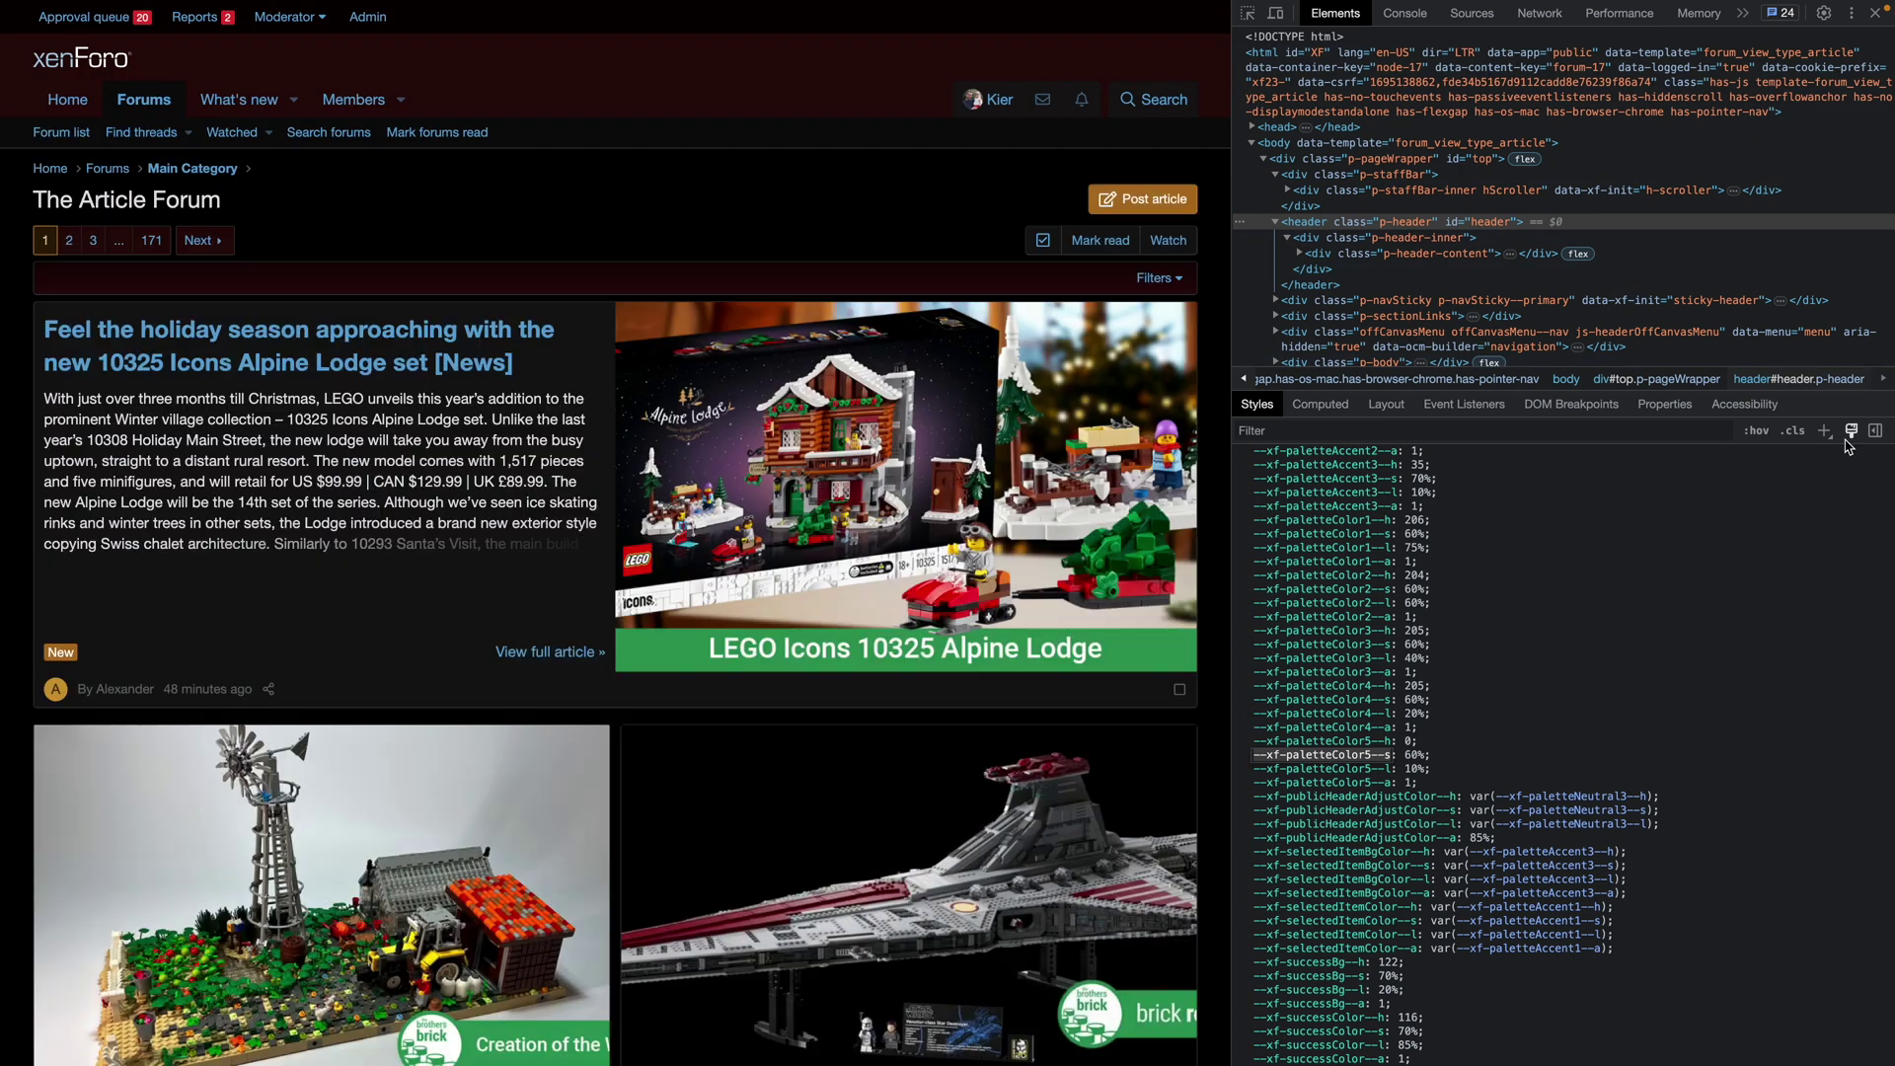
- Switch the colour-scheme emulation back to light mode
left_click(1852, 441)
left_click(1722, 452)
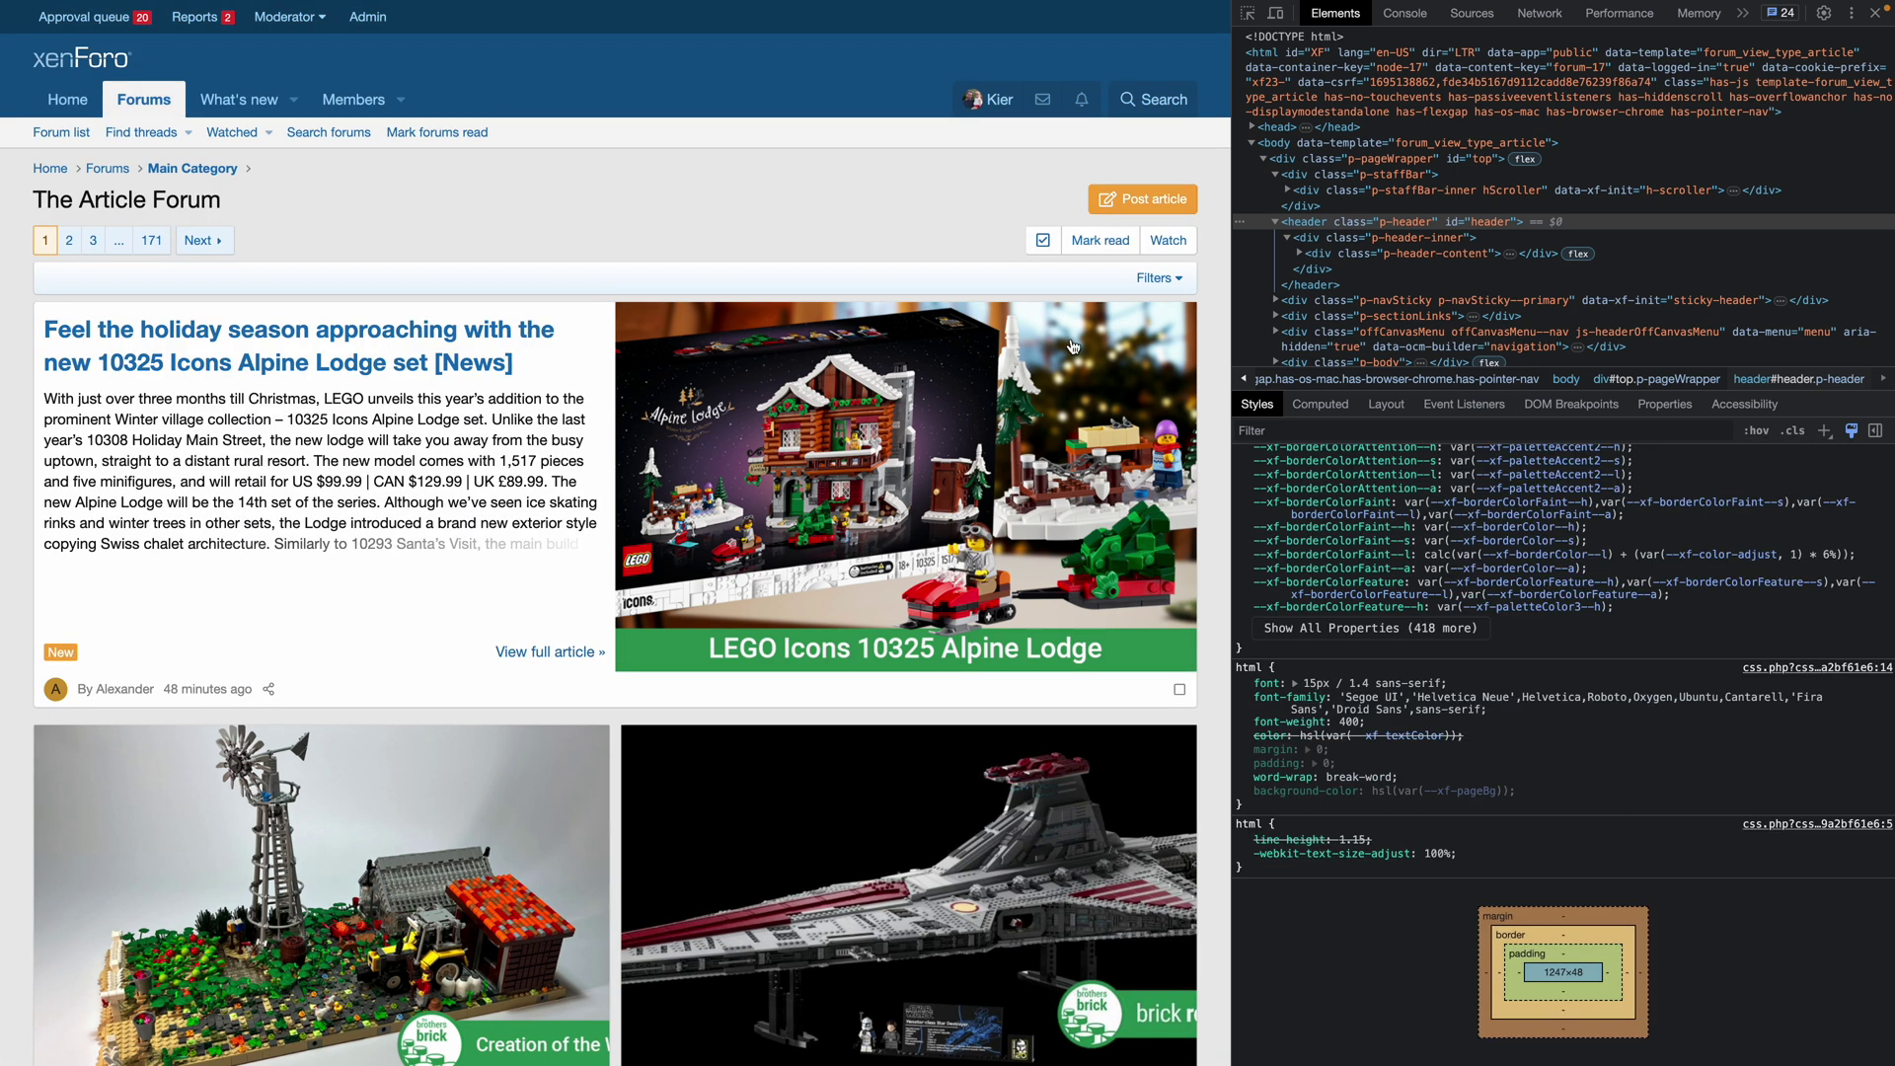
scroll(1456, 714, "up", 5)
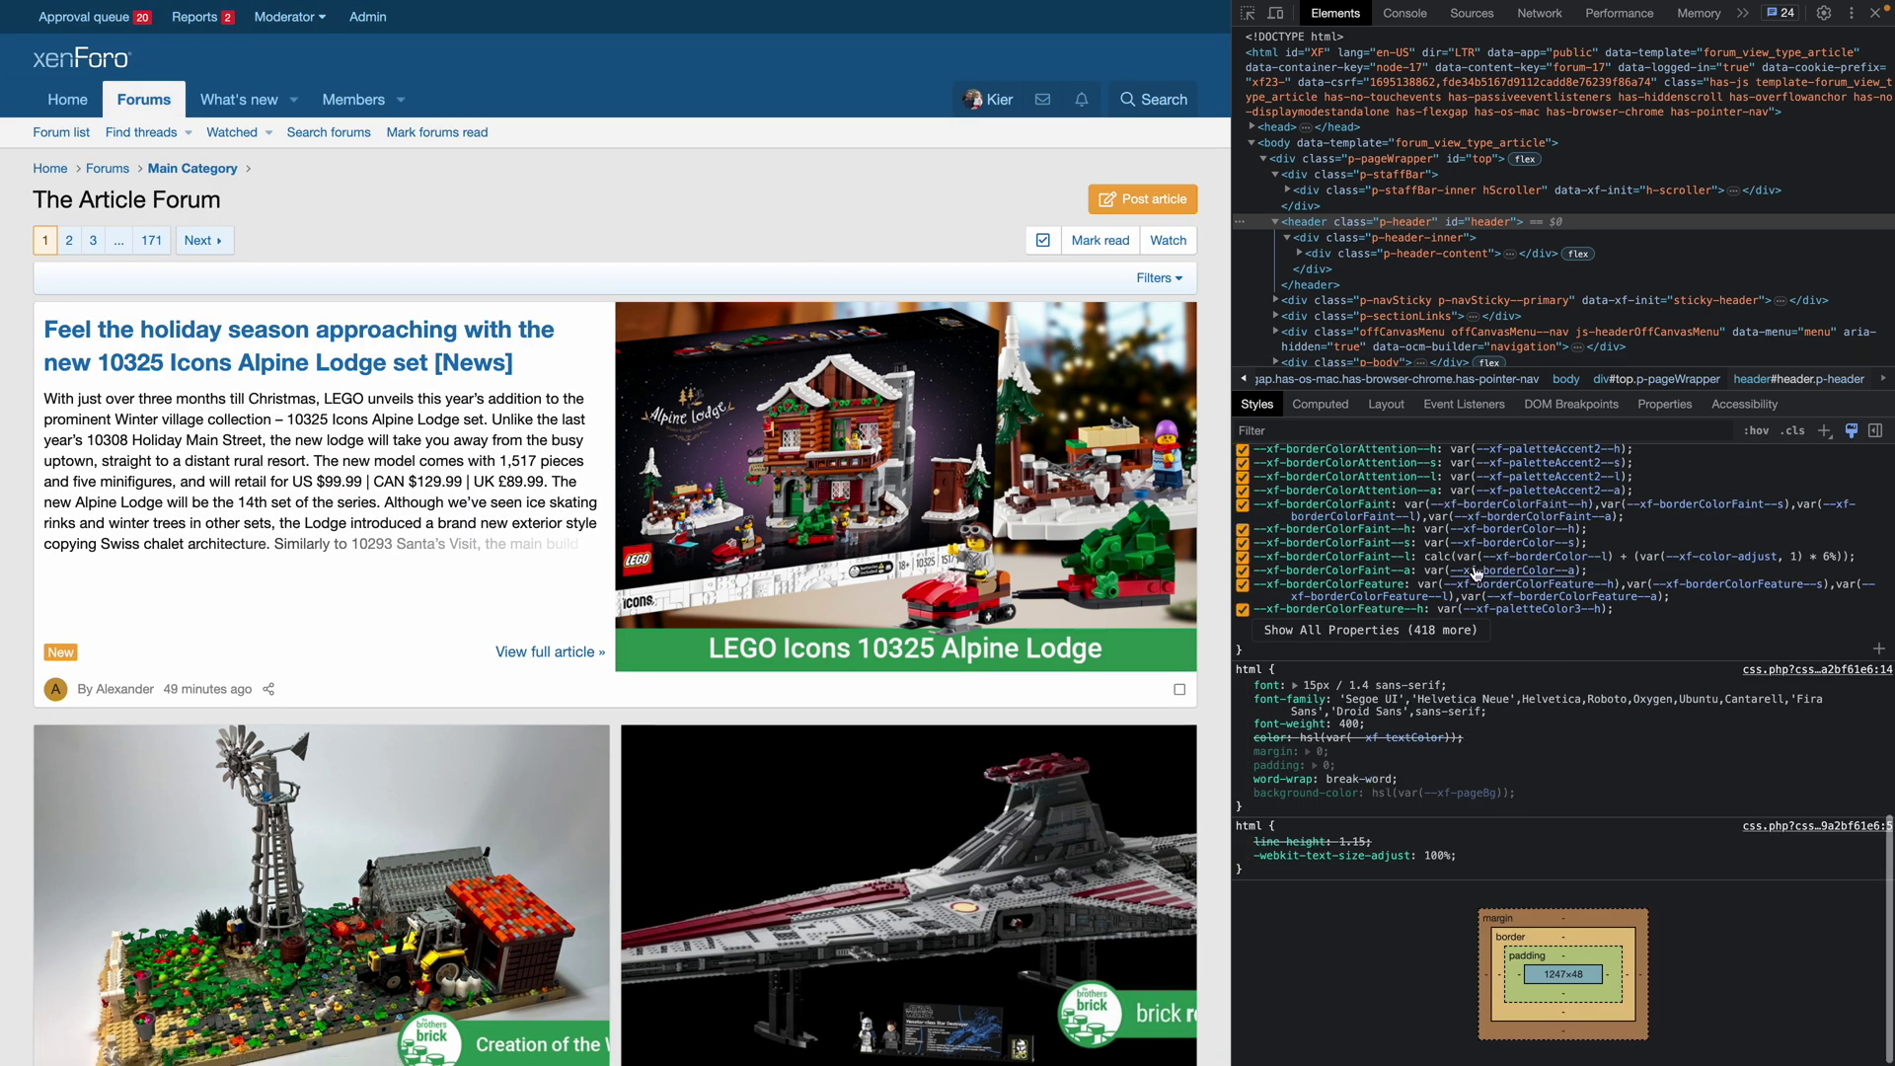
- Follow the light header's --xf-chromeBg to --xf-paletteColor5--h and set it to 0
right_click(829, 64)
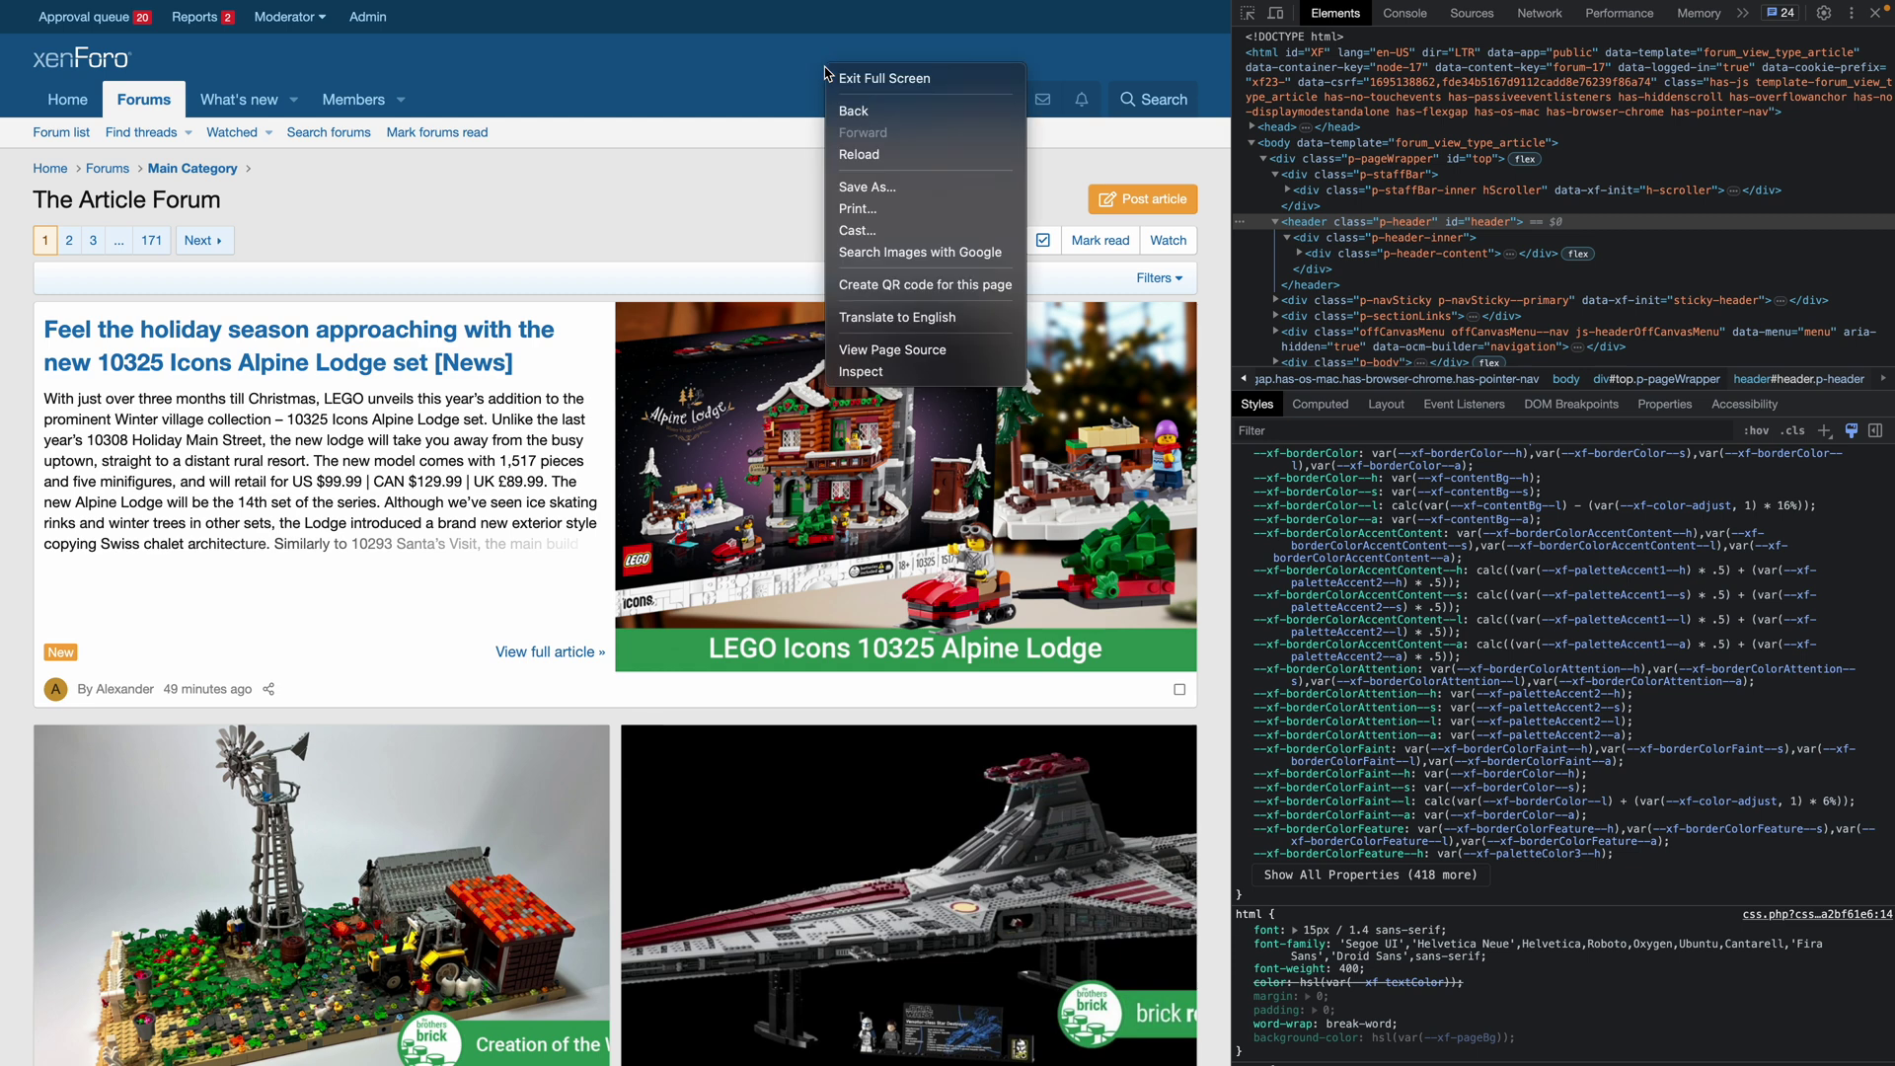
left_click(865, 372)
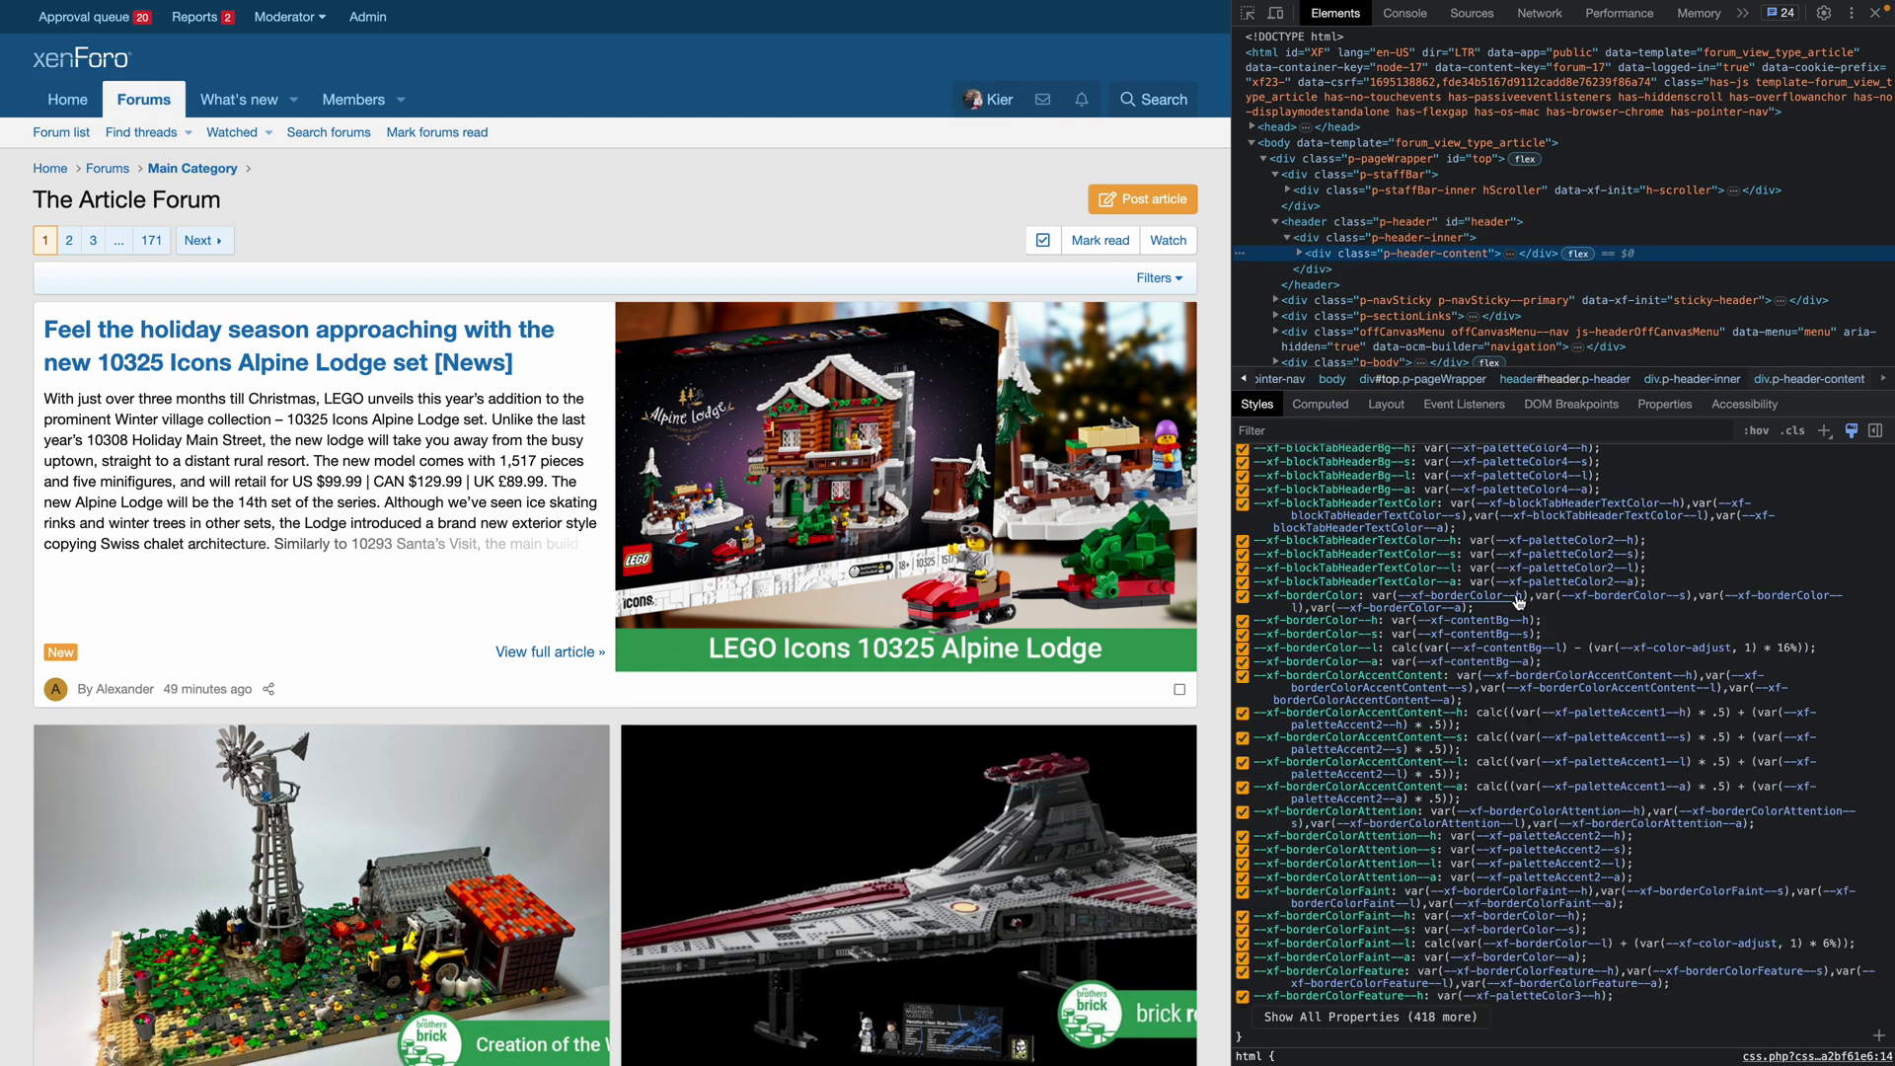
left_click(1382, 222)
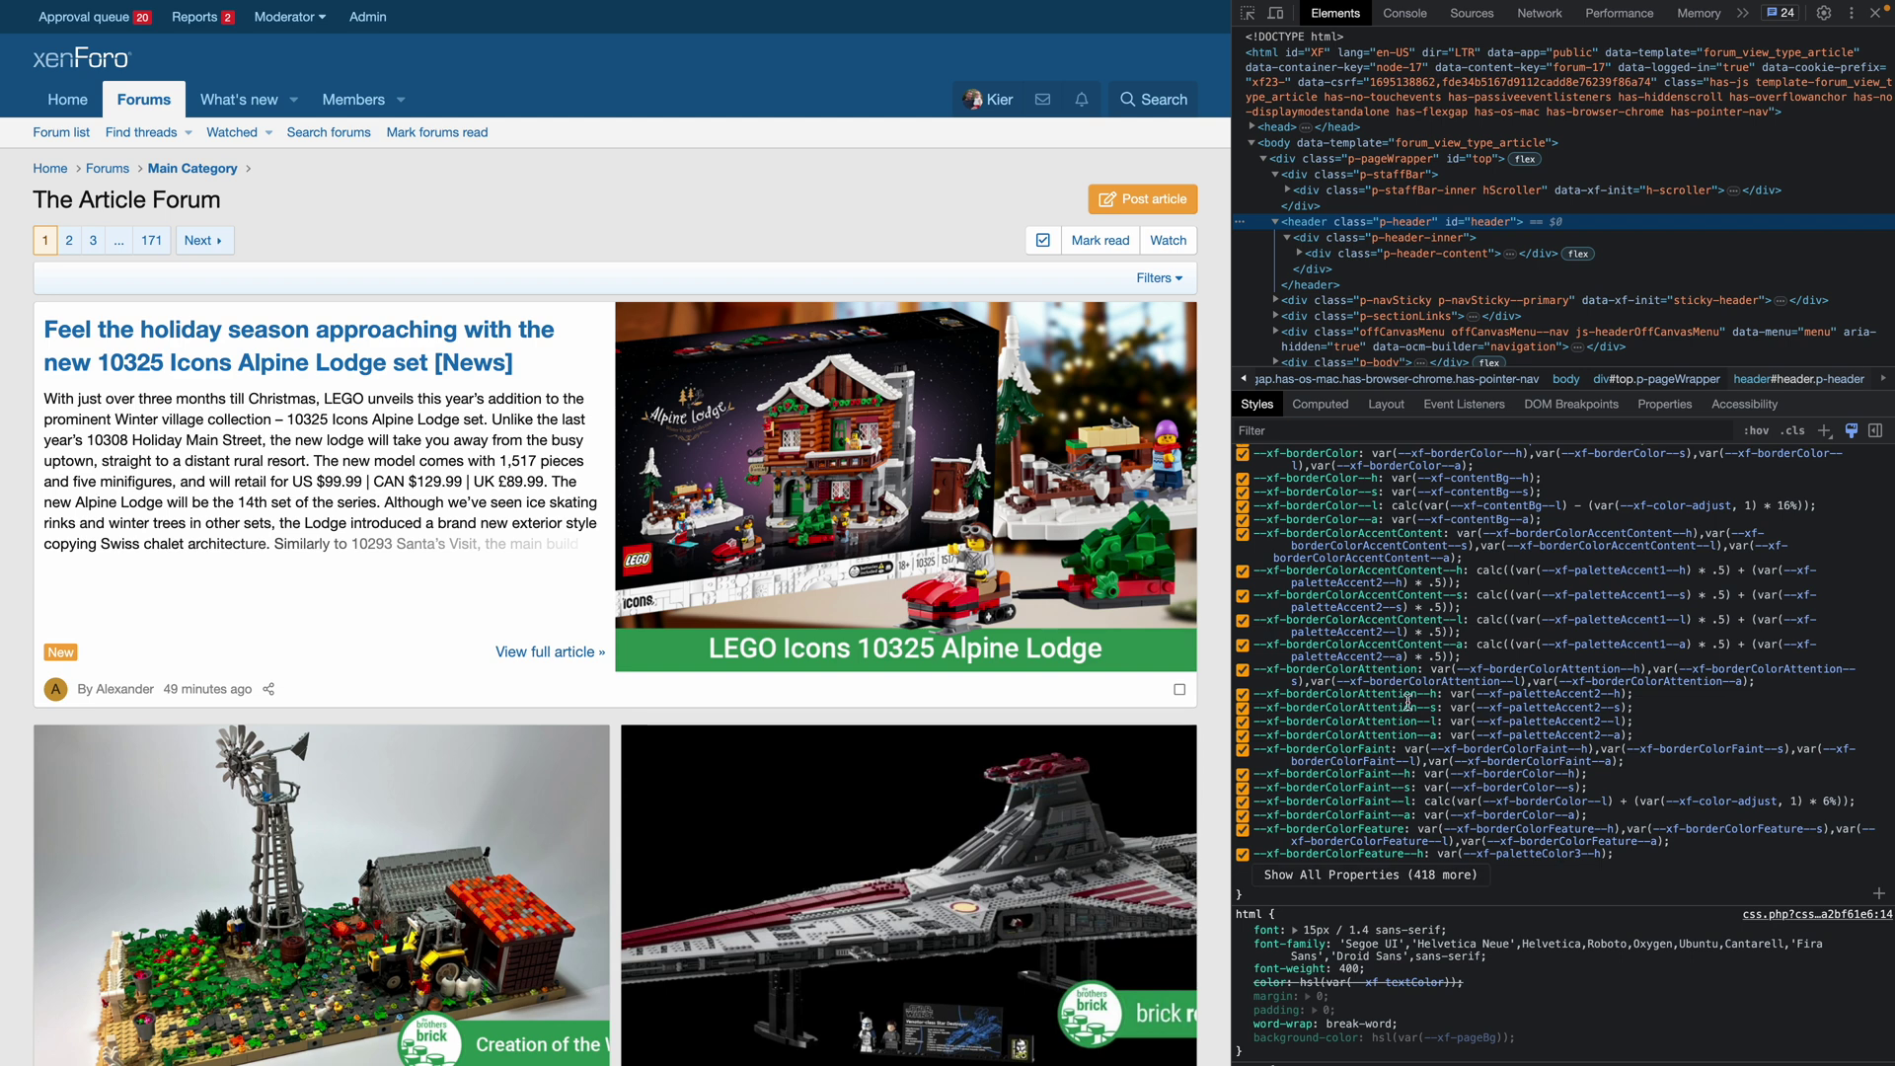
scroll(1430, 528, "up", 1)
scroll(1430, 528, "down", 3)
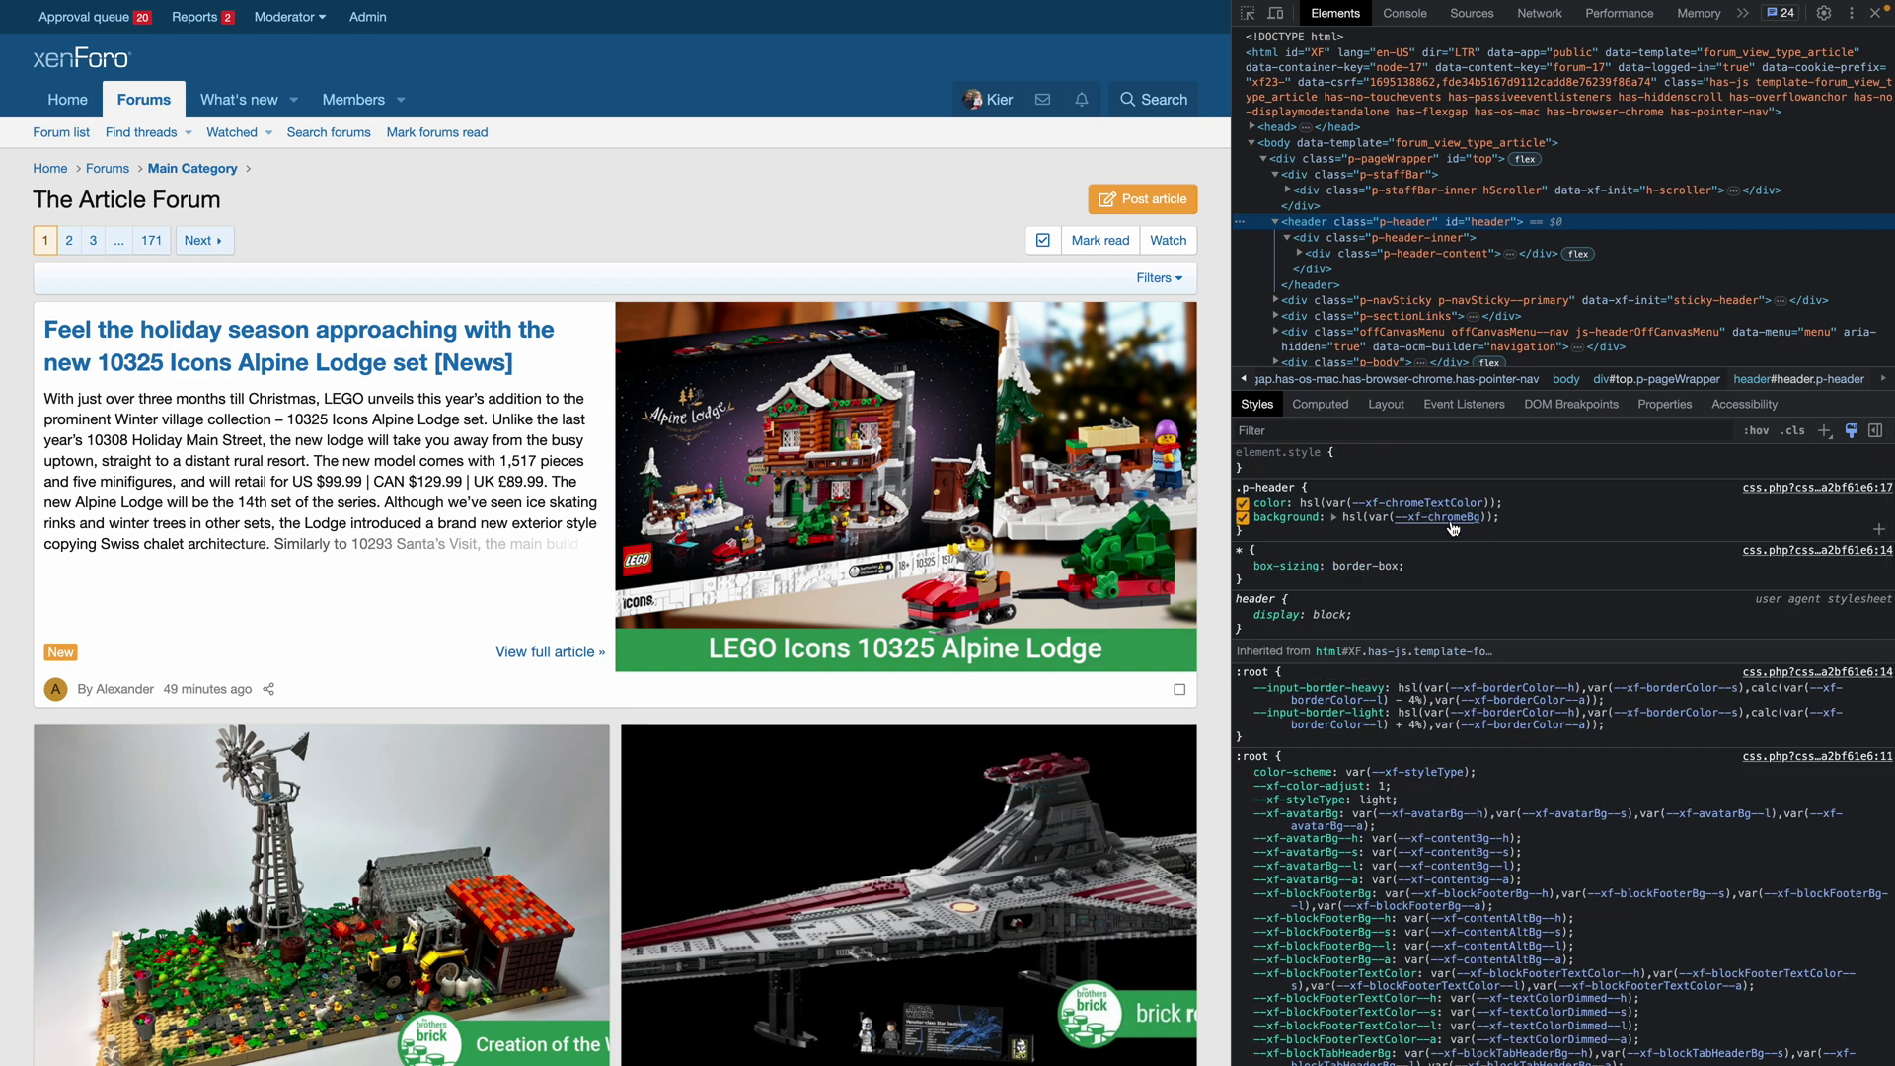
left_click(1628, 675)
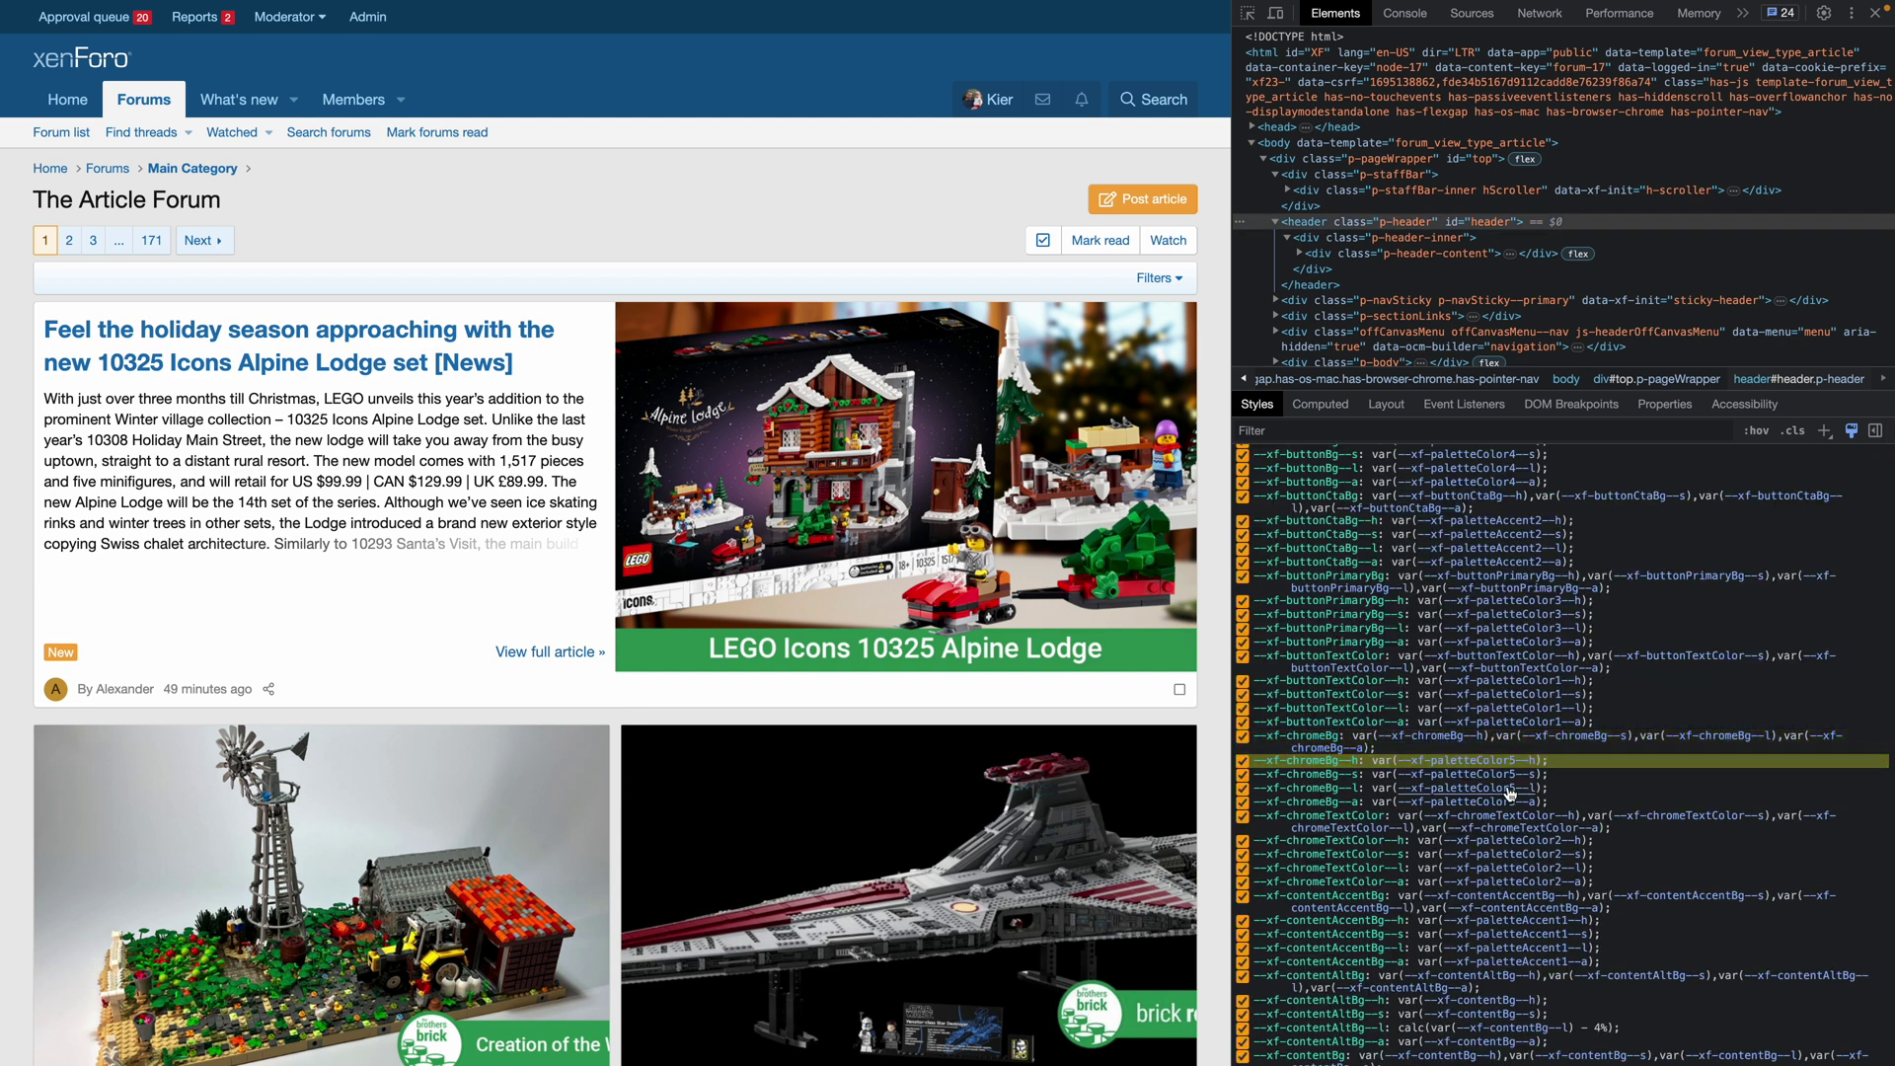
left_click(1497, 762)
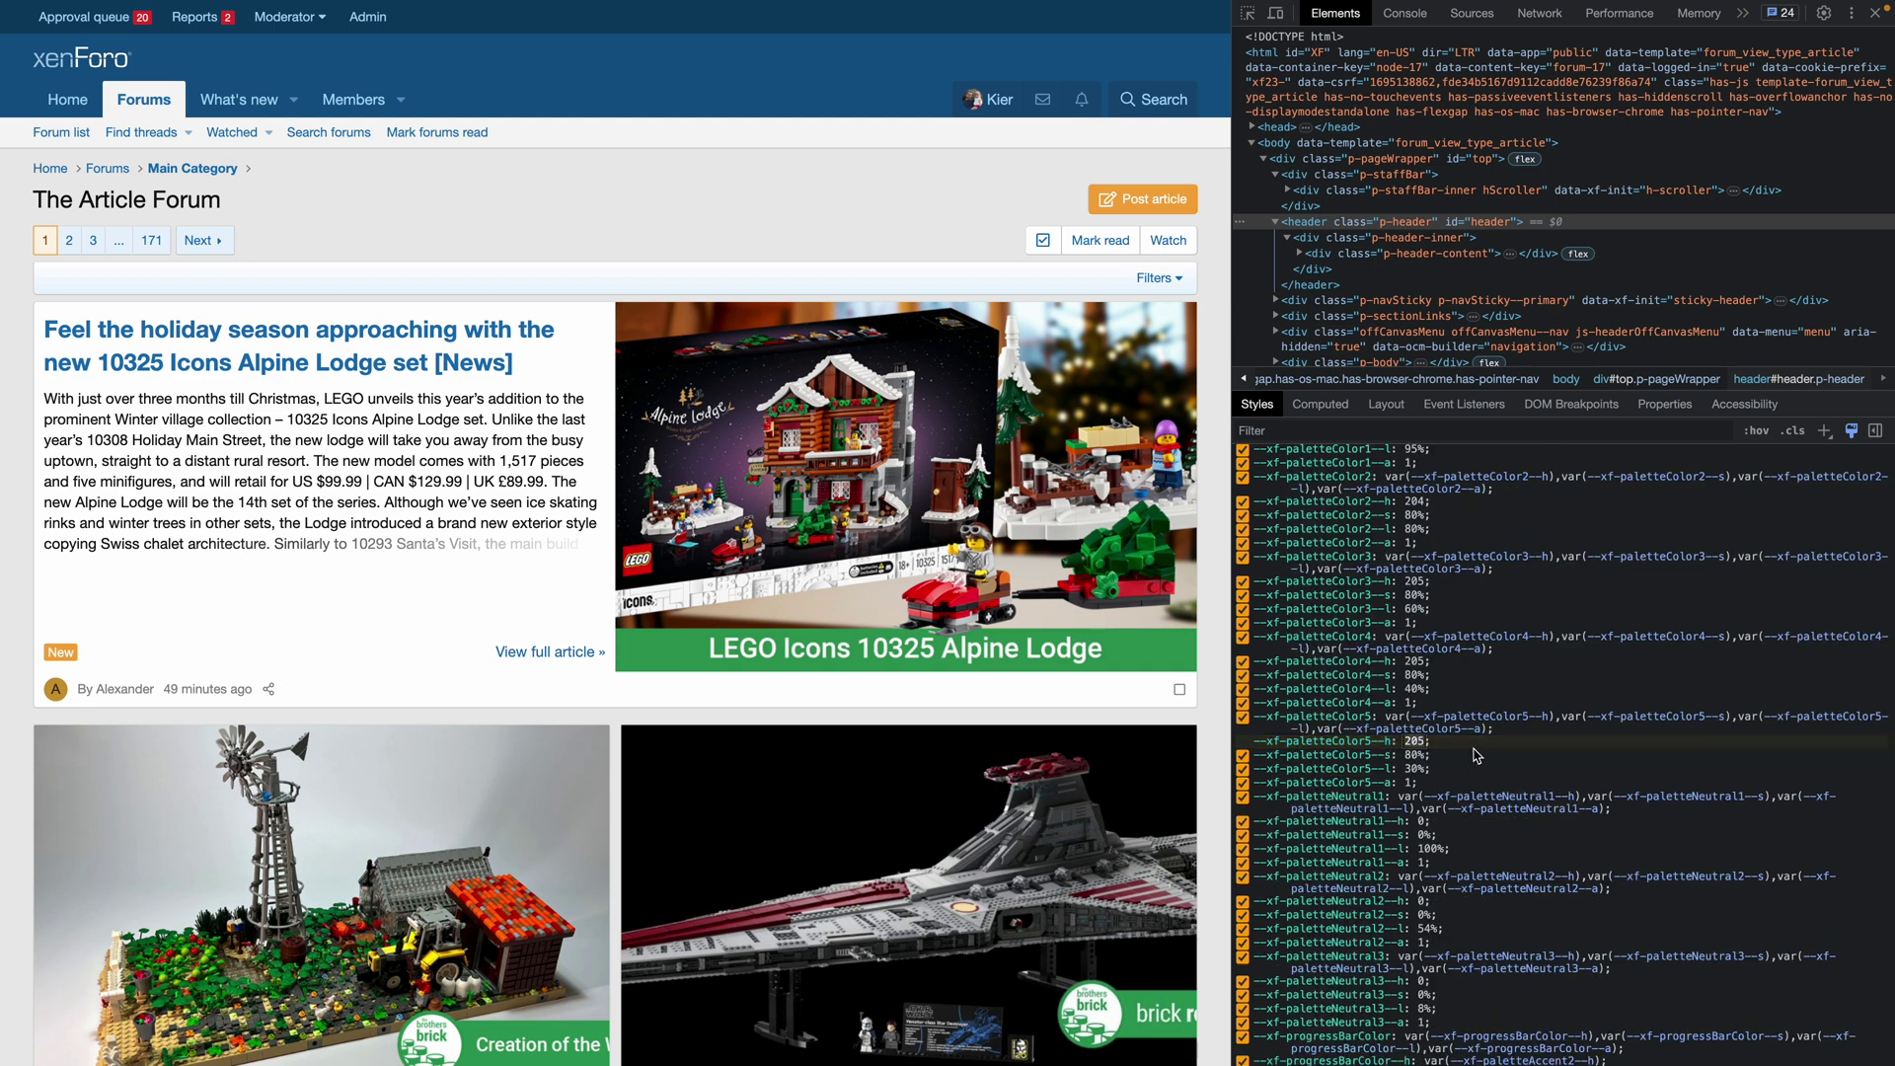
type("0")
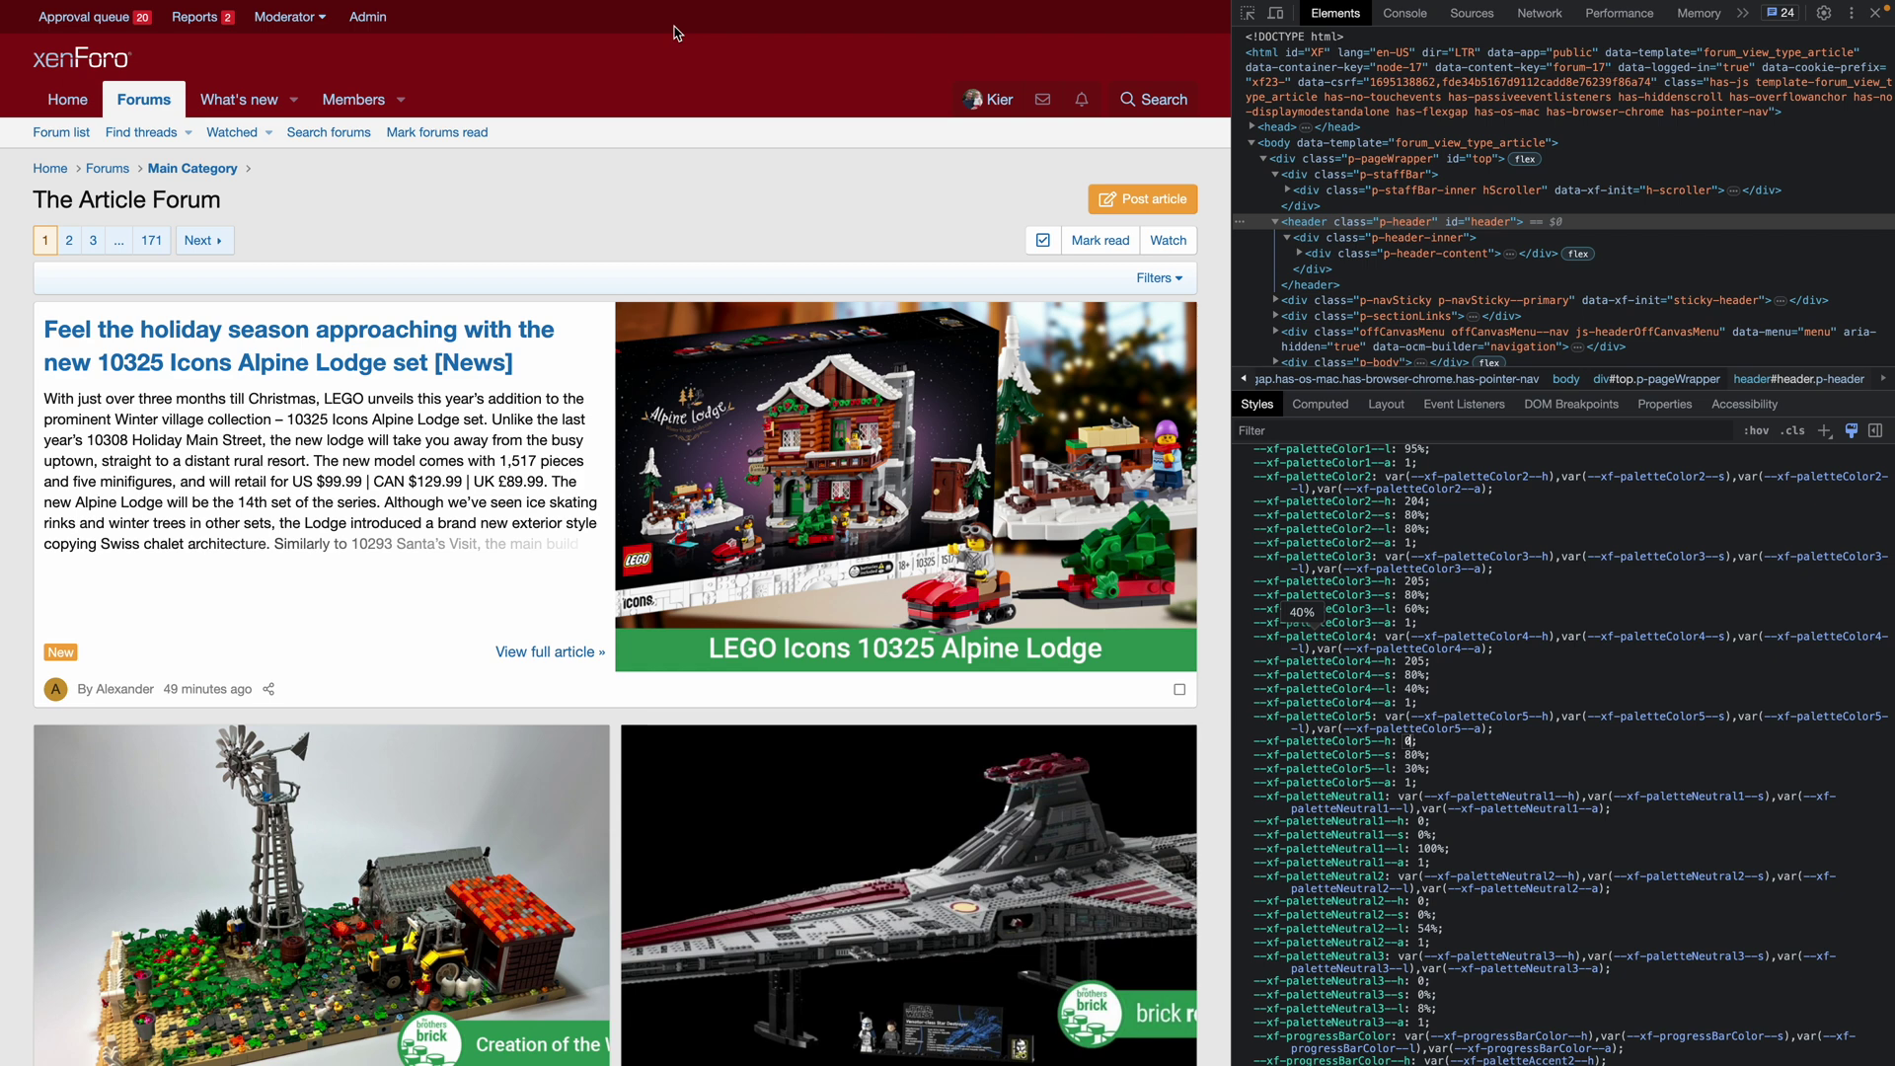
- Trace the article title's --xf-linkColor to --xf-paletteColor4--h and set the hue to 128
right_click(343, 336)
left_click(414, 617)
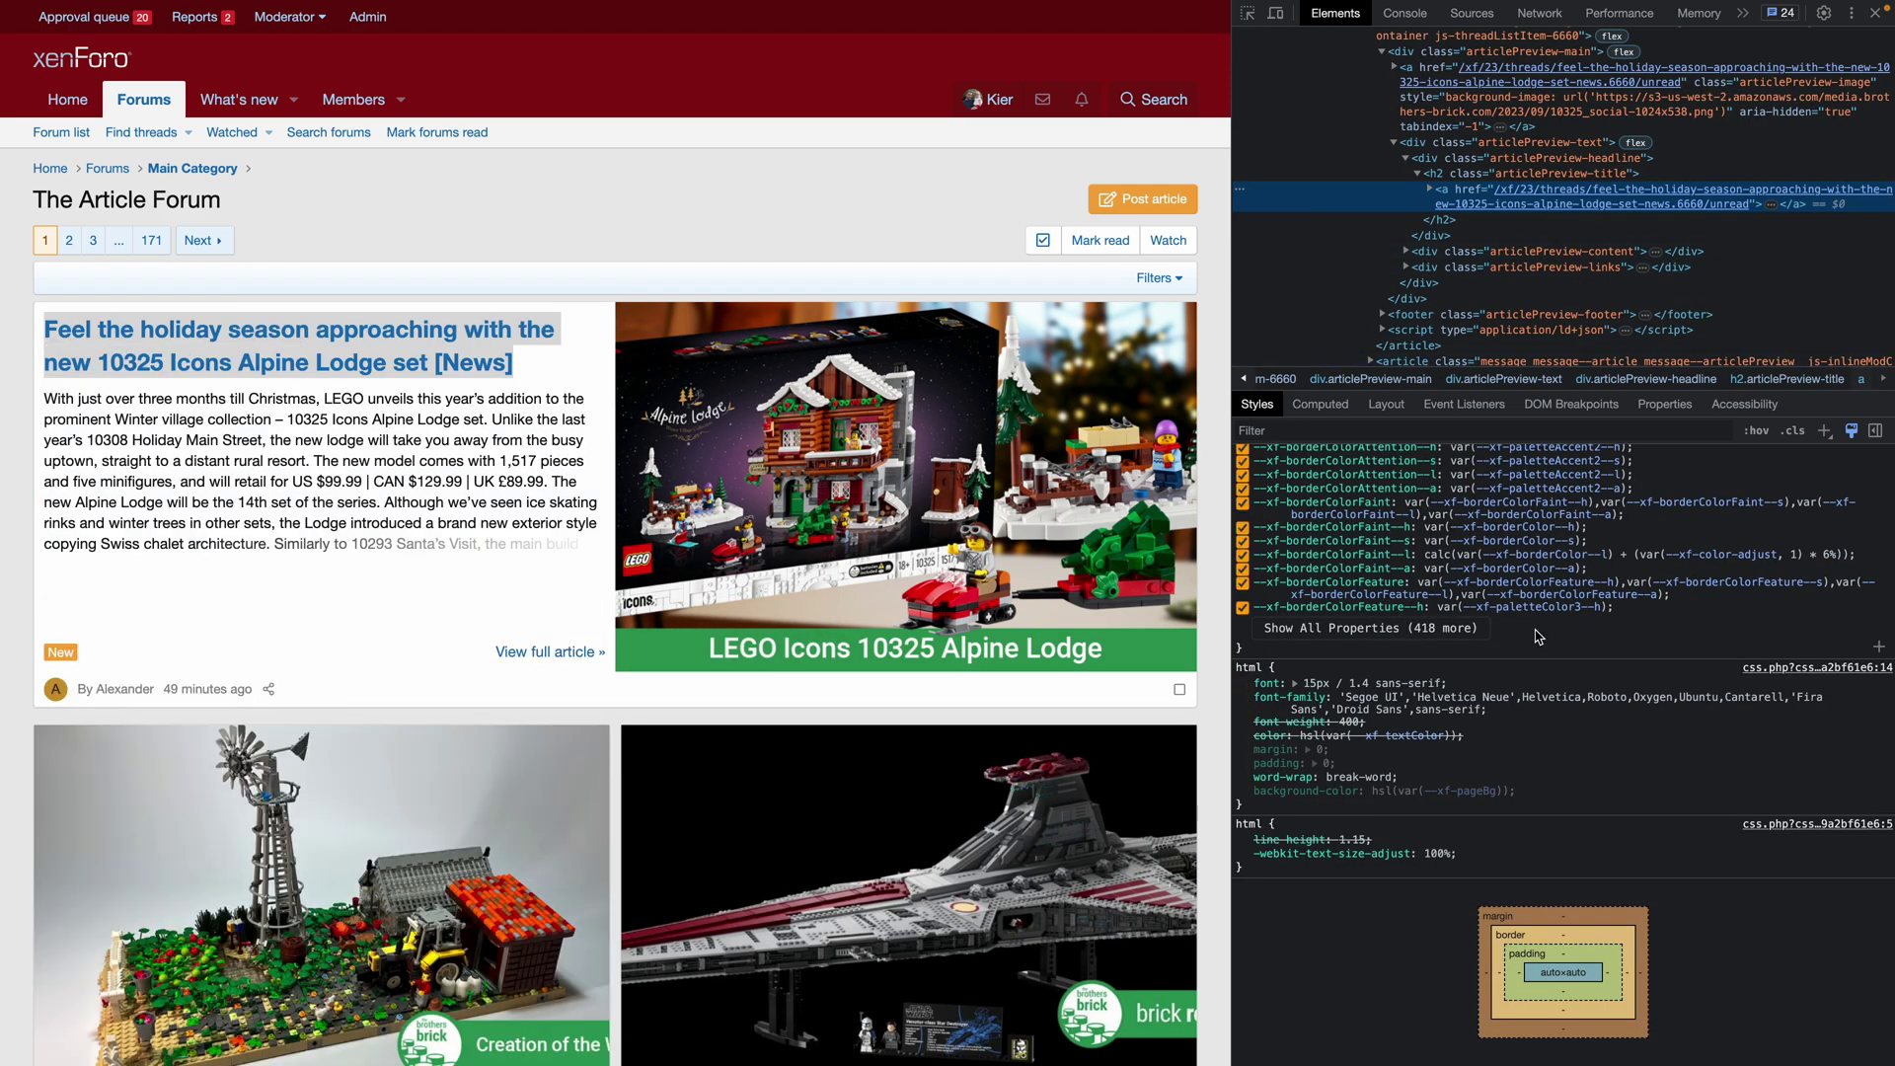
scroll(1407, 592, "up", 10)
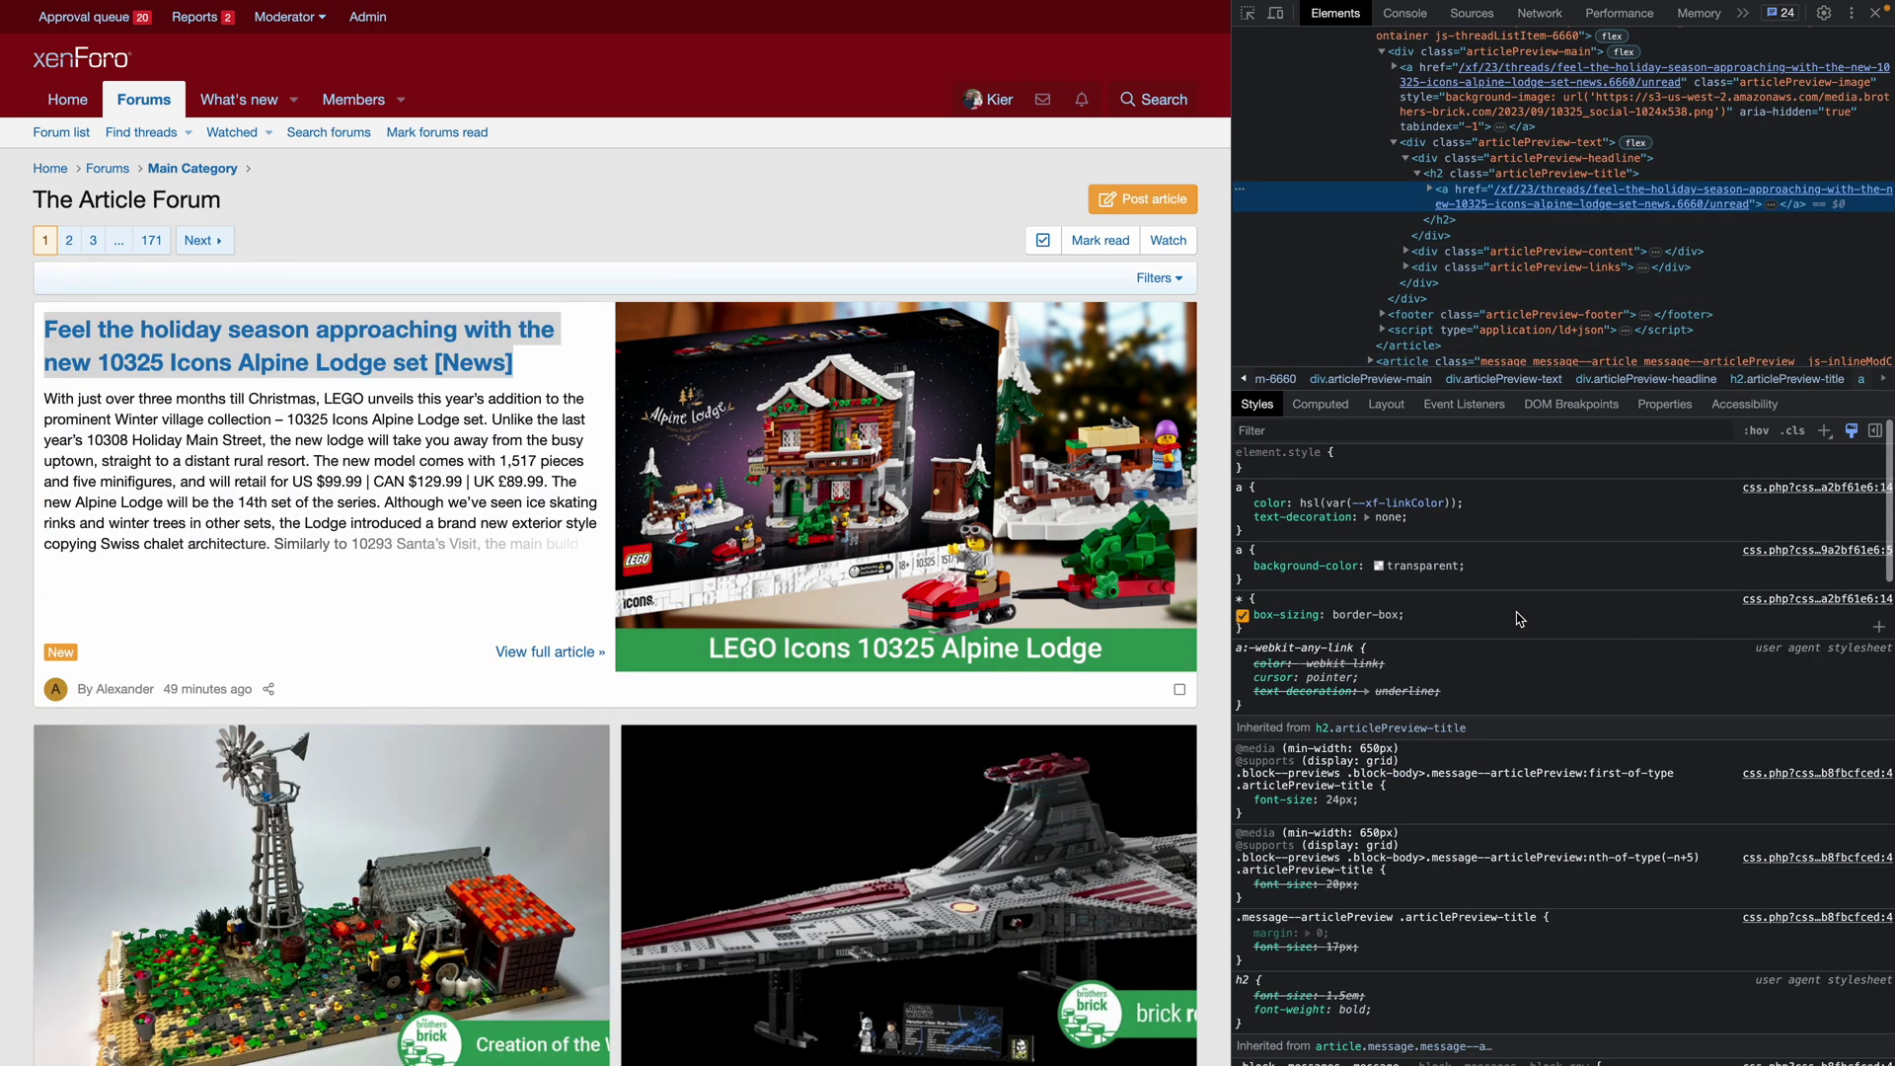
left_click(1392, 503)
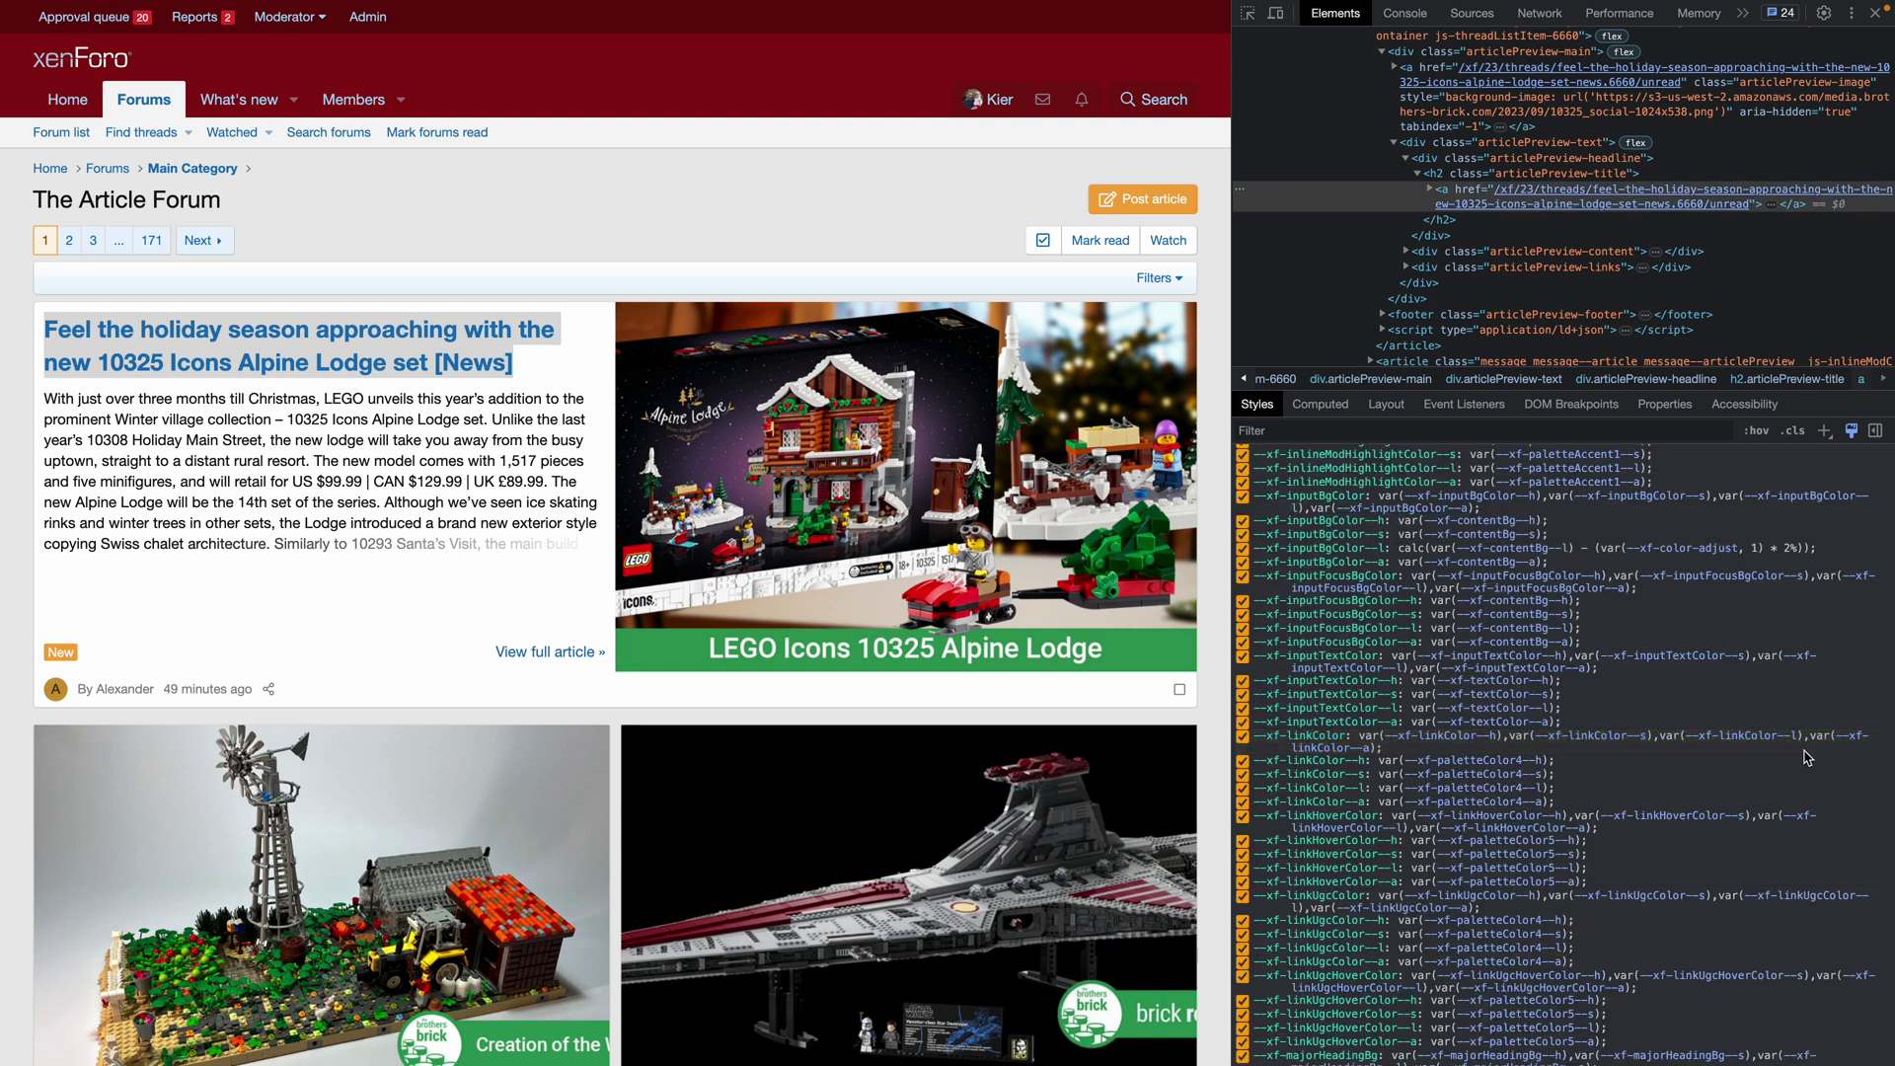
left_click(1477, 741)
left_click(1478, 762)
left_click(1430, 747)
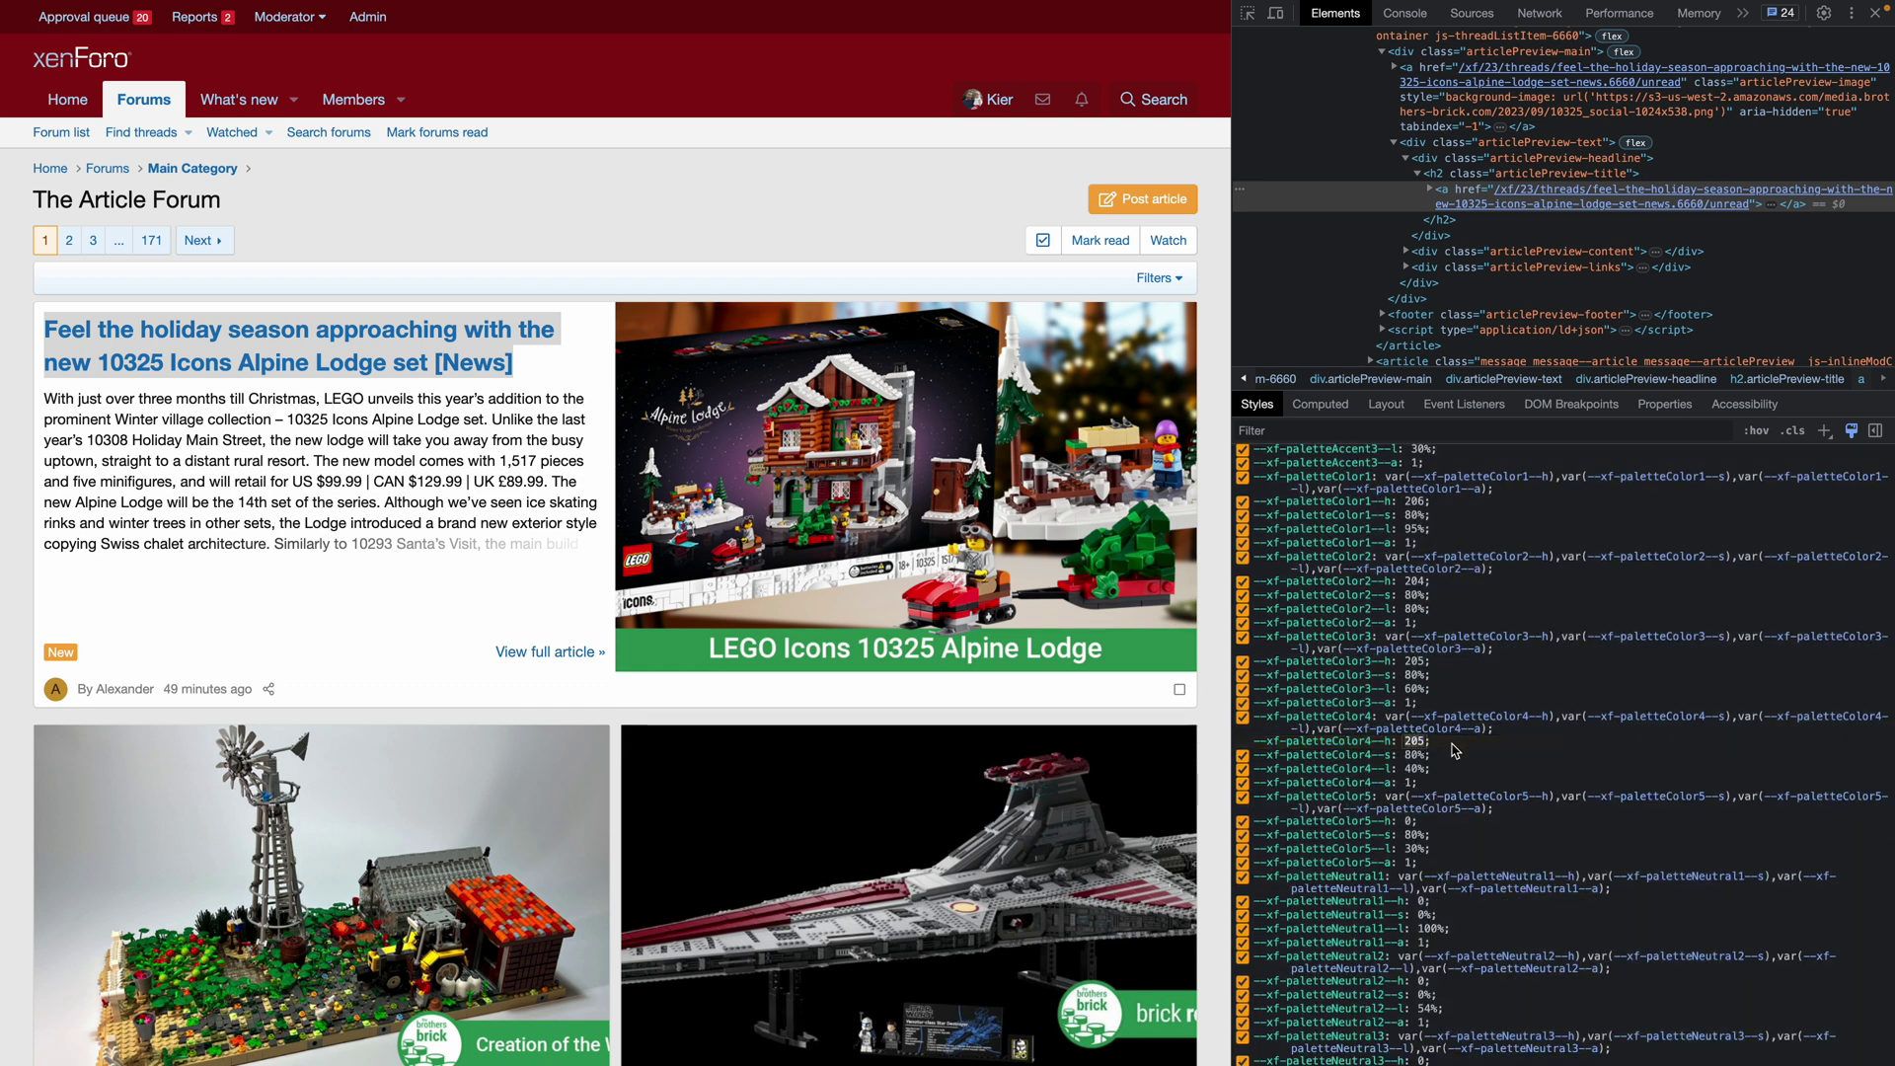
type("128")
key("Return")
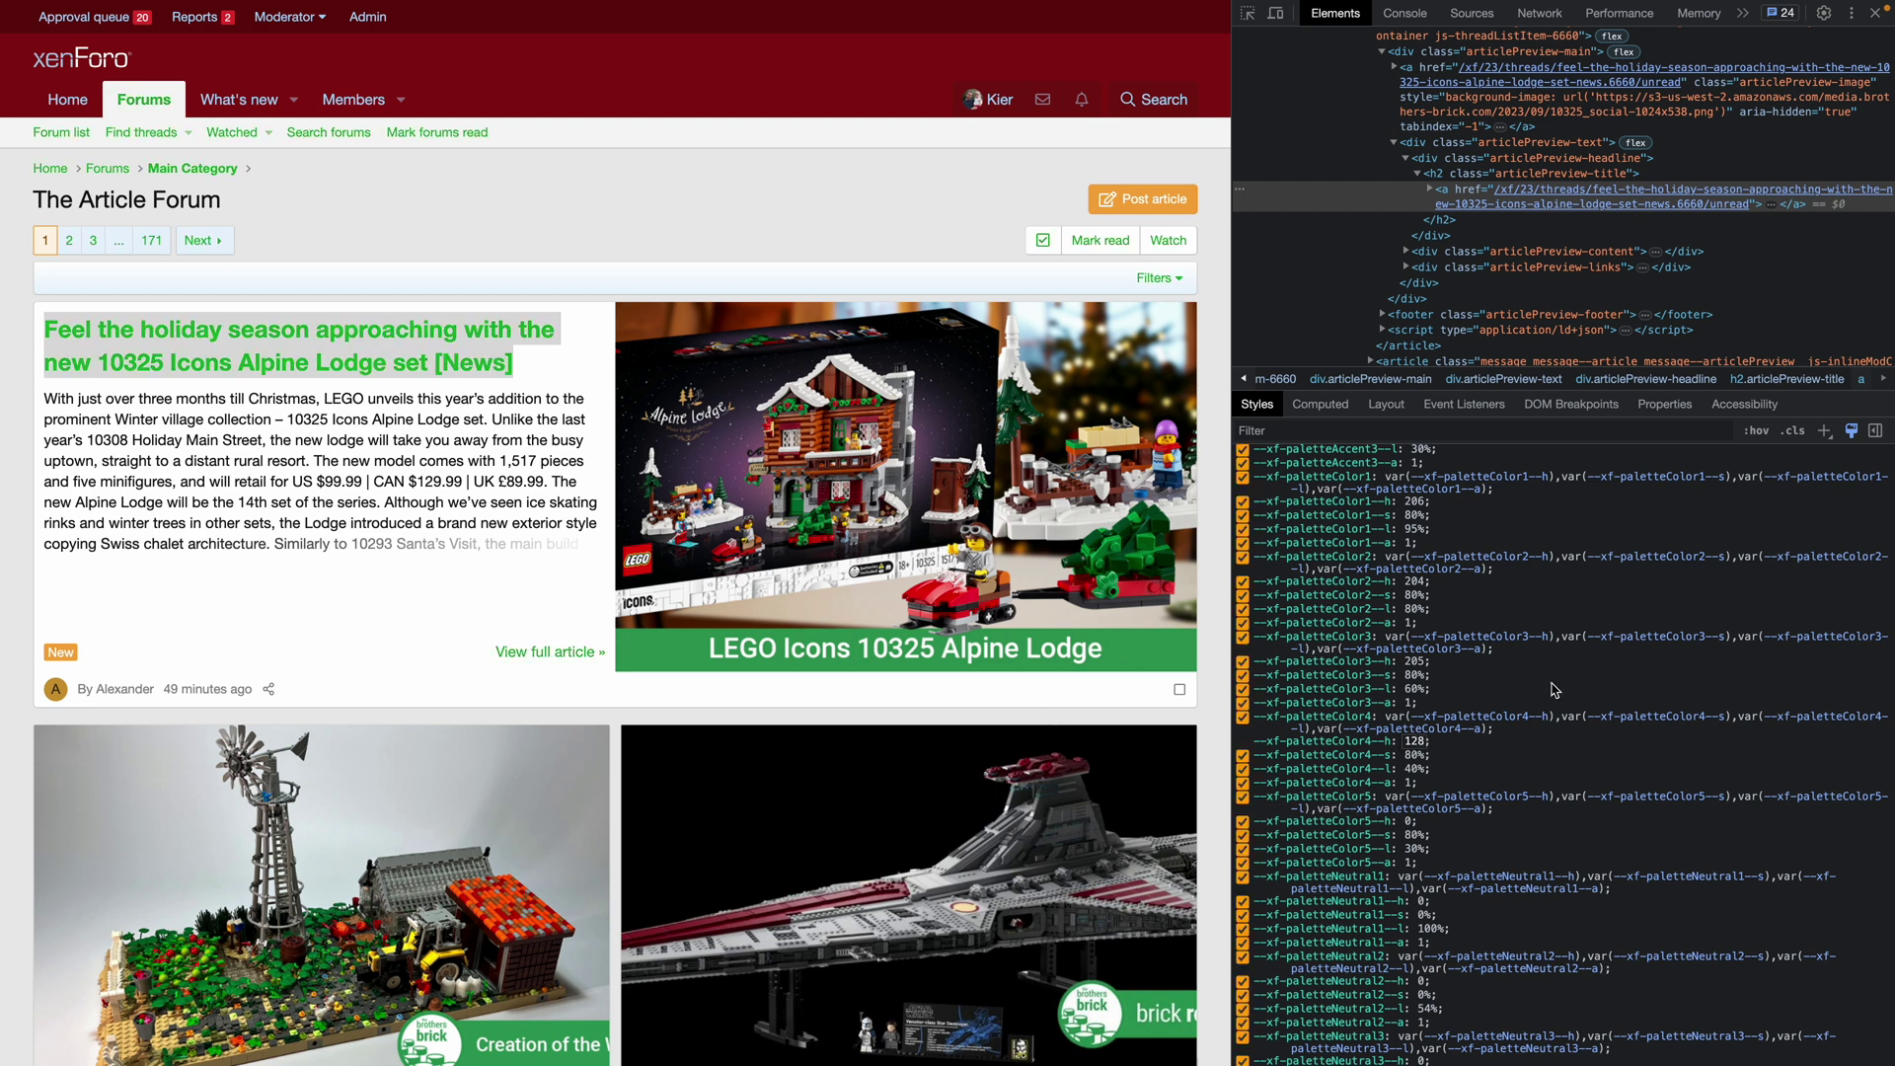
- Set --xf-paletteColor4's saturation to 75%, making links and the title green
left_click(1415, 755)
type("100")
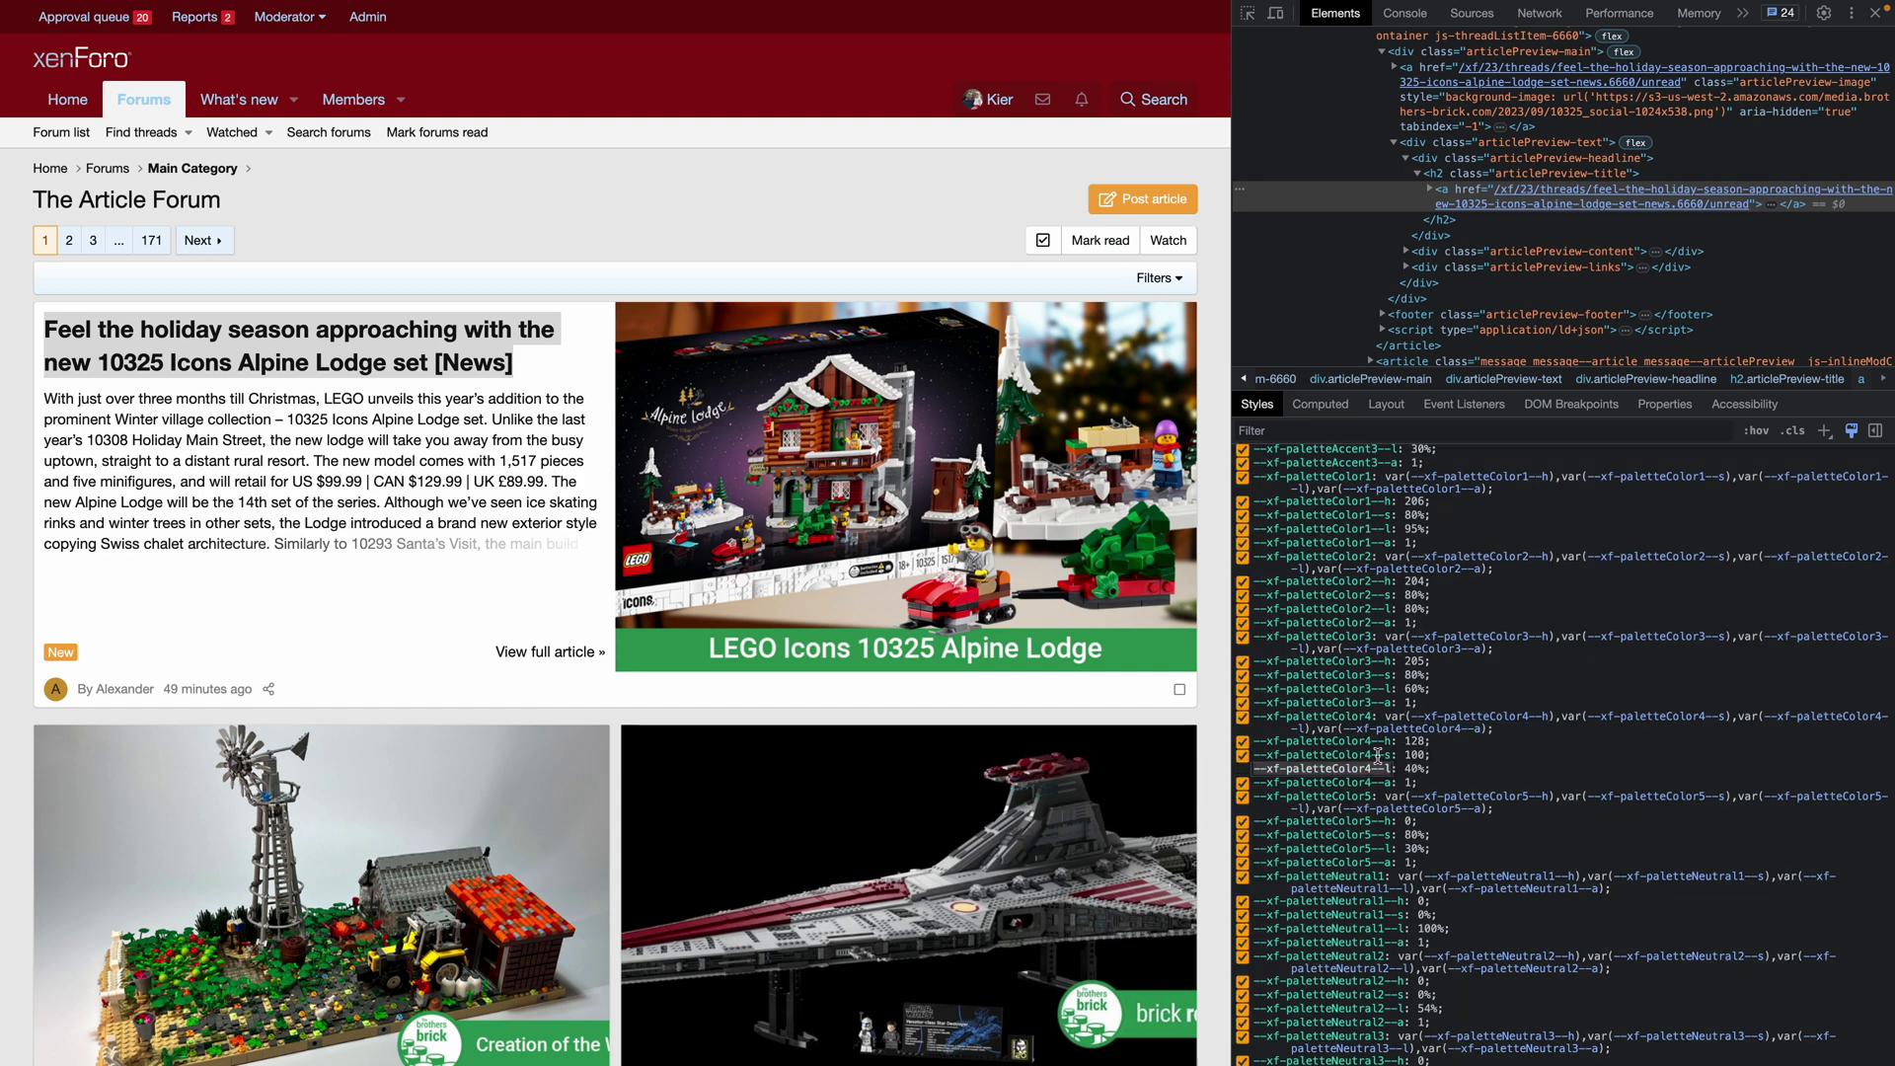
key("BackSpace")
key("BackSpace")
key("BackSpace")
type("75")
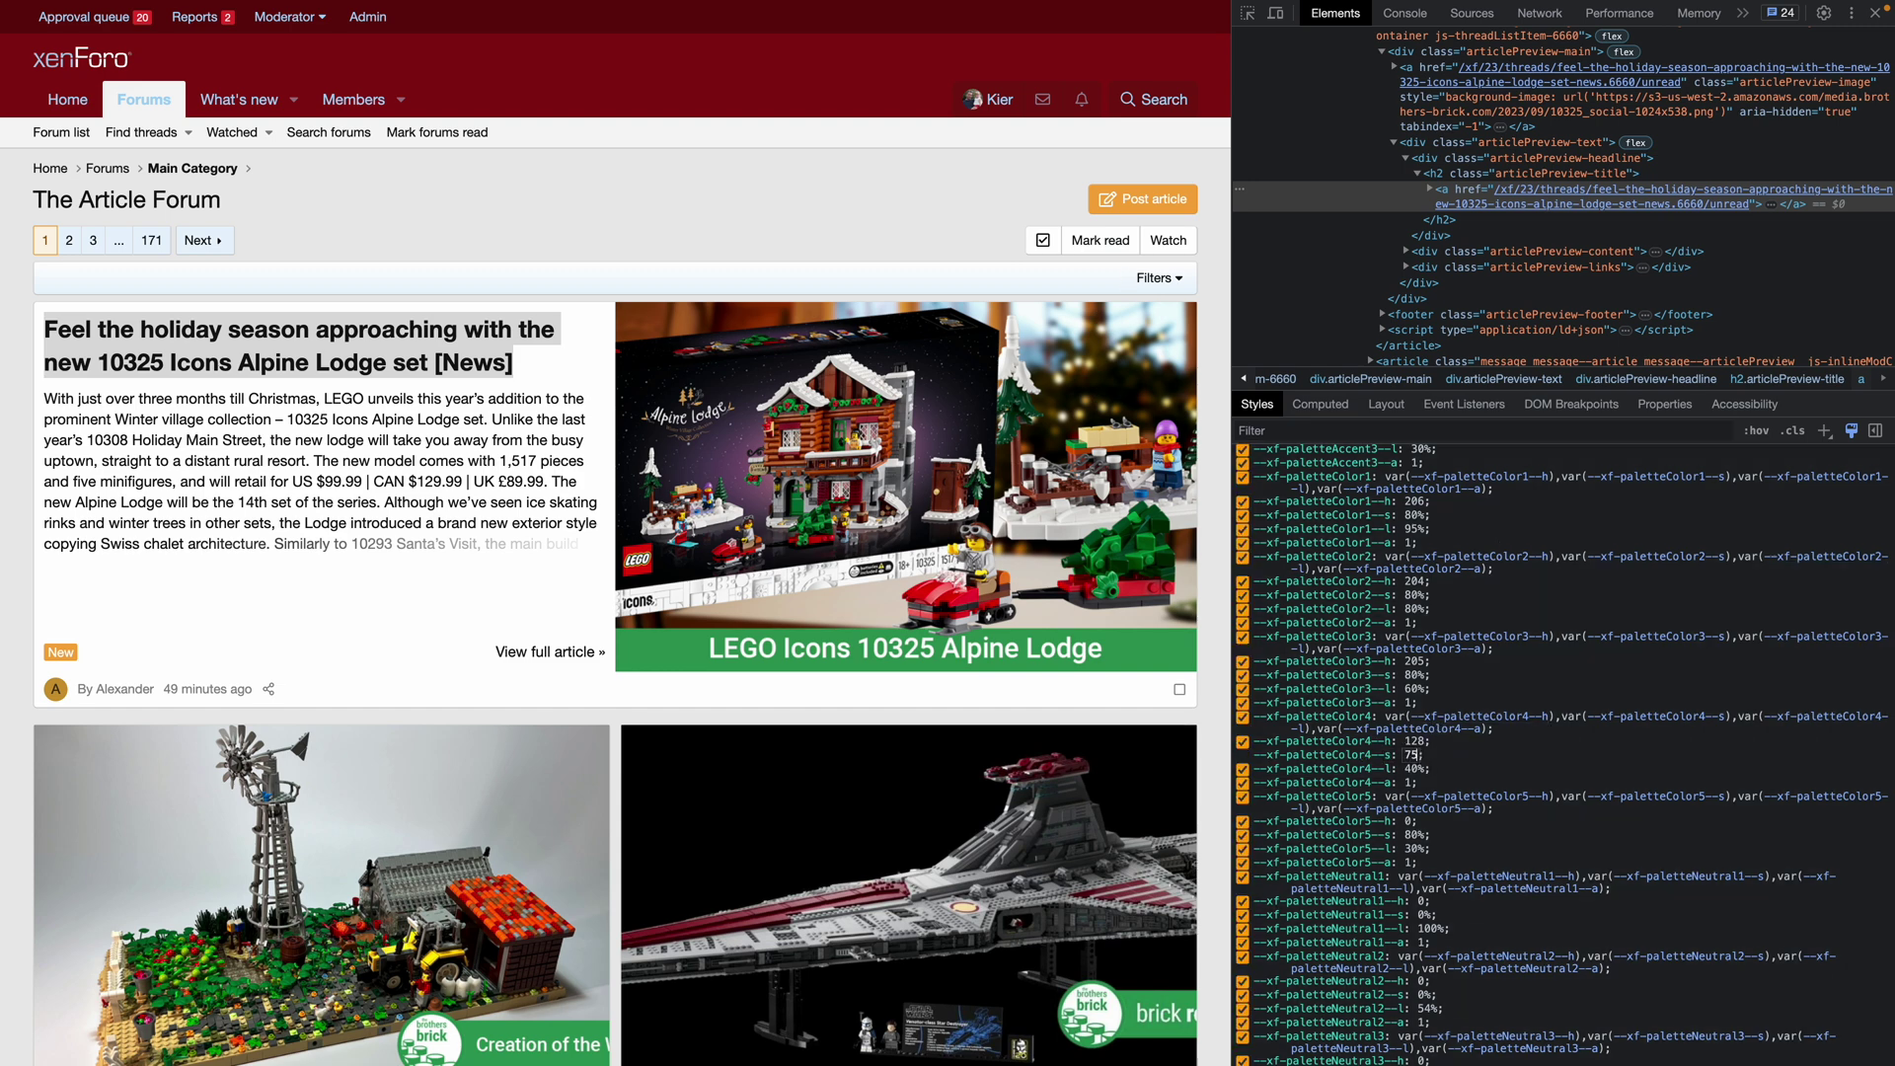
type("%")
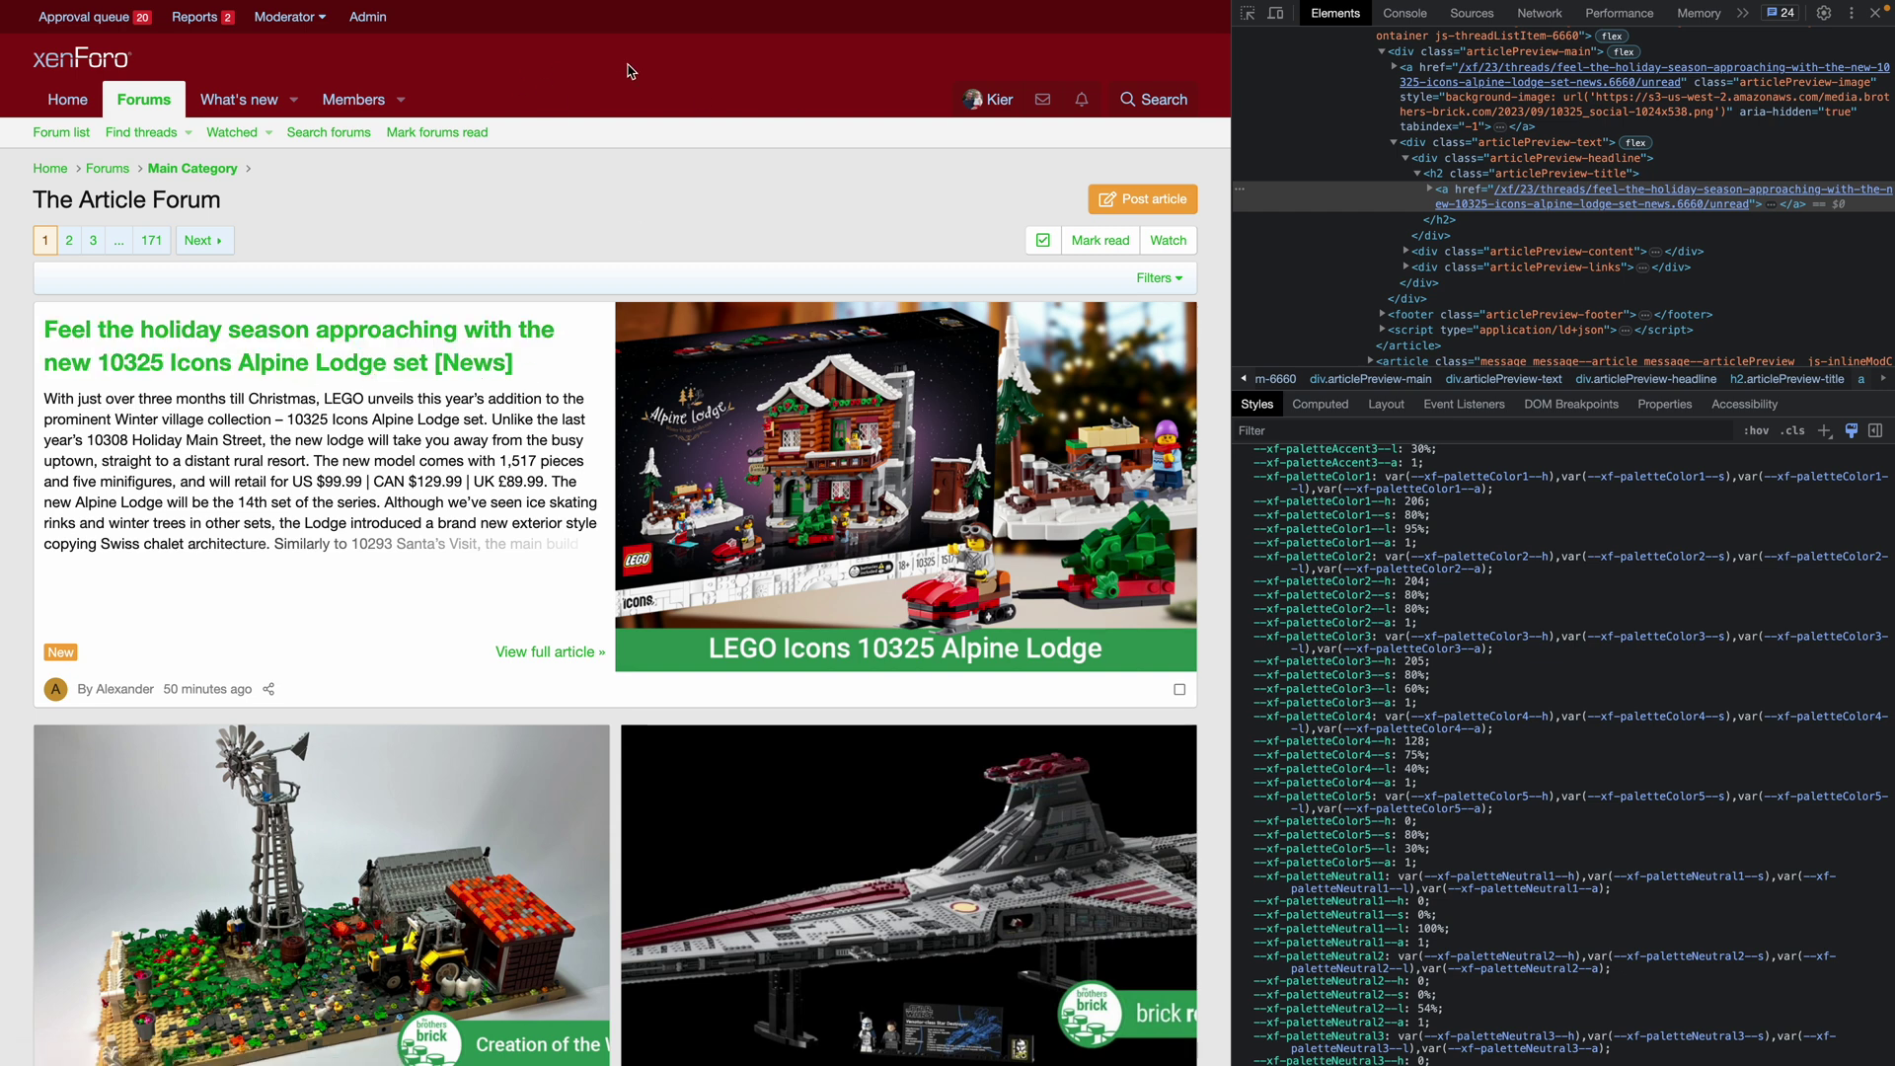
- View the page's HTML source, then close it to return to the forum
right_click(680, 24)
left_click(752, 311)
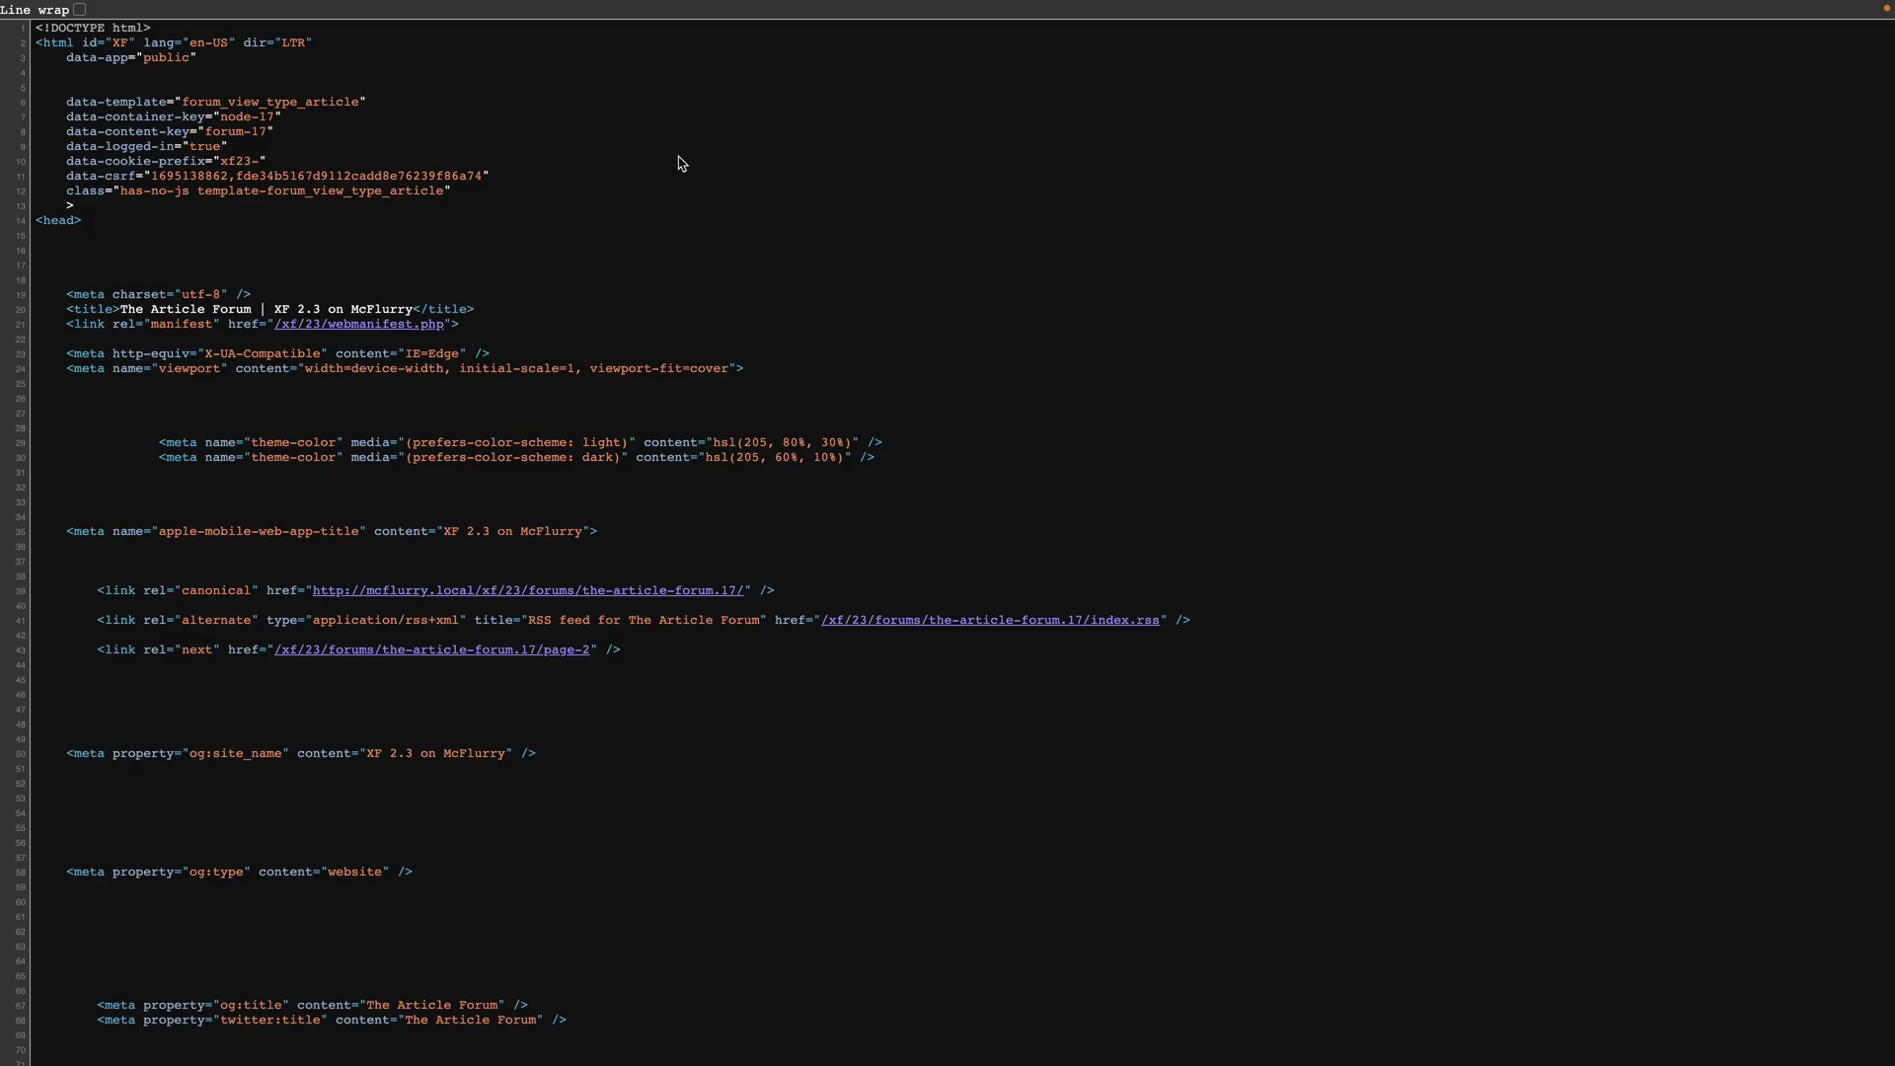
key("ctrl+w")
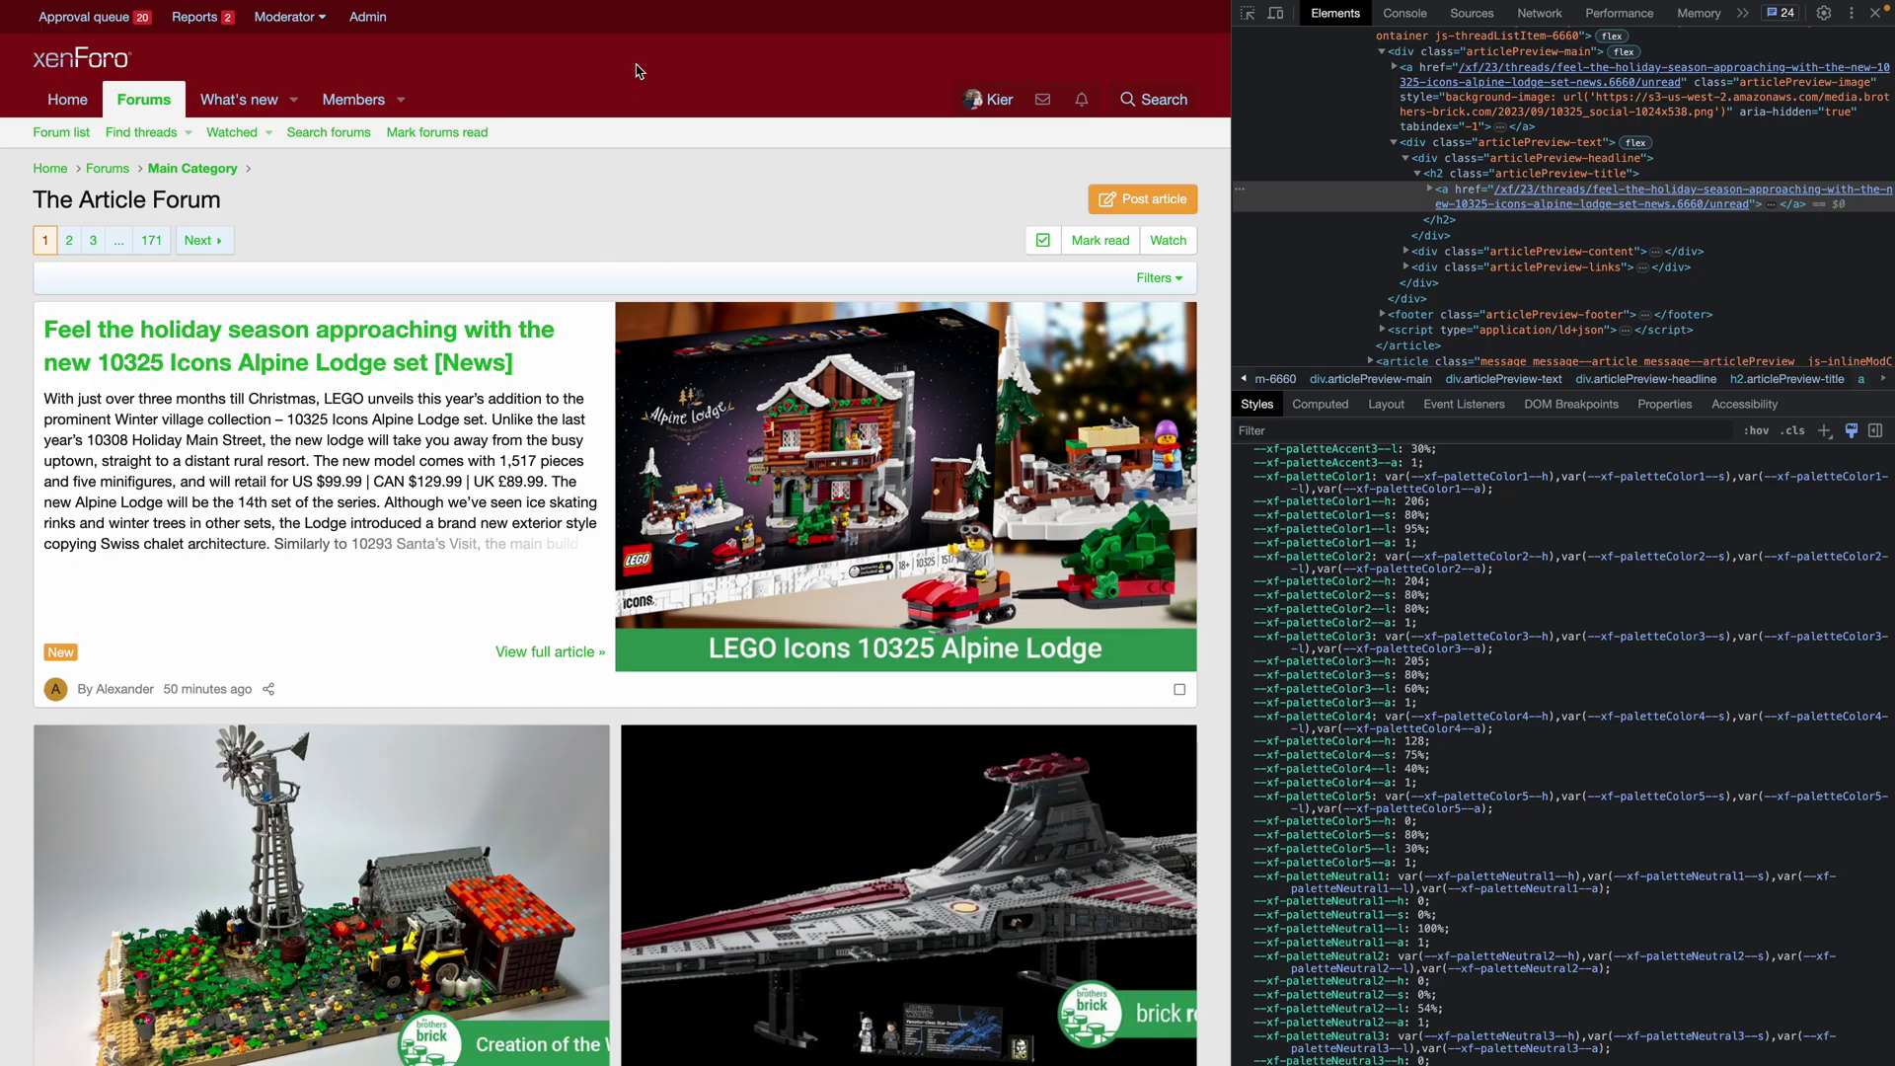
- Inspect the staff bar and select its .p-staffBar container element
right_click(646, 21)
left_click(715, 334)
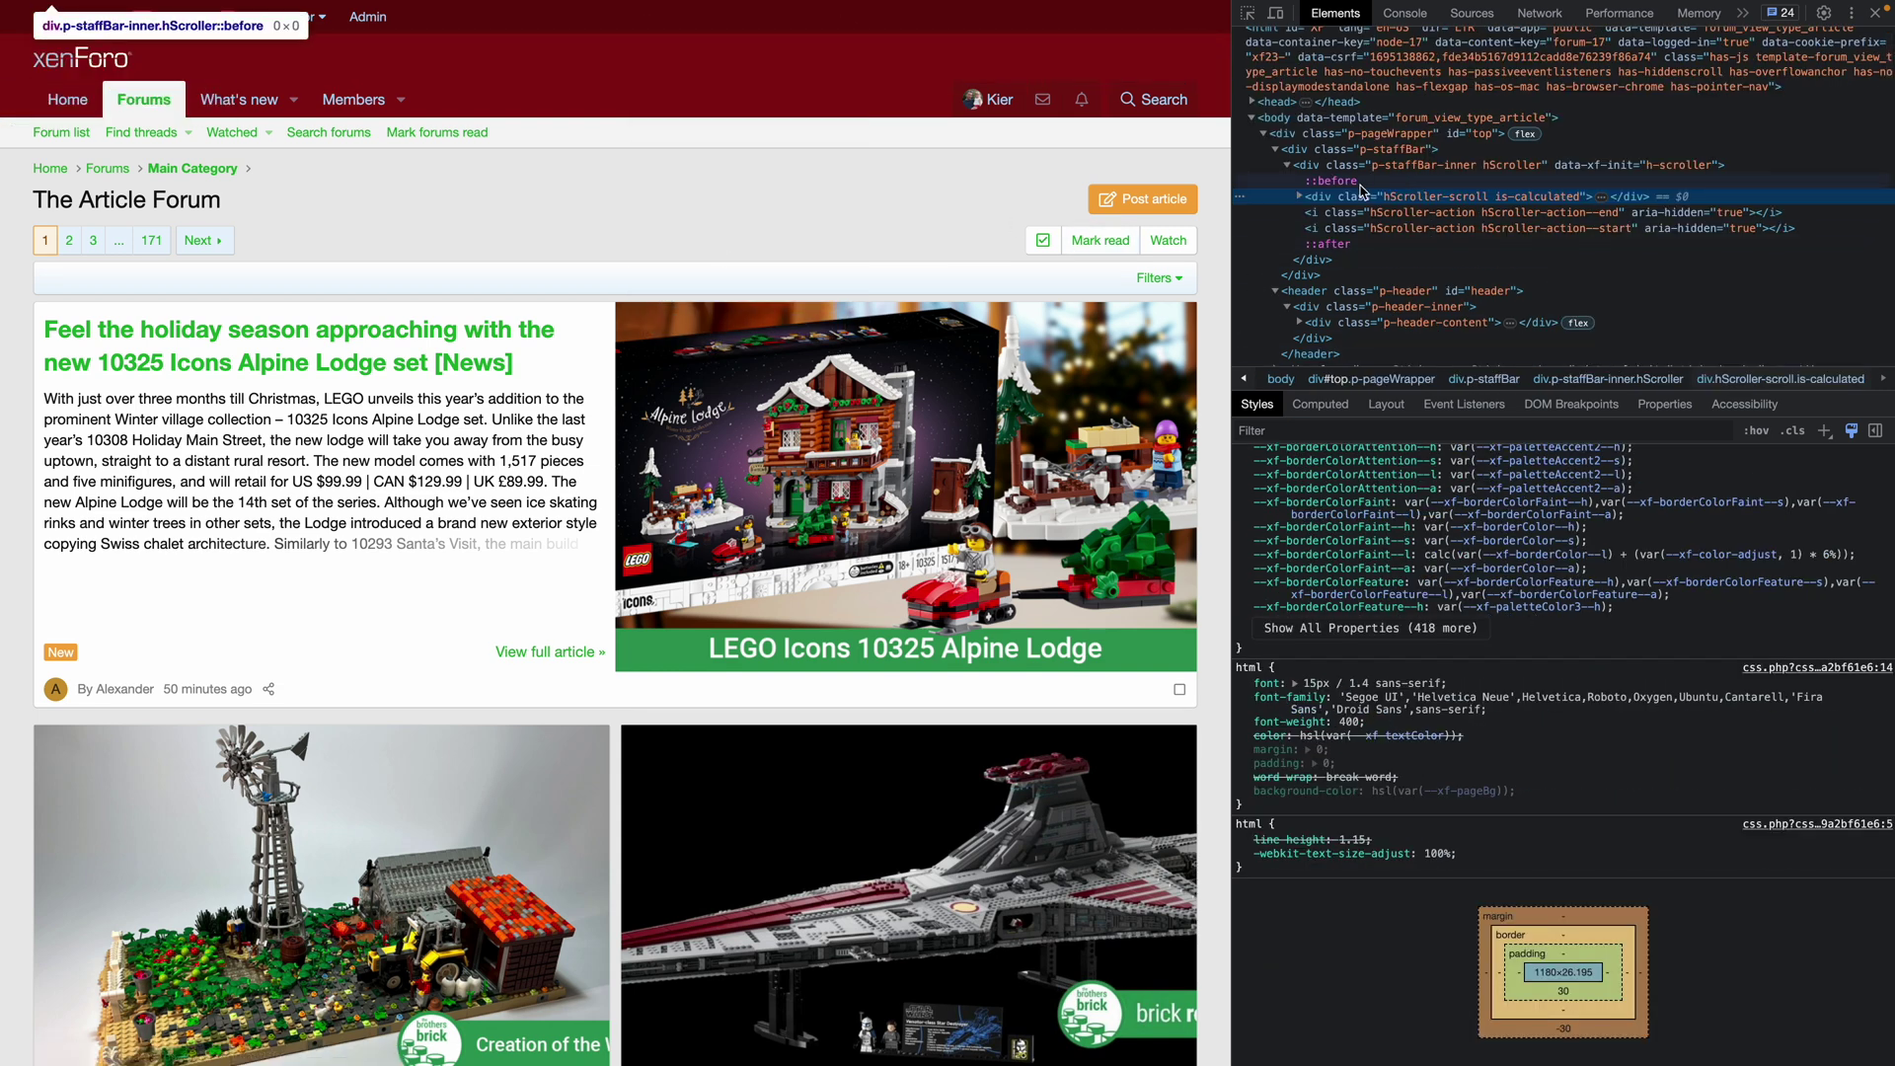
left_click(1319, 151)
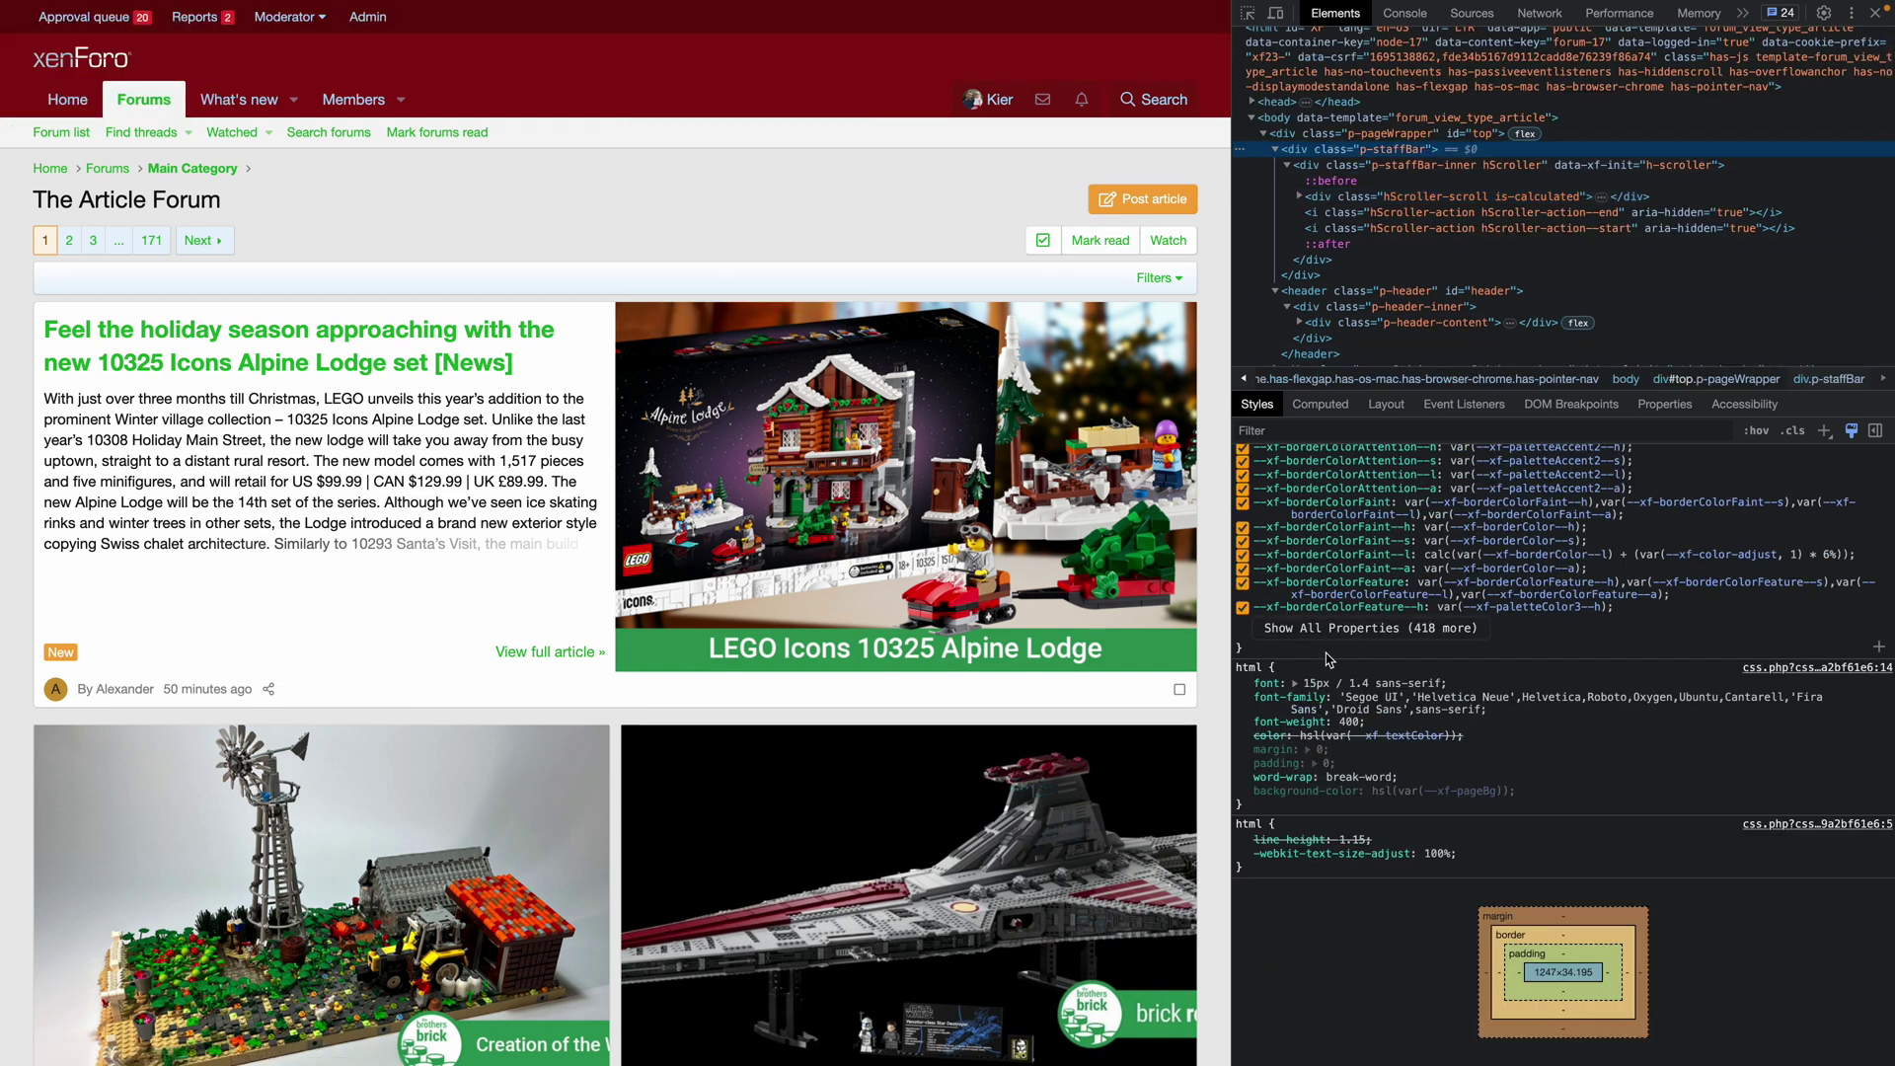
scroll(1459, 523, "up", 10)
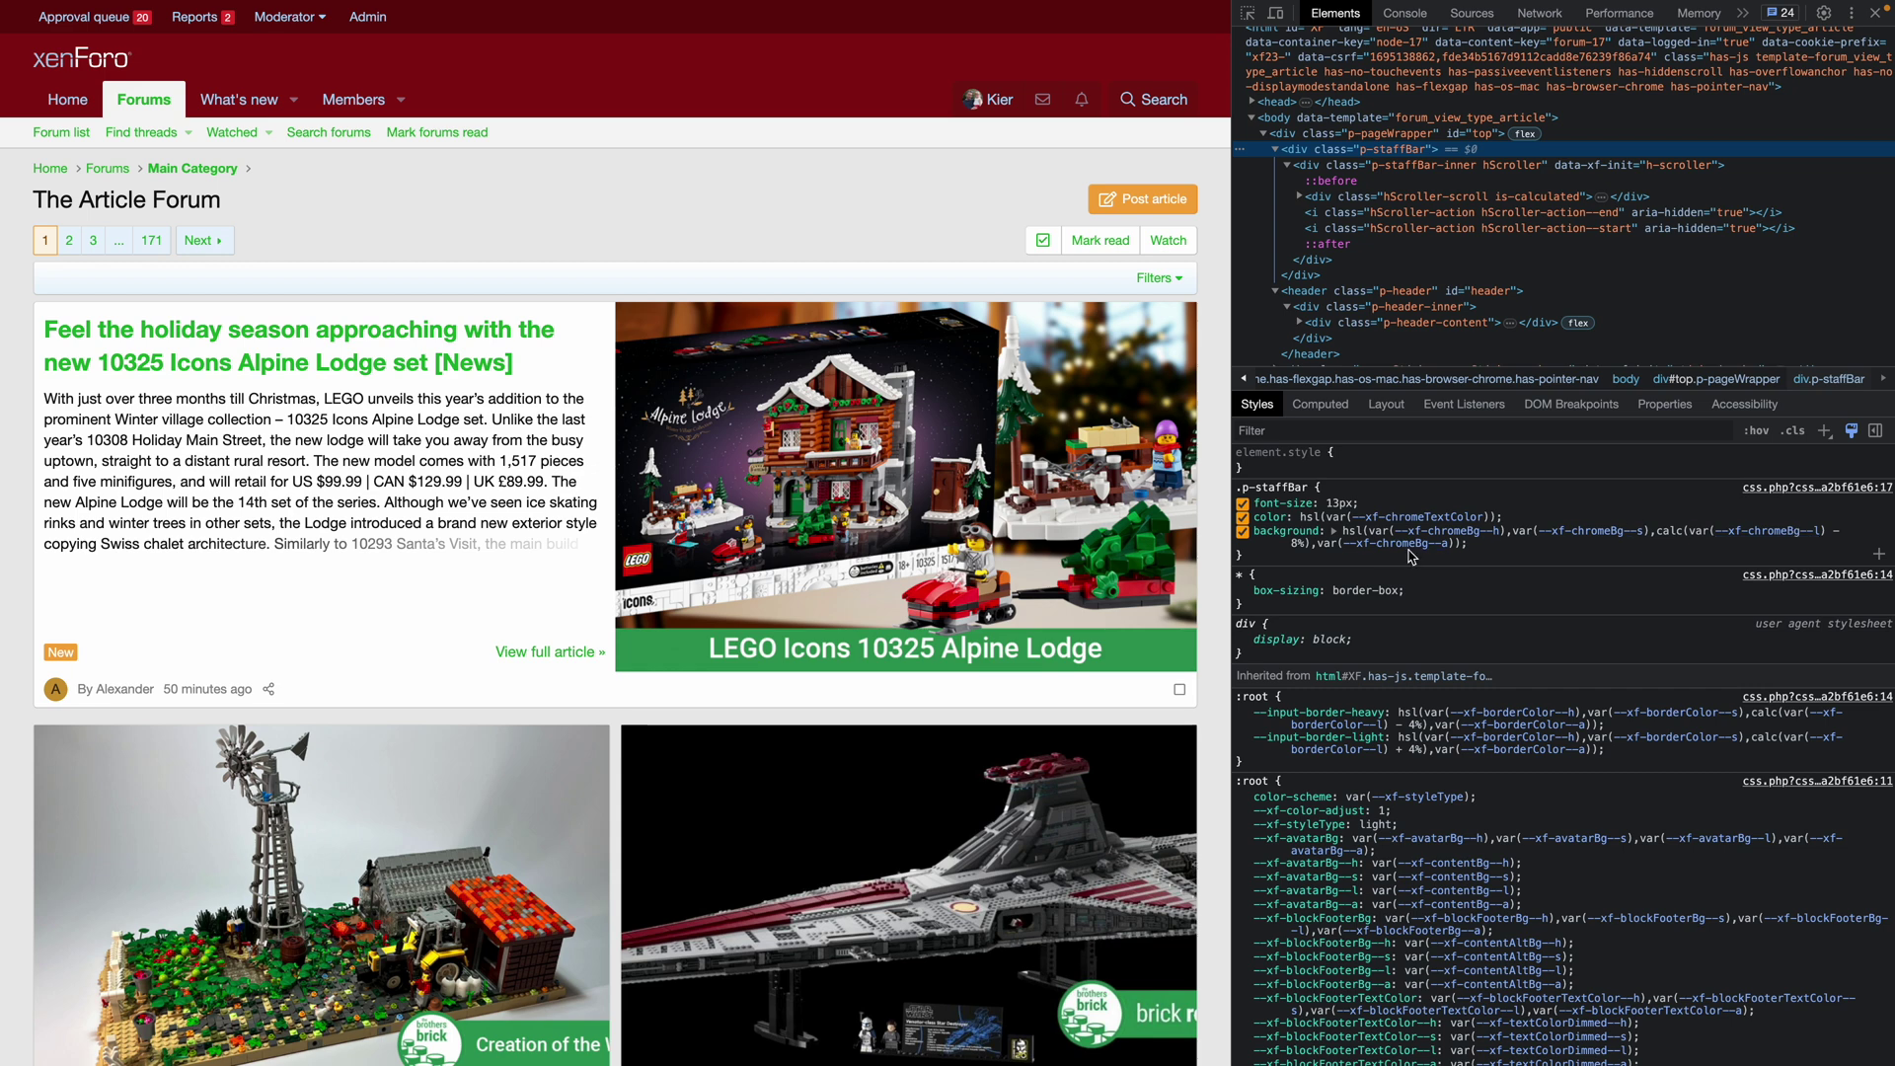
- Change the .p-staffBar background lightness offset from −8% to +5%, giving a dark red strip
left_click(1293, 543)
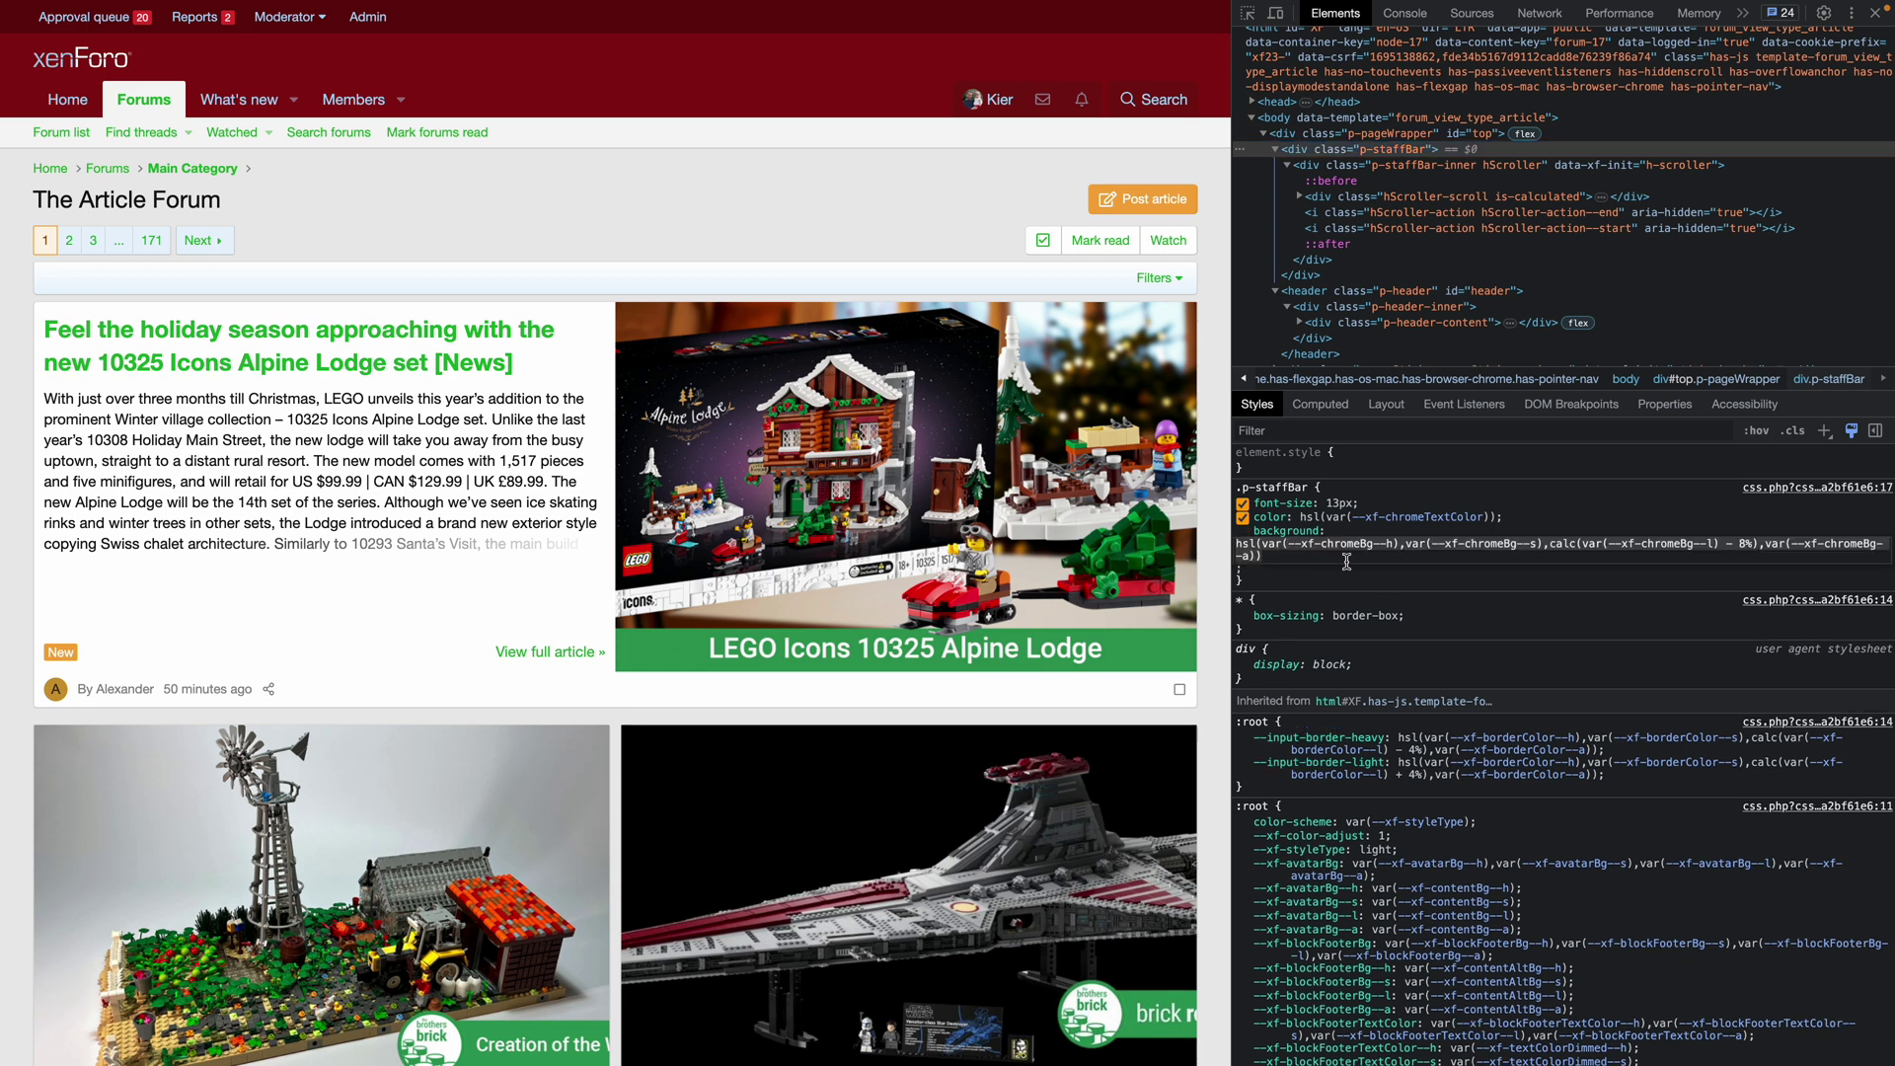
left_click(1744, 546)
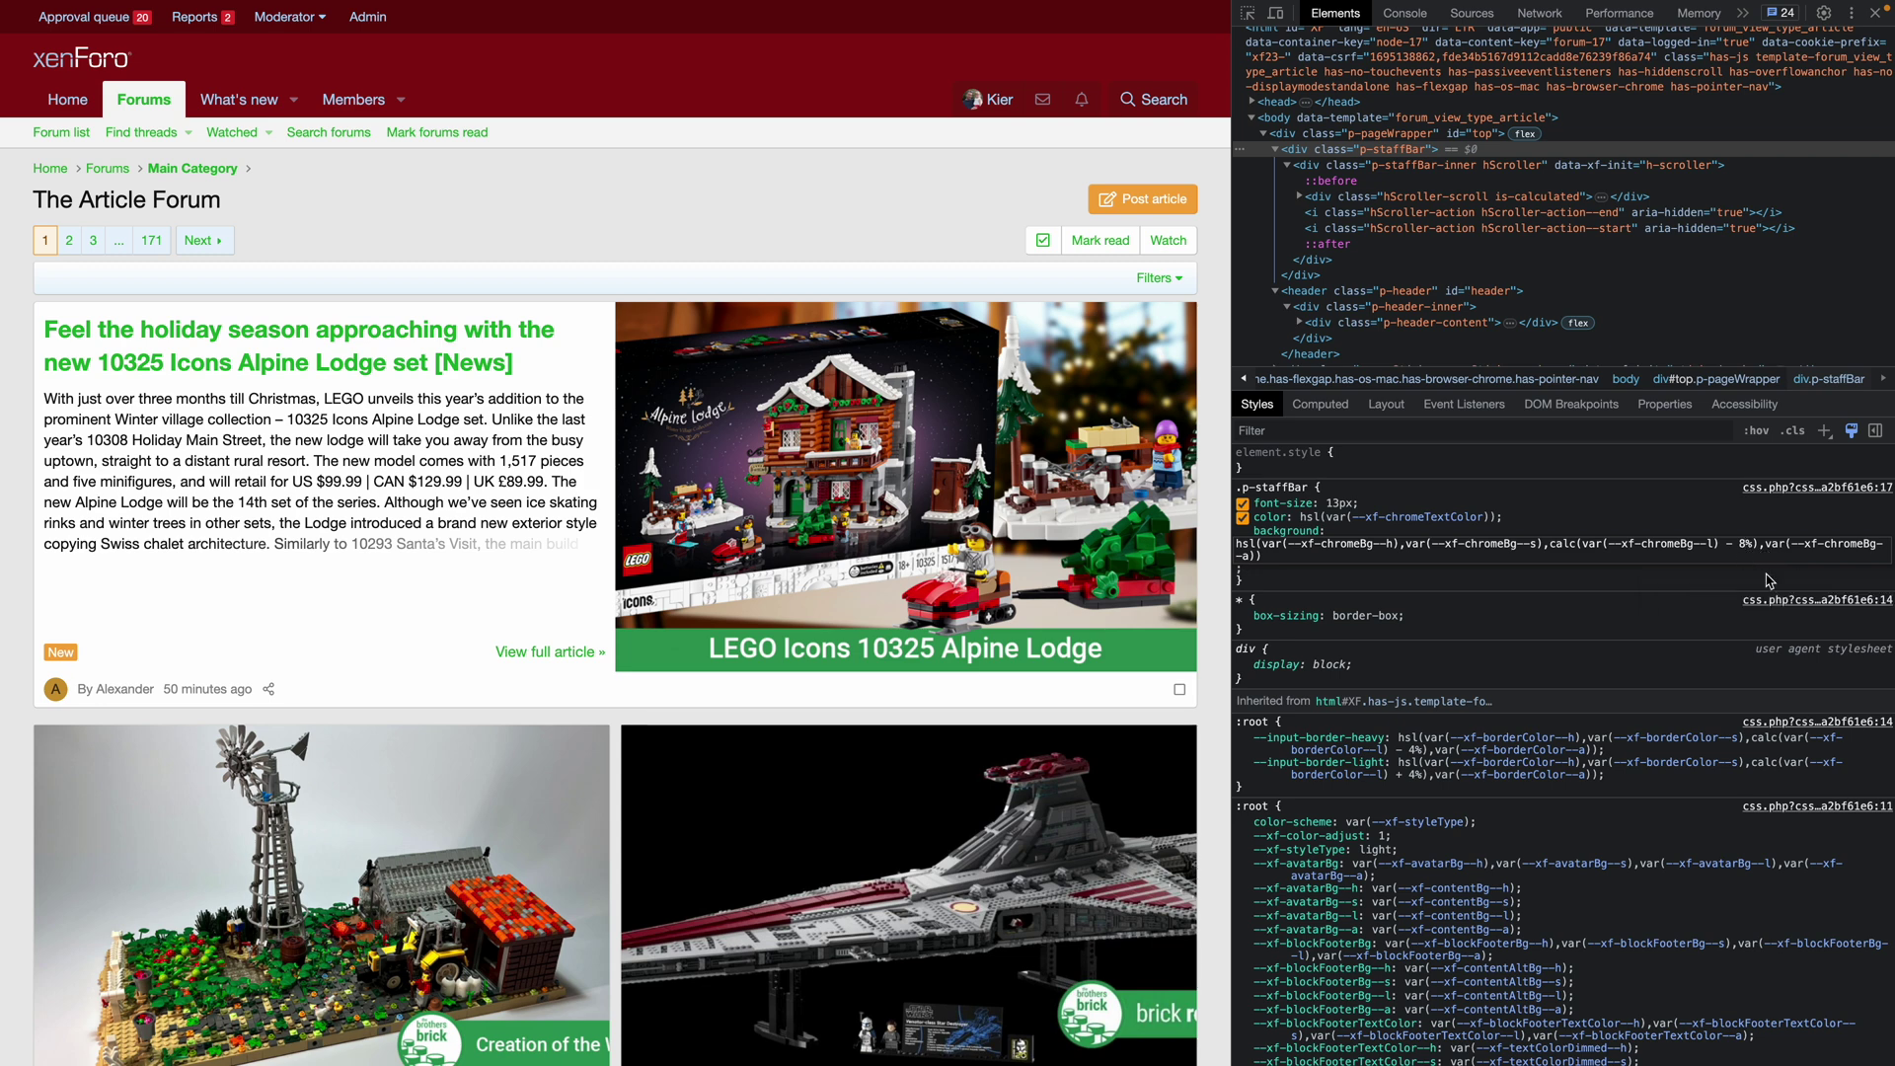
scroll(1734, 543, "up", 15)
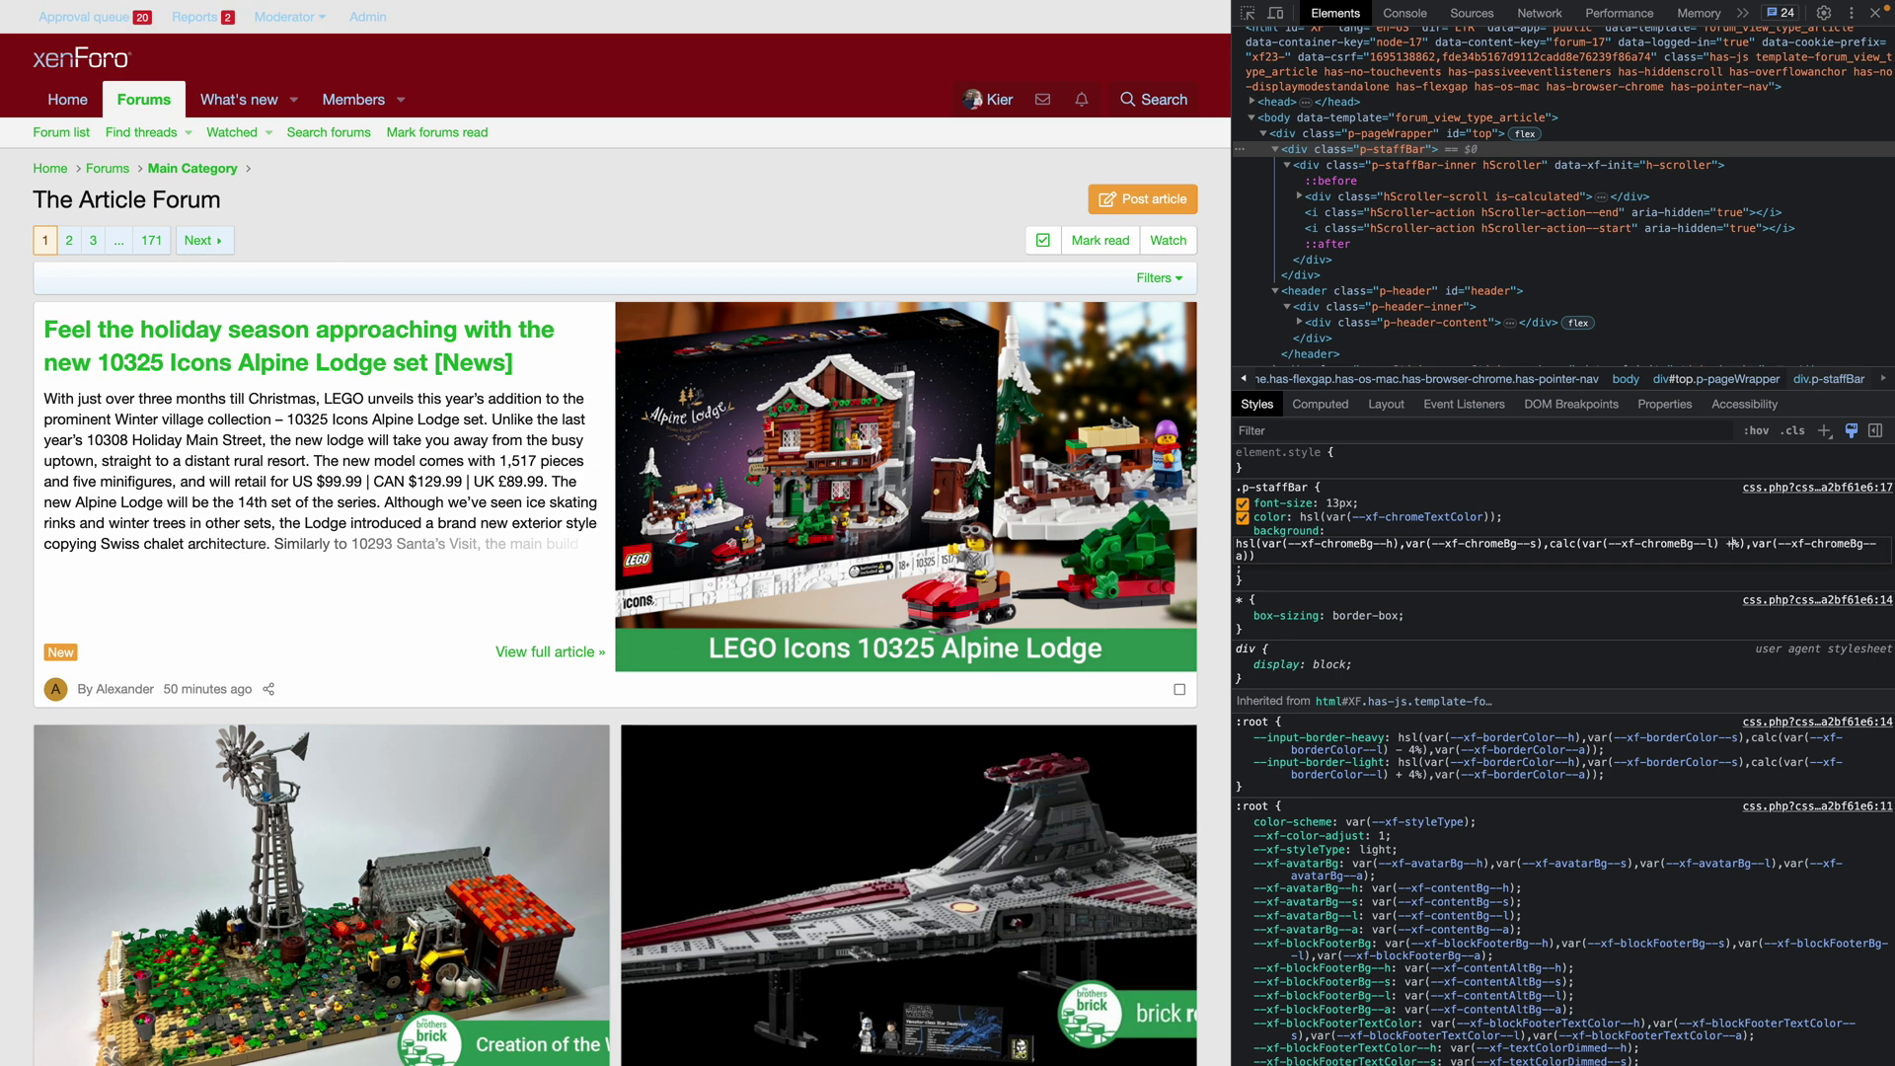
scroll(1734, 543, "up", 5)
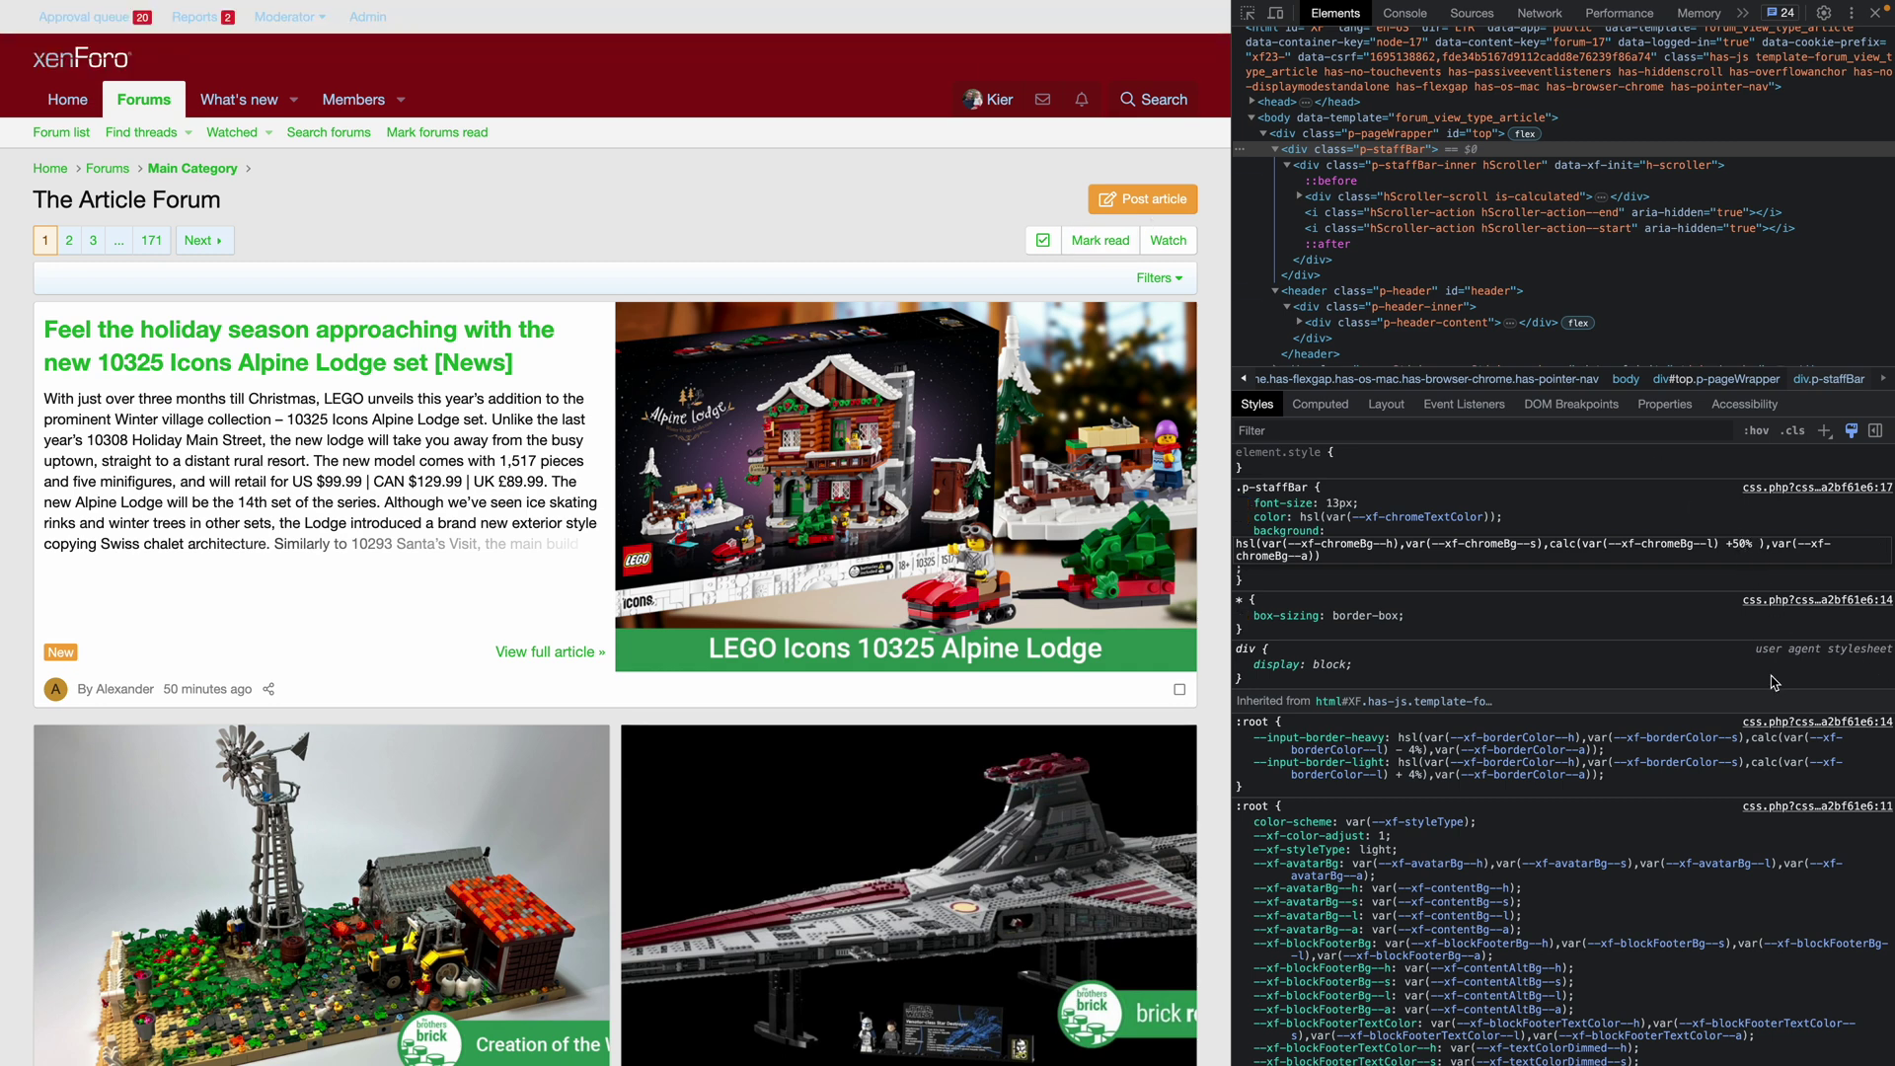
left_click(1743, 543)
key("BackSpace")
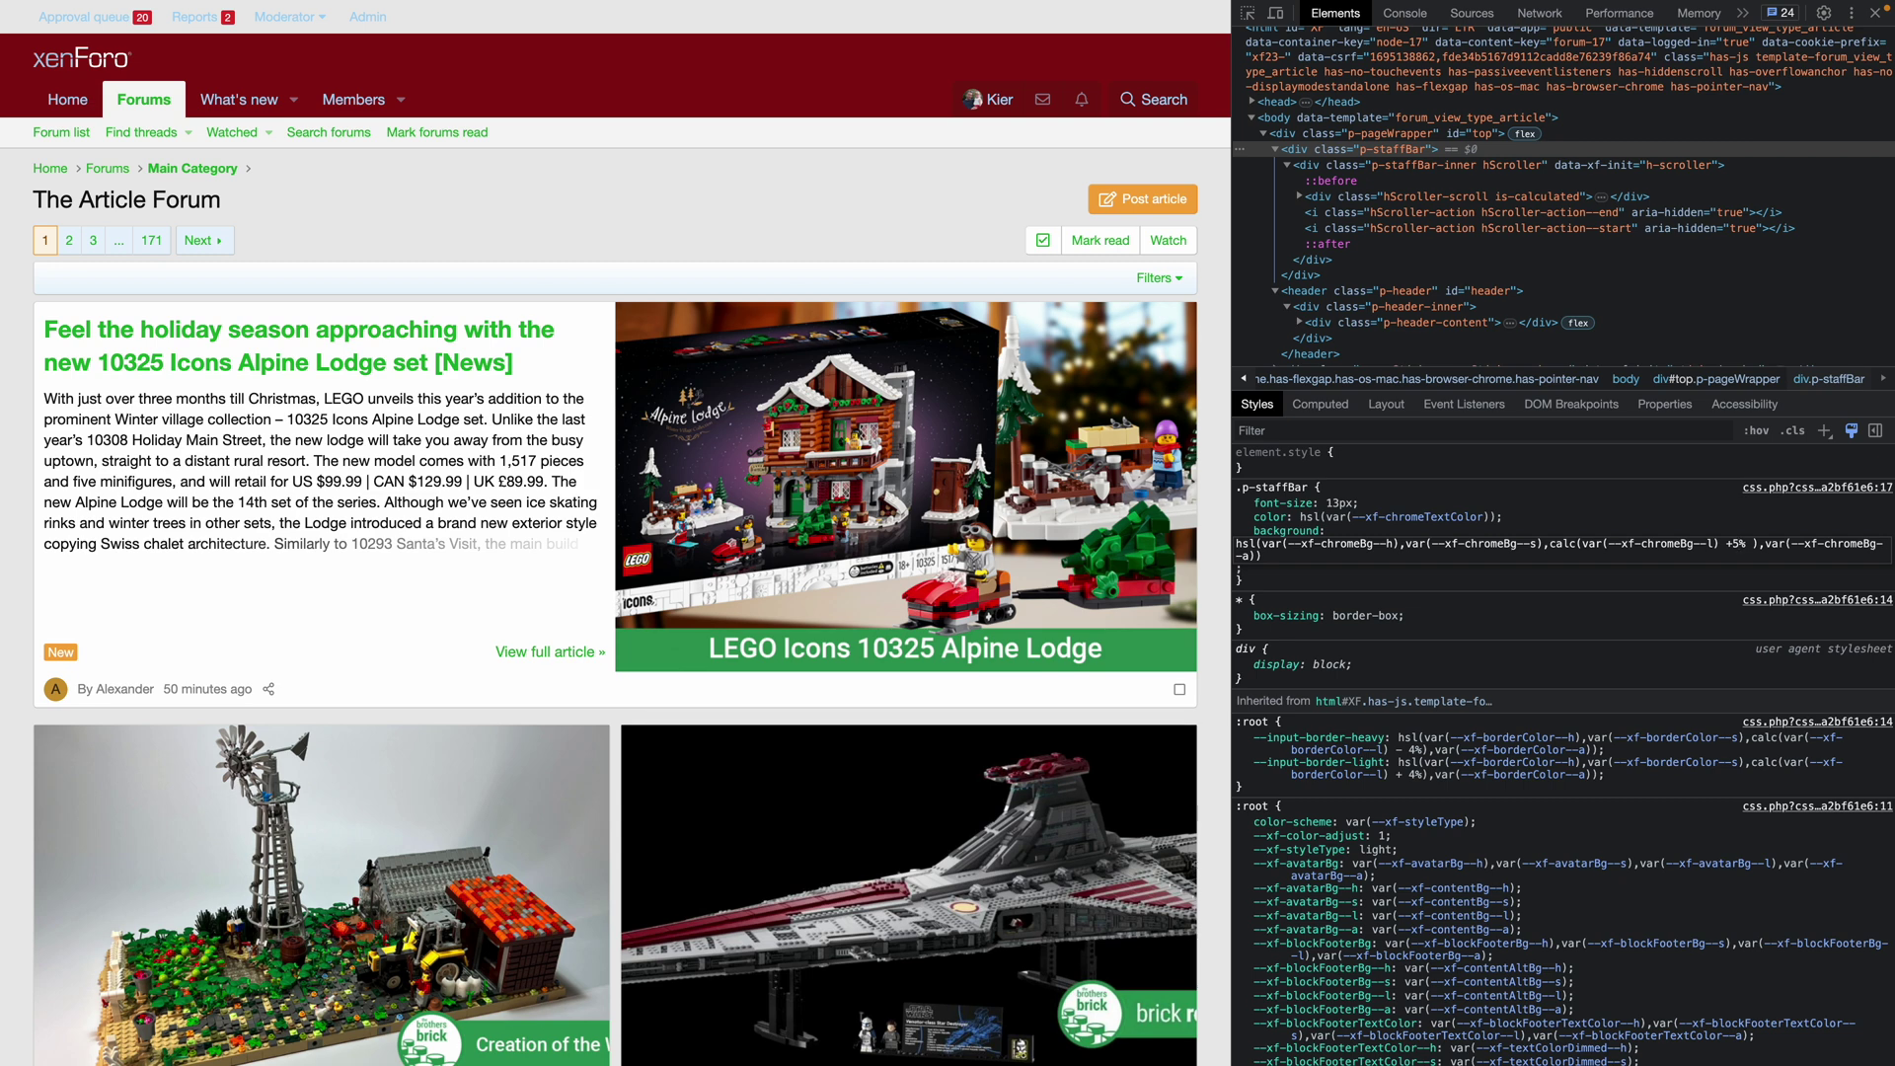
key("Return")
left_click(1841, 533)
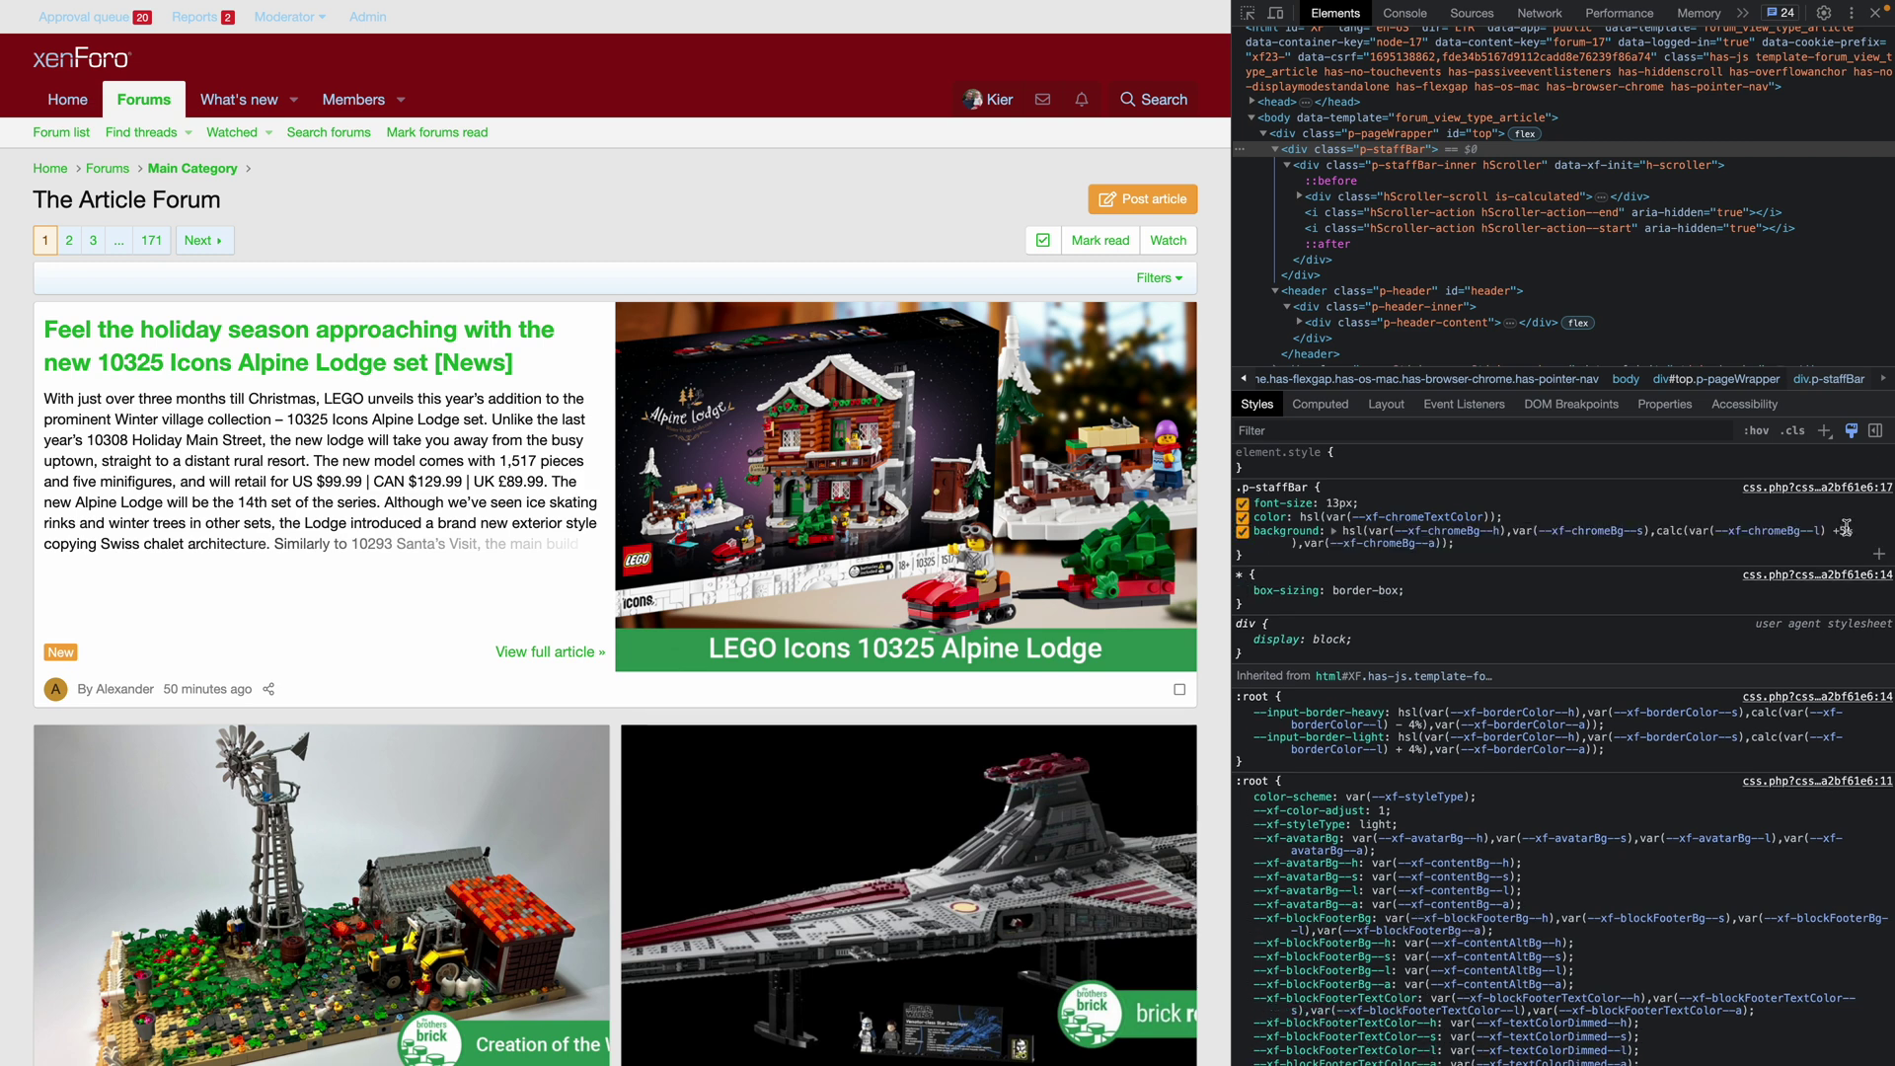
type(",")
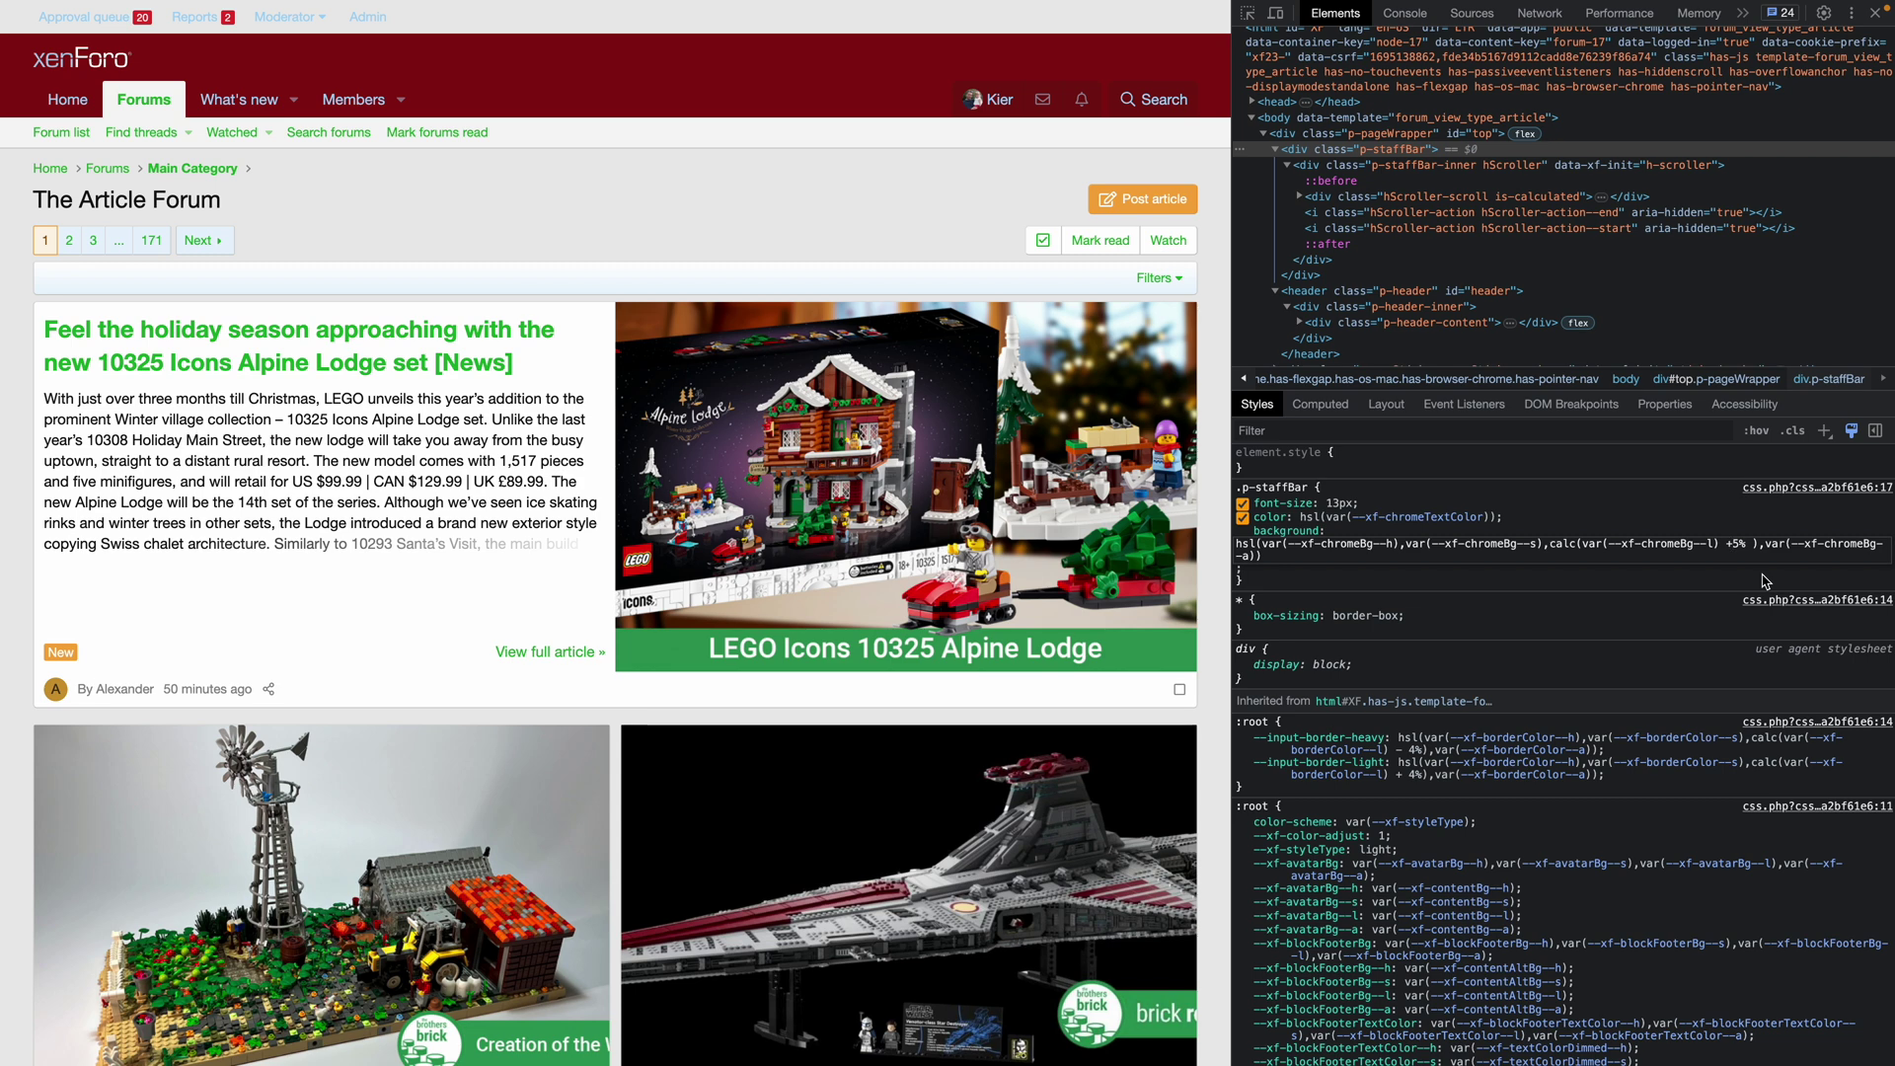
key("Return")
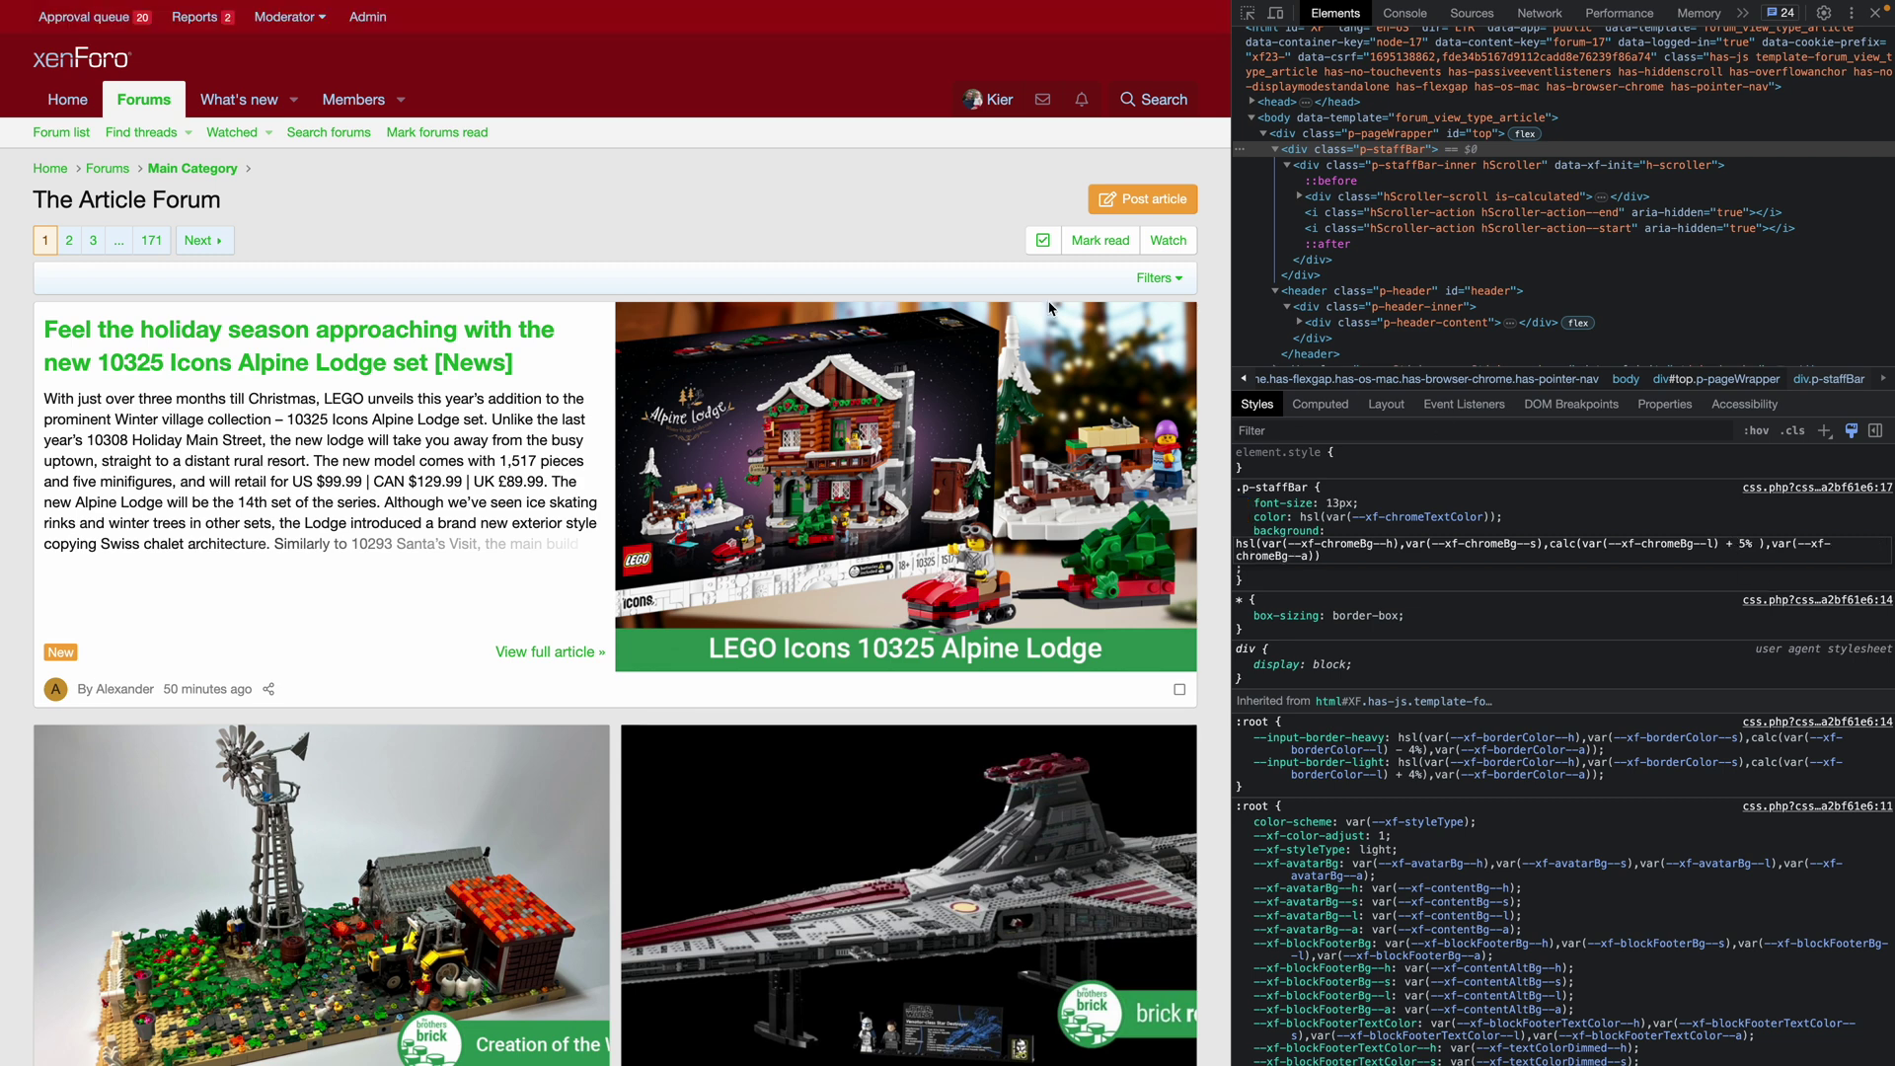